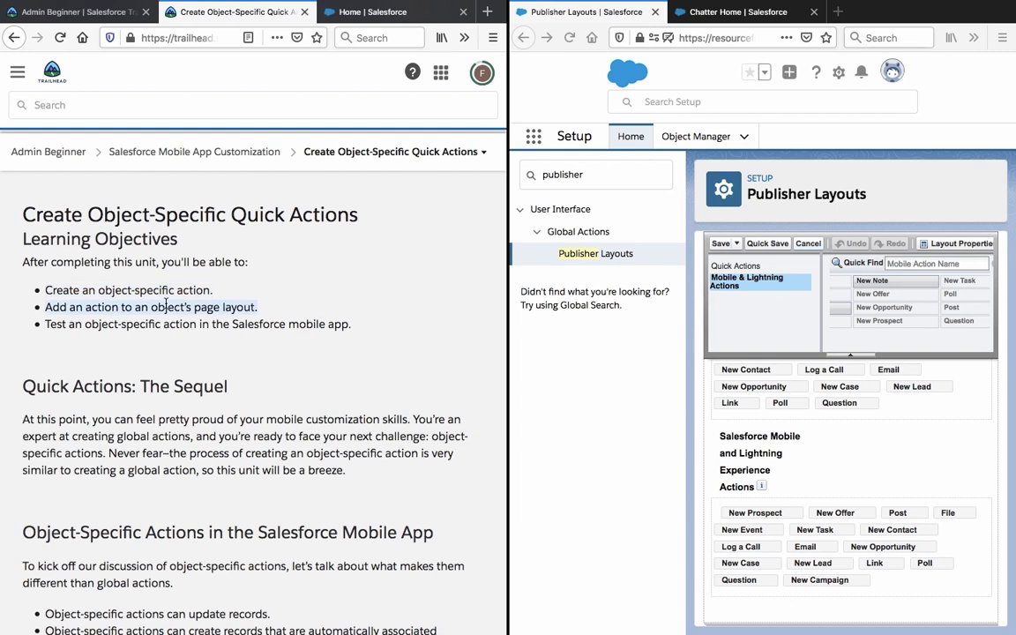
Read the Quick Actions: The Sequel intro up to Object-Specific Actions in the Salesforce Mobile App.
triple_click(161, 323)
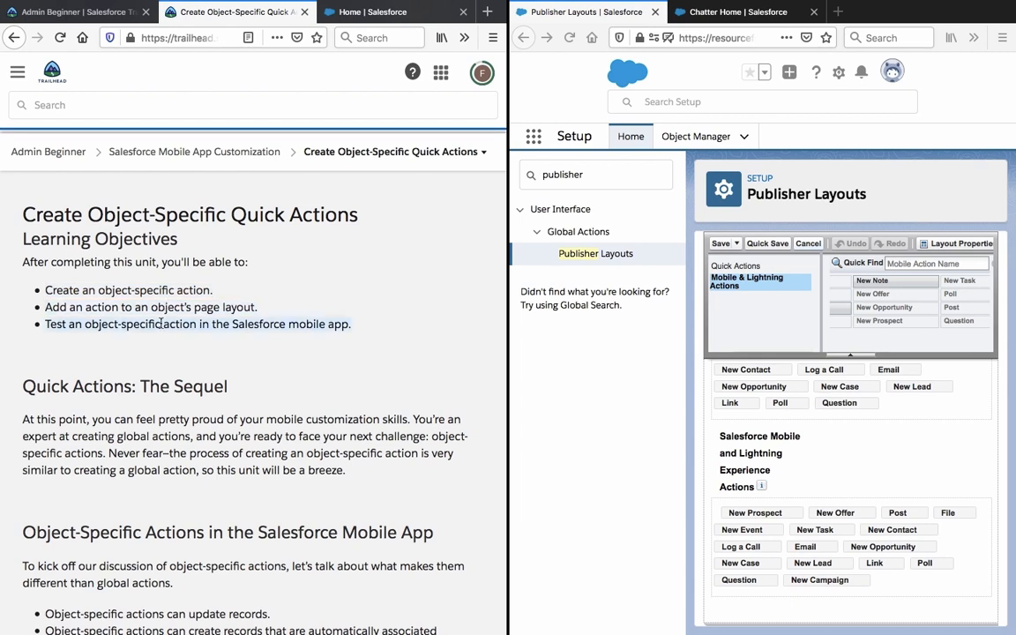
scroll(161, 323, "down", 1)
scroll(160, 324, "down", 2)
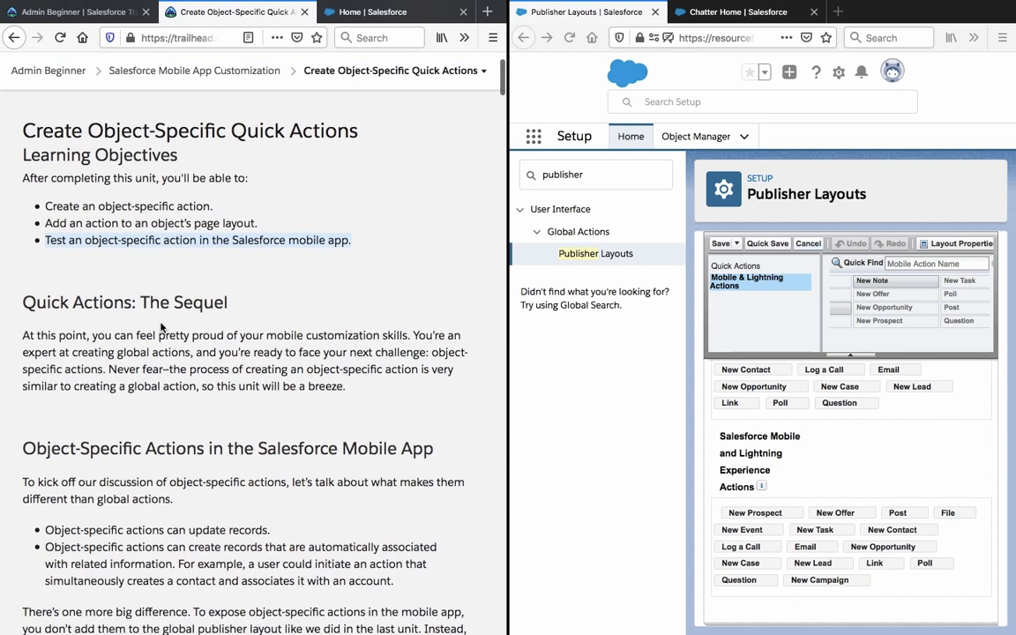
triple_click(130, 295)
scroll(129, 293, "down", 2)
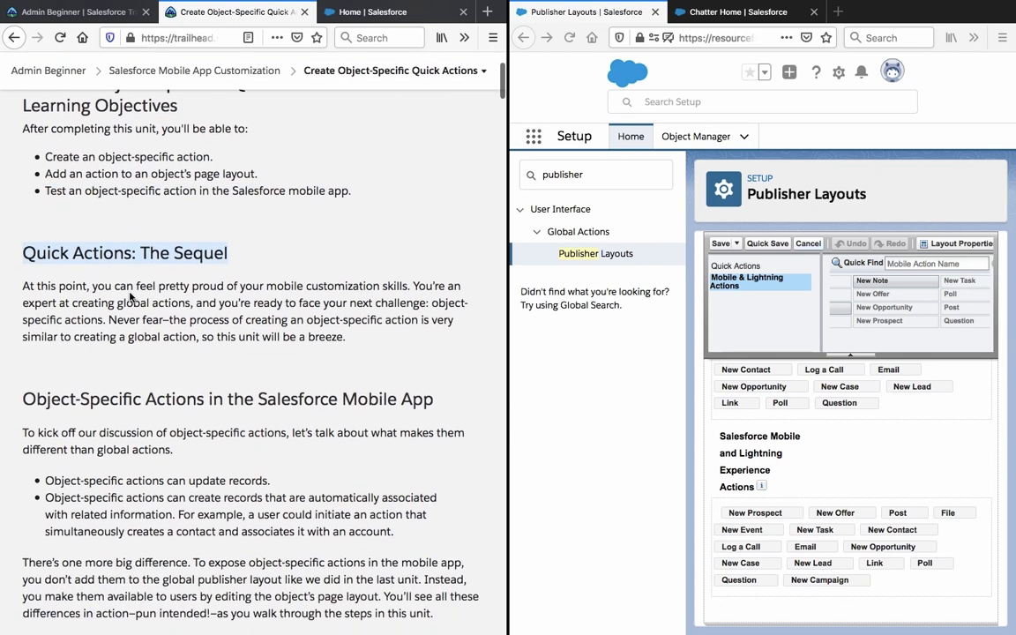
triple_click(130, 292)
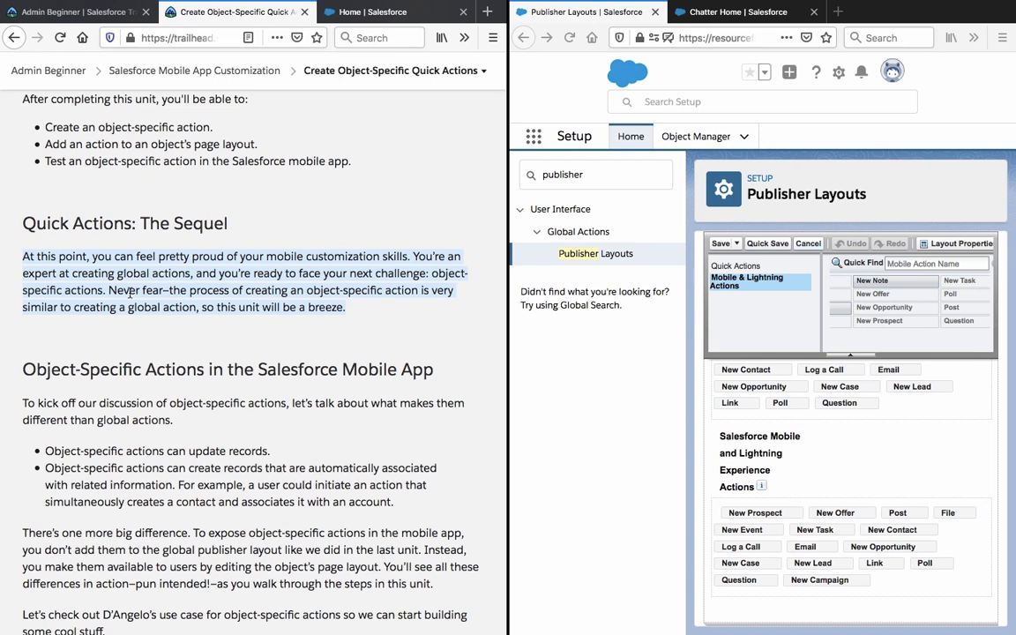
scroll(130, 291, "down", 1)
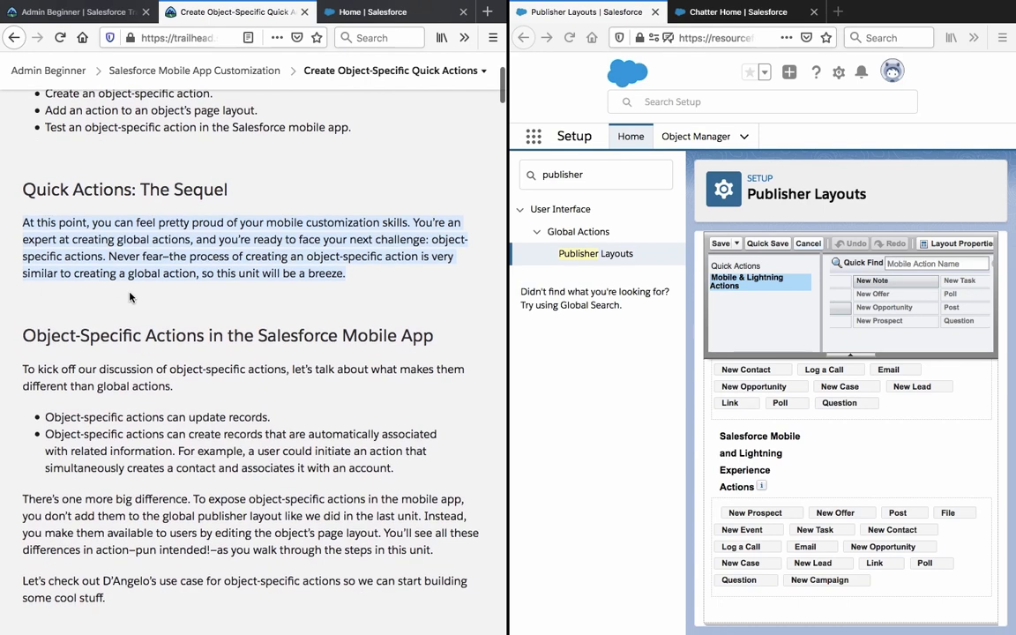
scroll(129, 297, "down", 3)
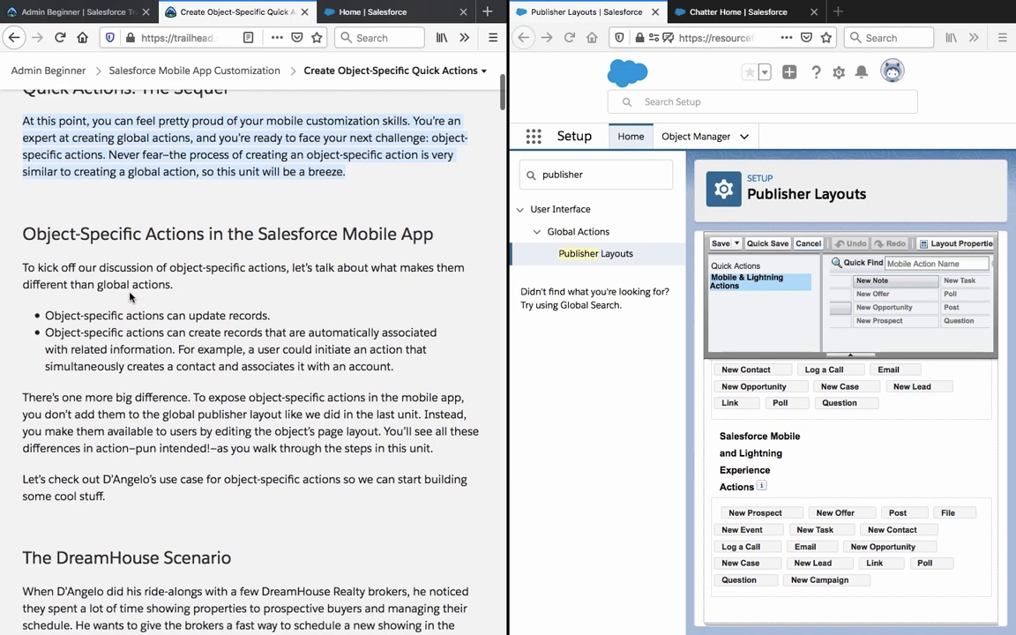
triple_click(124, 221)
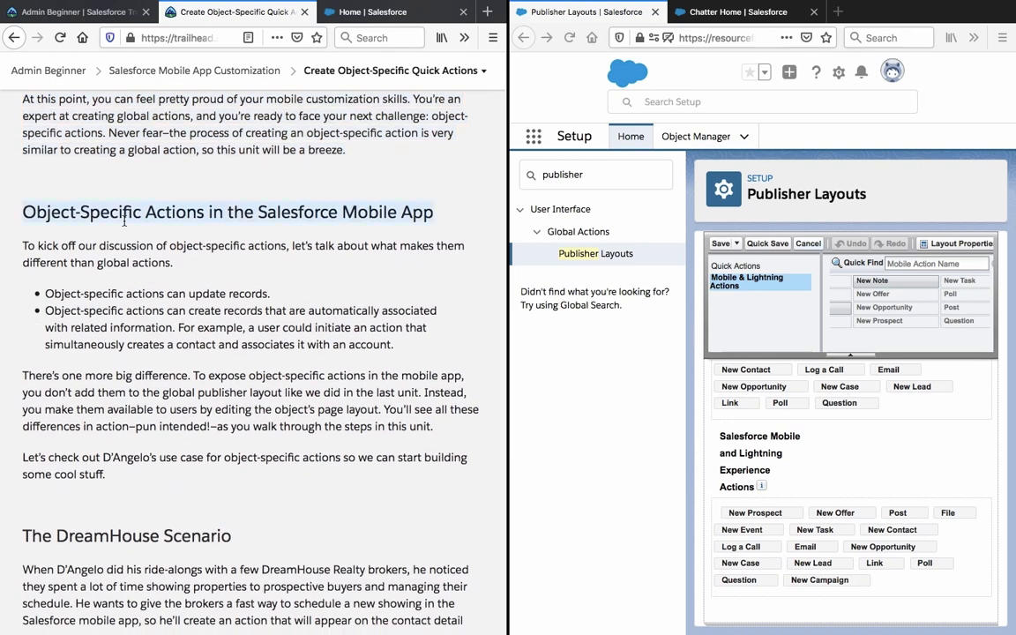
Read the object-specific actions passages on updating records, associated records and the big difference.
scroll(125, 221, "down", 1)
double_click(124, 222)
triple_click(125, 222)
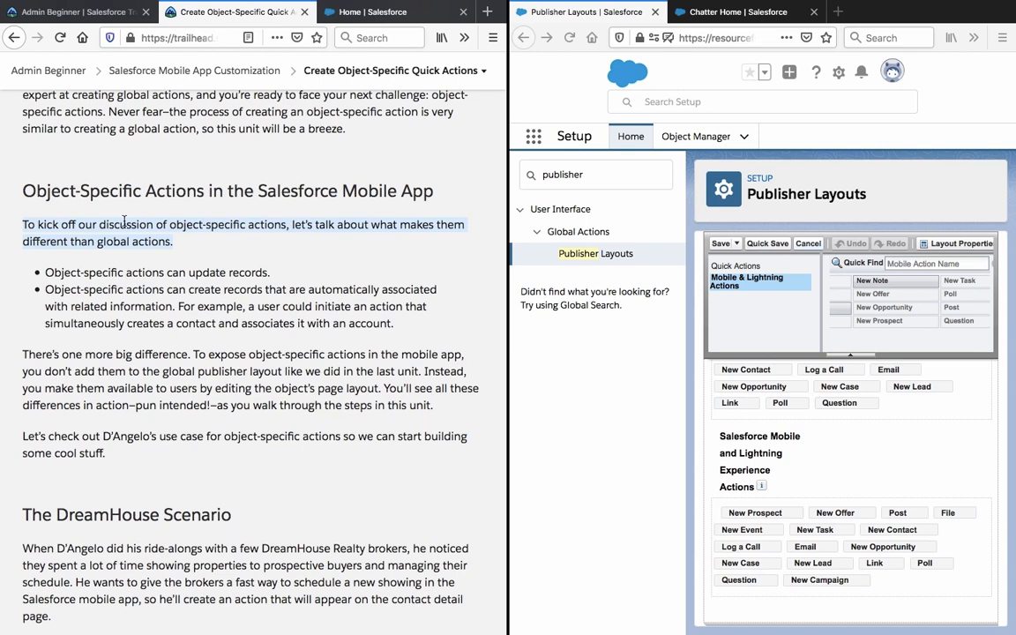
scroll(124, 222, "down", 2)
triple_click(124, 222)
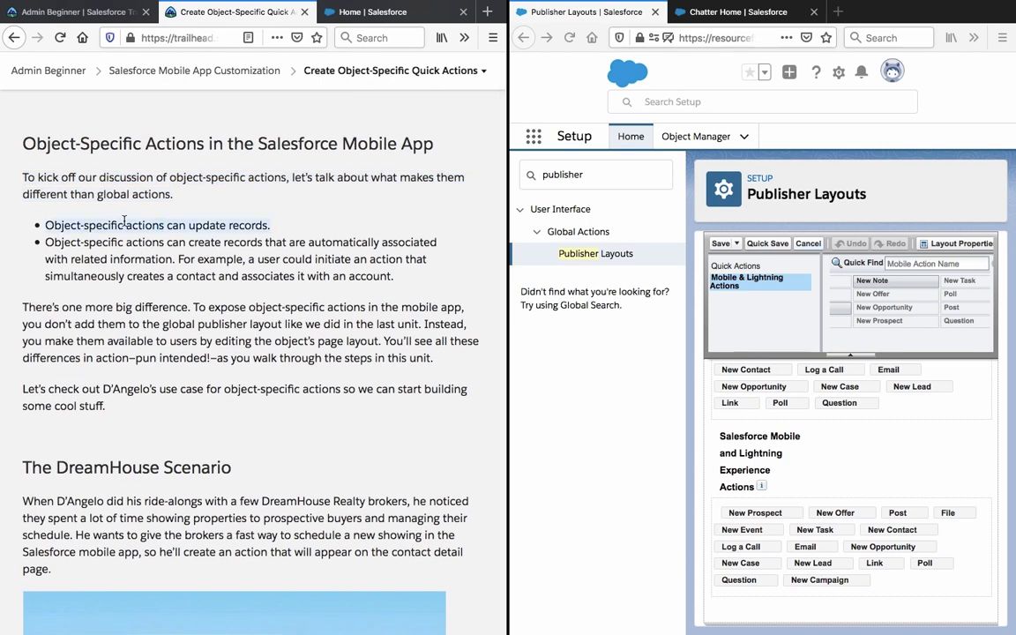
triple_click(116, 250)
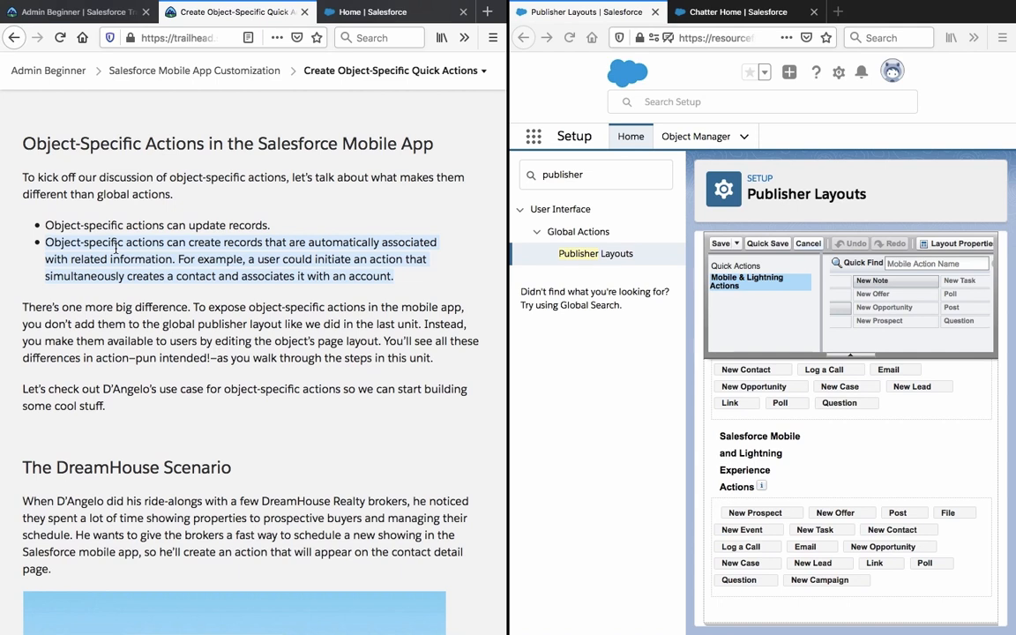
scroll(116, 249, "down", 2)
triple_click(115, 250)
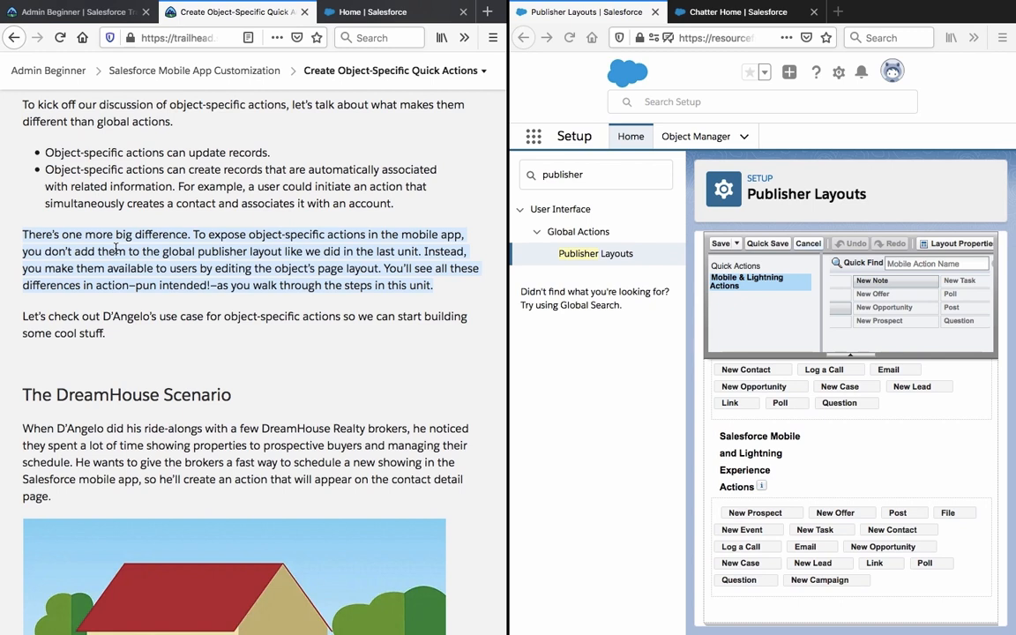
Read the DreamHouse use case paragraphs and how the exercise simulates it.
scroll(116, 249, "down", 3)
triple_click(115, 191)
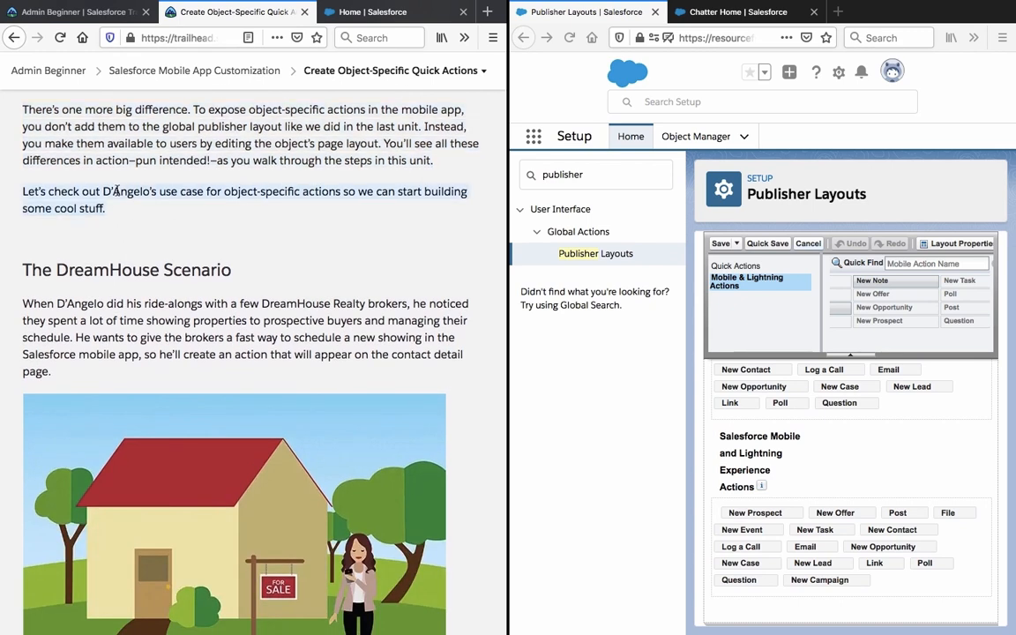
left_click(116, 190)
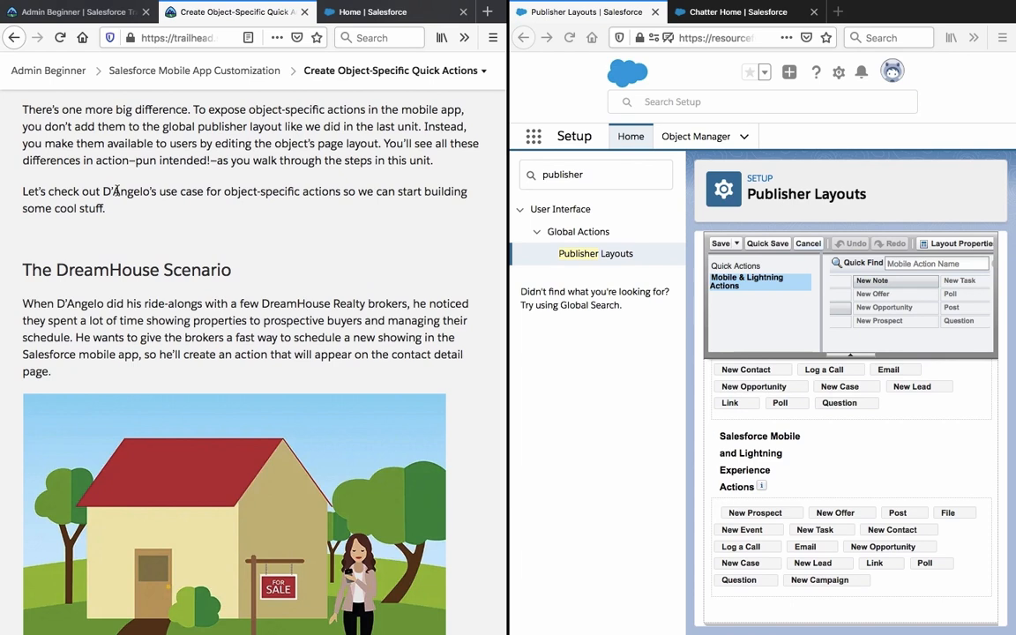
scroll(118, 195, "down", 1)
scroll(118, 195, "down", 3)
triple_click(117, 189)
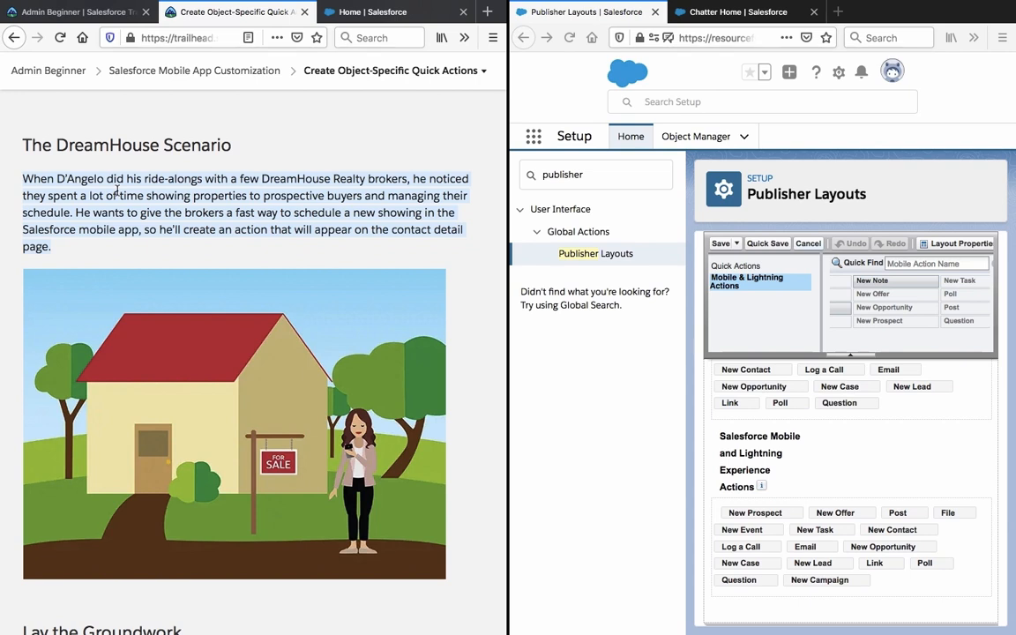
scroll(157, 441, "down", 4)
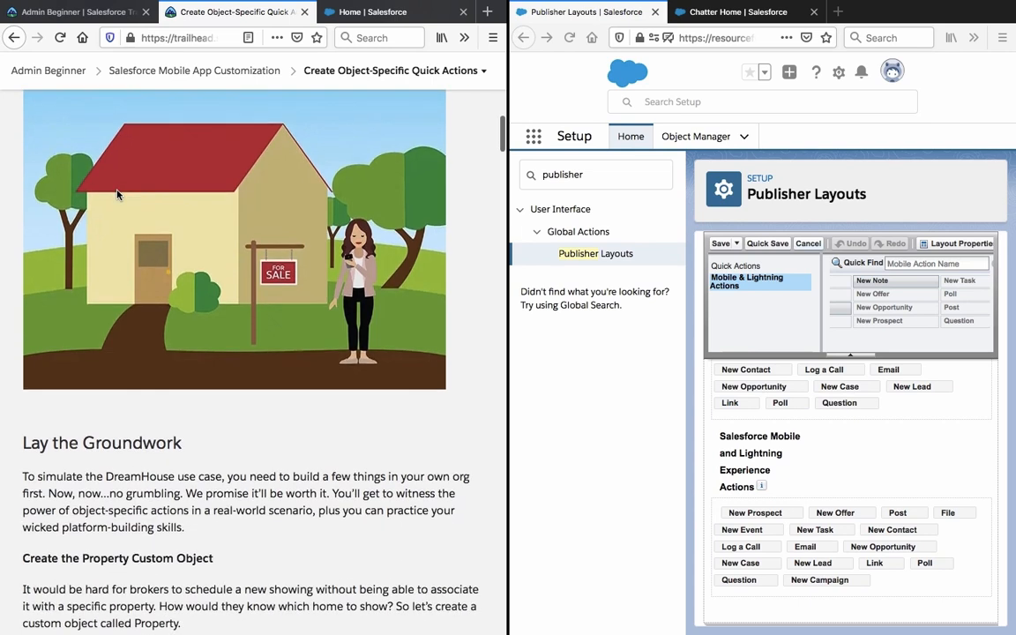
scroll(157, 441, "down", 3)
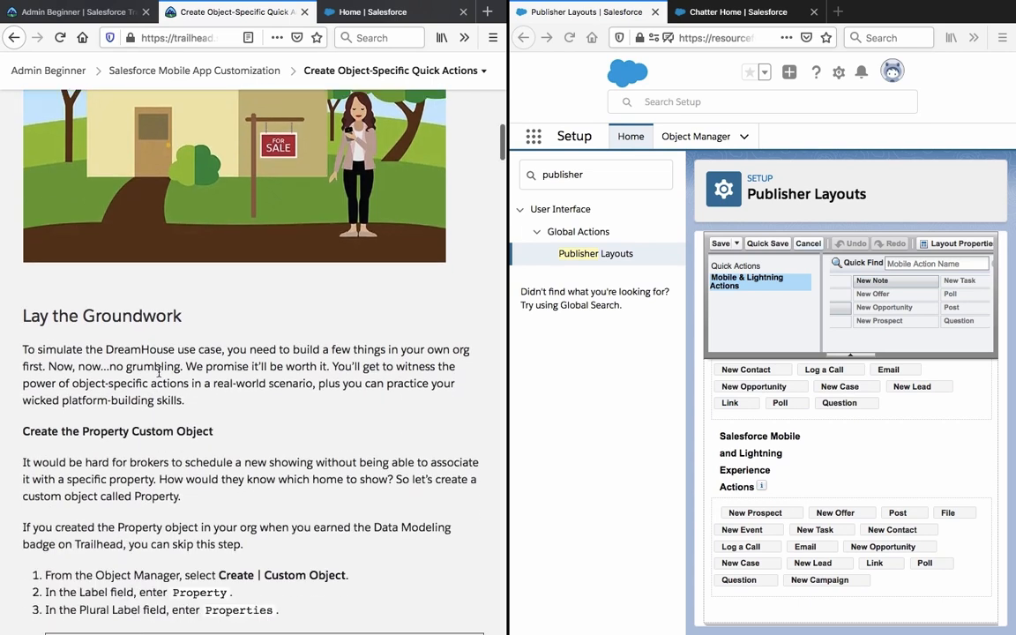
triple_click(159, 372)
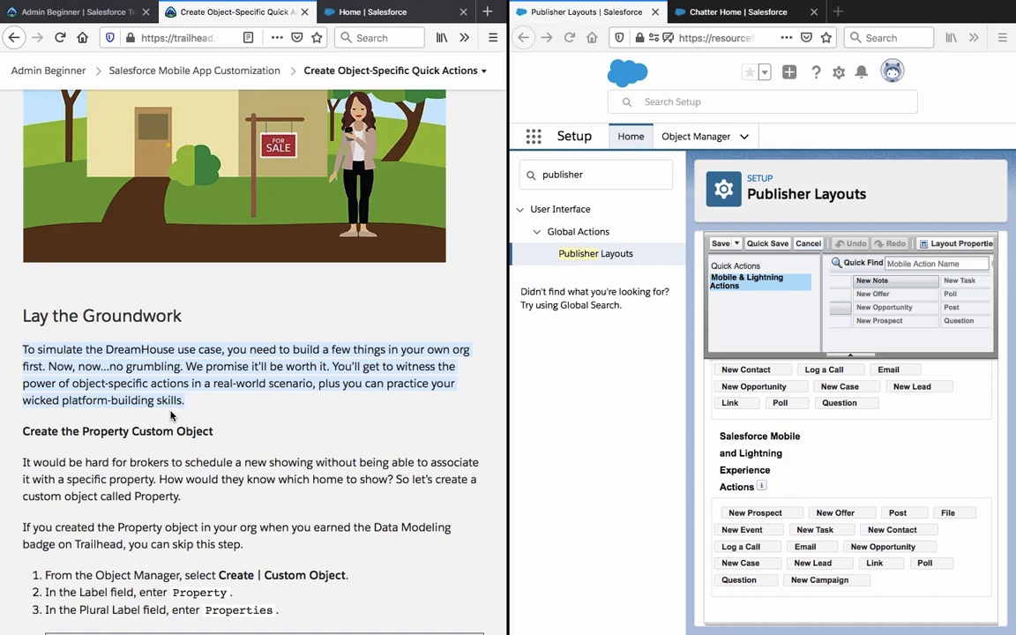
scroll(172, 416, "down", 4)
left_click(150, 241)
Read the Create the Property Custom Object instructions, including the skip note and Data Modeling badge.
triple_click(150, 243)
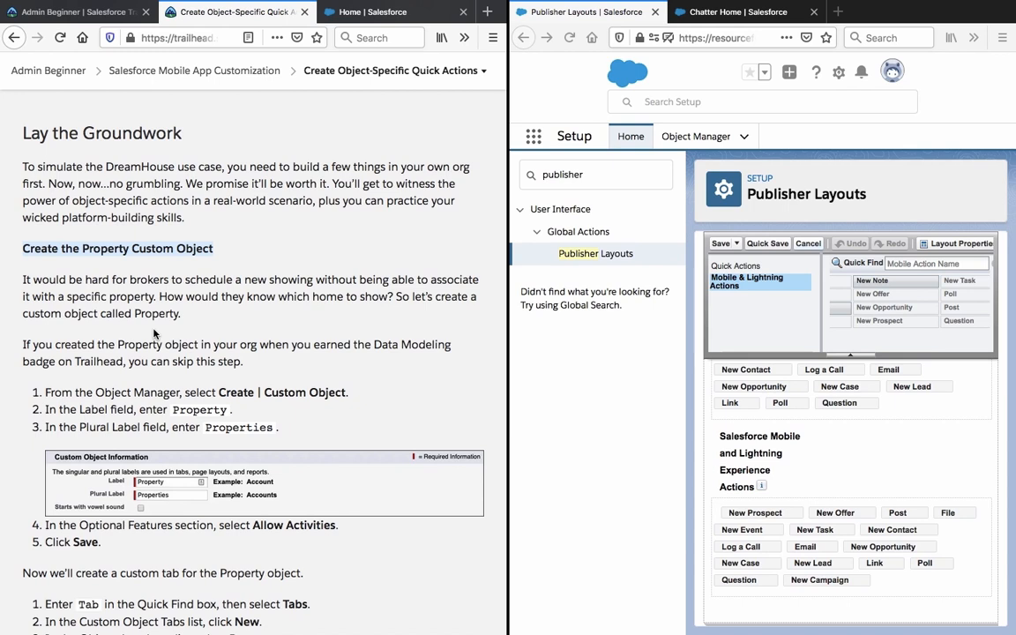
left_click(148, 298)
left_click_drag(23, 280, 150, 299)
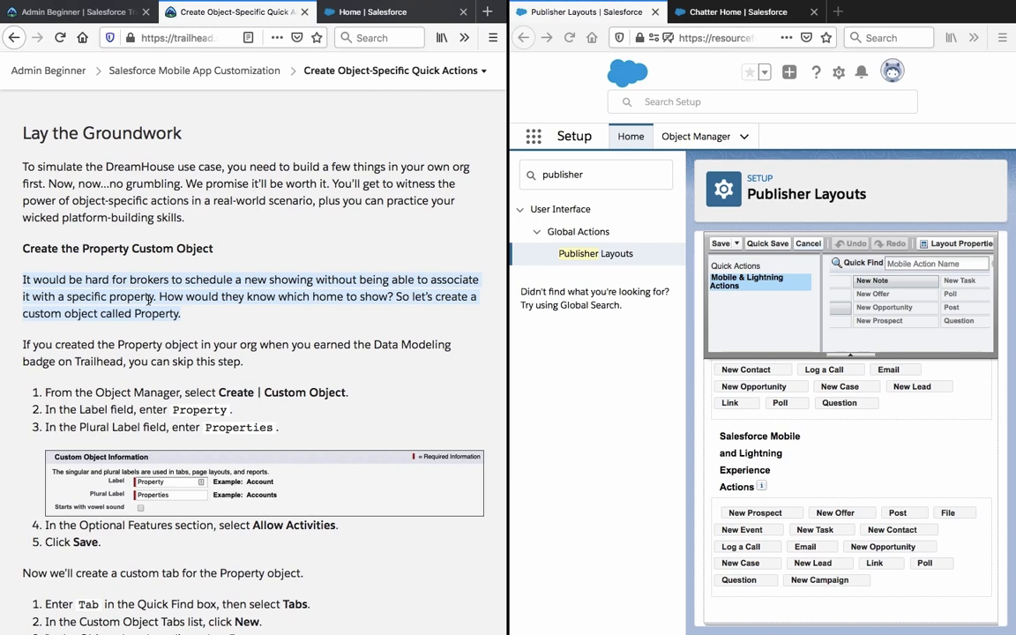
triple_click(284, 351)
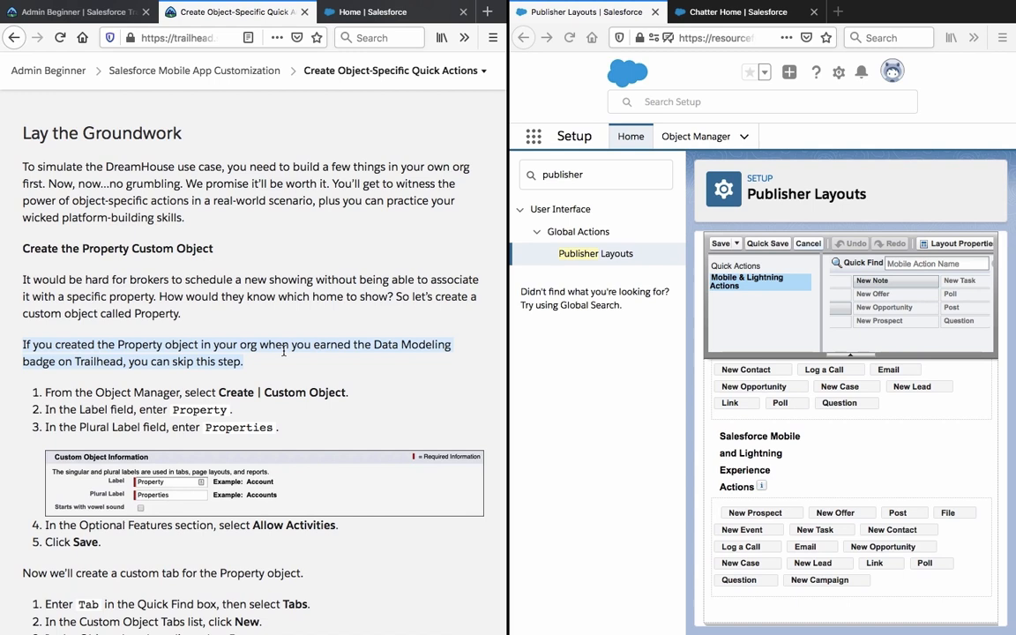
scroll(284, 352, "down", 5)
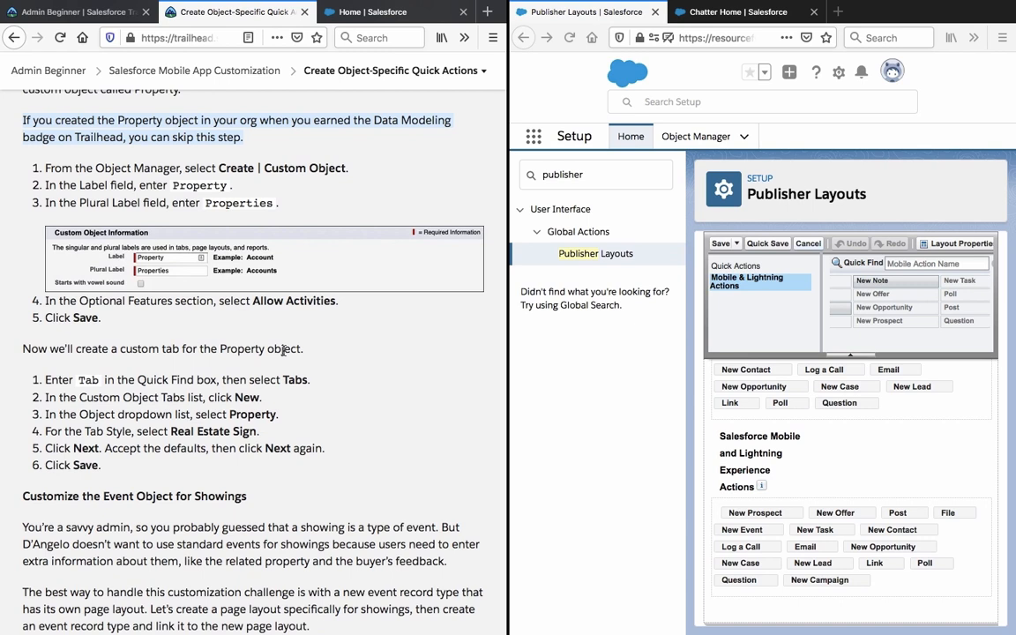
left_click(284, 351)
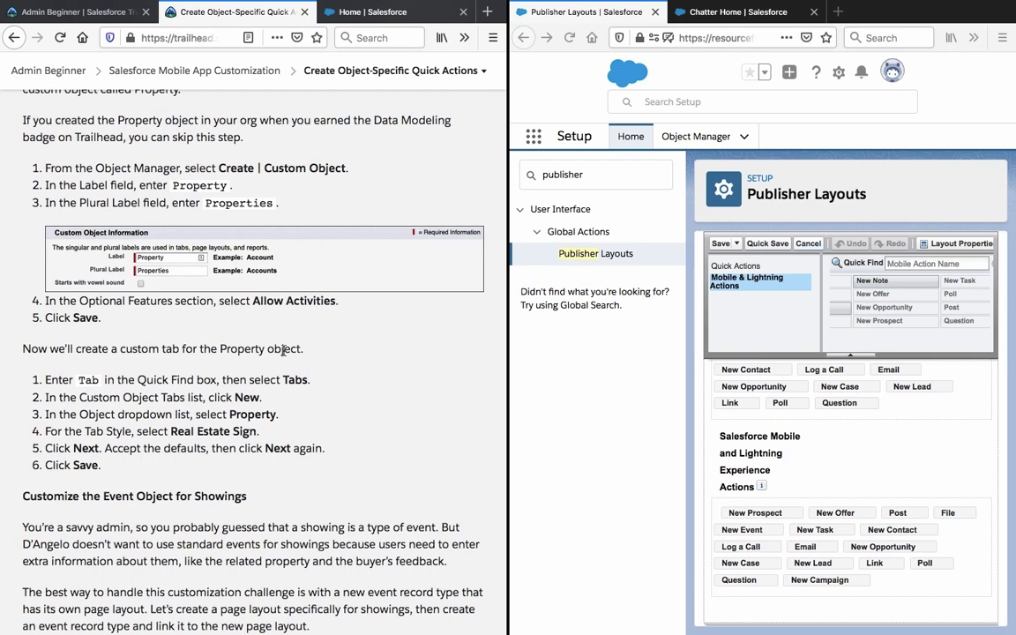
left_click_drag(373, 120, 461, 120)
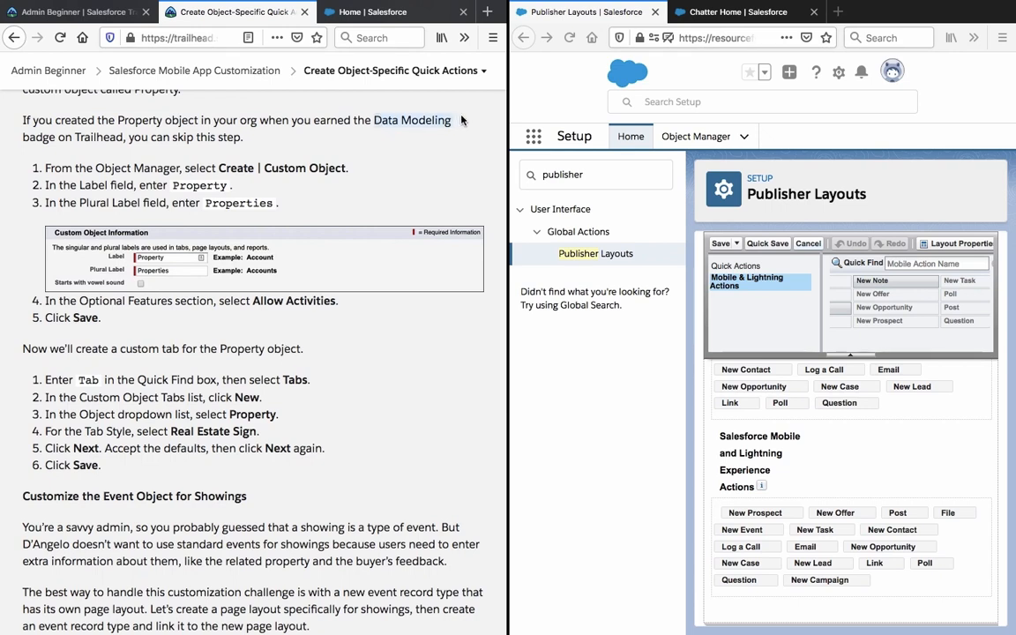
left_click(462, 121)
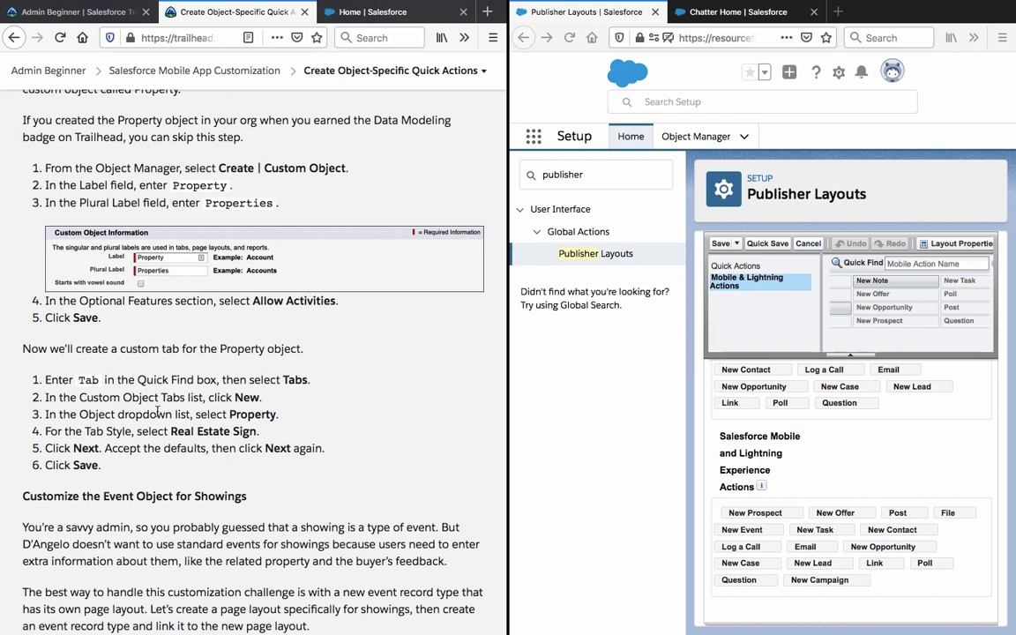
Review the custom tab creation steps, including the Real Estate Sign tab style.
left_click(714, 137)
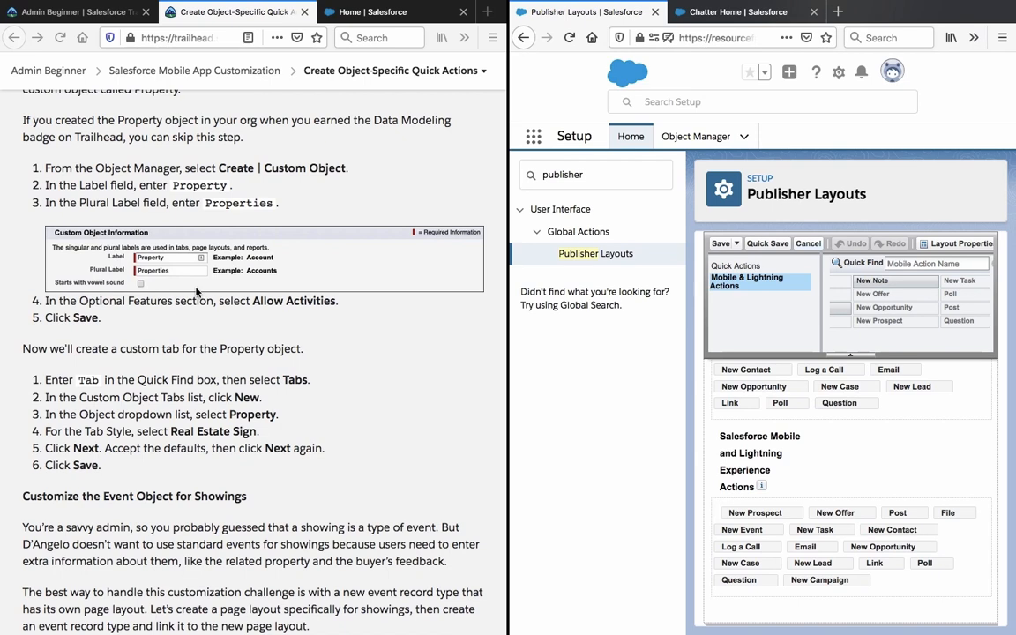
scroll(128, 344, "down", 3)
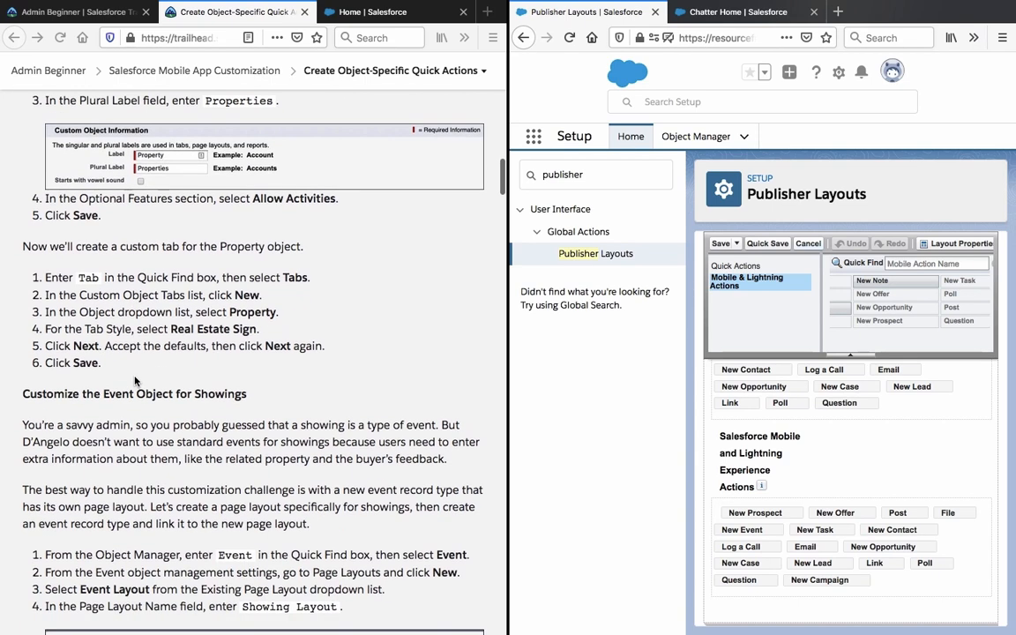
triple_click(184, 329)
triple_click(163, 272)
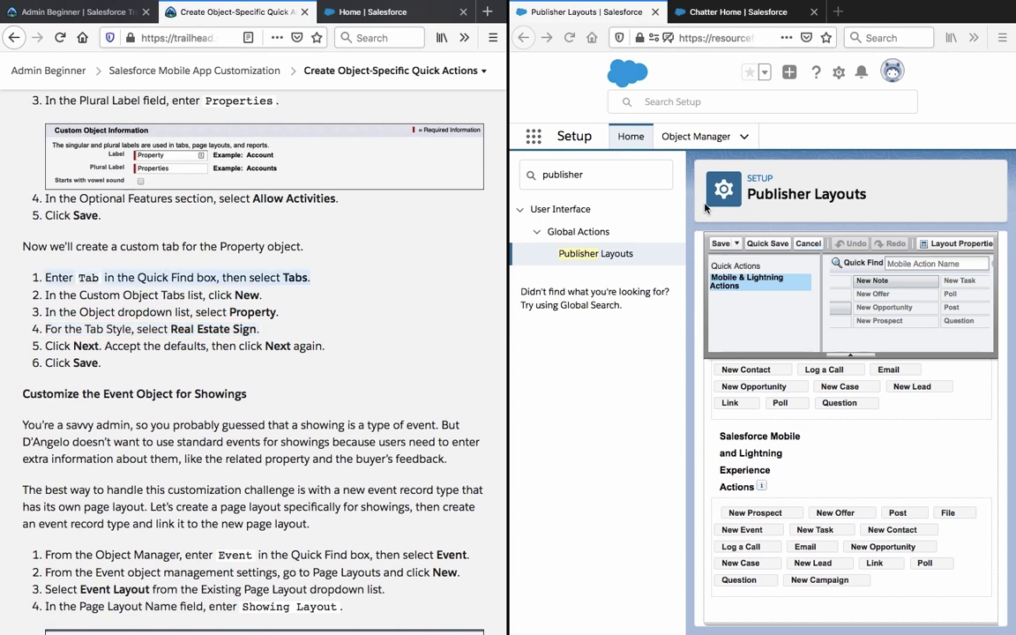
Visit Object Manager, go back, and open the Tabs page through Quick Find 'tabs'.
left_click(690, 143)
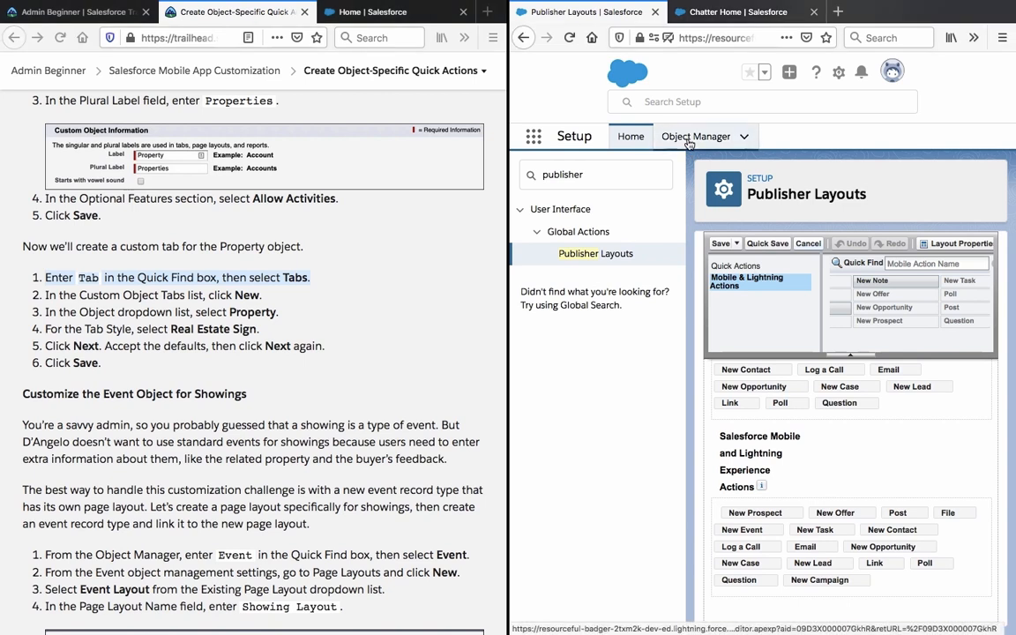
left_click(690, 141)
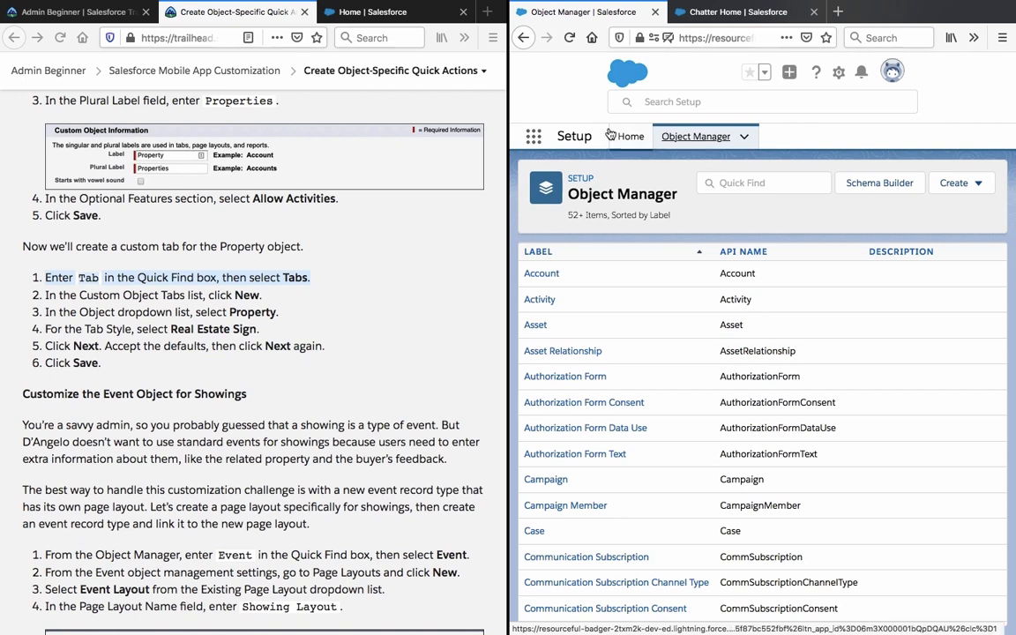
left_click(523, 38)
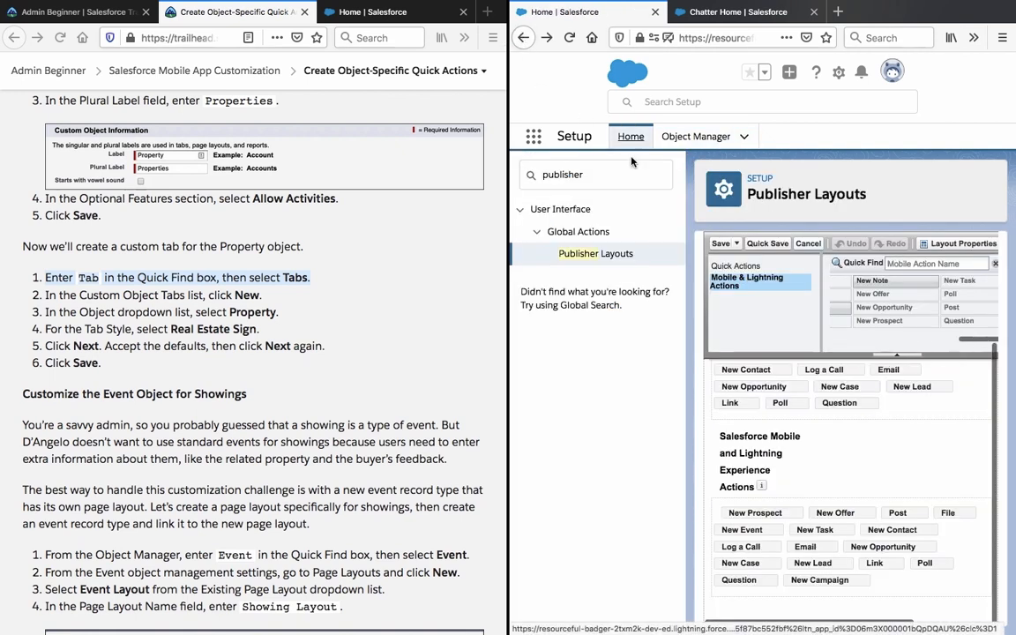
type("t")
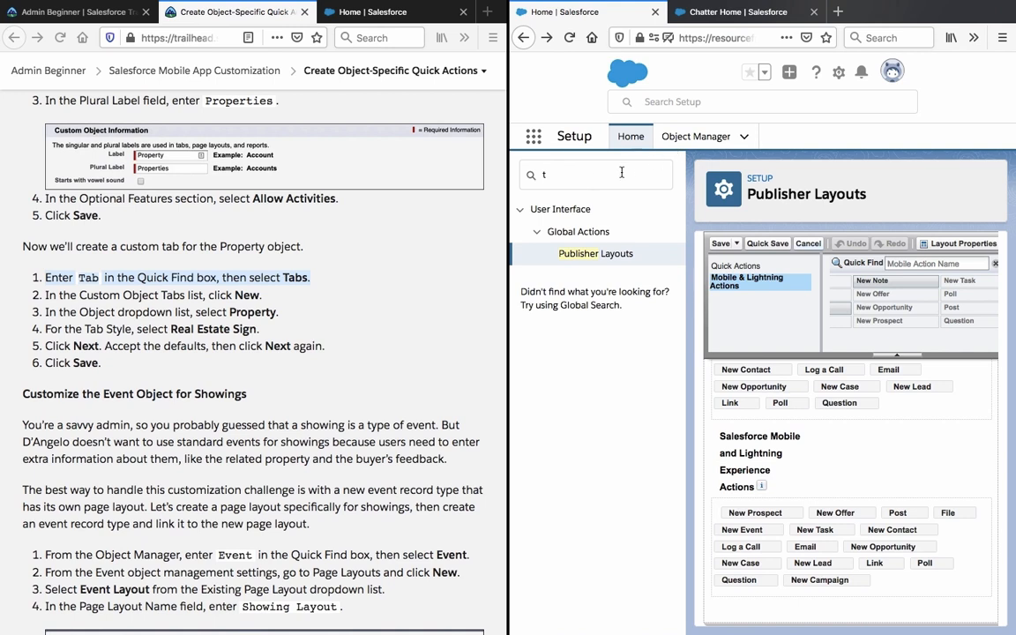
type("abs")
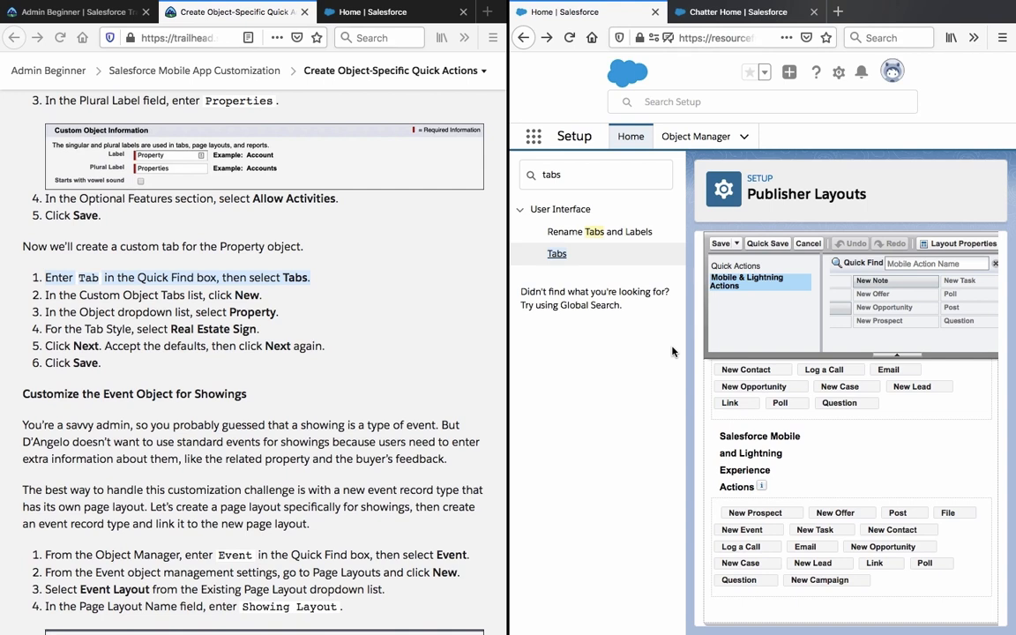
scroll(781, 326, "right", 3)
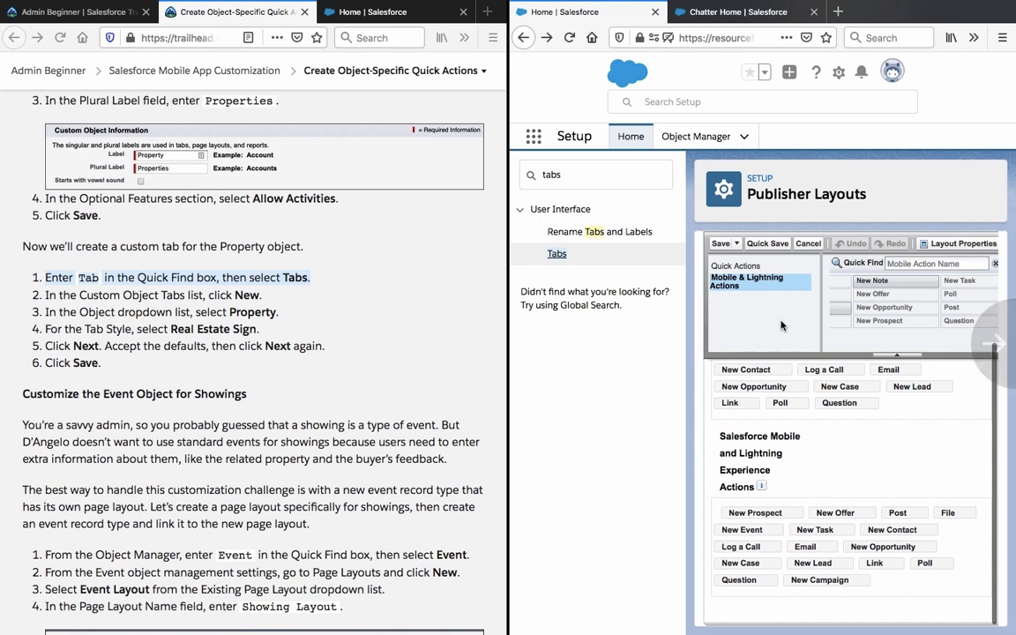
left_click(582, 253)
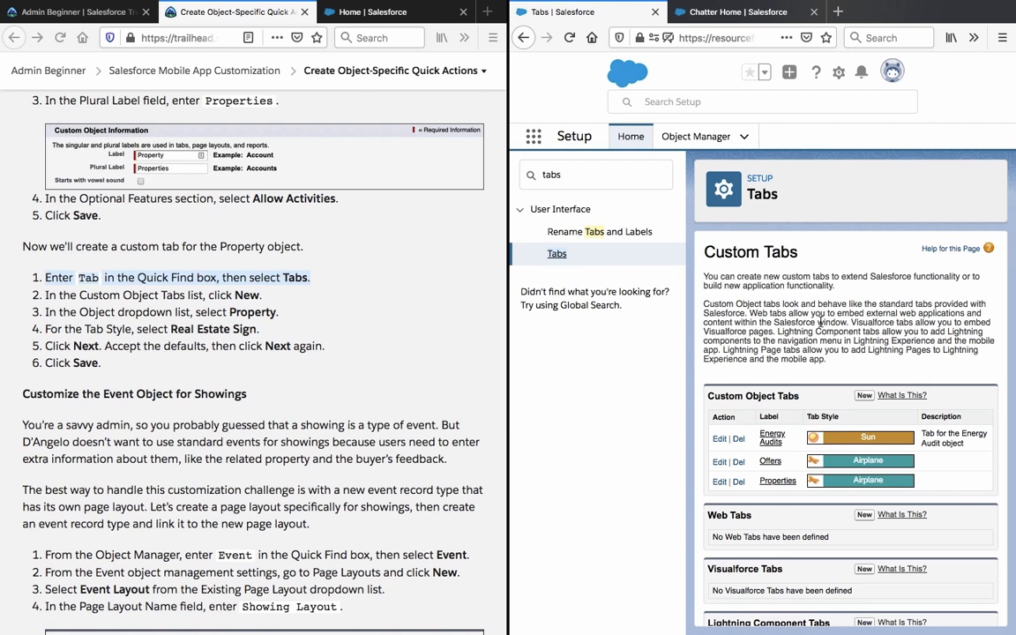
Start a new custom object tab and browse its Object list without choosing anything.
scroll(842, 344, "down", 1)
left_click(864, 365)
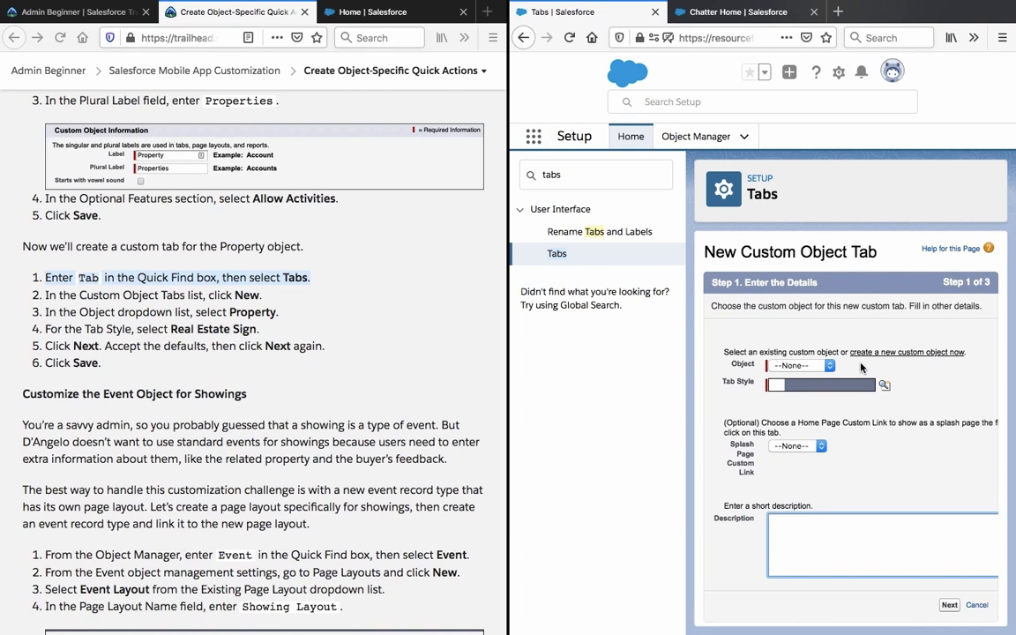
left_click(803, 366)
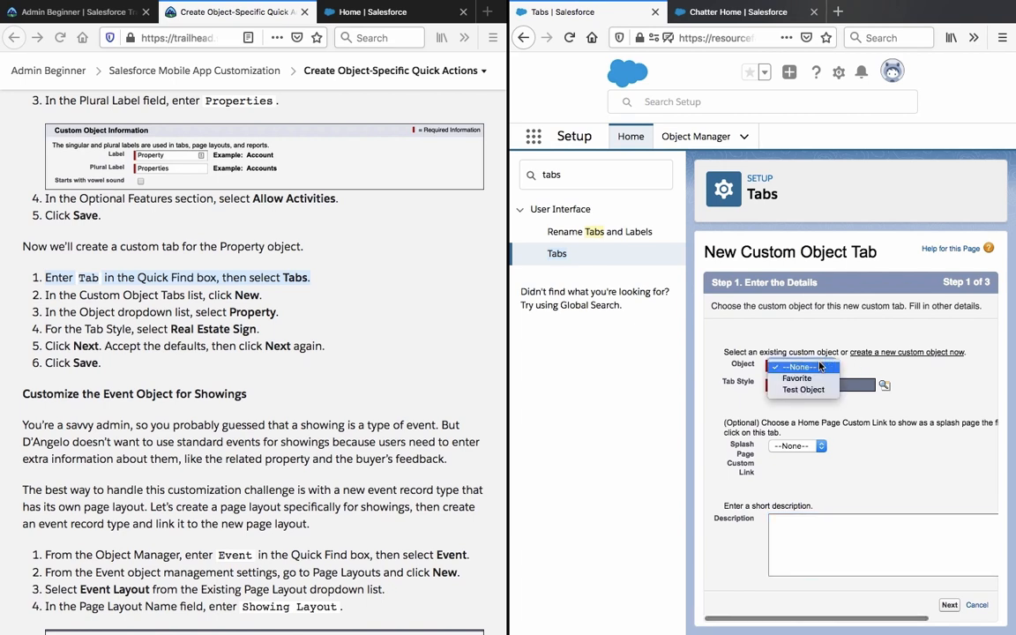
left_click(806, 366)
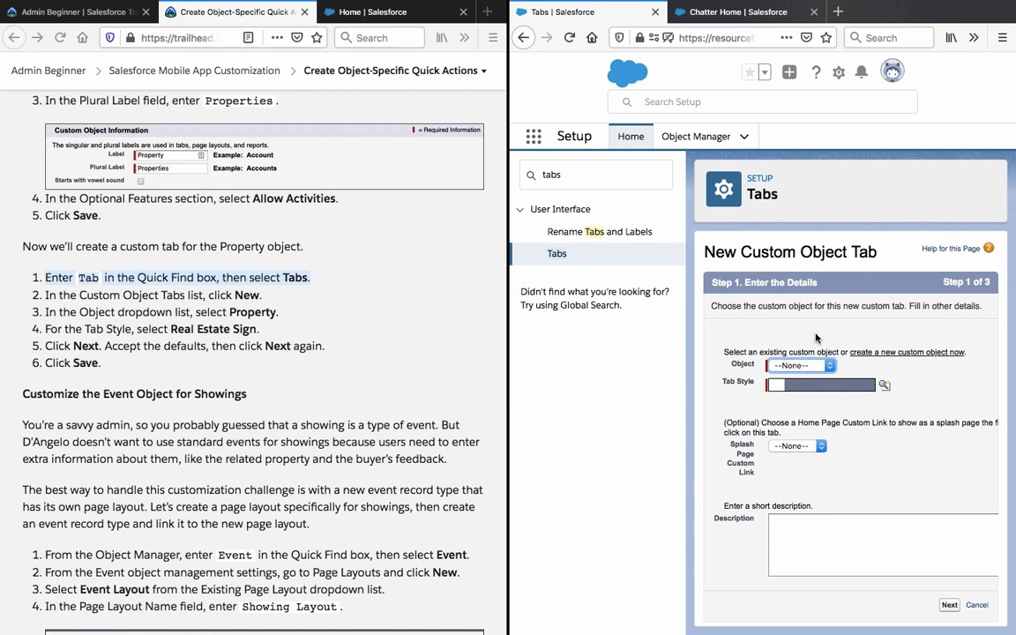
left_click(806, 366)
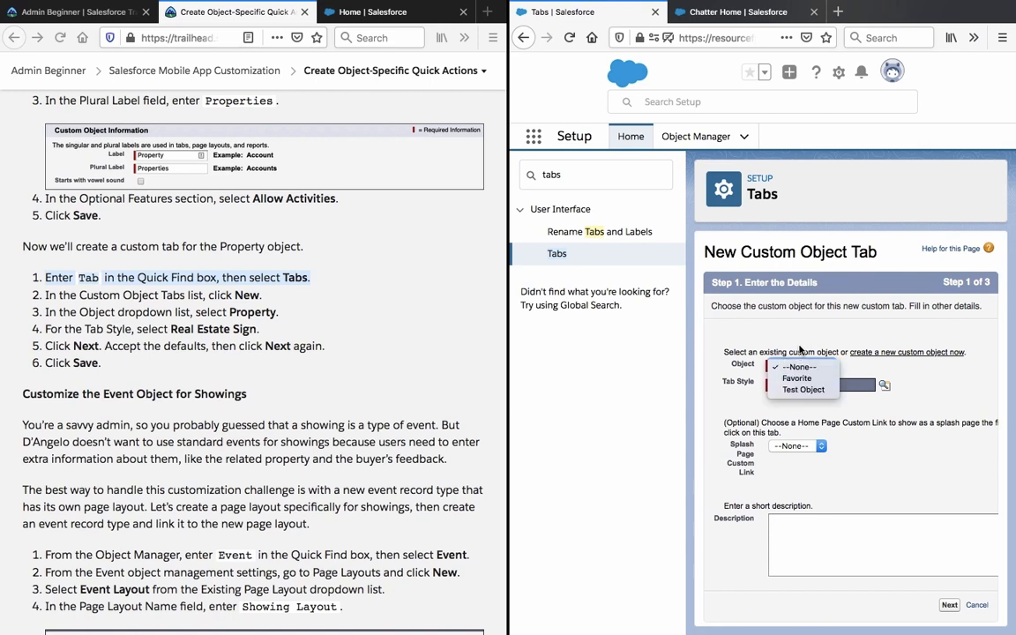
left_click(800, 349)
left_click(798, 366)
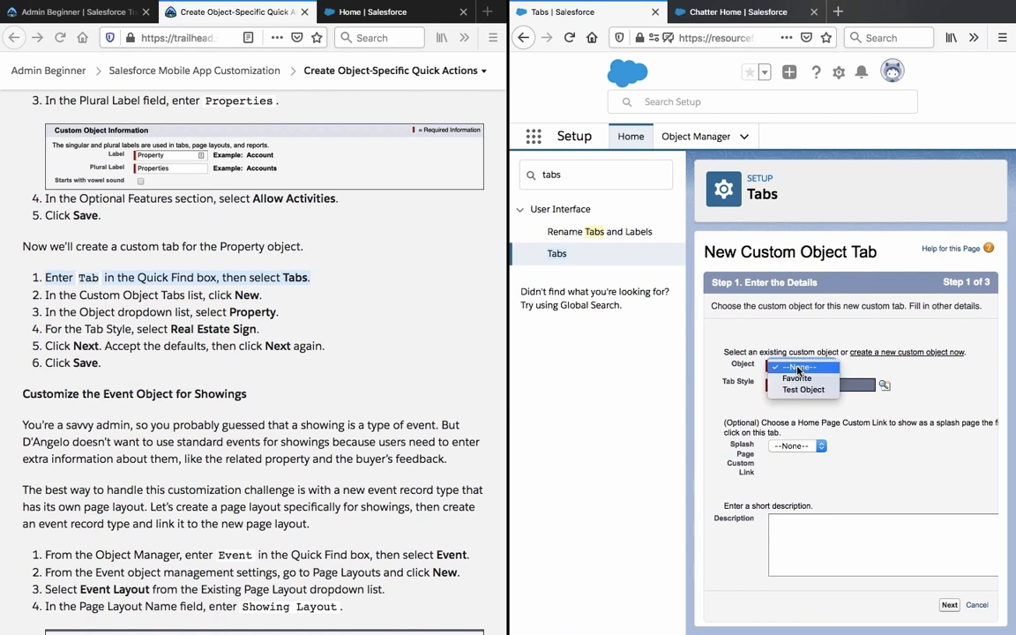
left_click(790, 308)
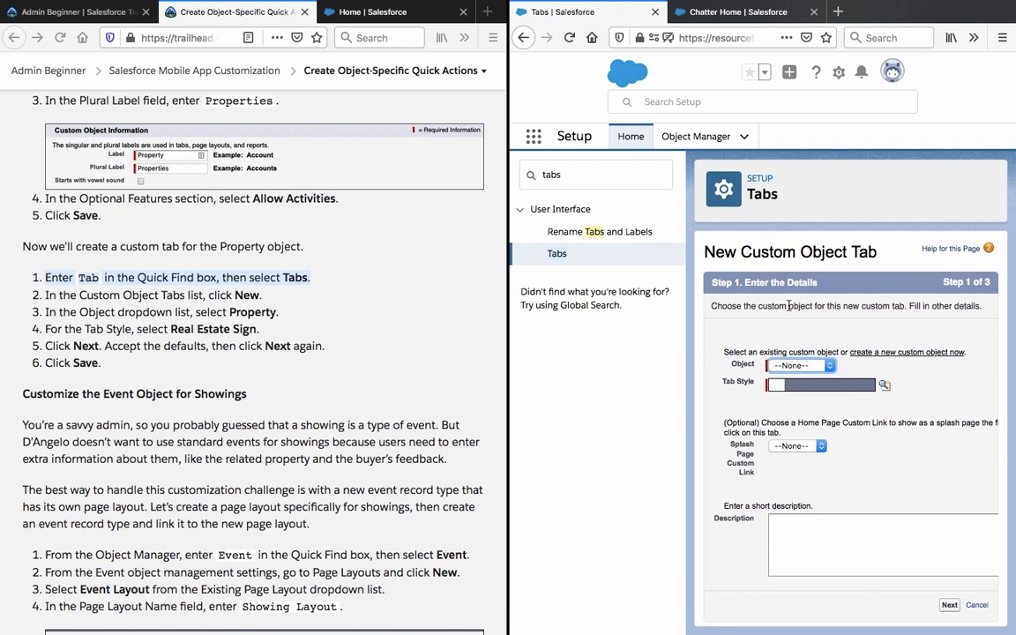
Look again for Property in the Object list, then head to Object Manager.
scroll(404, 307, "up", 3)
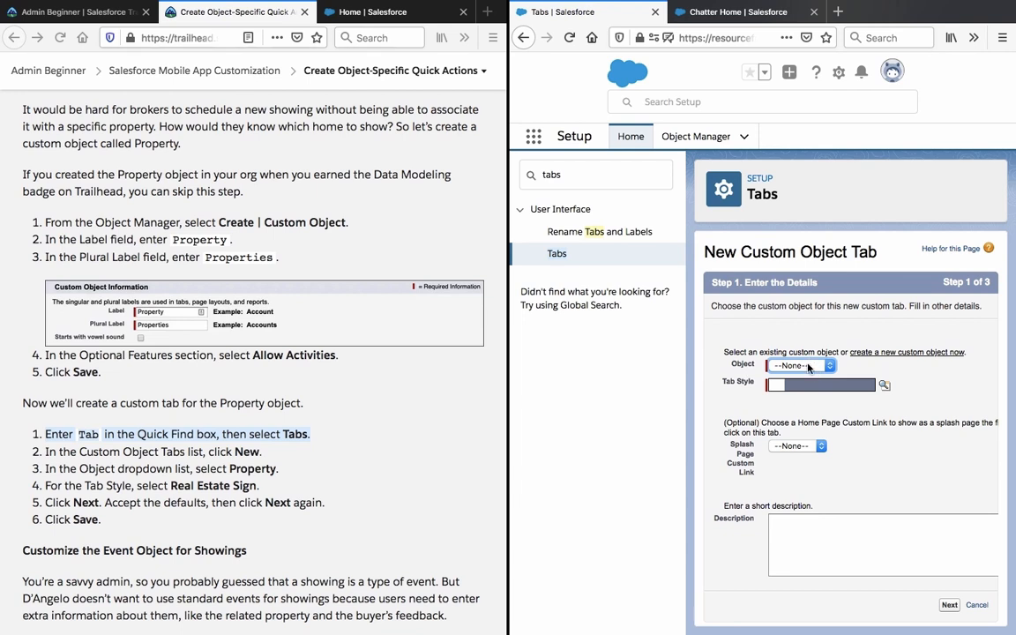
left_click(809, 366)
left_click(809, 366)
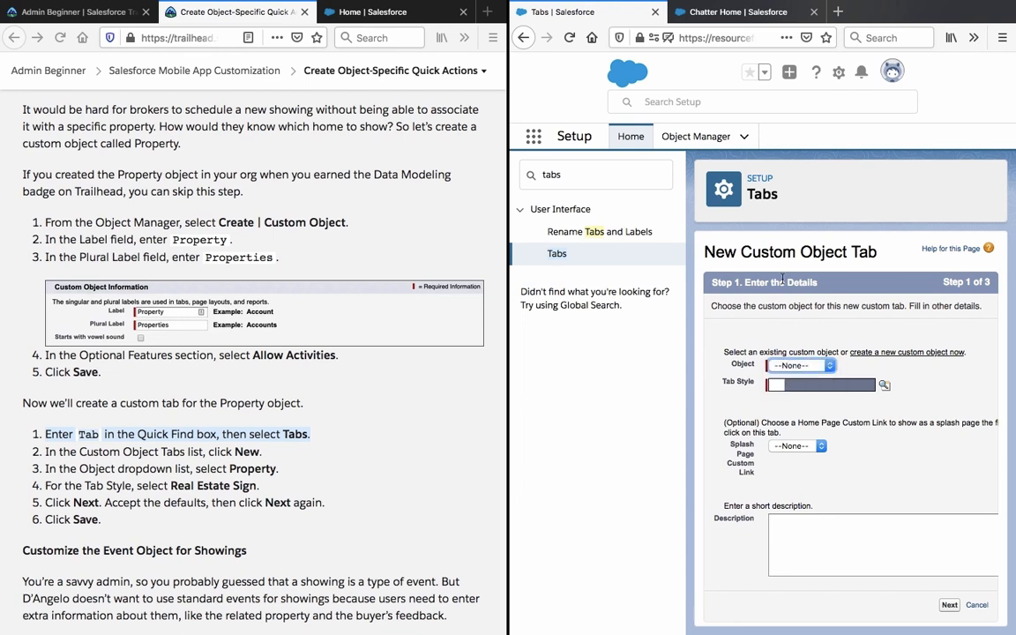
left_click(710, 137)
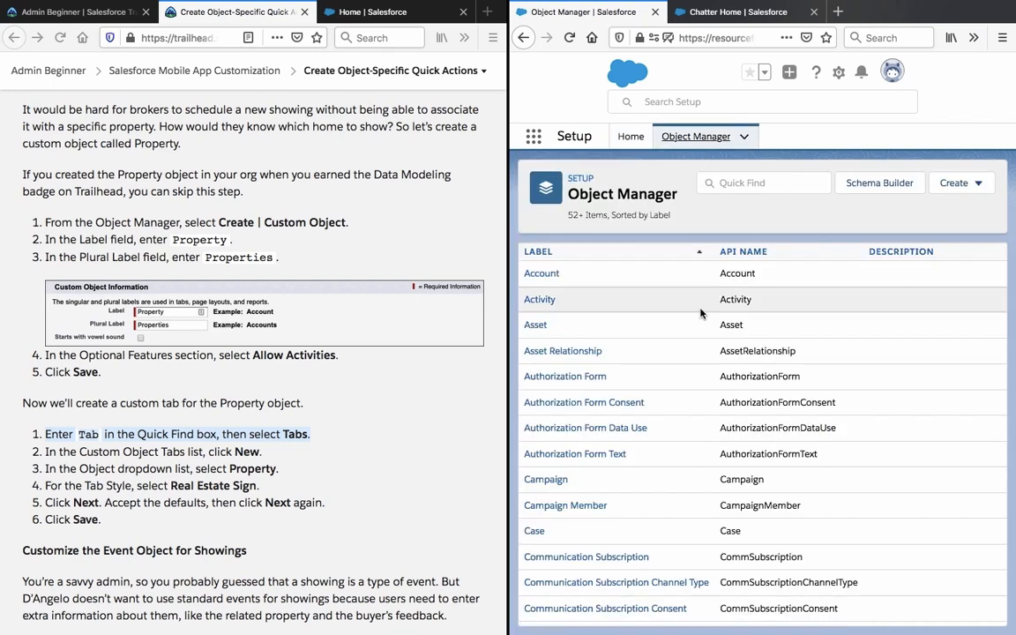
scroll(702, 313, "down", 10)
scroll(701, 313, "down", 5)
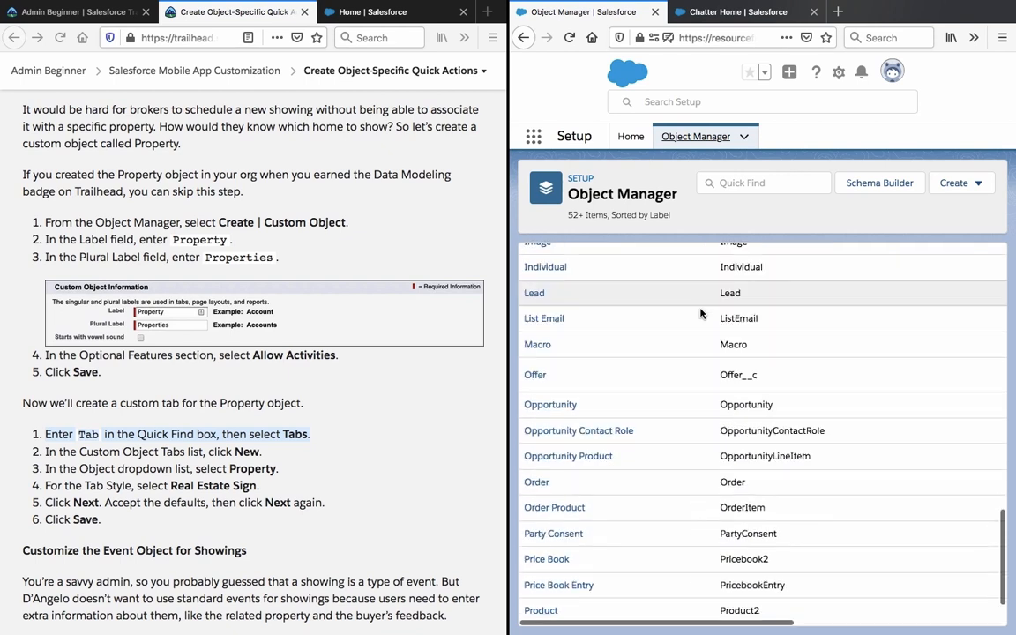
scroll(701, 313, "down", 5)
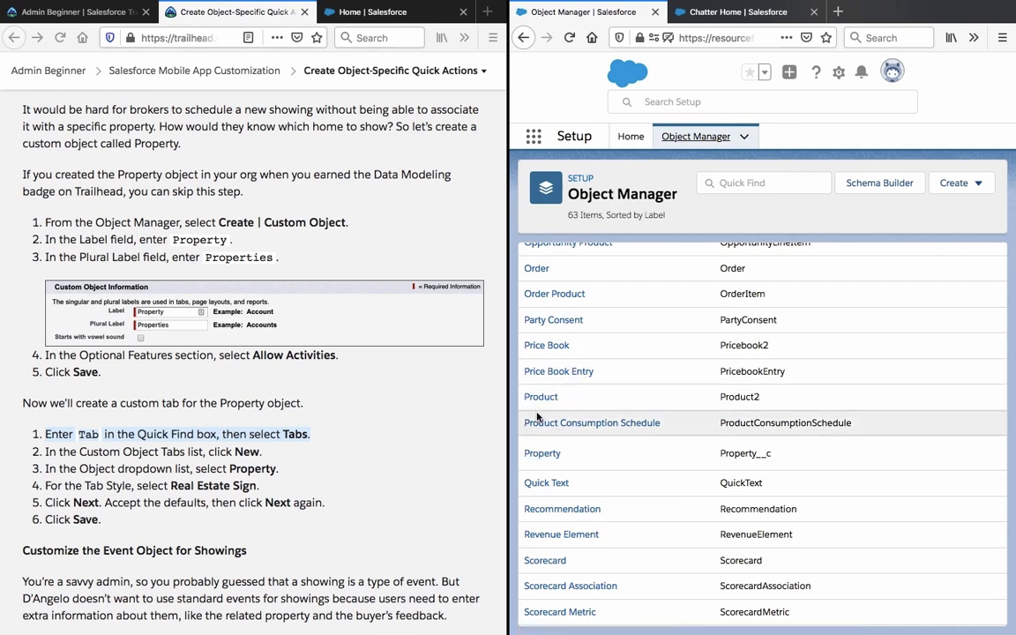
left_click(523, 41)
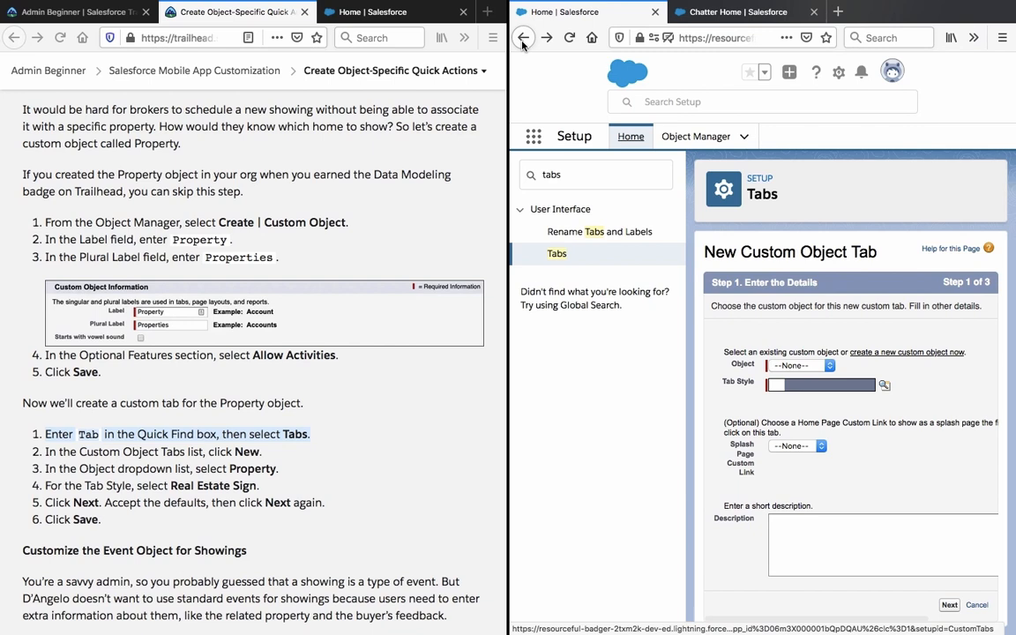
Recheck the tab's Object list with nothing chosen, then start a new custom object.
left_click(818, 370)
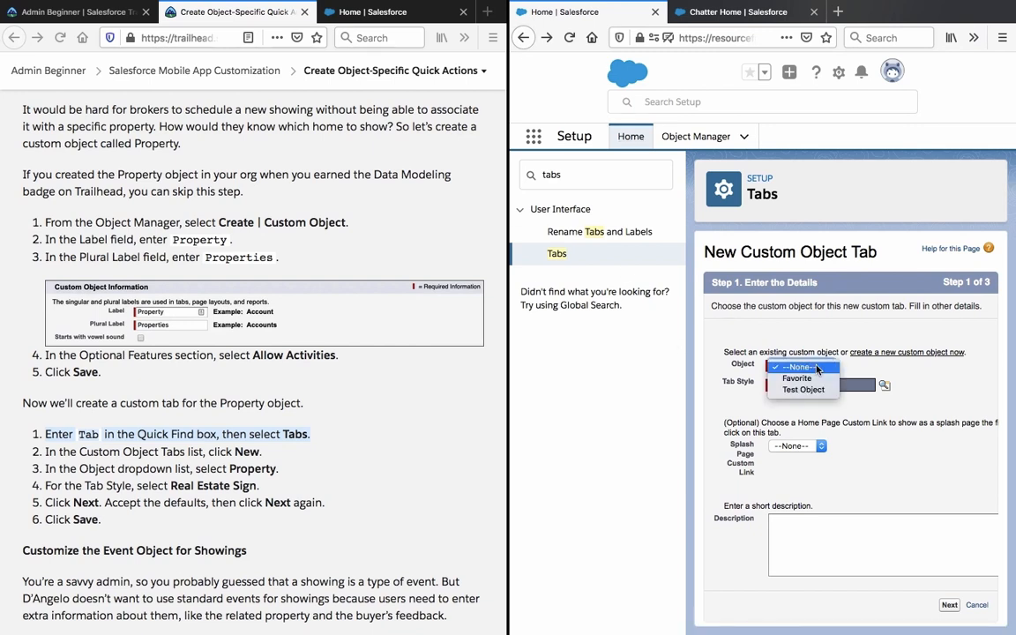
left_click(818, 370)
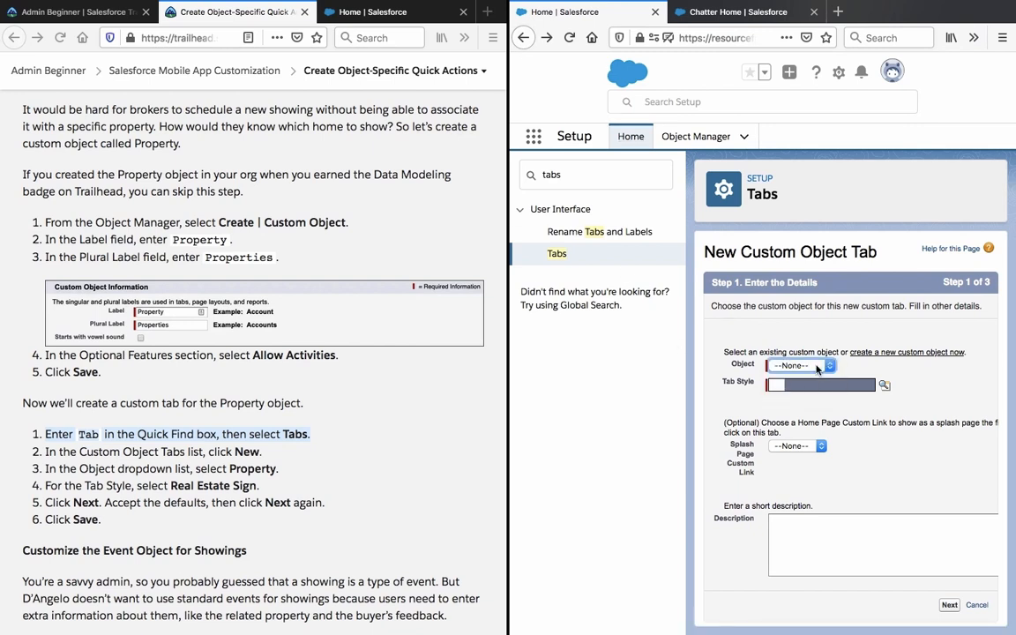
left_click(818, 370)
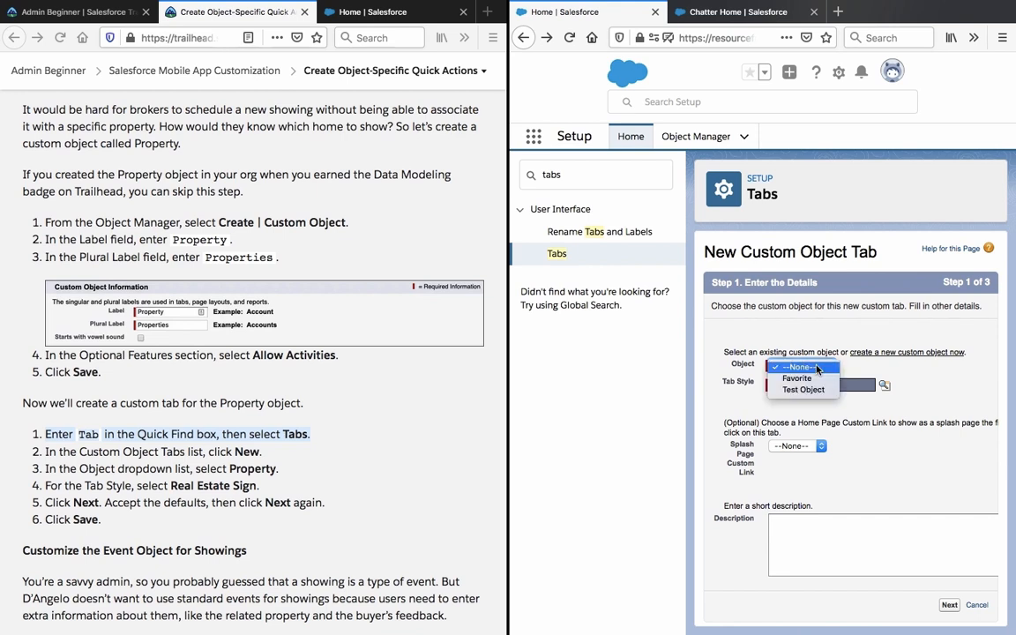
left_click(818, 369)
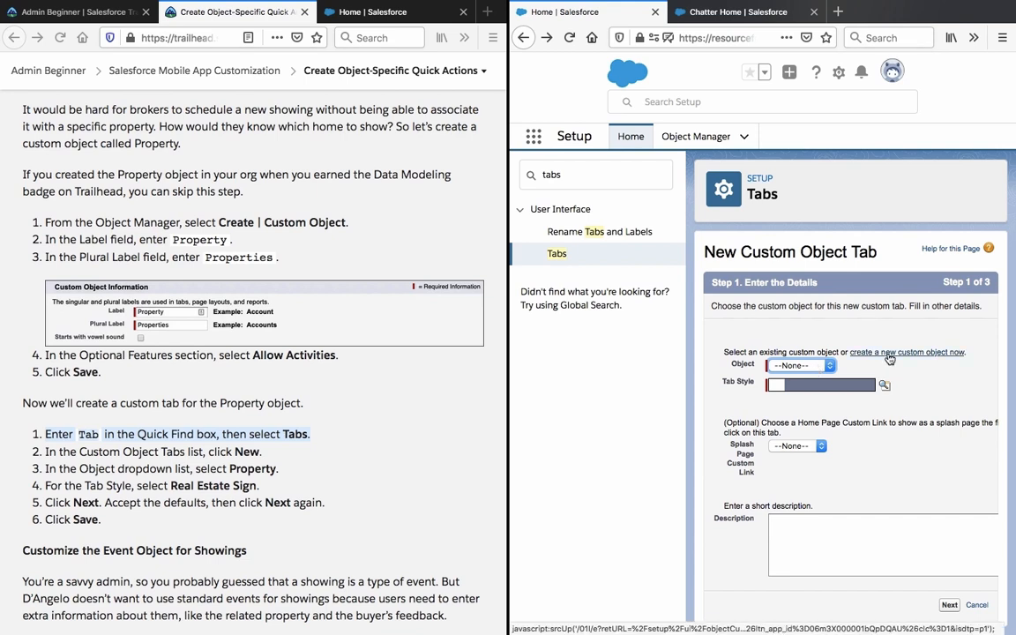
left_click(890, 359)
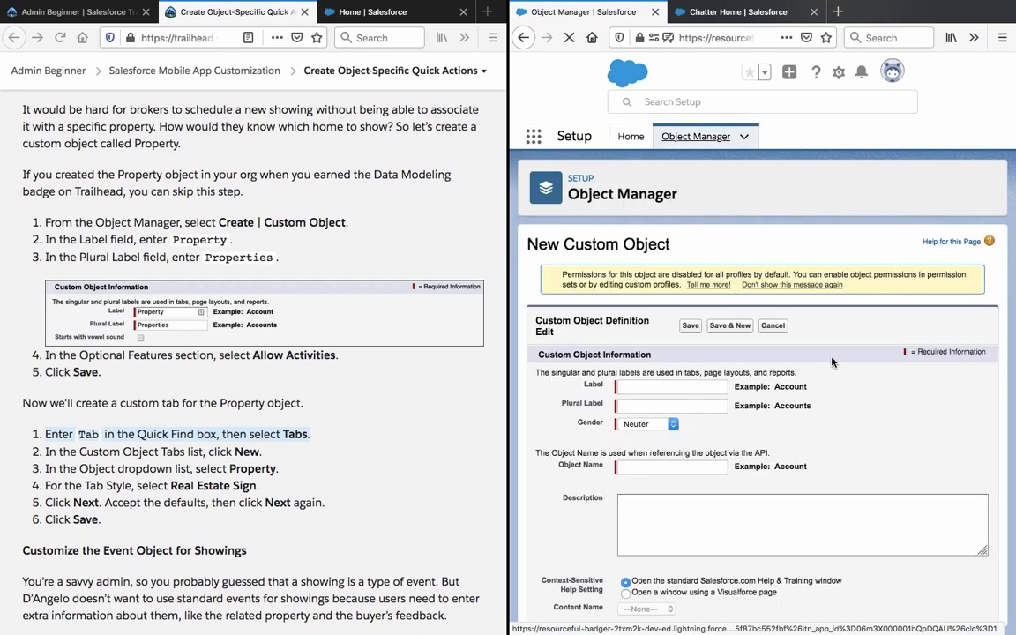
left_click(696, 393)
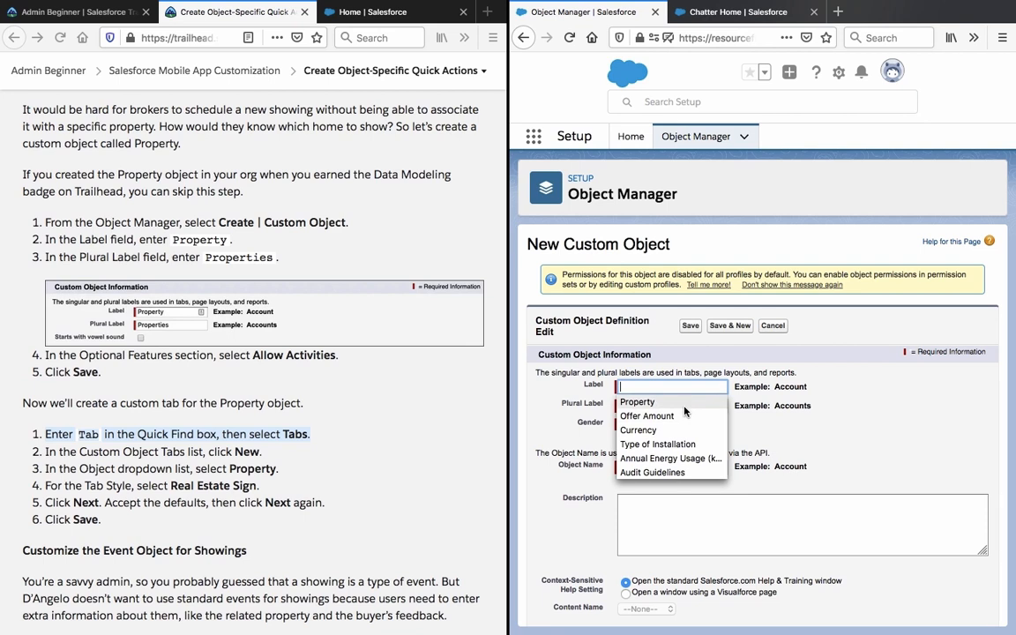
Enter Property as the object label and type the plural label 'Properti'.
left_click(683, 401)
left_click(687, 406)
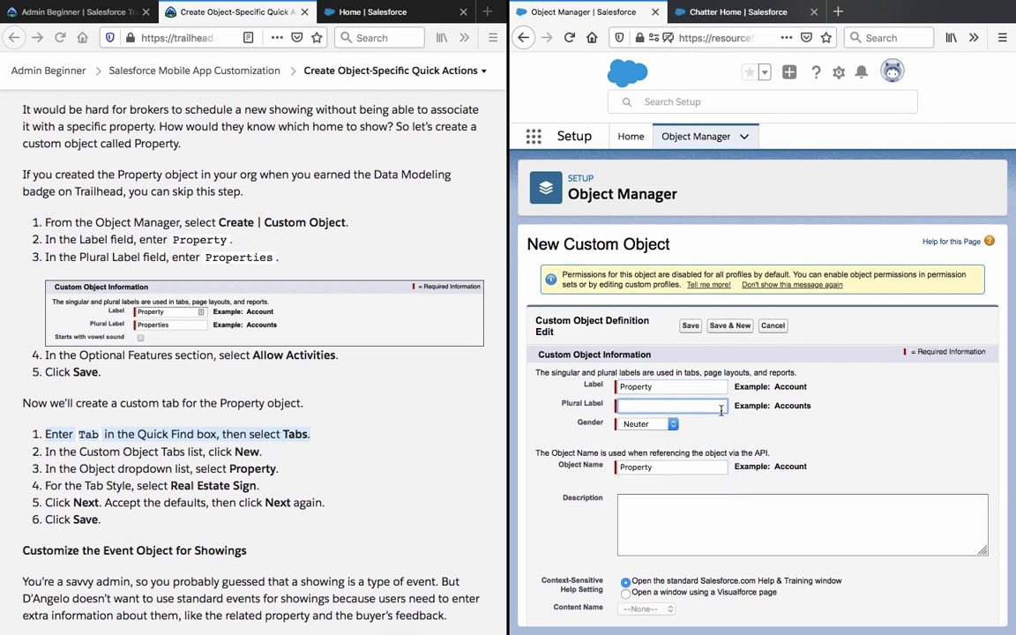
type("Properti")
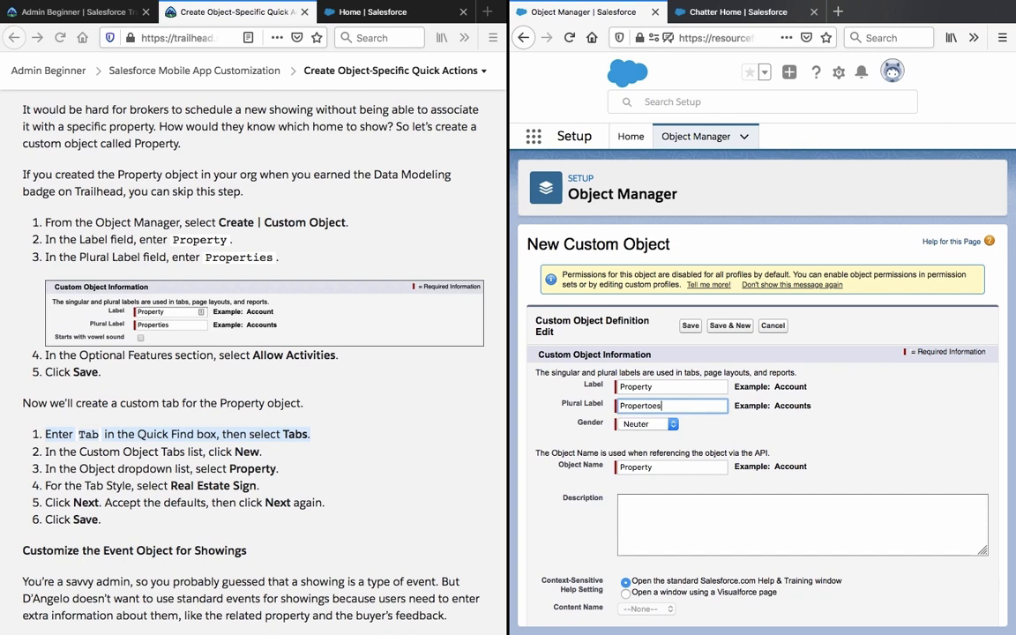
left_click(928, 409)
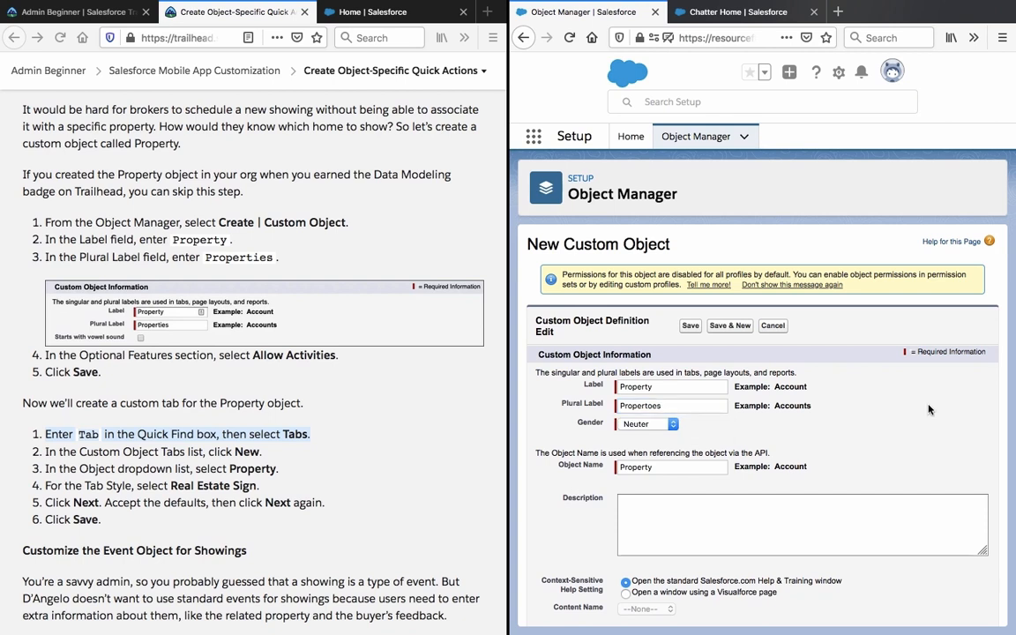
Keep Text as the record name data type, save, and note the name-in-use error.
scroll(928, 408, "down", 3)
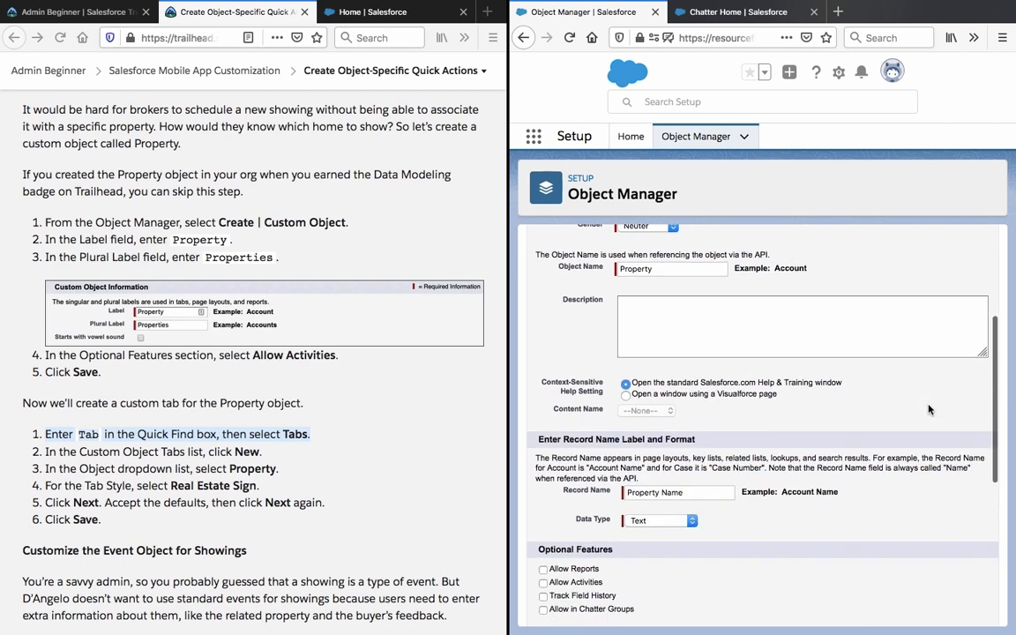
scroll(929, 409, "down", 2)
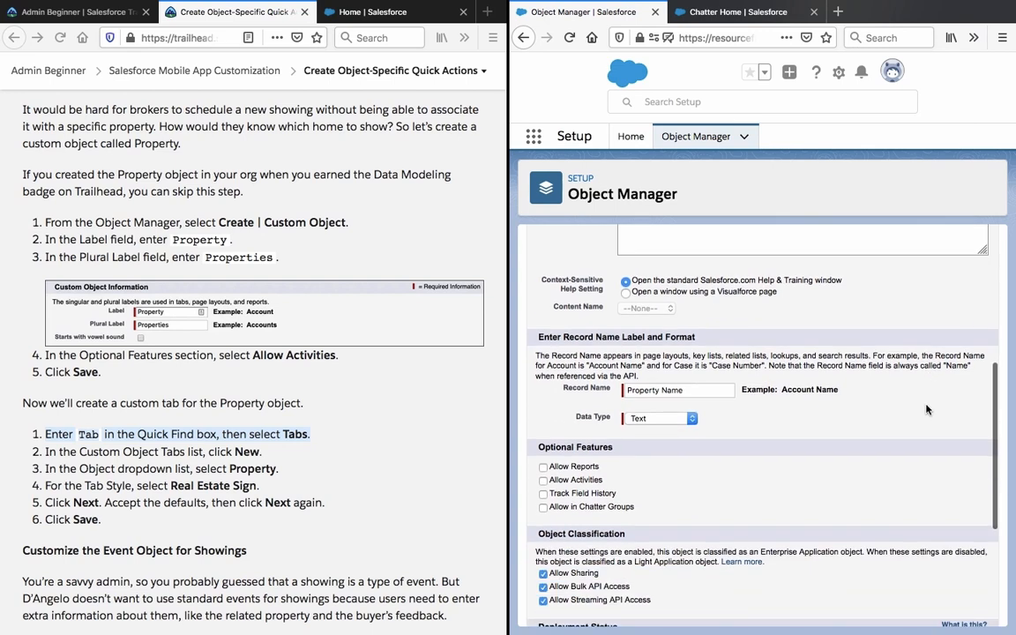
left_click(657, 419)
left_click(651, 421)
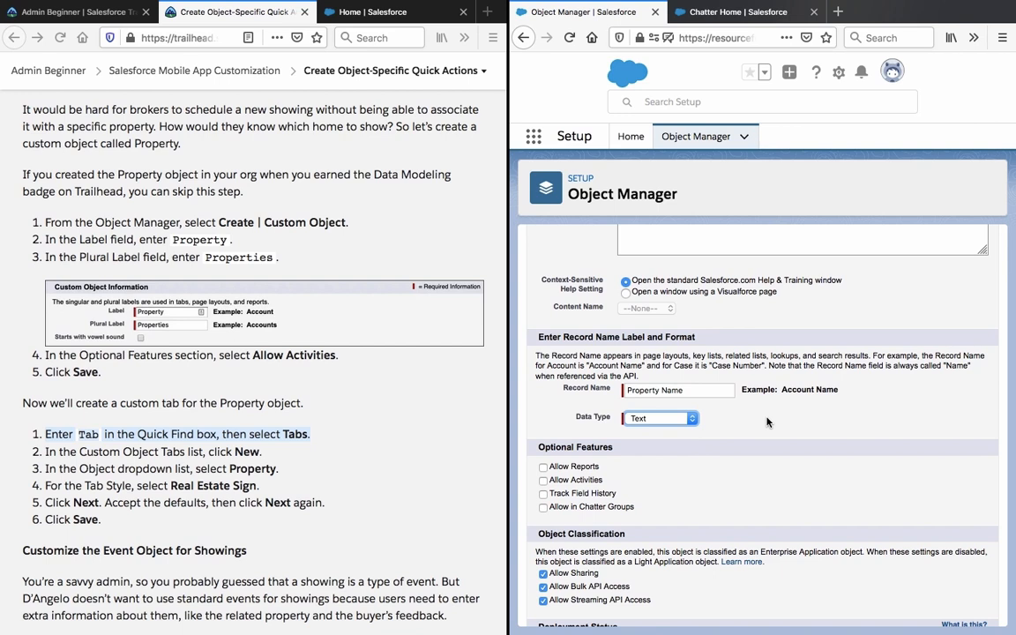
scroll(767, 423, "down", 3)
left_click(682, 609)
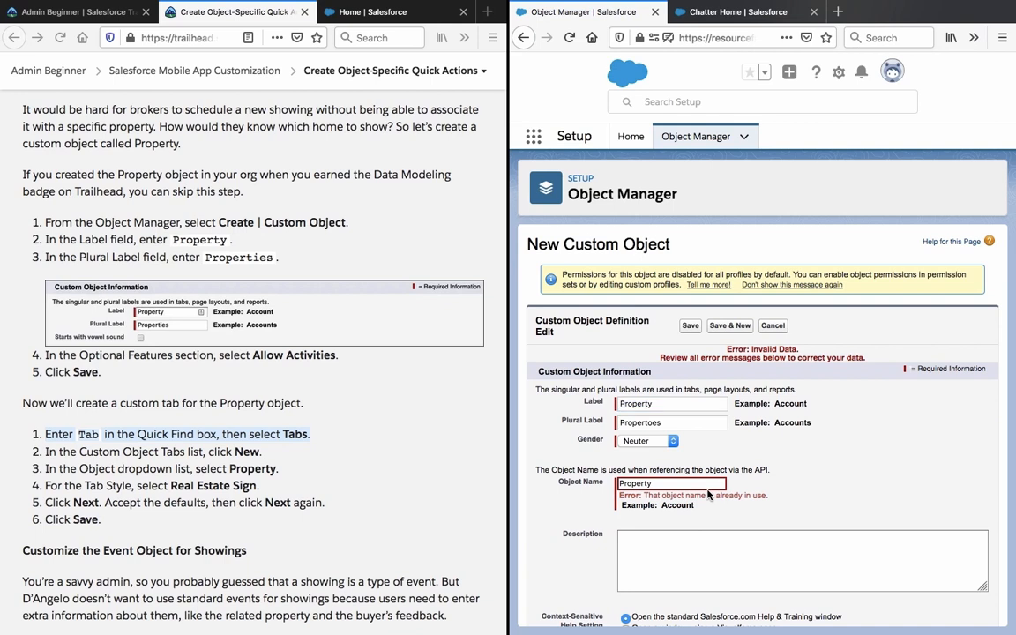
triple_click(709, 496)
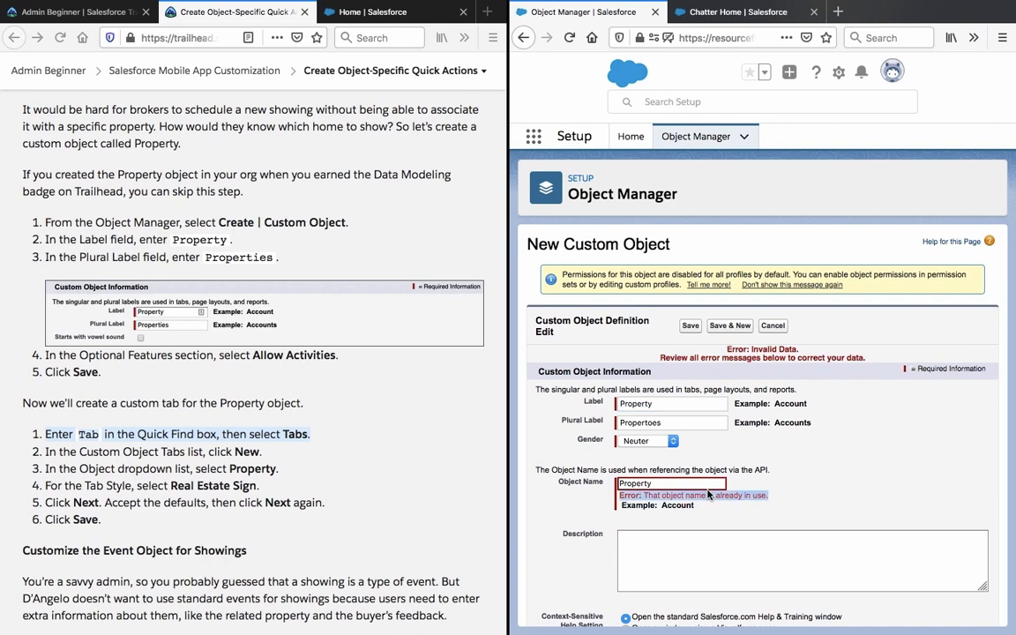
Return to the New Custom Object Tab page and check its Object list again.
left_click(524, 37)
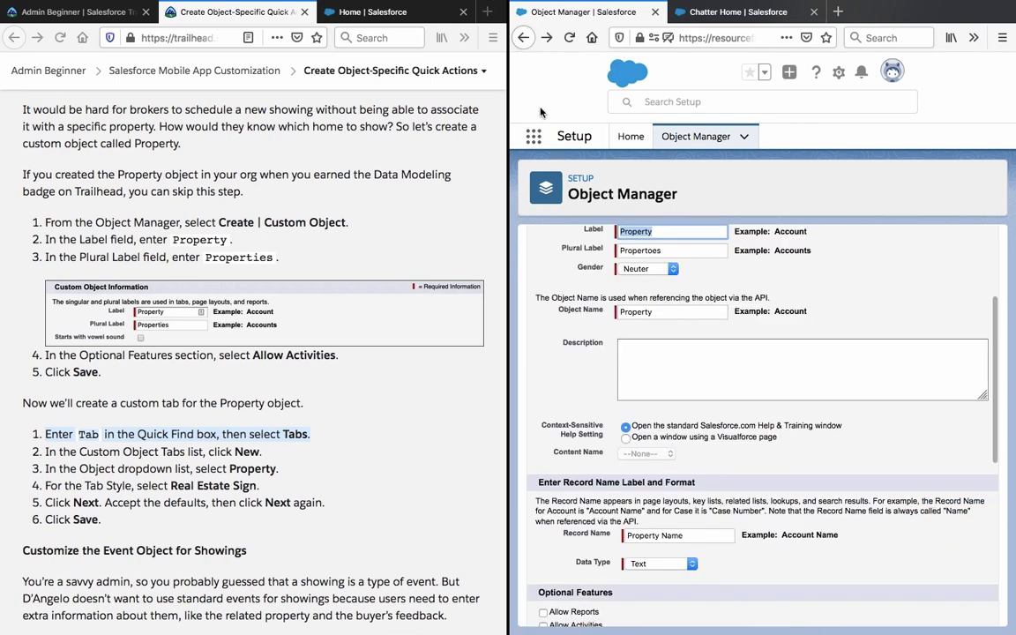
left_click(527, 43)
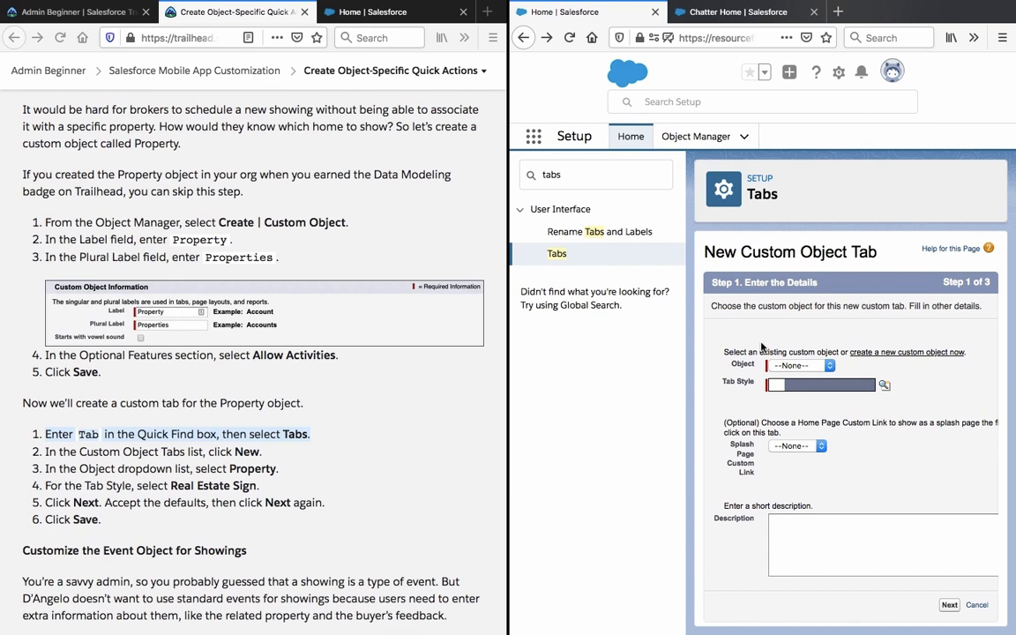
left_click(790, 366)
left_click(791, 367)
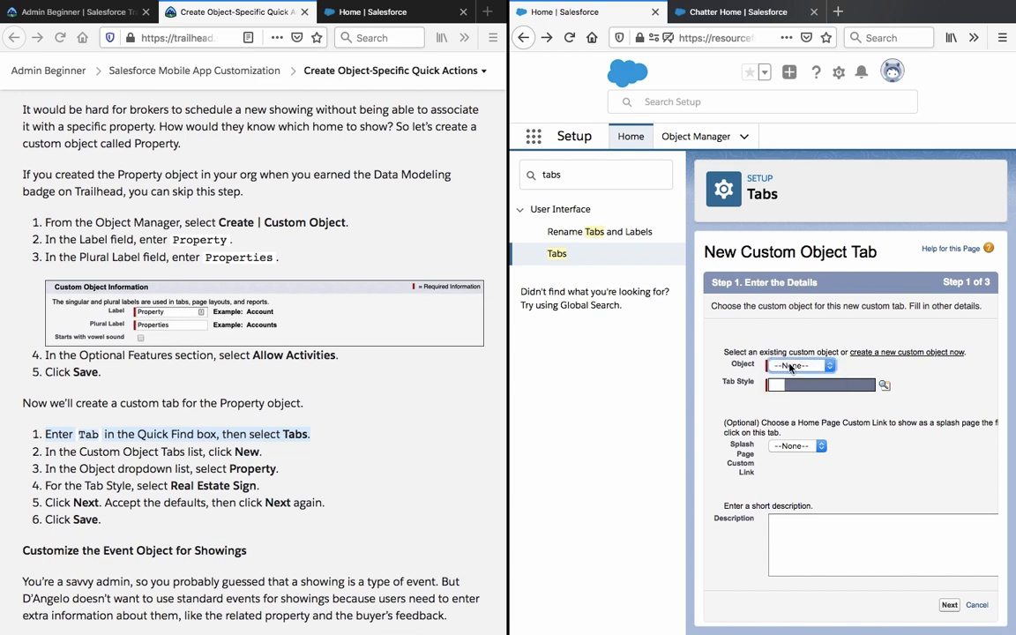
Open the Tabs setup page in a new browser tab and switch to it.
right_click(615, 262)
left_click(558, 257)
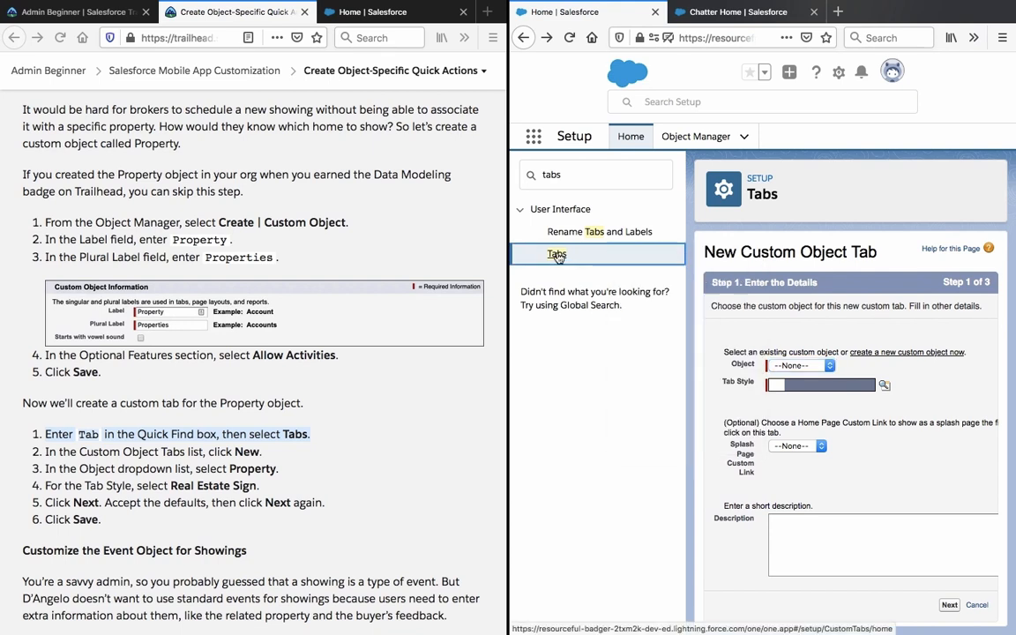
right_click(558, 257)
left_click(623, 258)
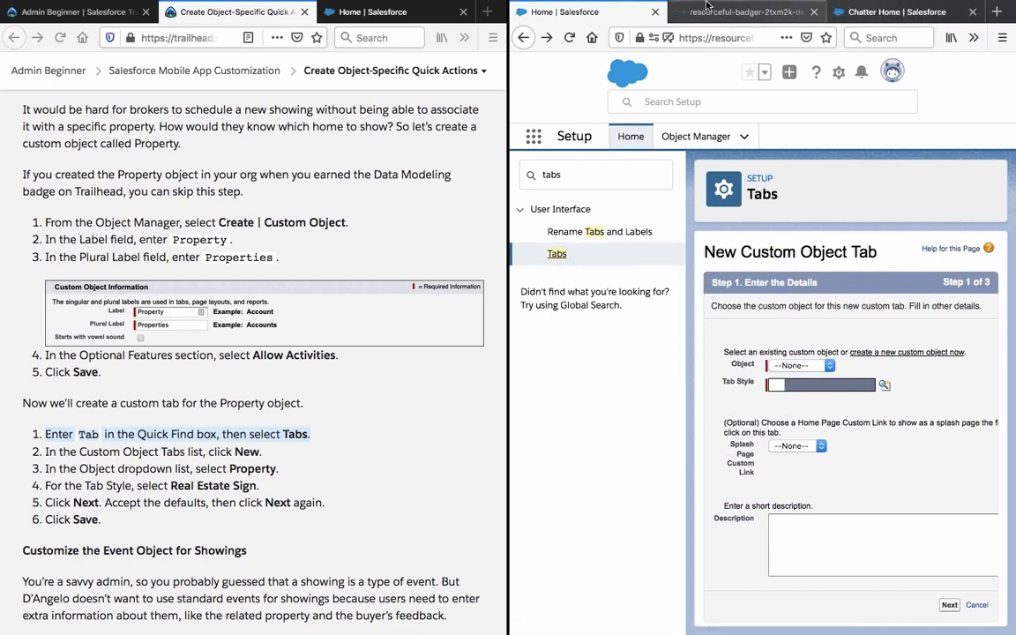
left_click(729, 12)
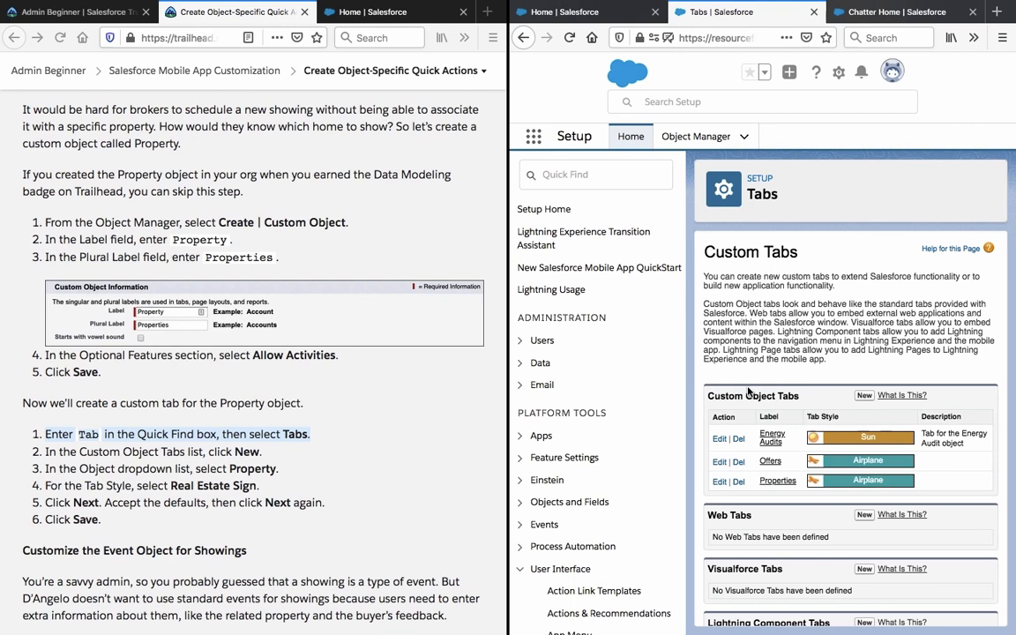
Note the Allow Activities instruction, then go to Object Manager.
triple_click(214, 355)
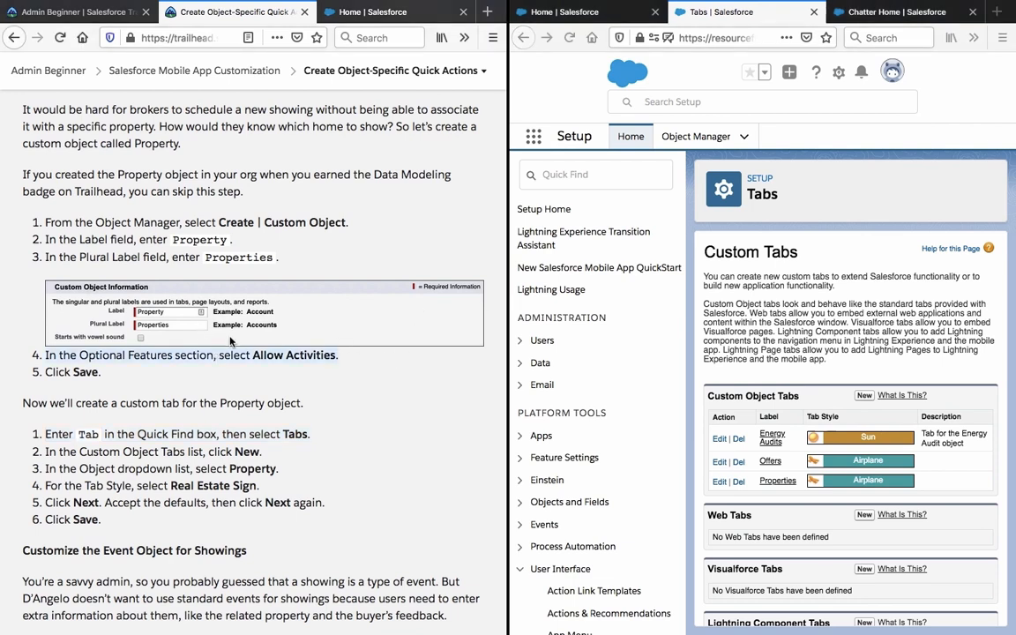
left_click(658, 95)
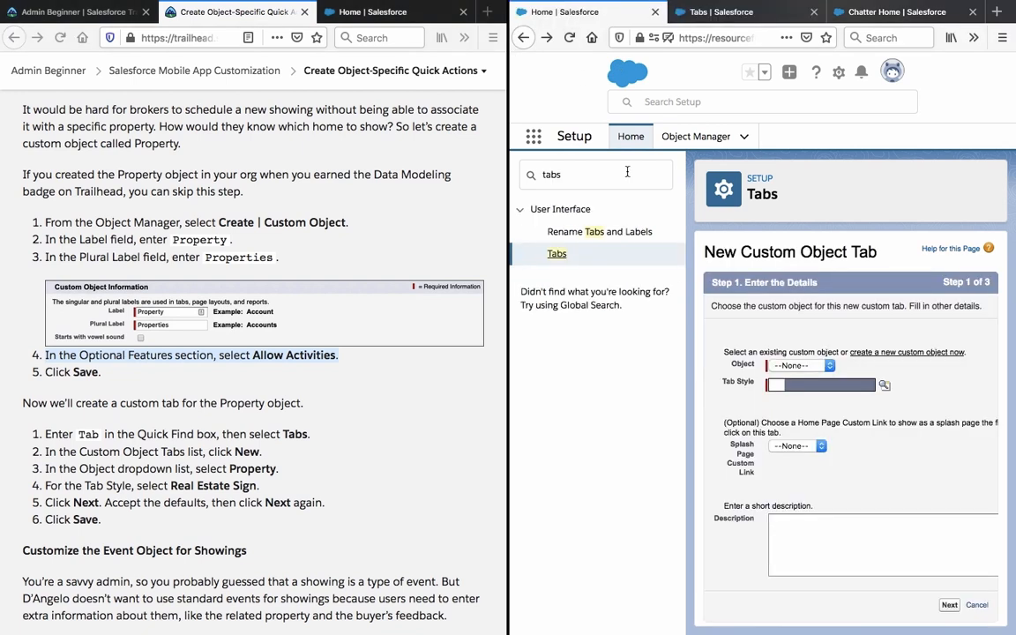
left_click(710, 134)
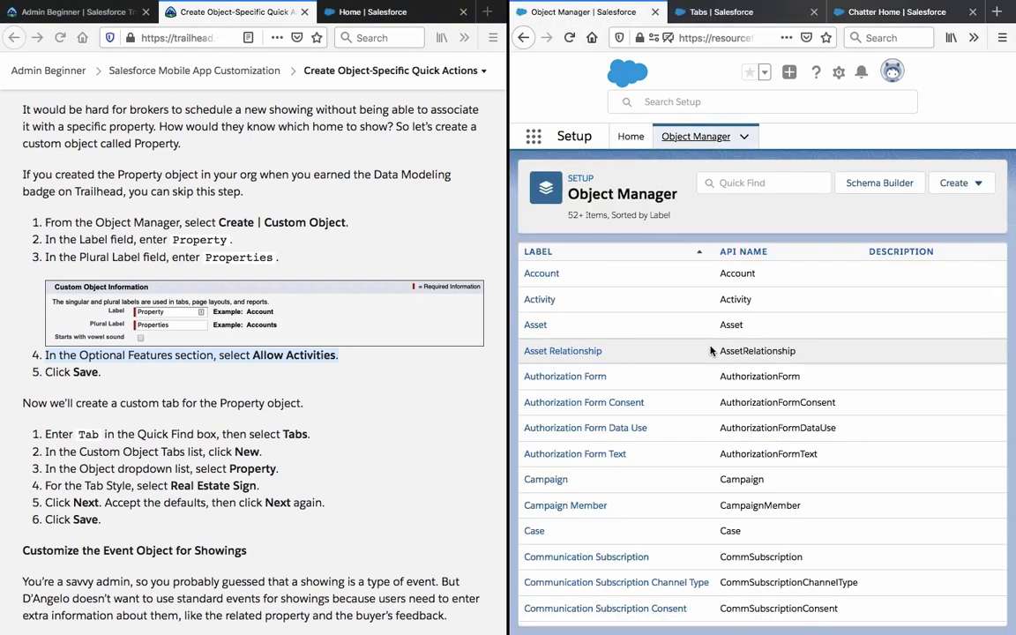
Open the existing Property object and start editing it.
scroll(710, 352, "down", 8)
scroll(710, 351, "down", 3)
scroll(532, 376, "down", 5)
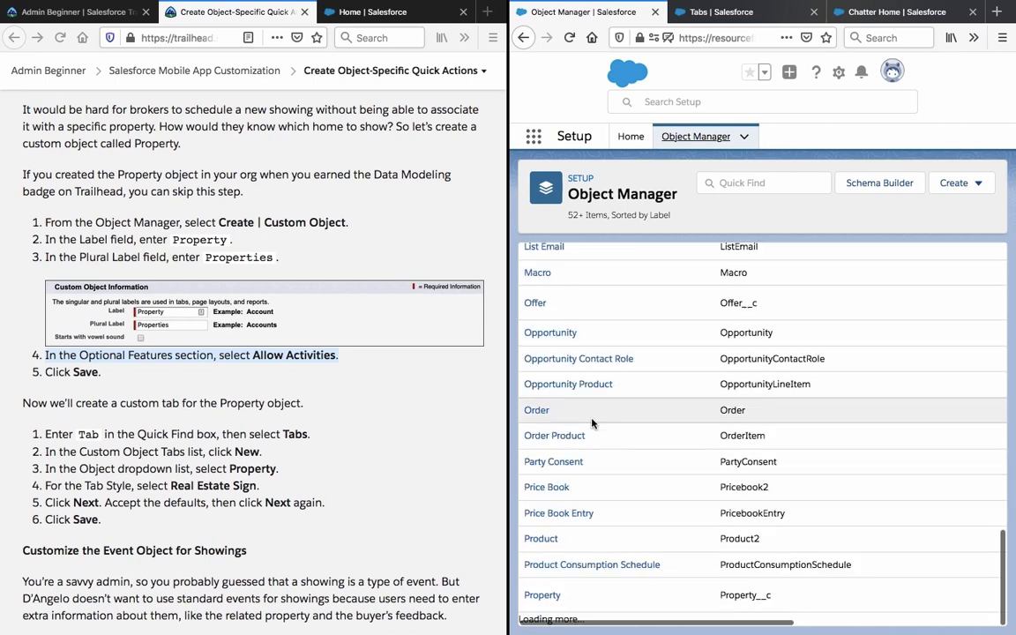
left_click(537, 598)
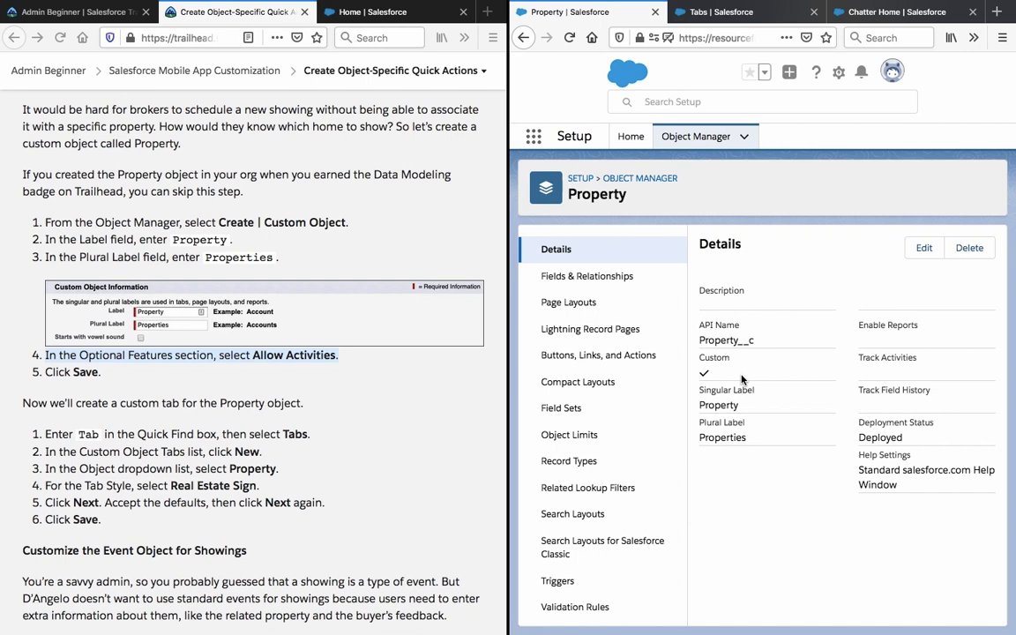
left_click(923, 248)
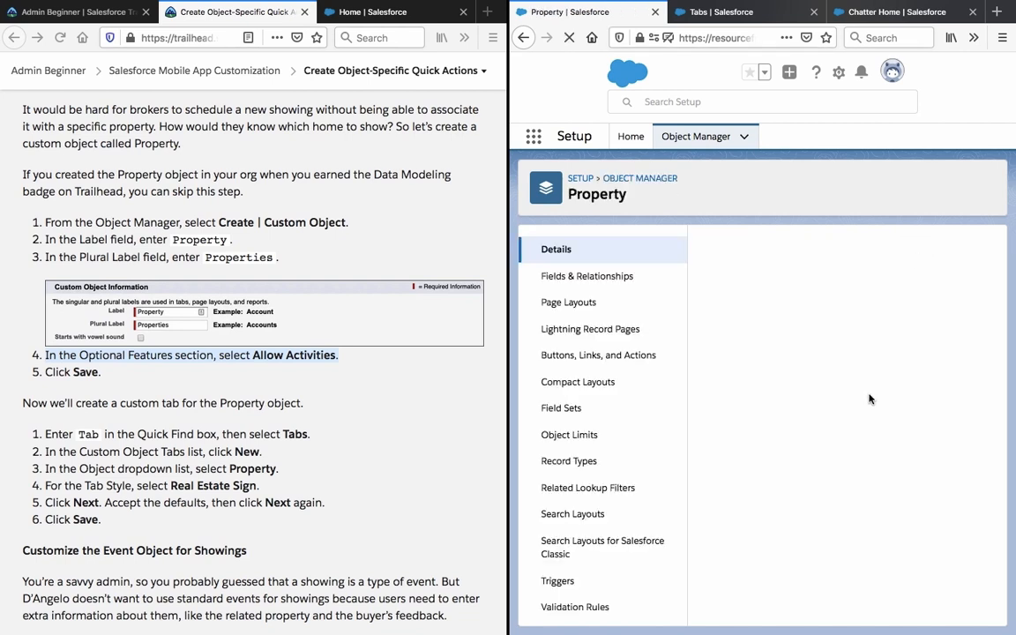
Enable Allow Activities on Property, acknowledge the page layout reminder, and save.
scroll(869, 397, "down", 5)
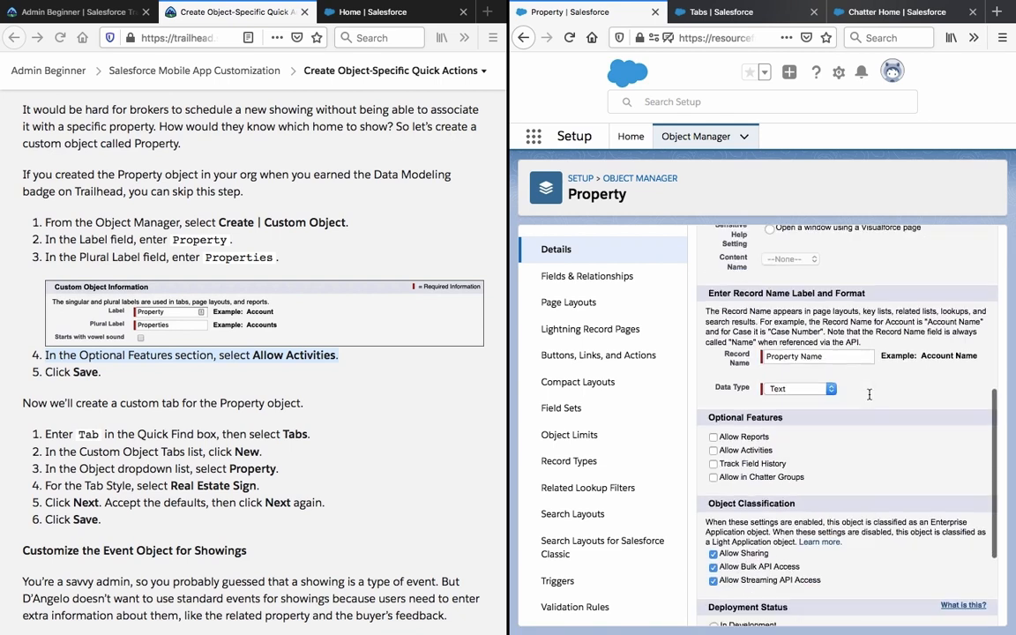
scroll(869, 394, "down", 3)
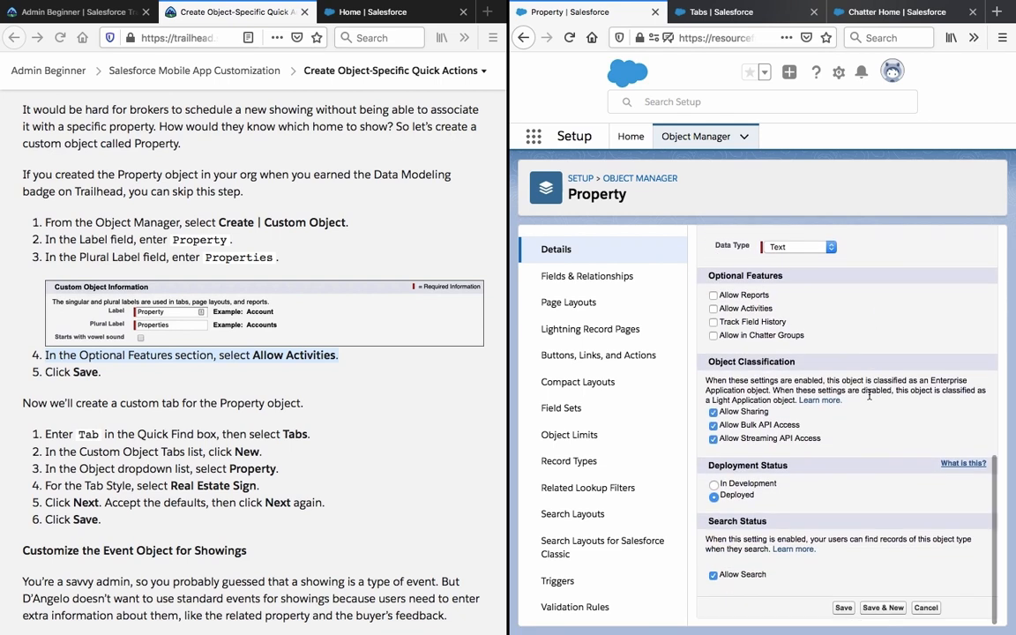
scroll(869, 395, "up", 3)
scroll(869, 394, "down", 2)
scroll(851, 568, "right", 2)
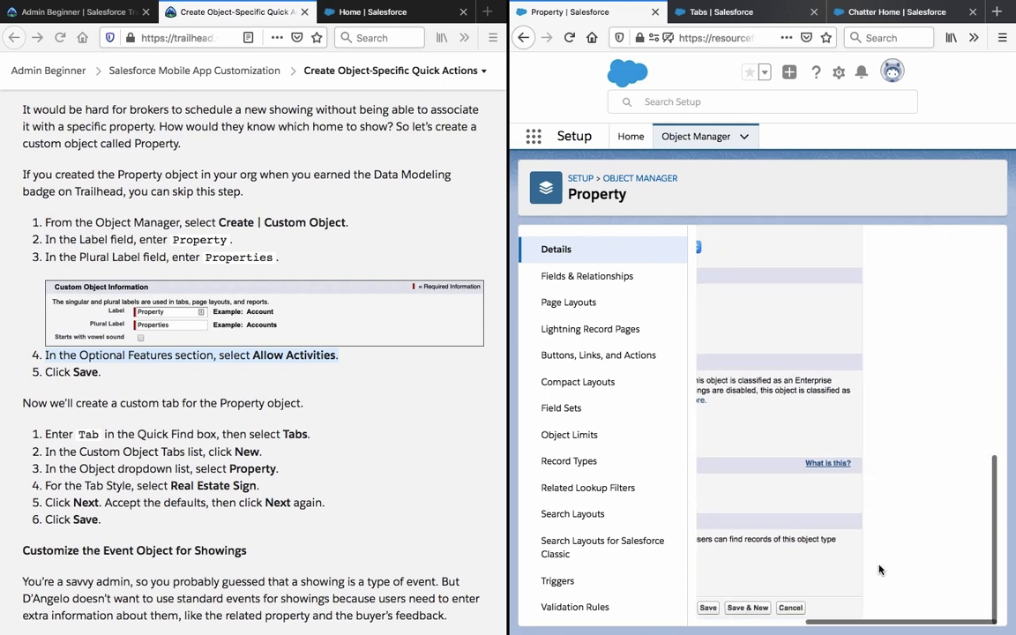
scroll(879, 569, "left", 2)
scroll(879, 570, "up", 1)
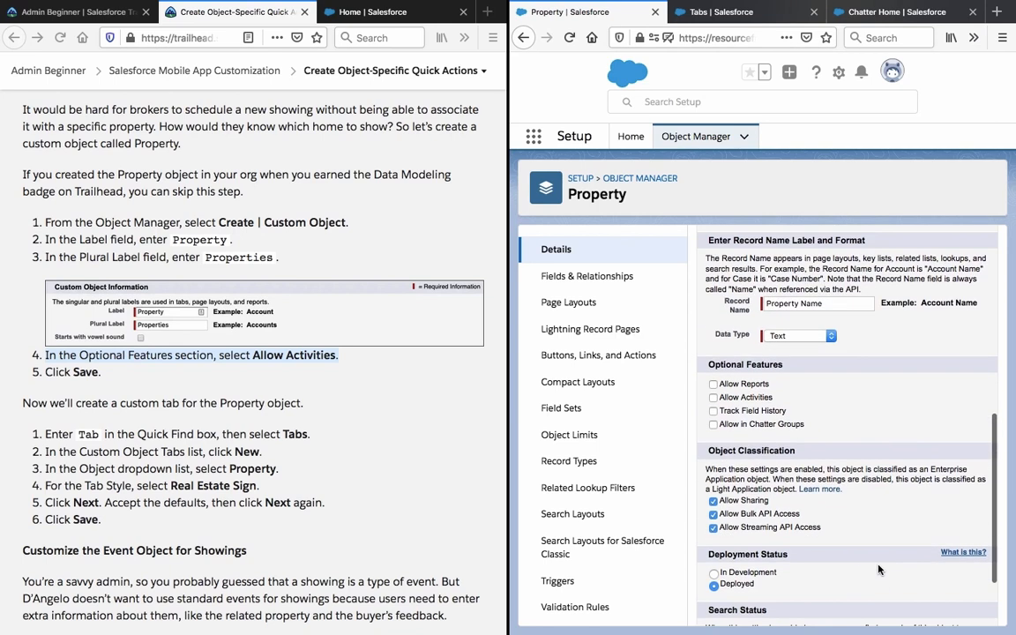
left_click(743, 397)
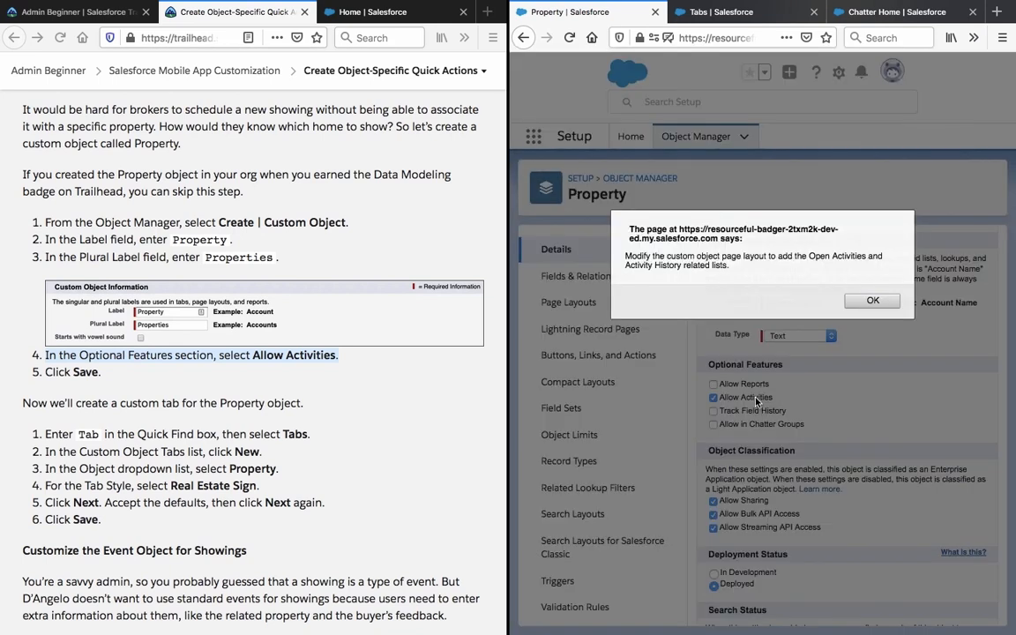
left_click(873, 300)
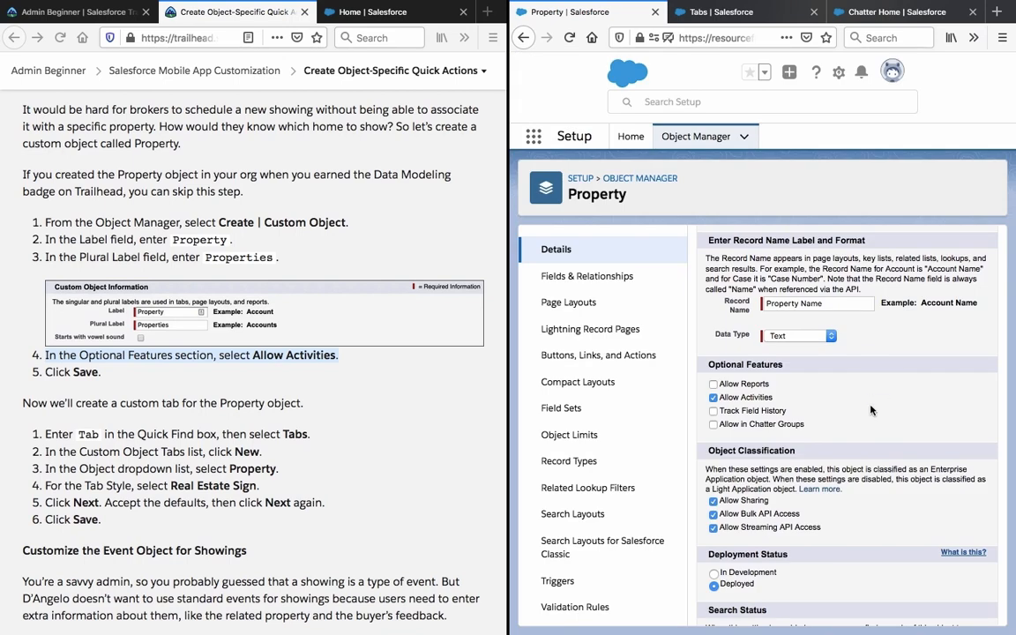
scroll(871, 410, "down", 3)
left_click(847, 608)
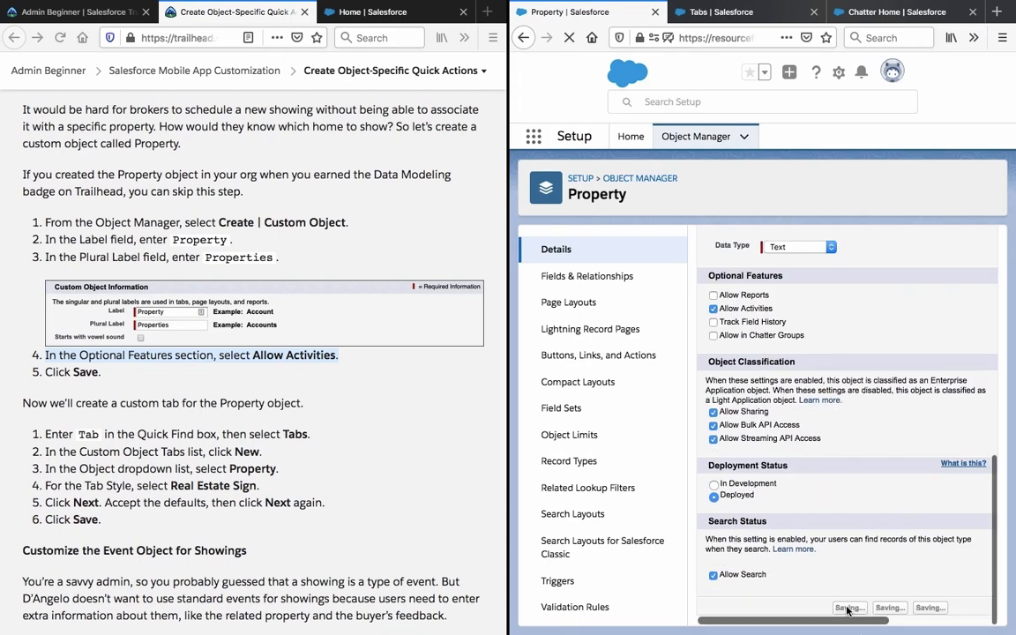
left_click(708, 16)
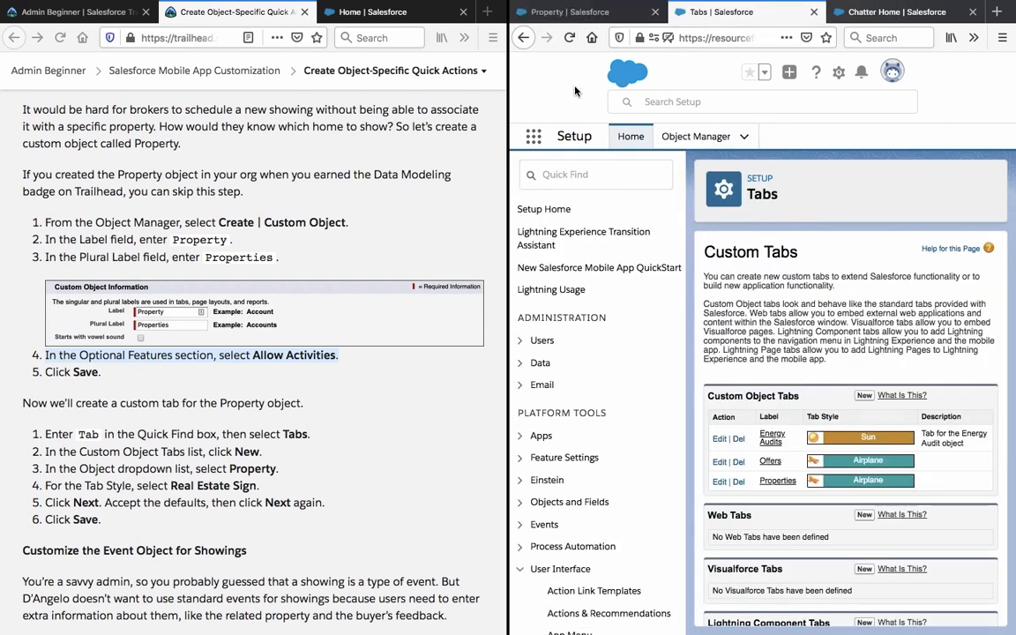
Start a new custom object tab and check its Object list for Property.
left_click(864, 397)
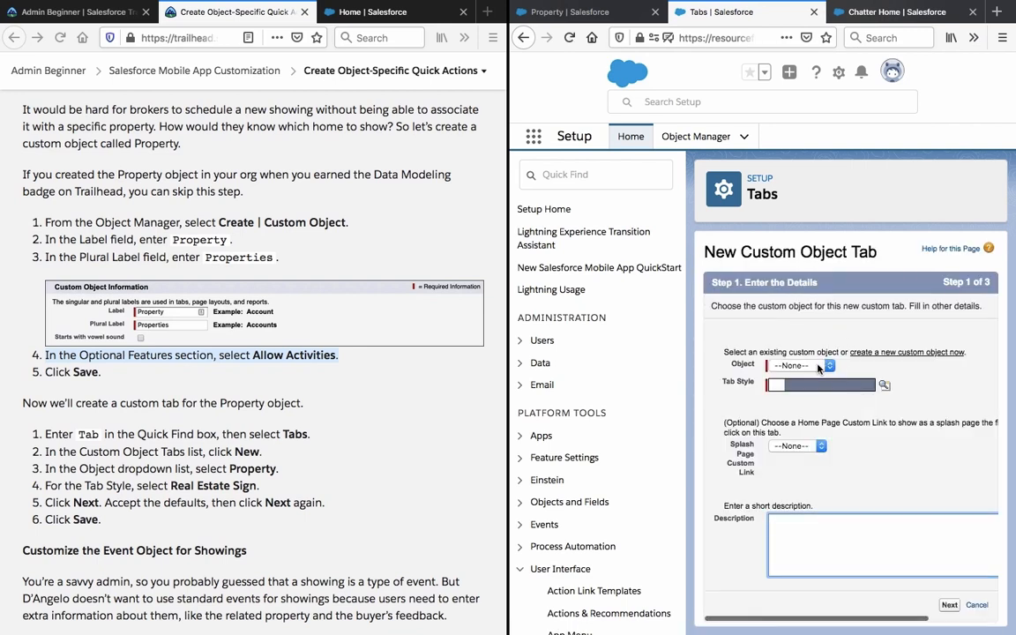
left_click(817, 367)
left_click(817, 367)
left_click(569, 38)
left_click(570, 11)
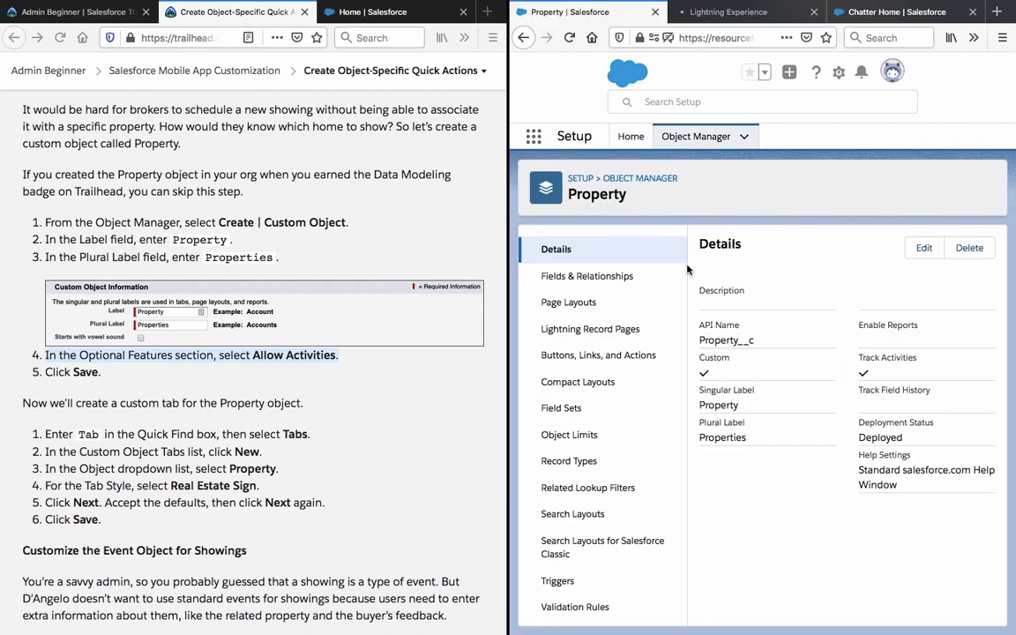
Recheck the Object list, confirm Property is absent, and return to Property's details.
left_click(725, 12)
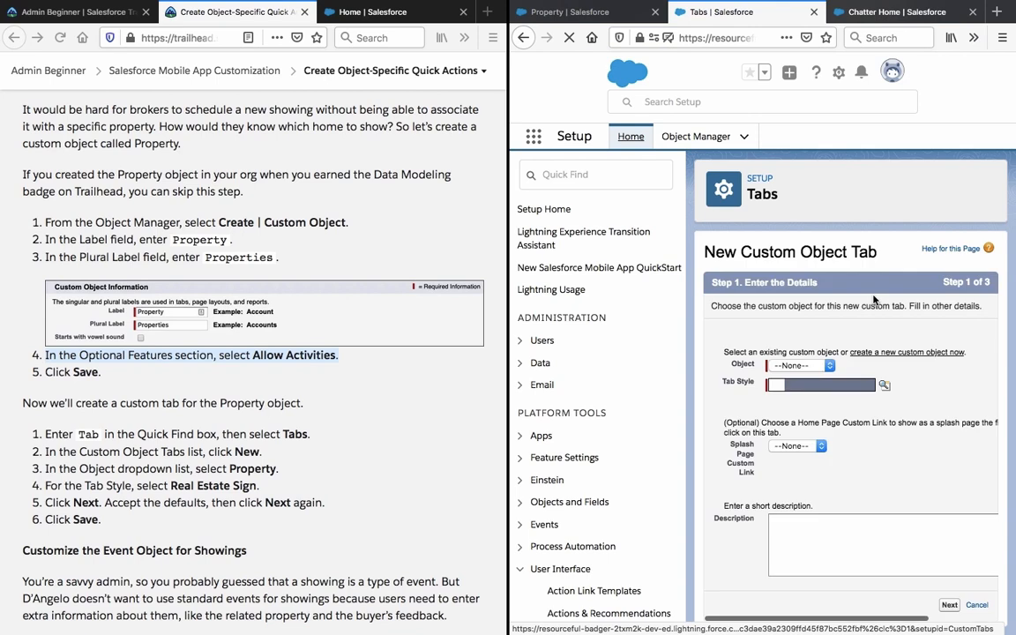
left_click(817, 366)
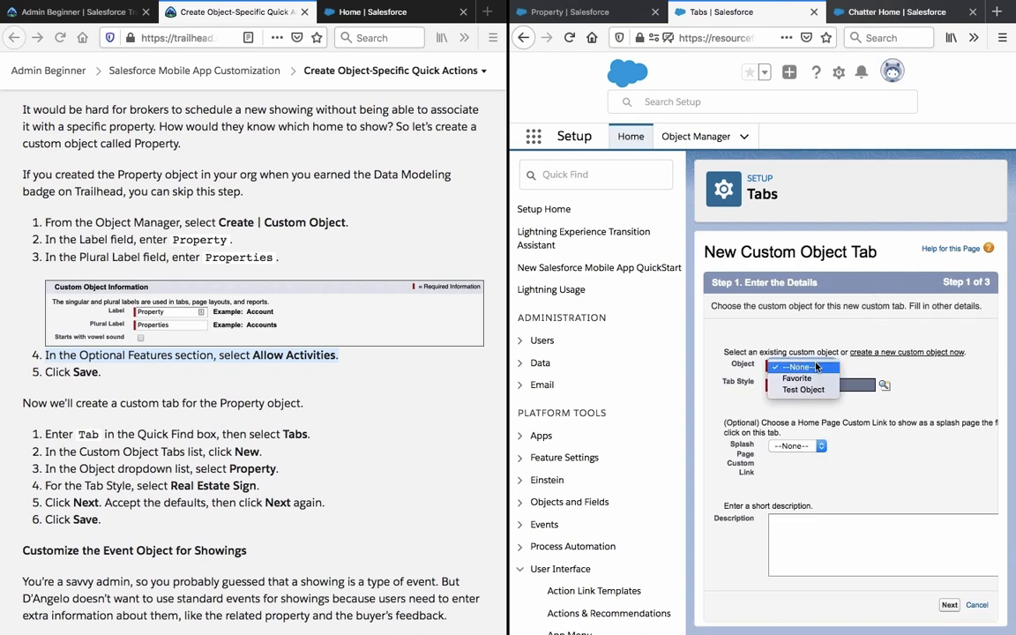
left_click(817, 366)
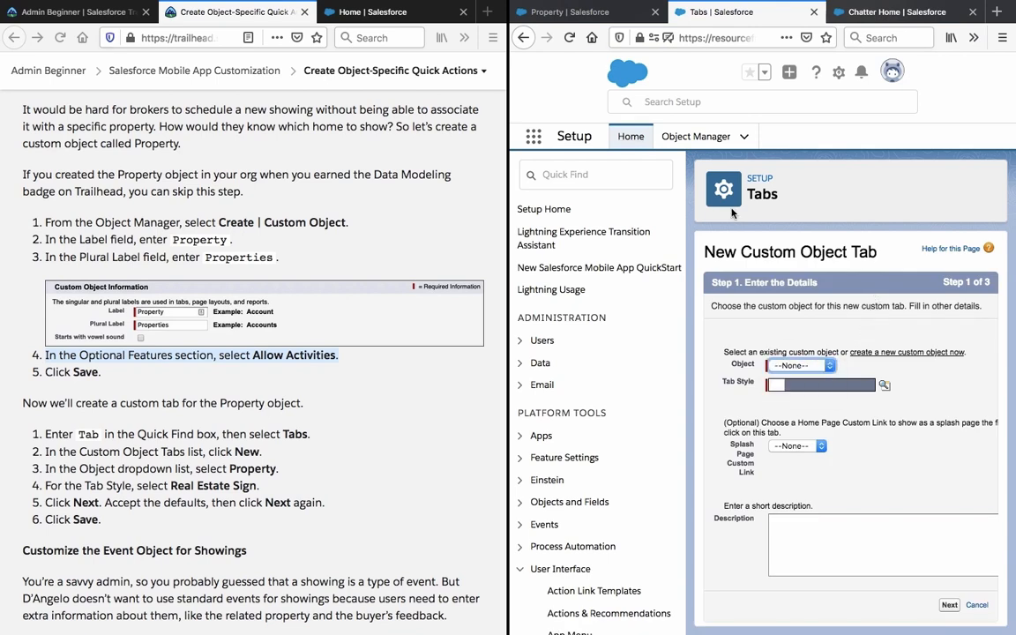
left_click(578, 12)
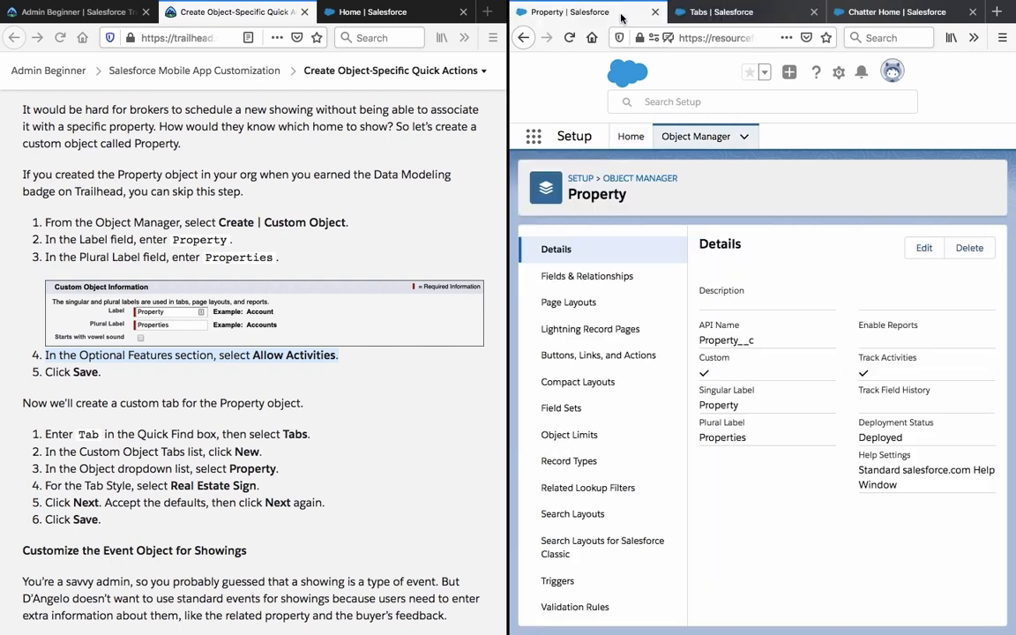
Open the Property object's edit form and scroll through its settings.
left_click(924, 249)
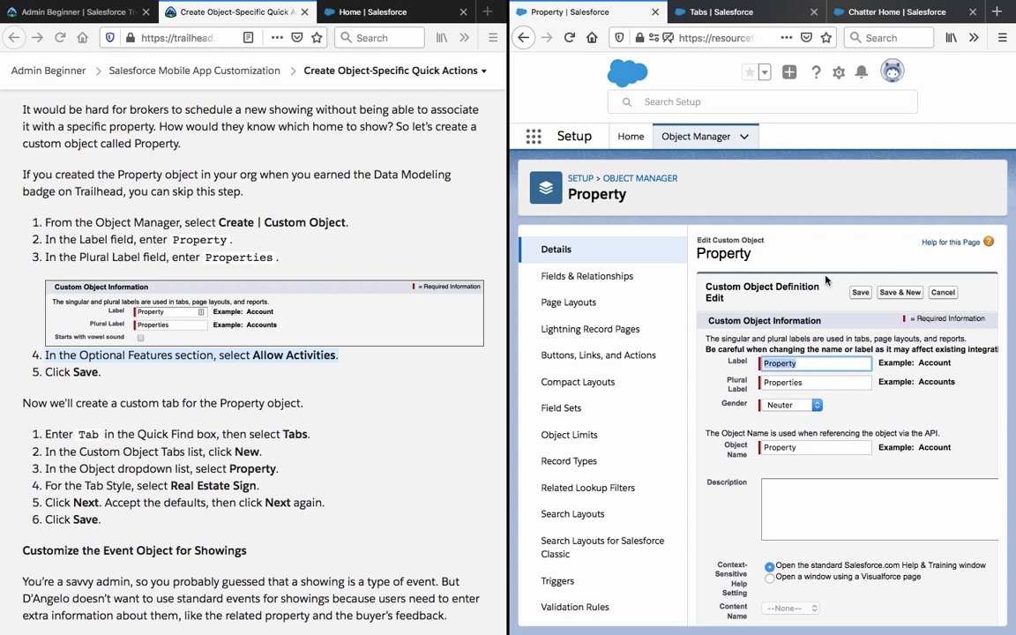
scroll(825, 281, "down", 5)
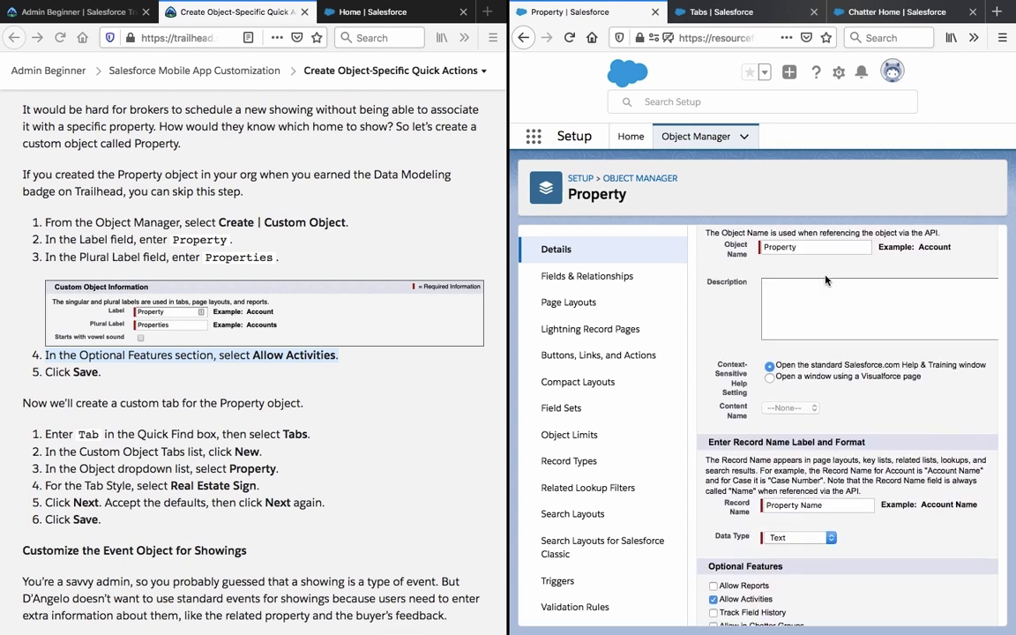
scroll(826, 300, "down", 3)
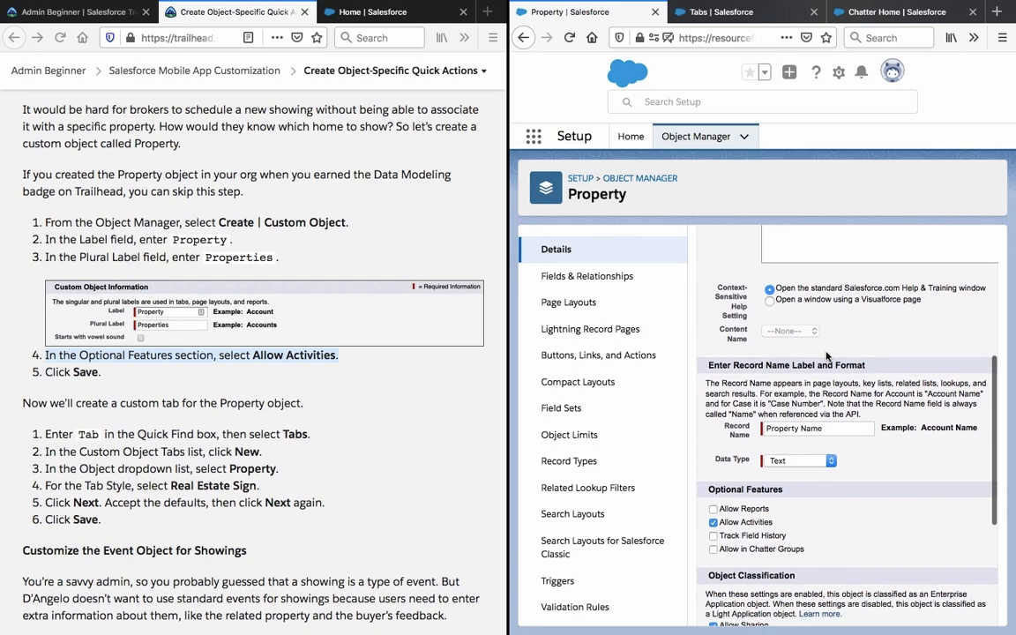
scroll(828, 366, "down", 3)
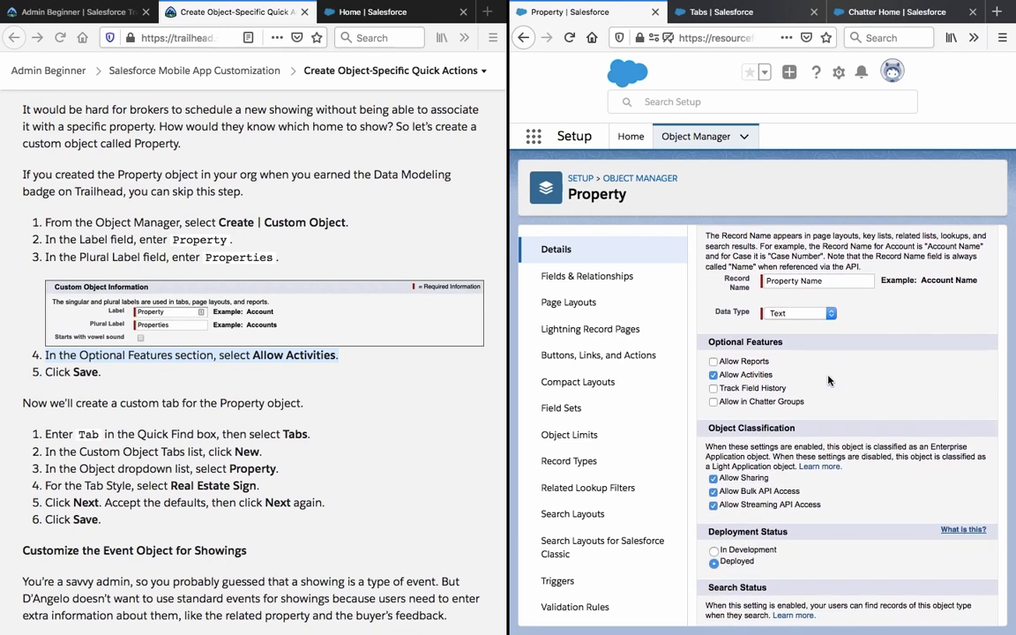
scroll(827, 380, "down", 1)
scroll(829, 377, "up", 2)
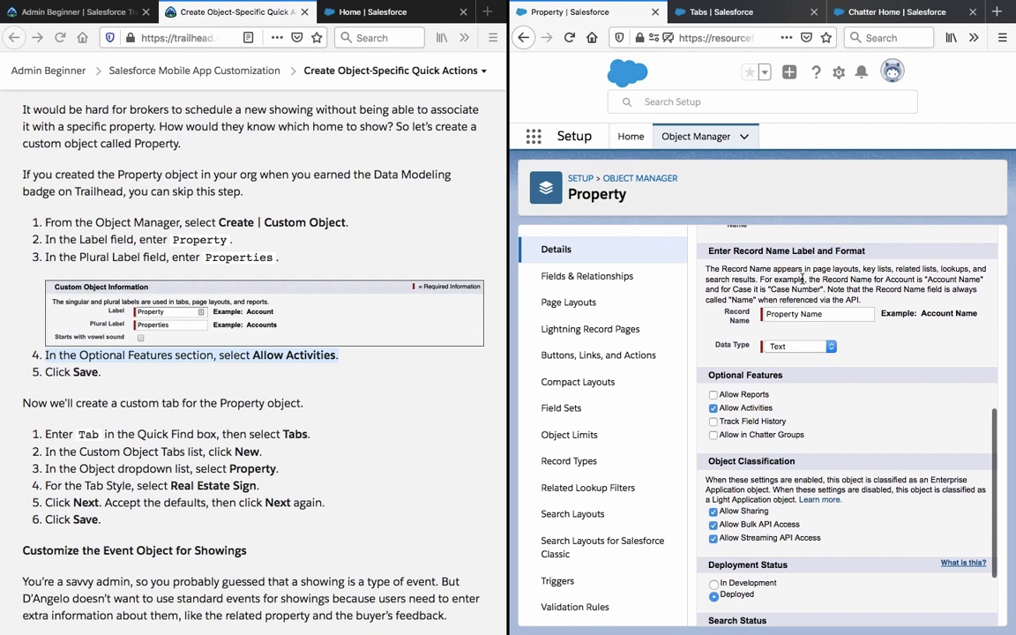
On the New Custom Object Tab page, recheck the Object list, then choose to create a new custom object.
left_click(722, 13)
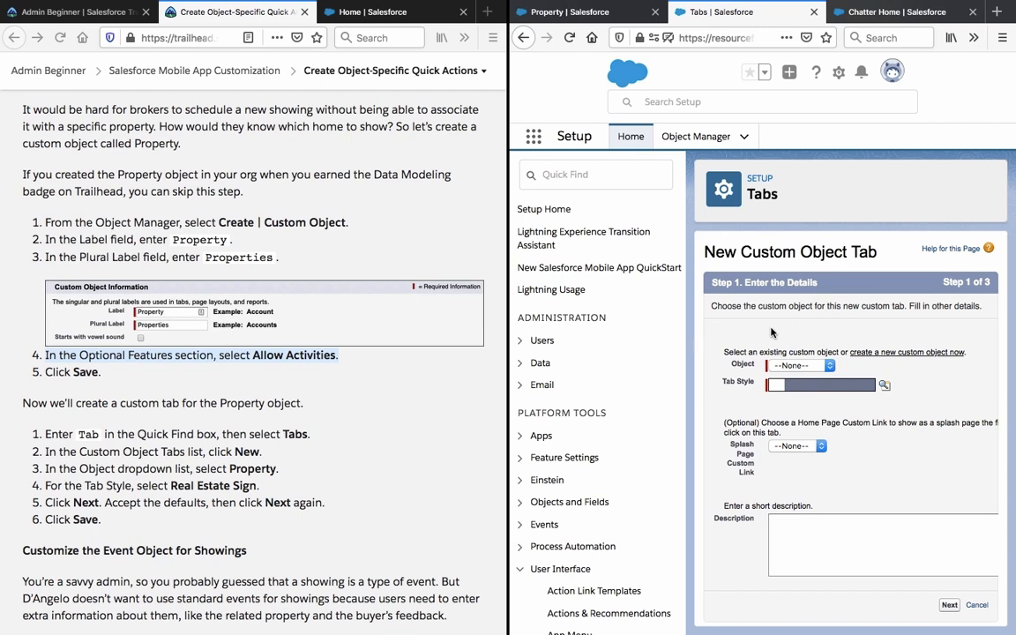
left_click(792, 366)
left_click(791, 367)
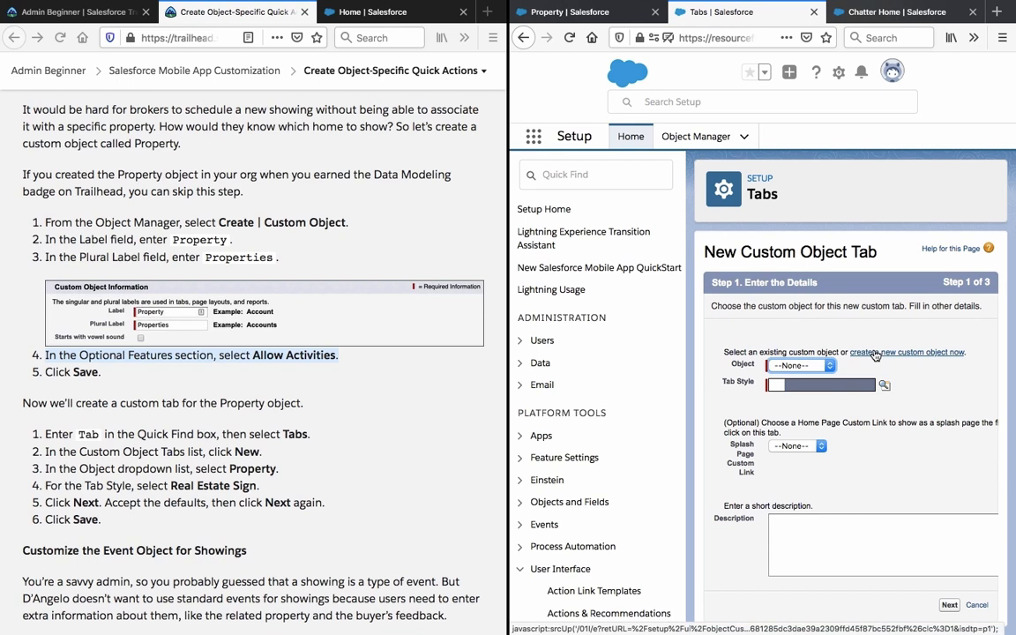
left_click(875, 354)
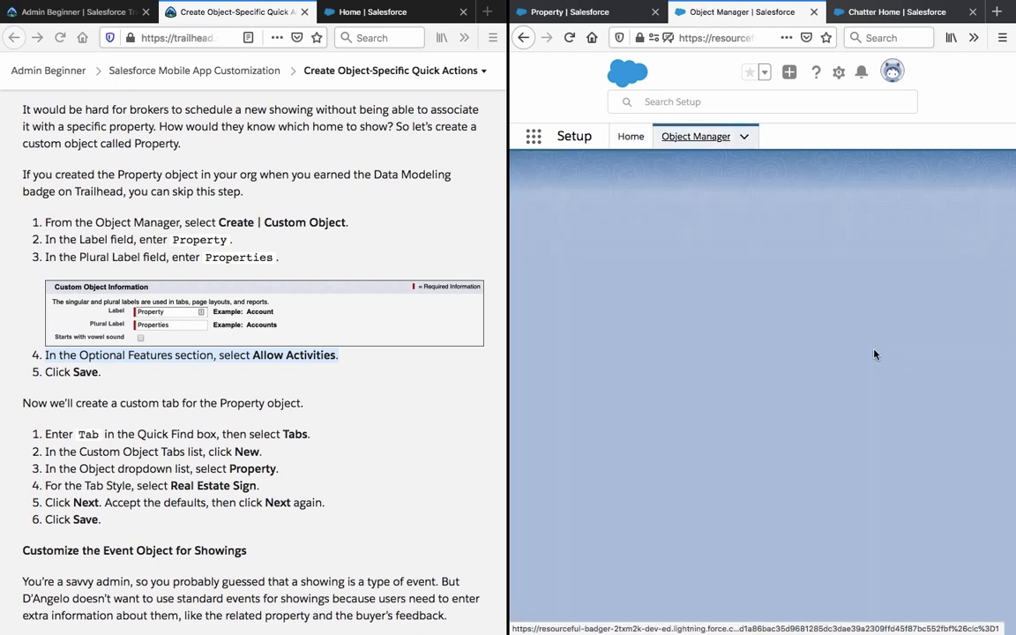
left_click(526, 38)
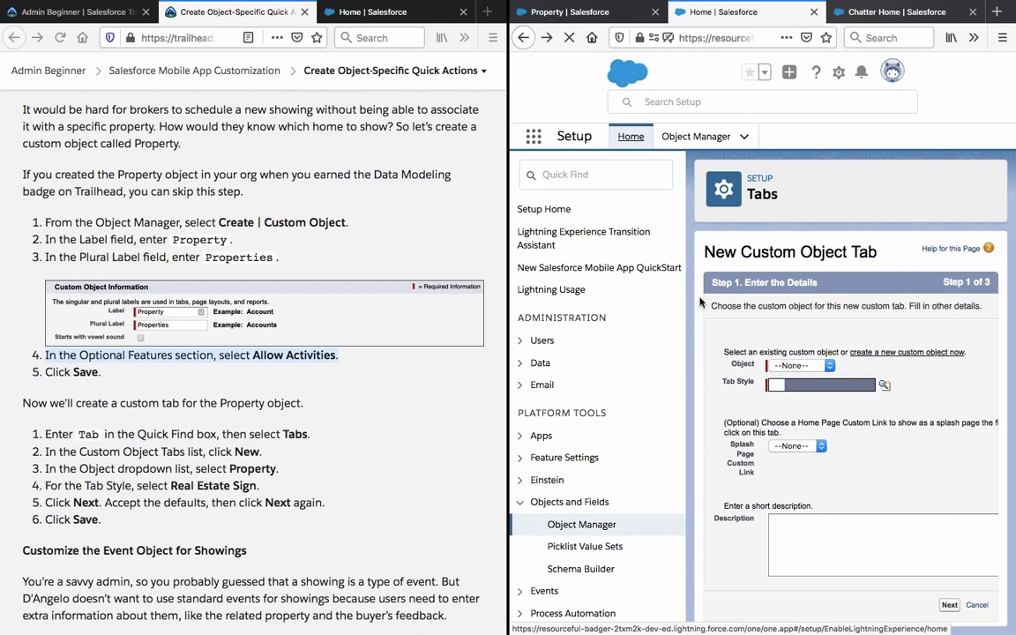
left_click(810, 367)
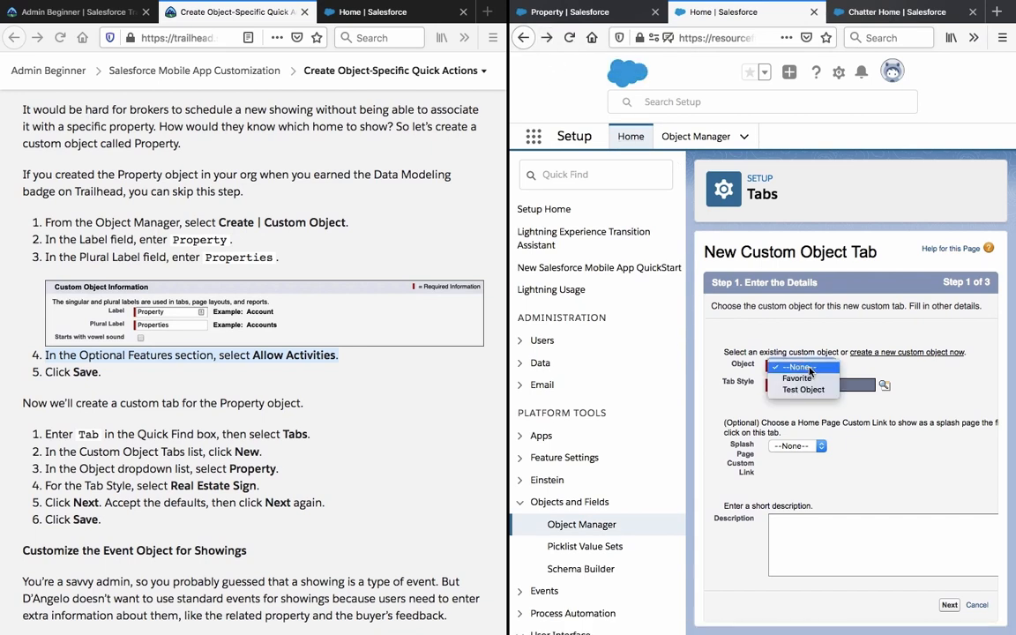
left_click(800, 378)
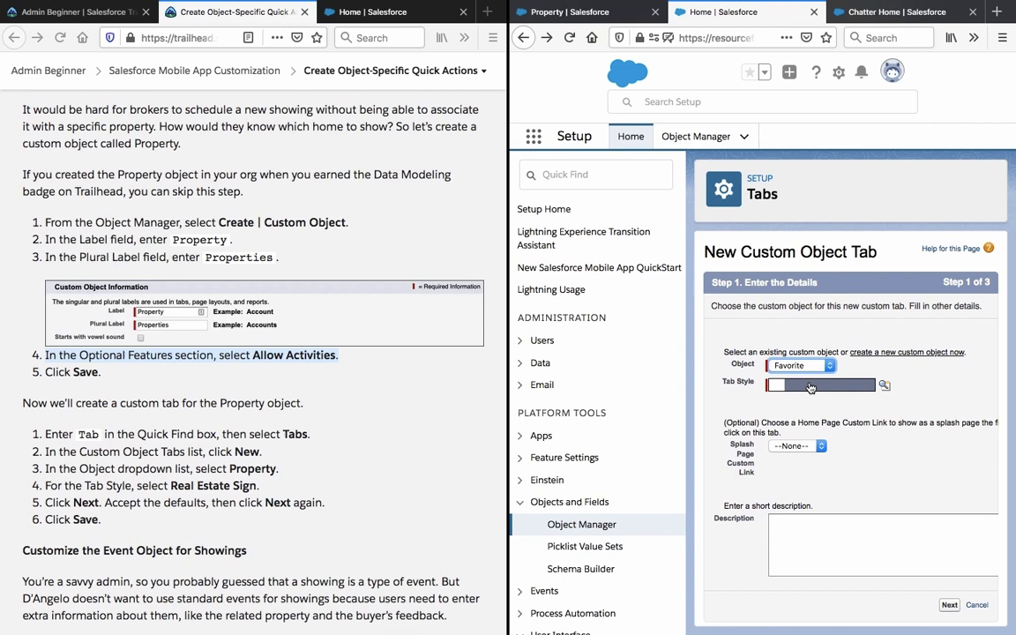
left_click(805, 367)
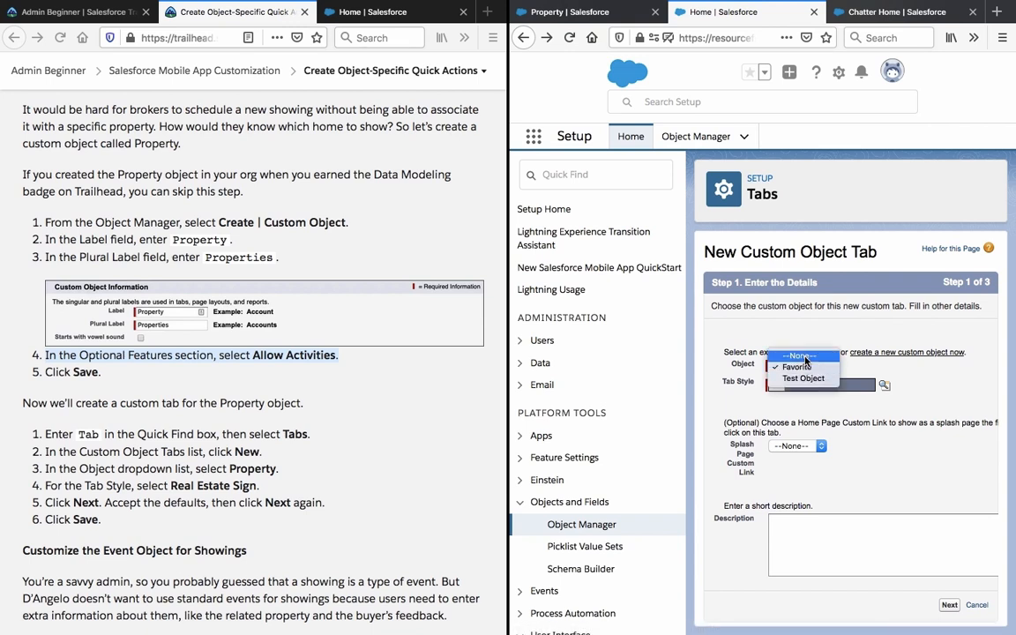
left_click(805, 361)
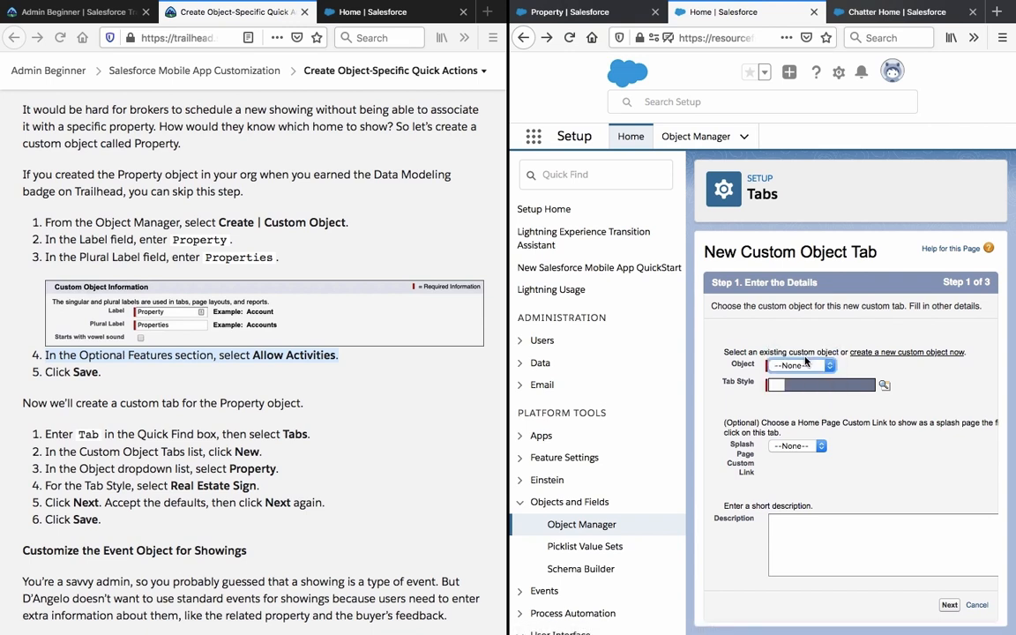
left_click(571, 38)
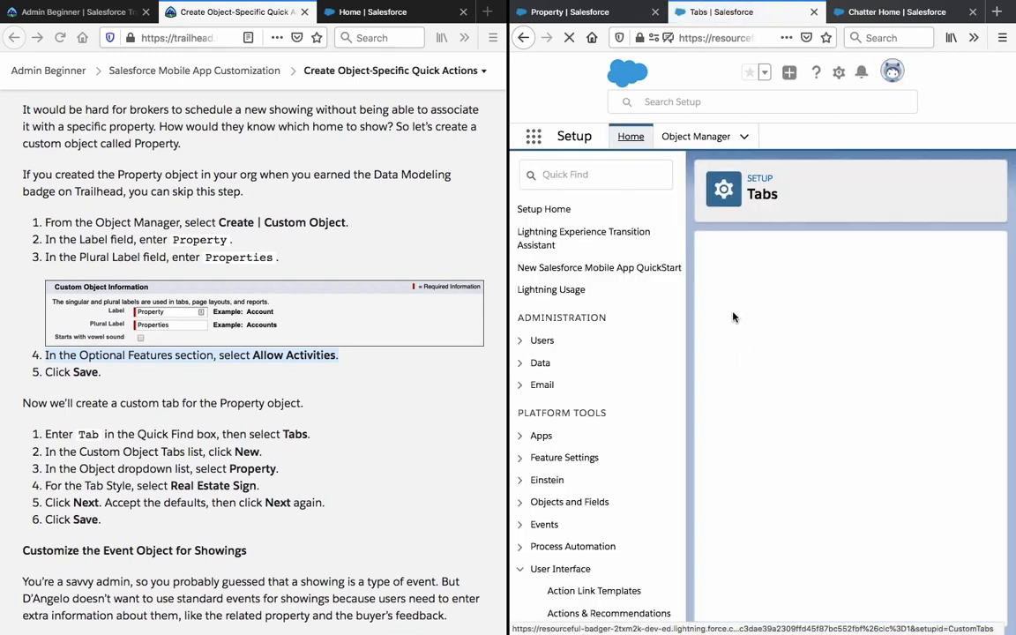
scroll(640, 396, "down", 5)
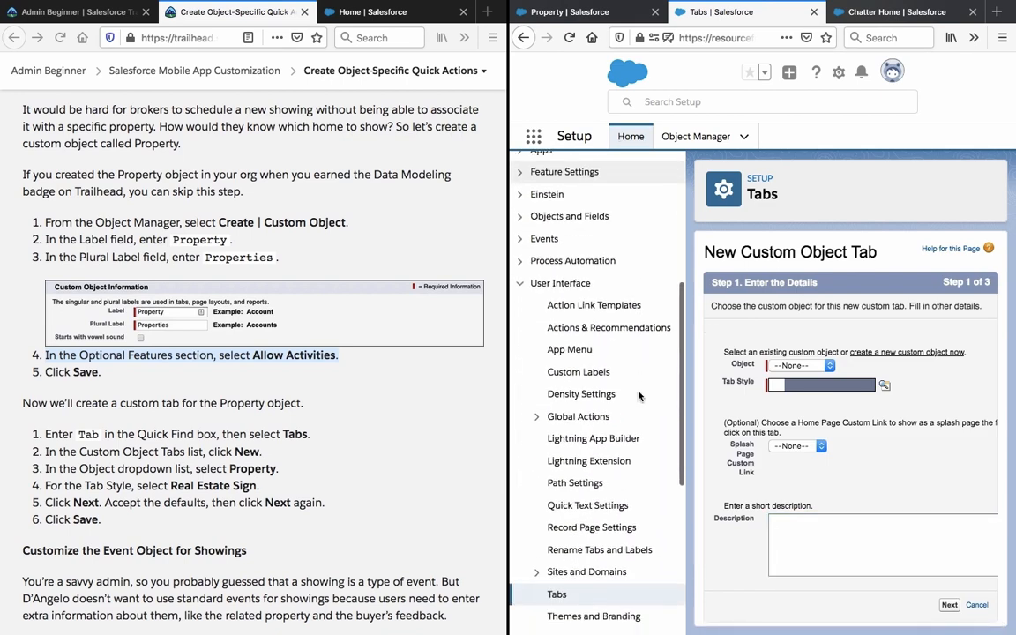
scroll(640, 396, "down", 6)
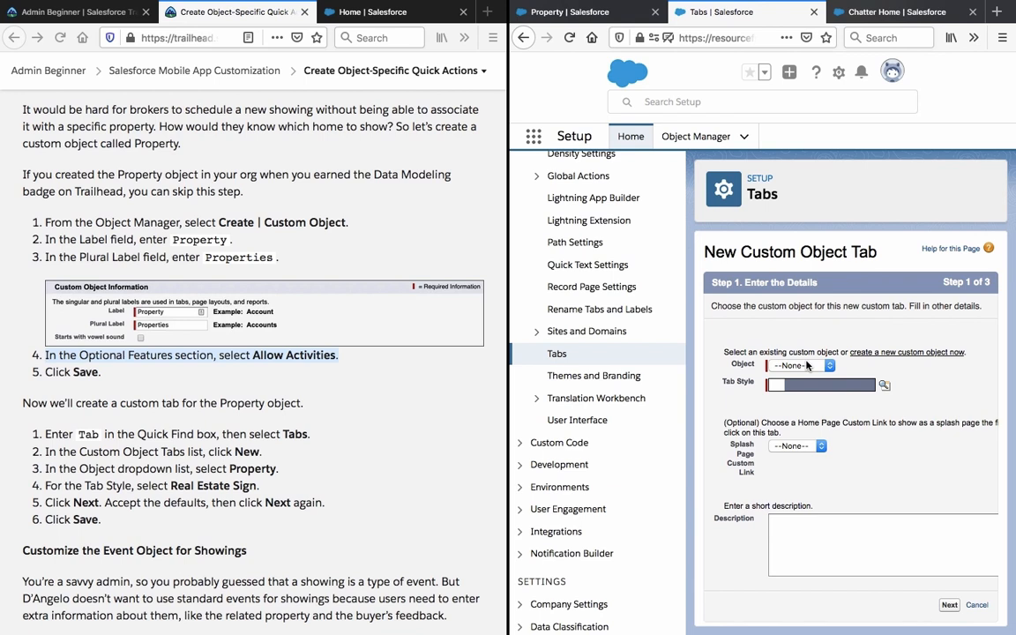
left_click(808, 365)
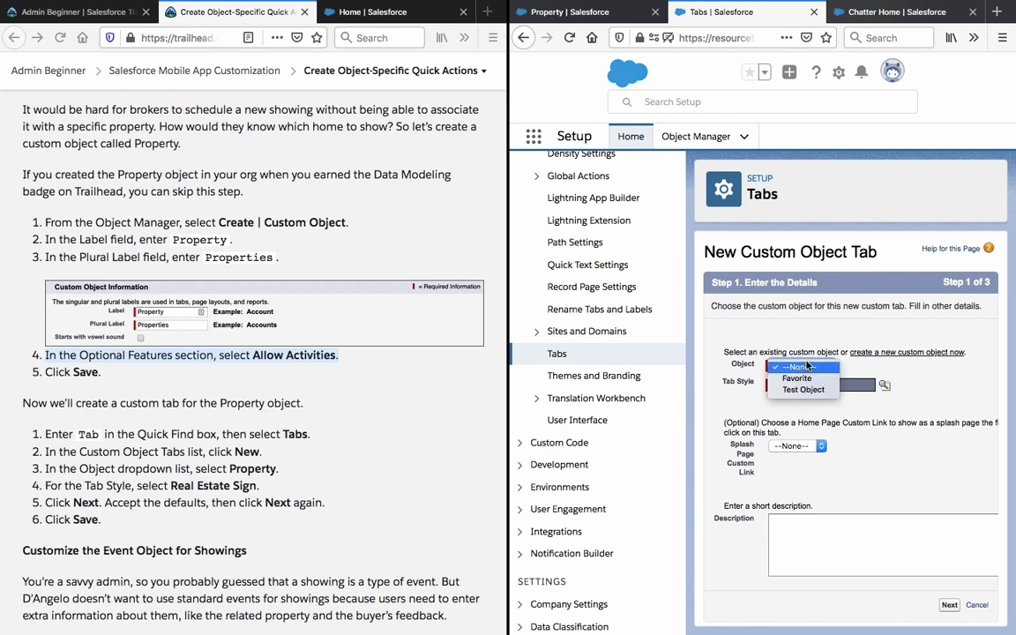
left_click(808, 365)
scroll(818, 333, "right", 3)
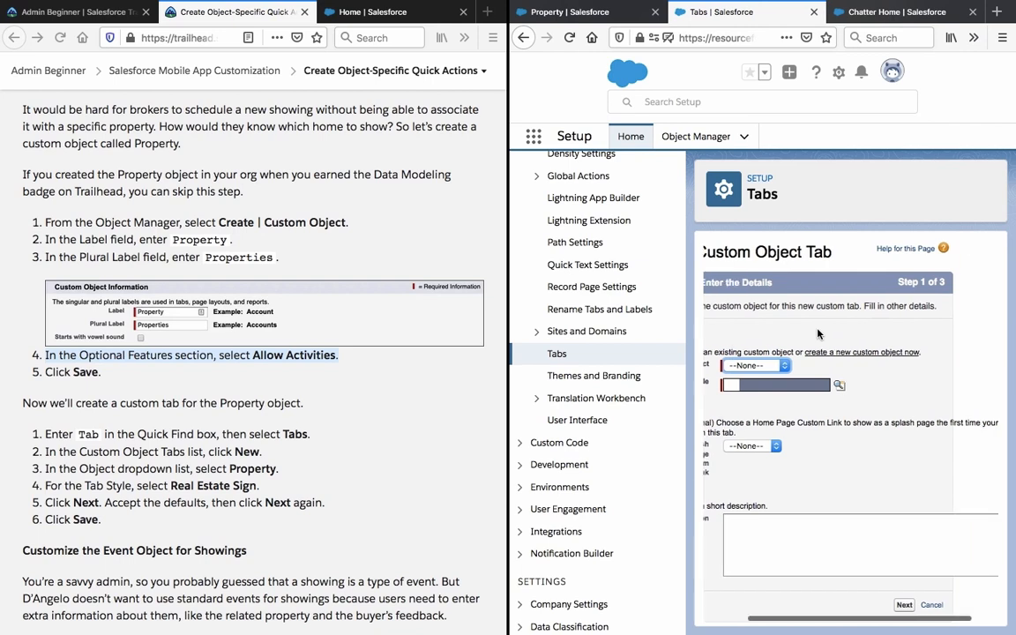
scroll(817, 333, "left", 3)
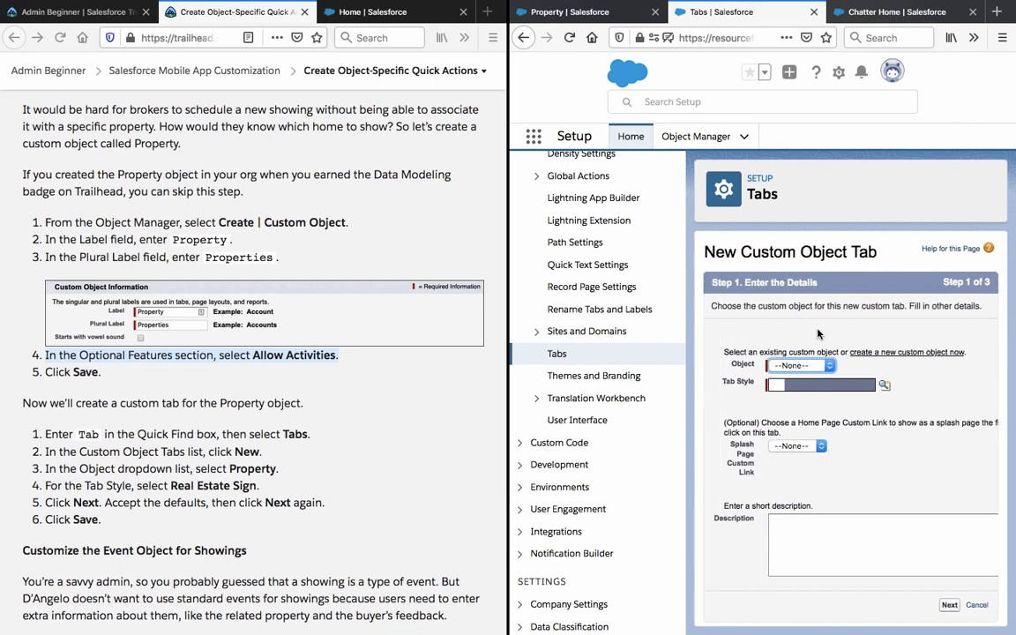
left_click(809, 366)
left_click(809, 365)
left_click(591, 12)
Scroll through the Property object's Custom Object Definition Edit form, confirming Allow Activities is checked.
scroll(735, 254, "down", 2)
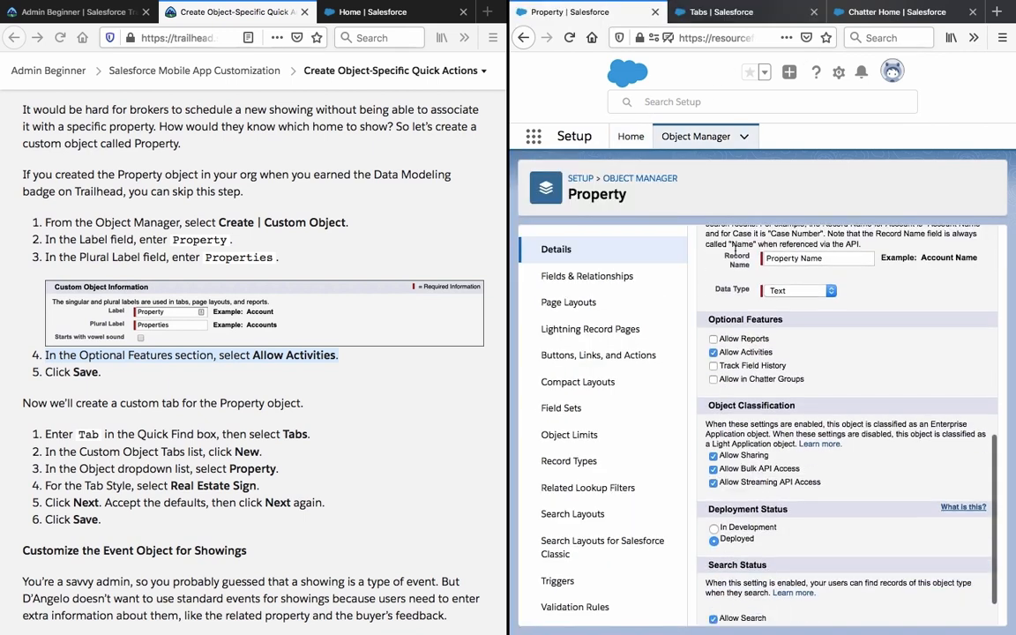
scroll(735, 253, "down", 2)
scroll(735, 255, "up", 4)
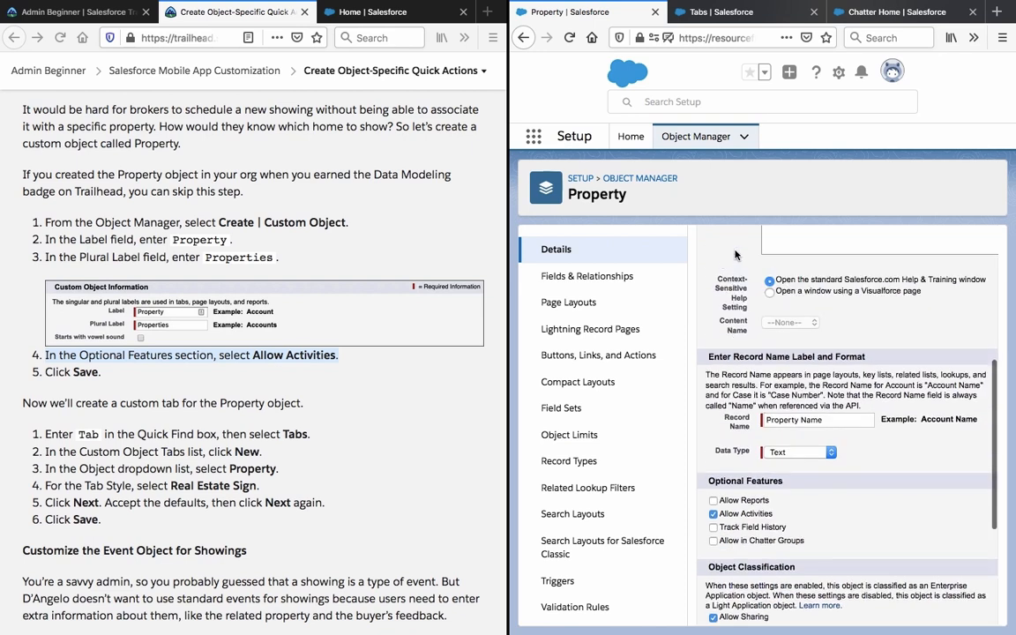
scroll(735, 255, "up", 3)
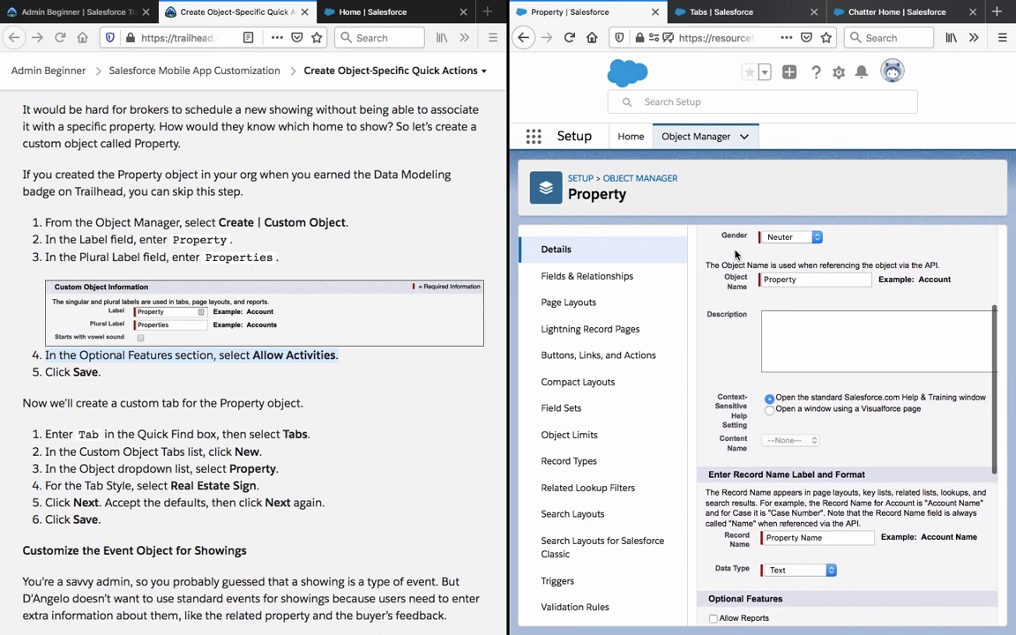
scroll(735, 254, "up", 4)
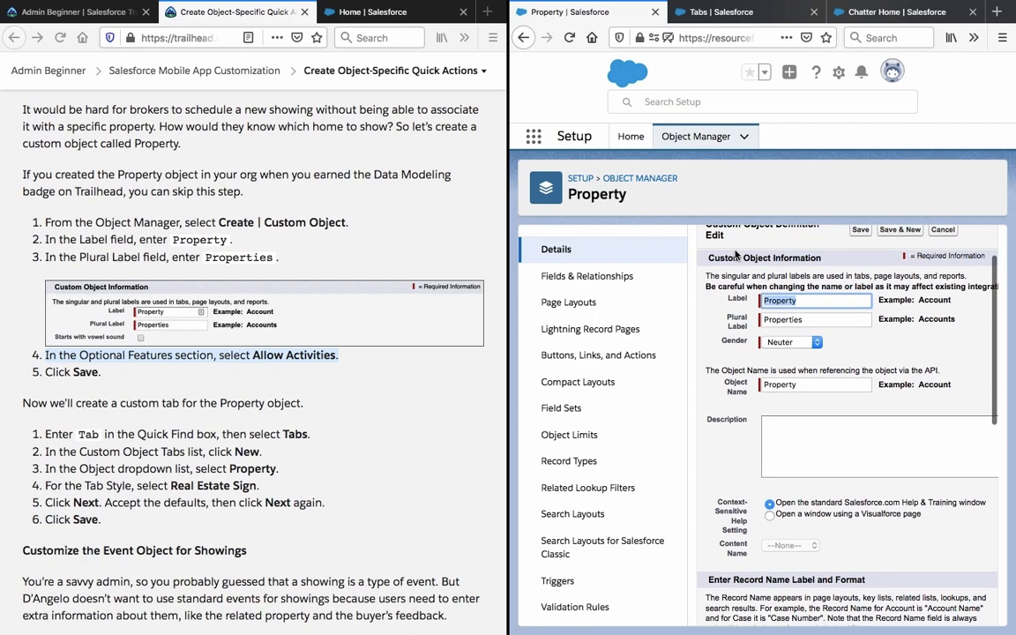
scroll(735, 253, "down", 12)
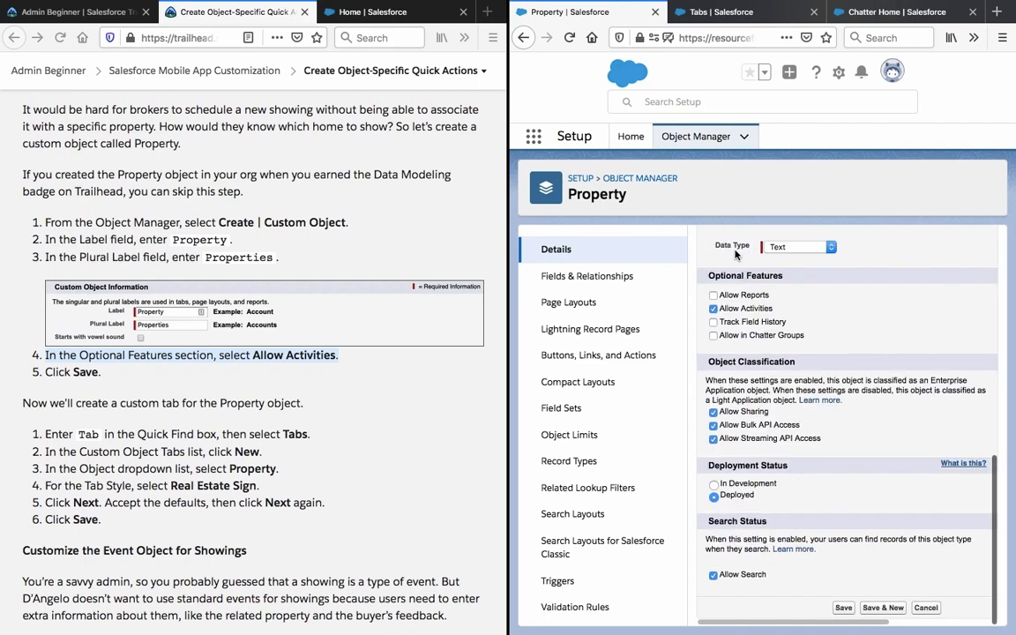
scroll(734, 254, "up", 10)
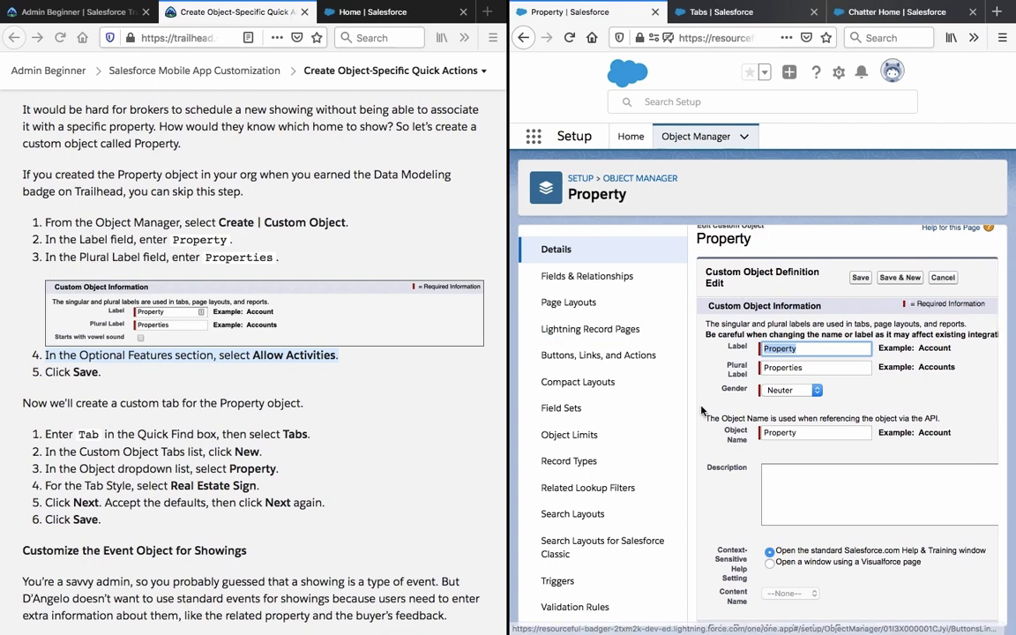
scroll(720, 390, "down", 1)
scroll(720, 390, "down", 3)
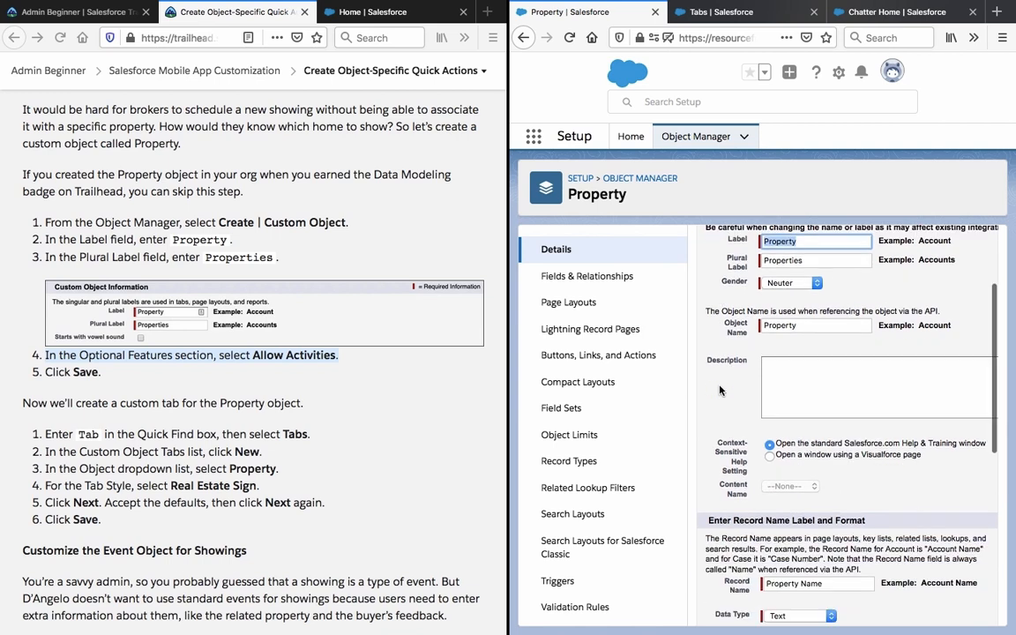
scroll(290, 377, "down", 4)
scroll(289, 377, "down", 1)
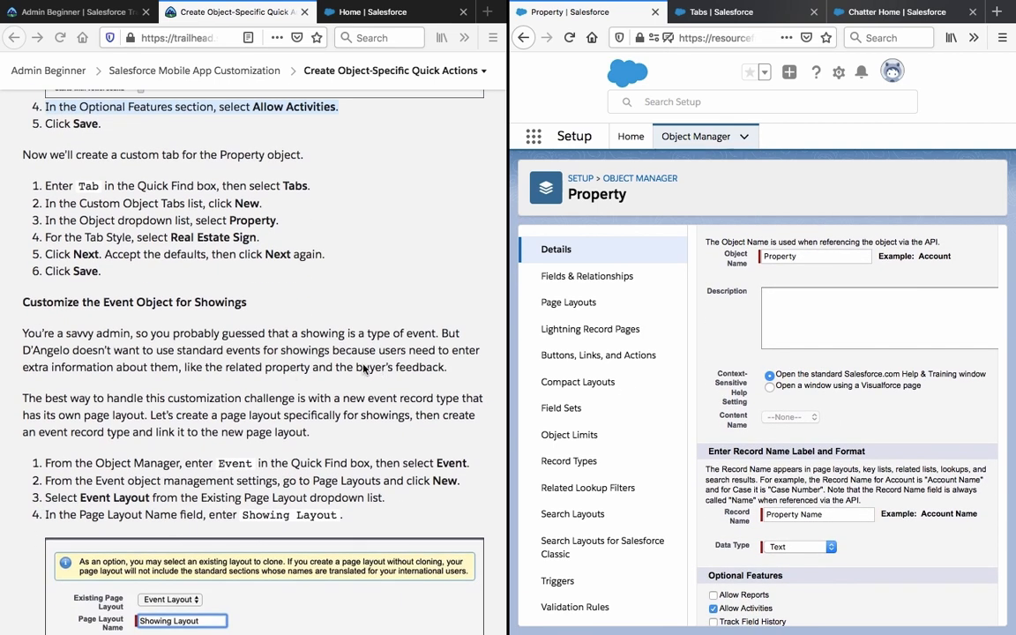
triple_click(218, 333)
triple_click(191, 302)
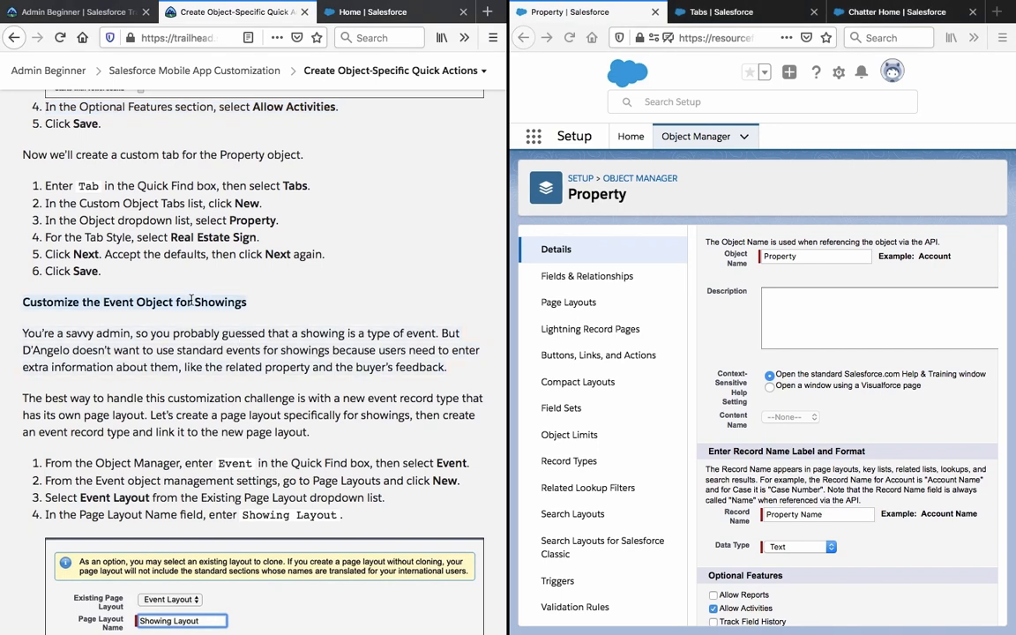
left_click(182, 369)
triple_click(182, 369)
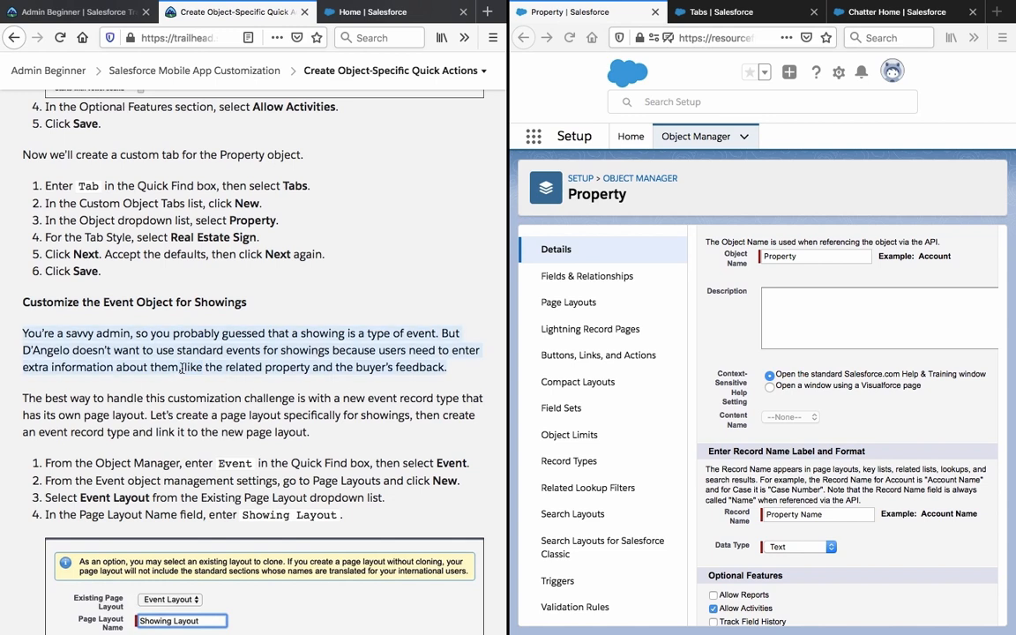
scroll(182, 369, "down", 2)
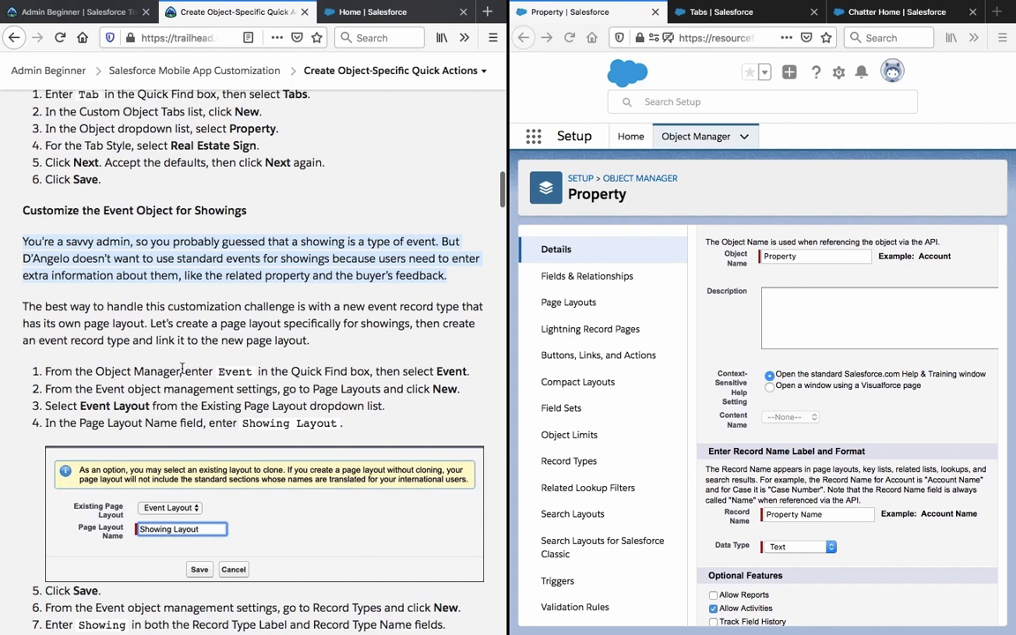
scroll(182, 369, "down", 1)
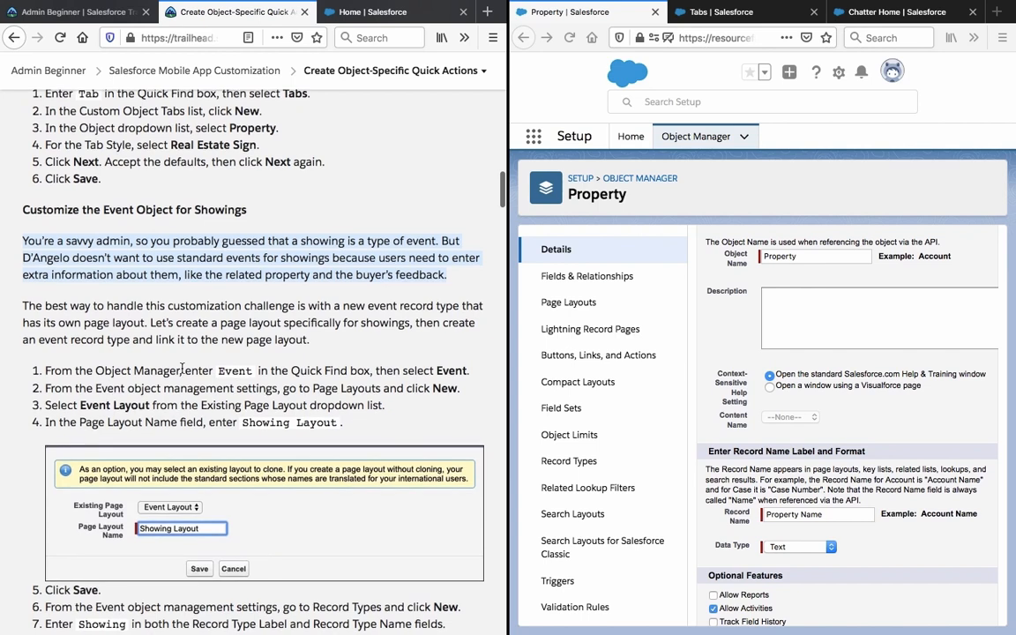
scroll(181, 369, "down", 4)
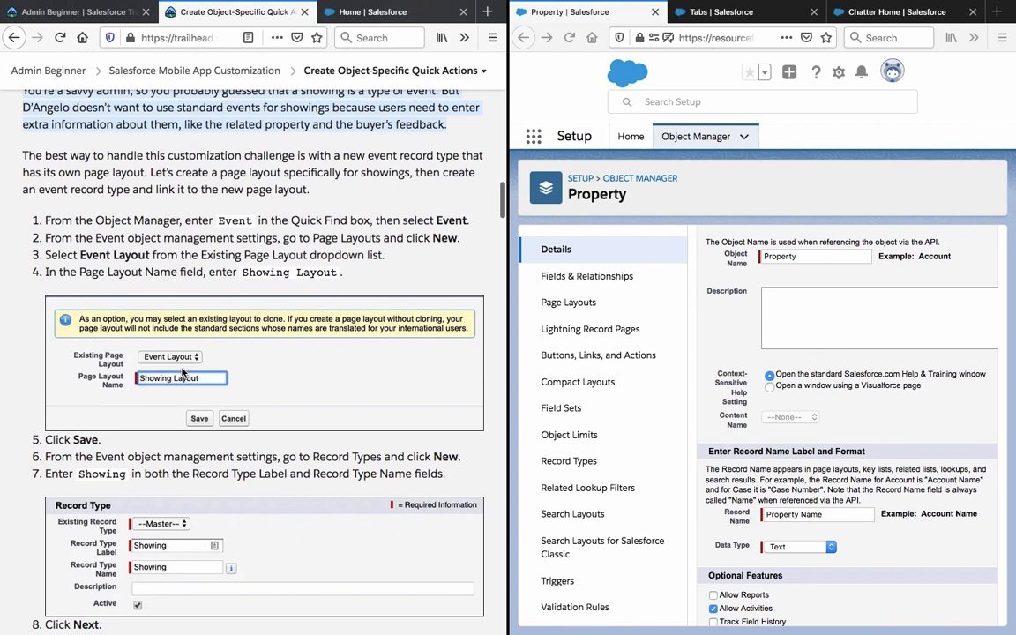
left_click(249, 172)
triple_click(249, 172)
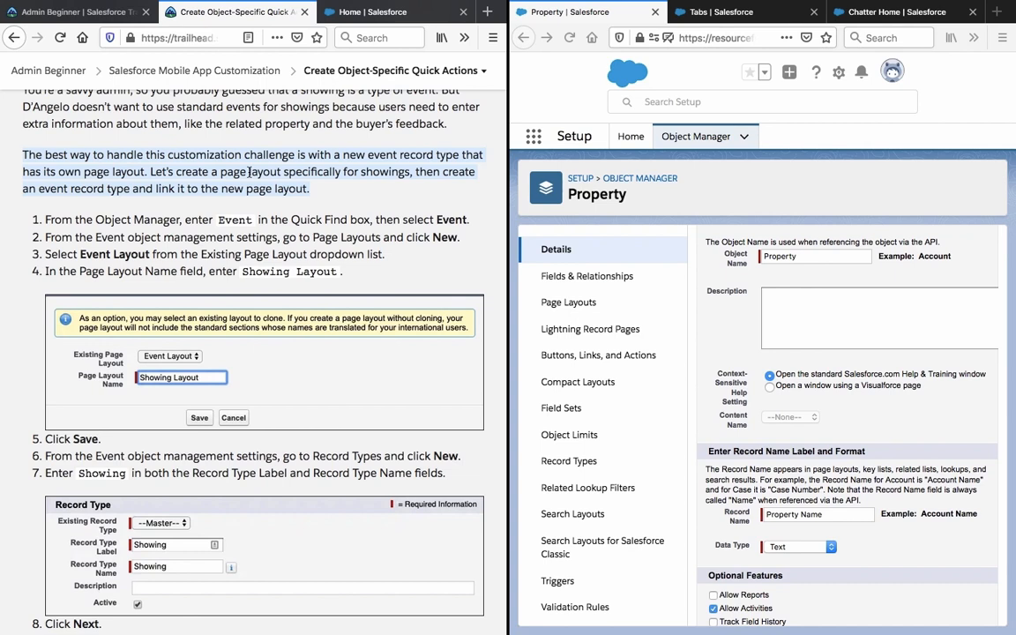
triple_click(244, 236)
triple_click(240, 219)
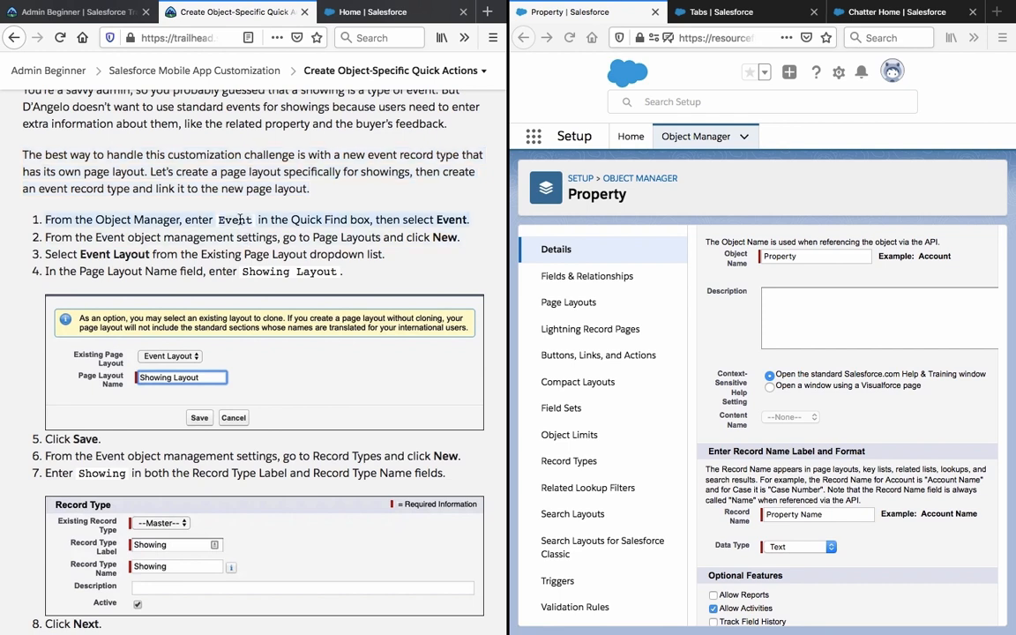
double_click(235, 219)
right_click(220, 219)
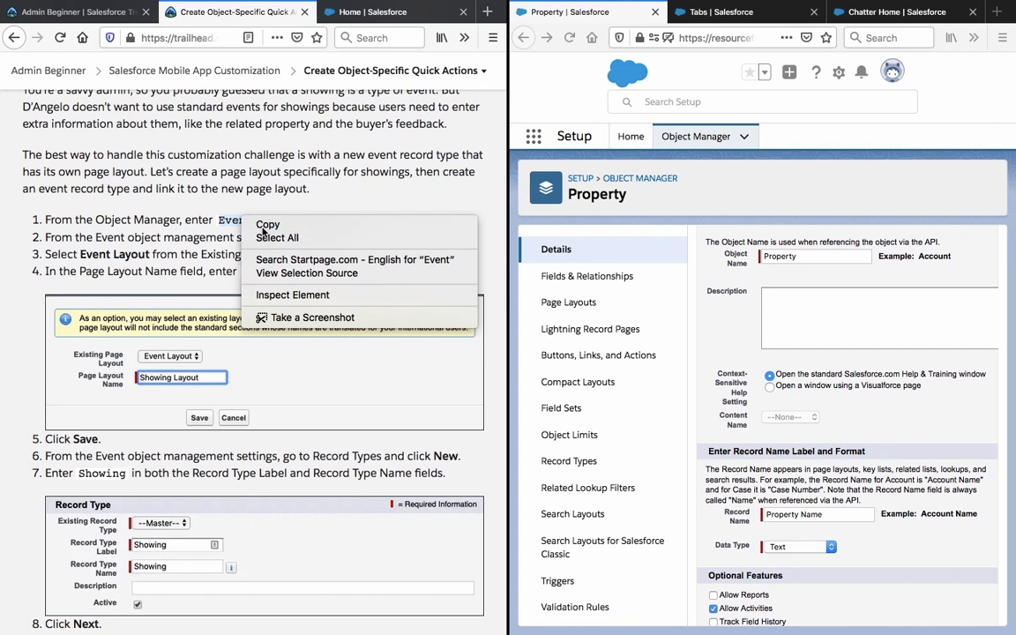
left_click(265, 223)
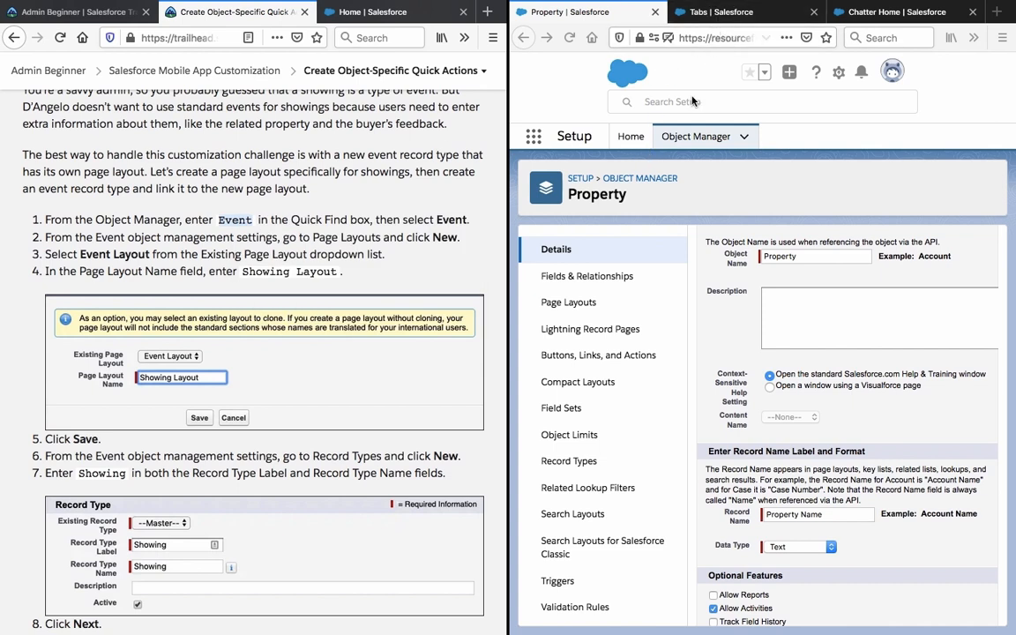
left_click(661, 183)
Return to Object Manager, open the Event object, and view its Page Layouts list.
left_click(661, 183)
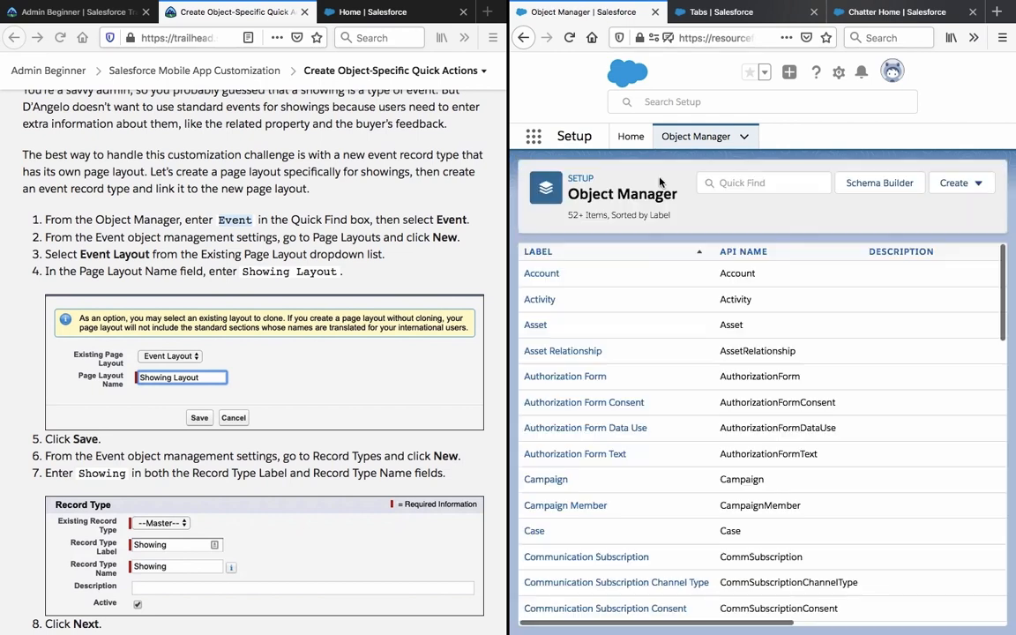
scroll(630, 275, "down", 1)
scroll(630, 274, "down", 1)
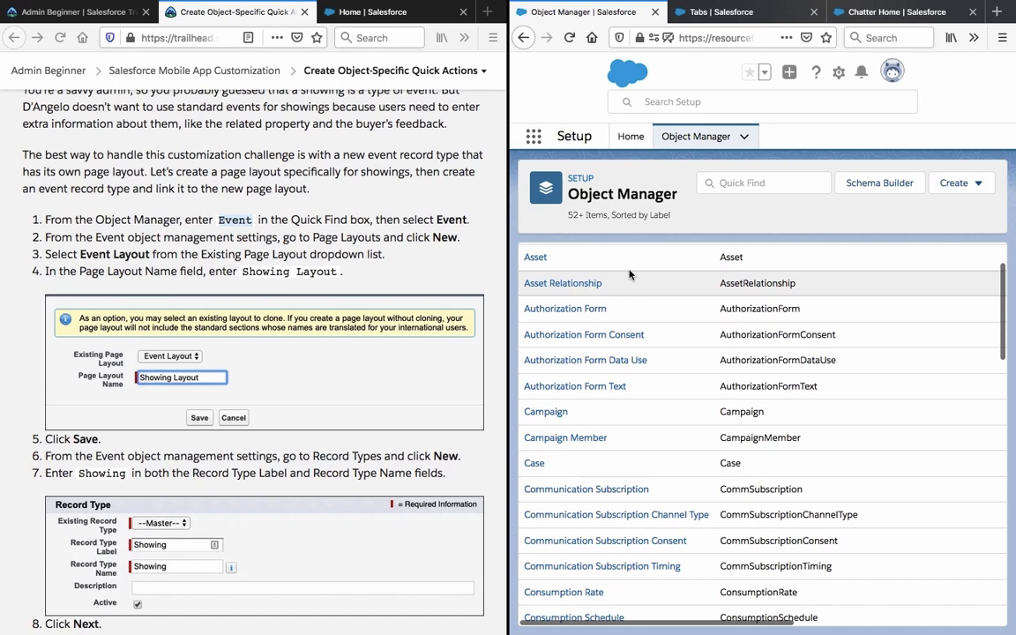
scroll(629, 274, "down", 4)
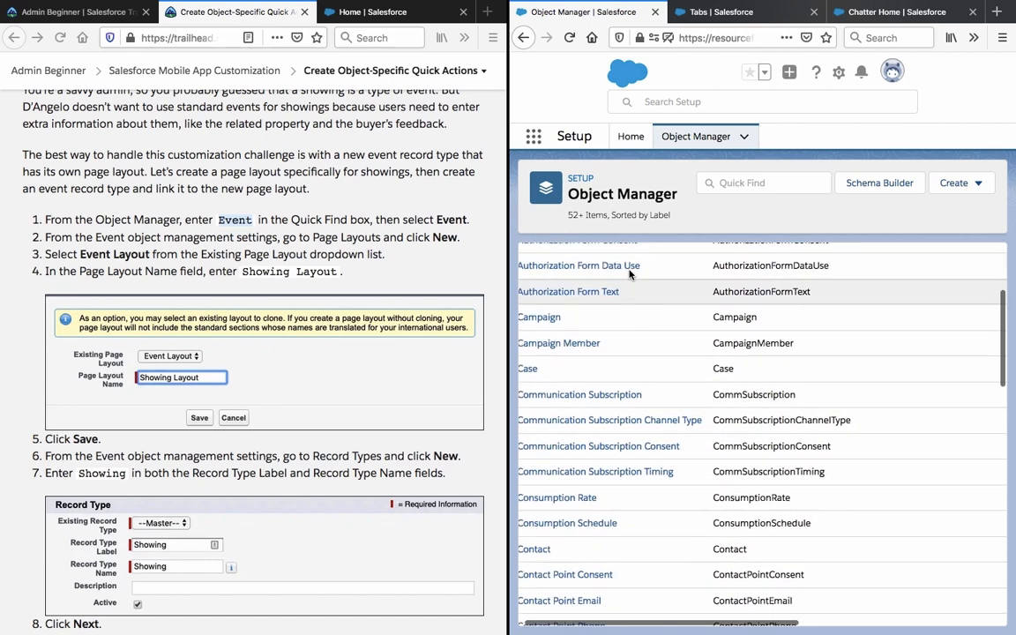
scroll(629, 275, "down", 10)
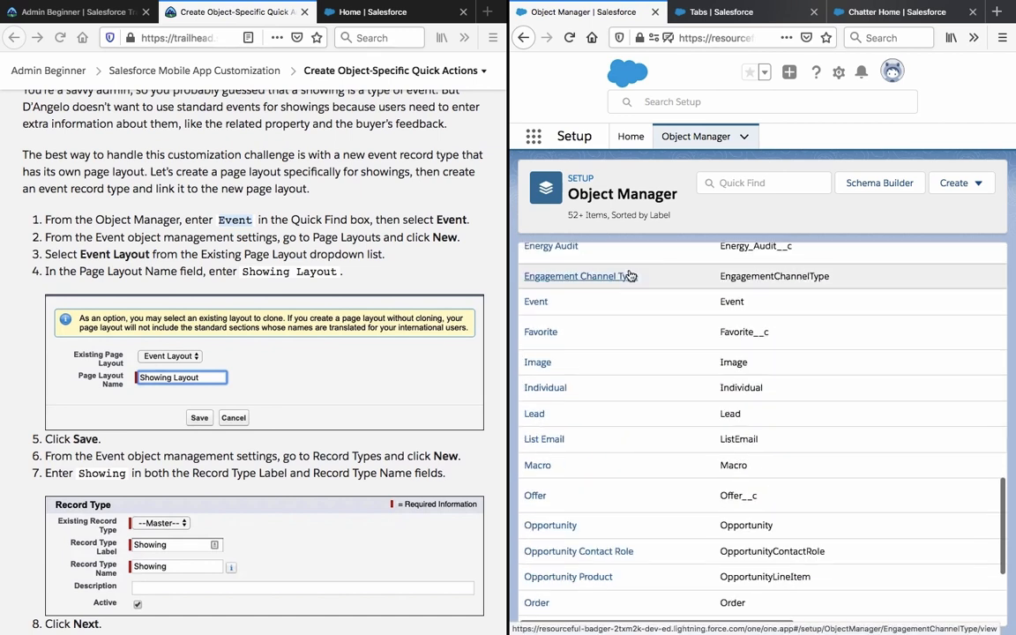
scroll(629, 277, "up", 1)
left_click(528, 334)
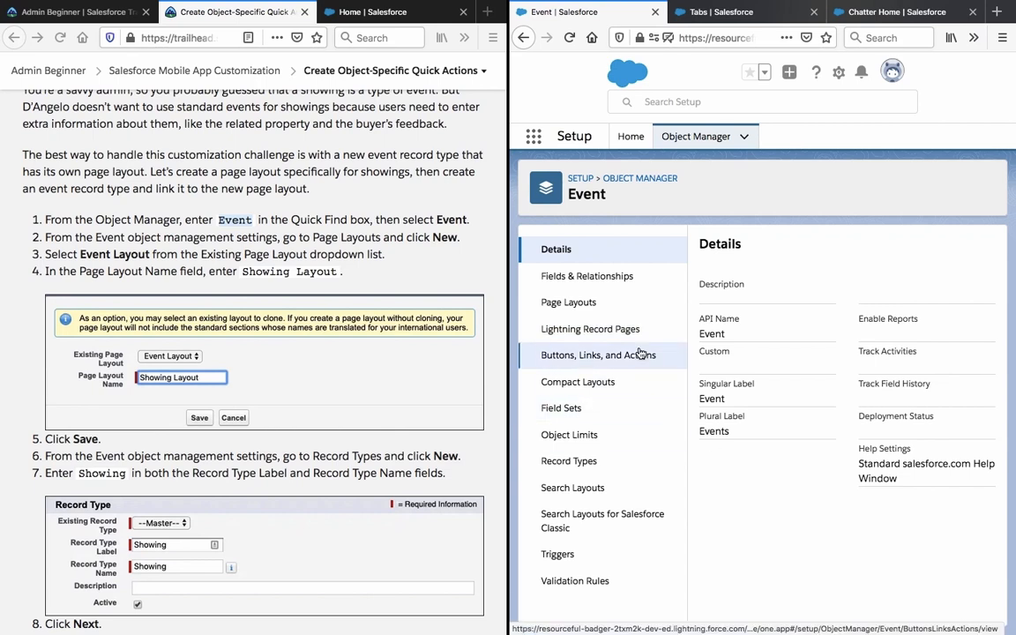
left_click(612, 302)
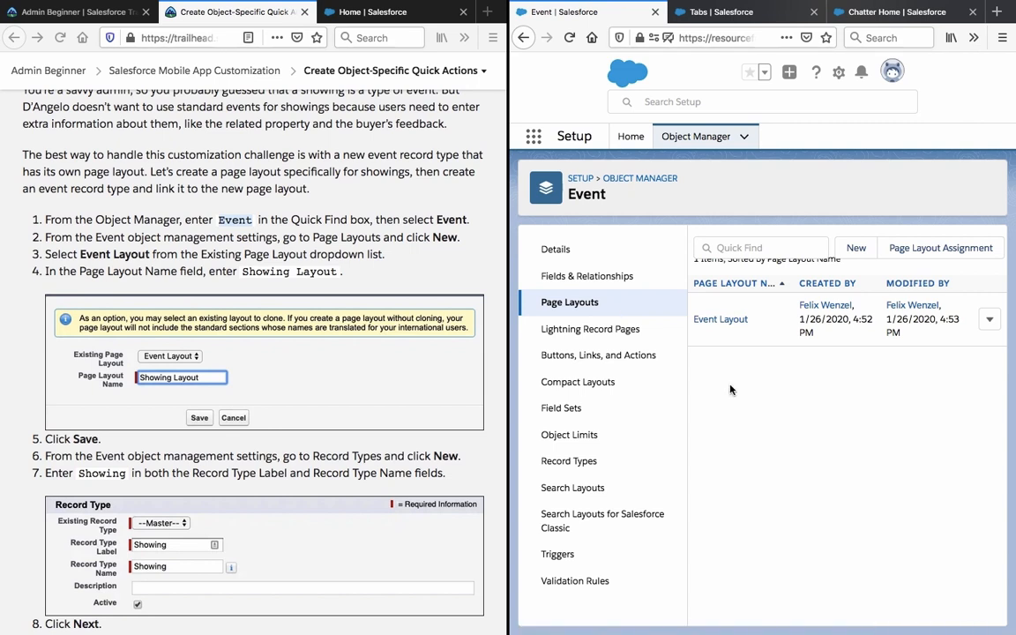
left_click(857, 248)
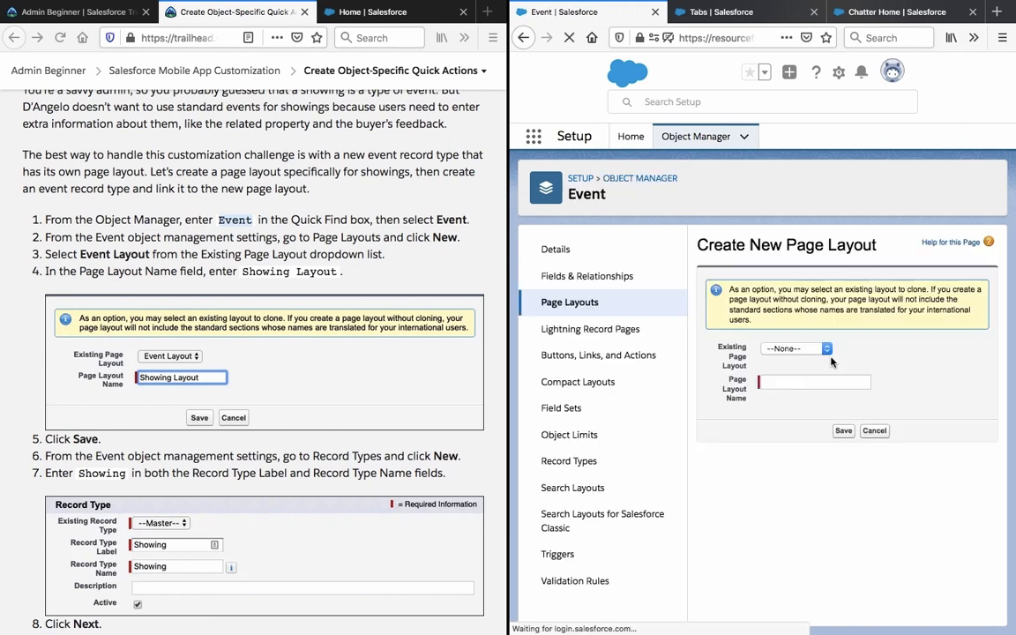
Clone Event Layout into a new Event page layout named 'Showing Layout' and save it.
left_click(825, 350)
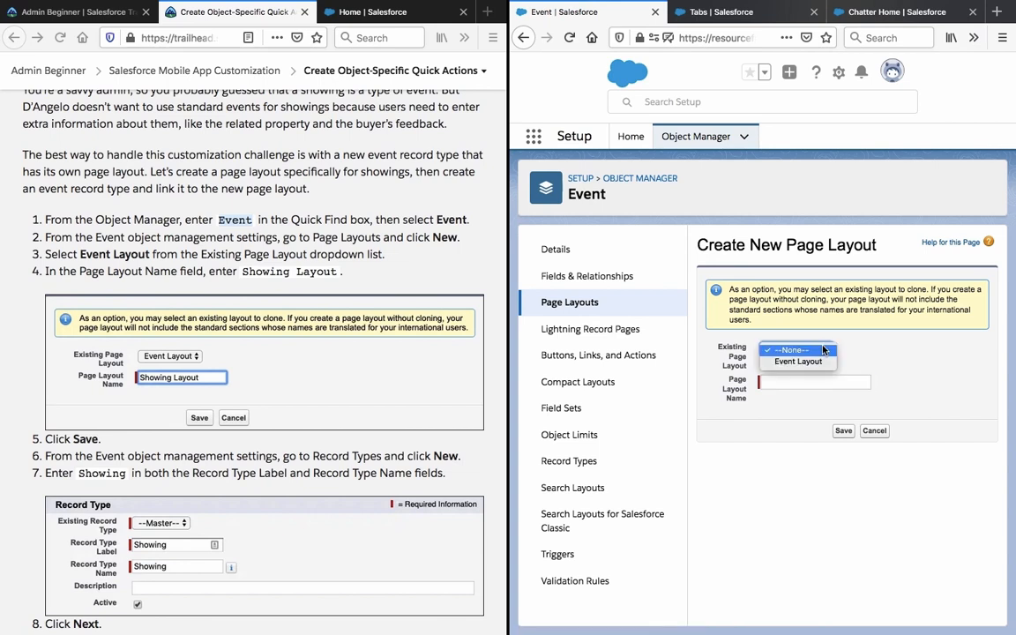
left_click(816, 362)
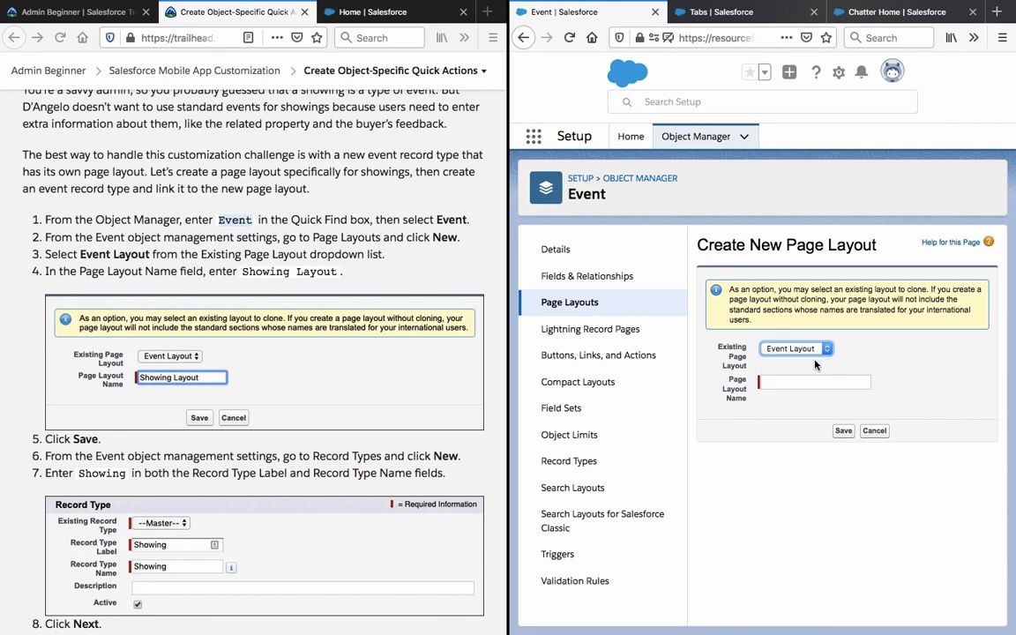
left_click(787, 428)
left_click(293, 273)
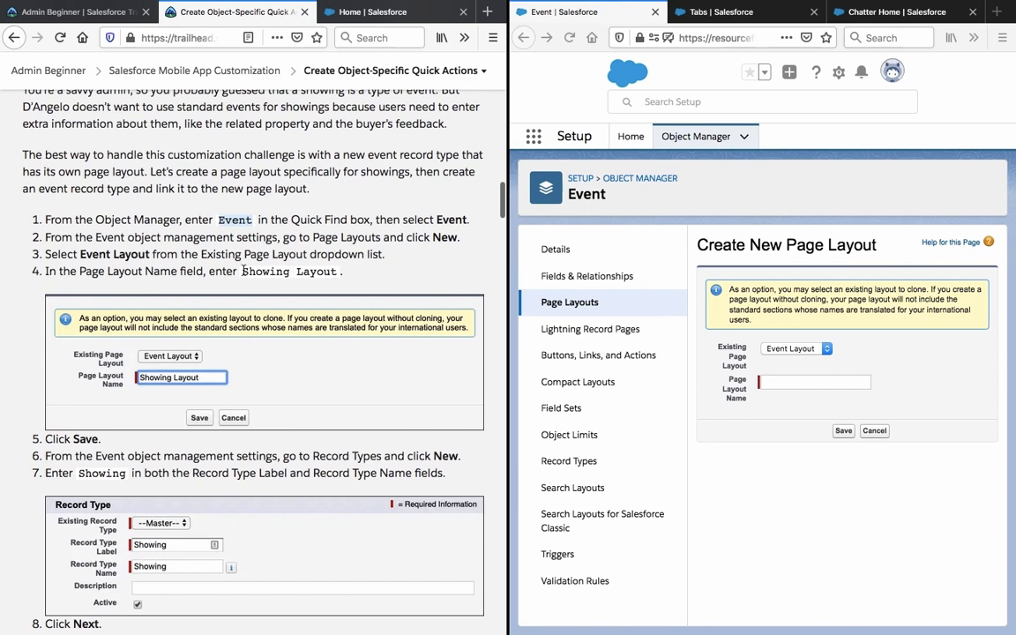
left_click_drag(243, 272, 338, 275)
key("ctrl+c")
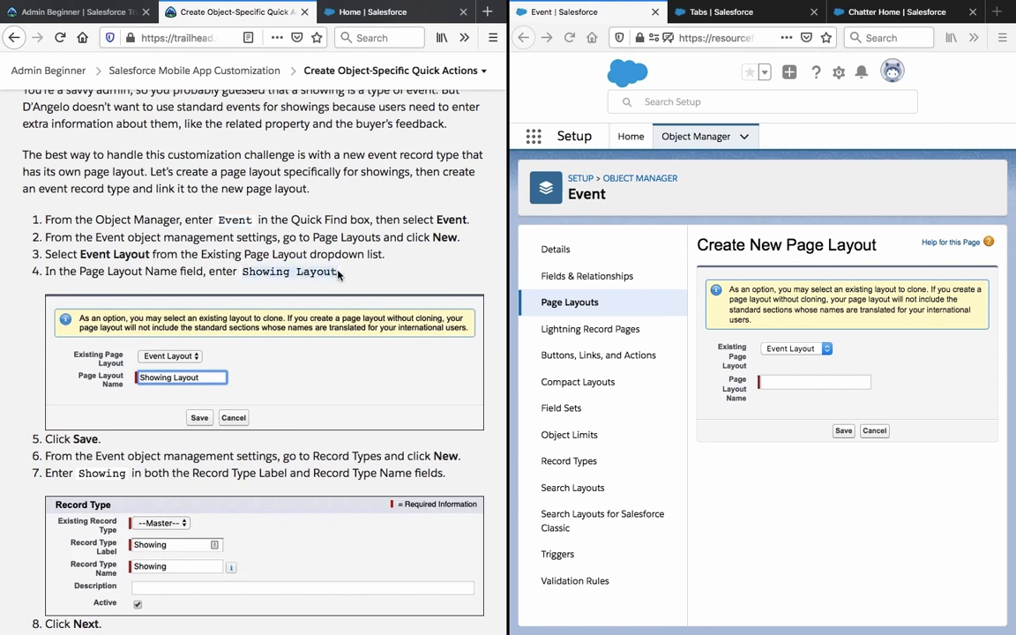
left_click(826, 381)
left_click(826, 381)
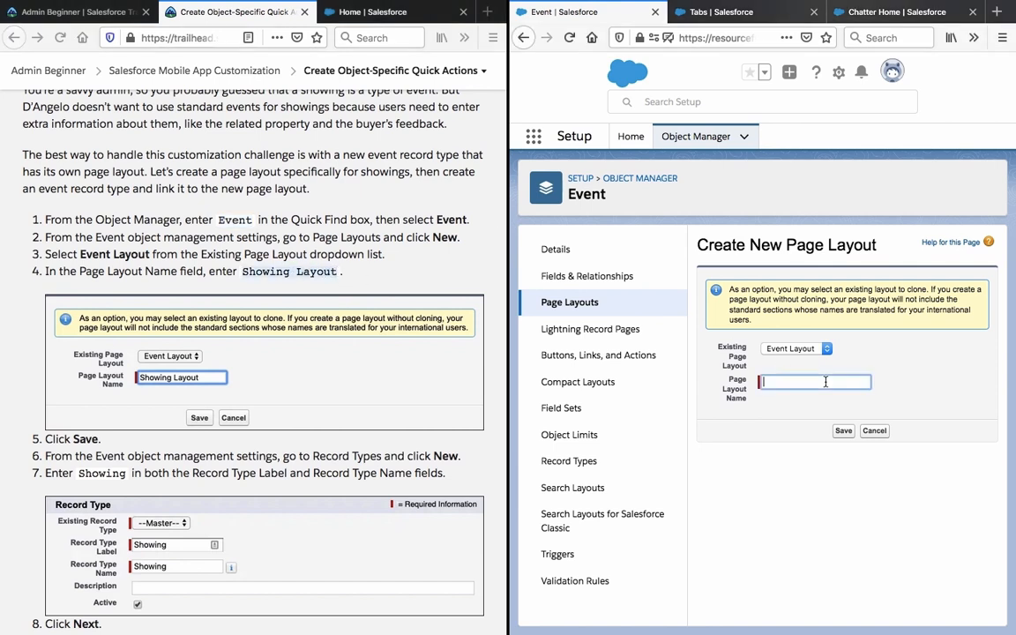
key("ctrl+v")
left_click(842, 429)
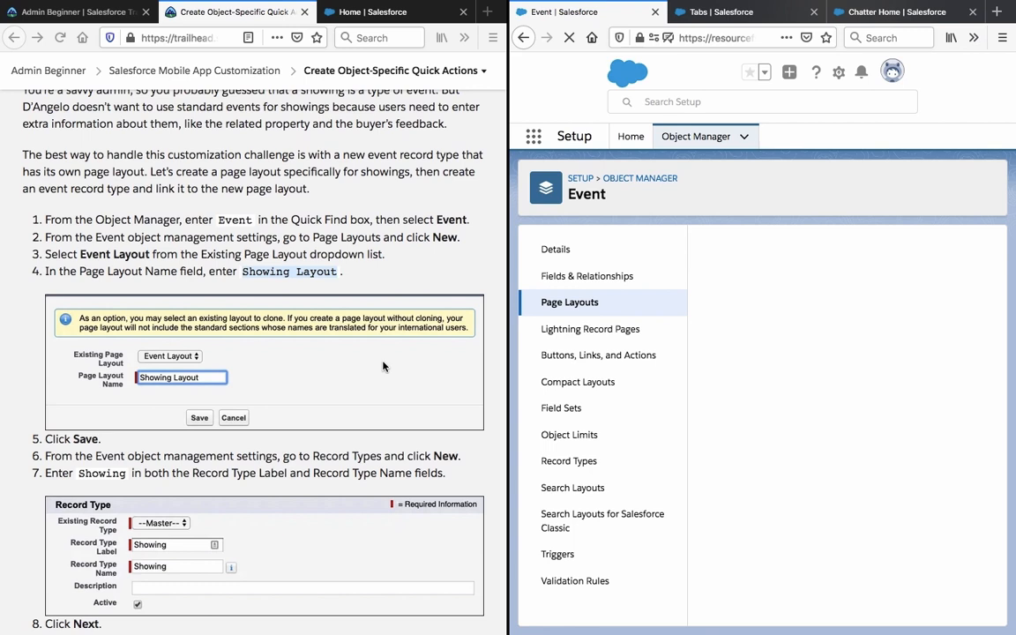
Highlight tutorial step 6 while the Showing Layout editor loads.
scroll(383, 367, "down", 2)
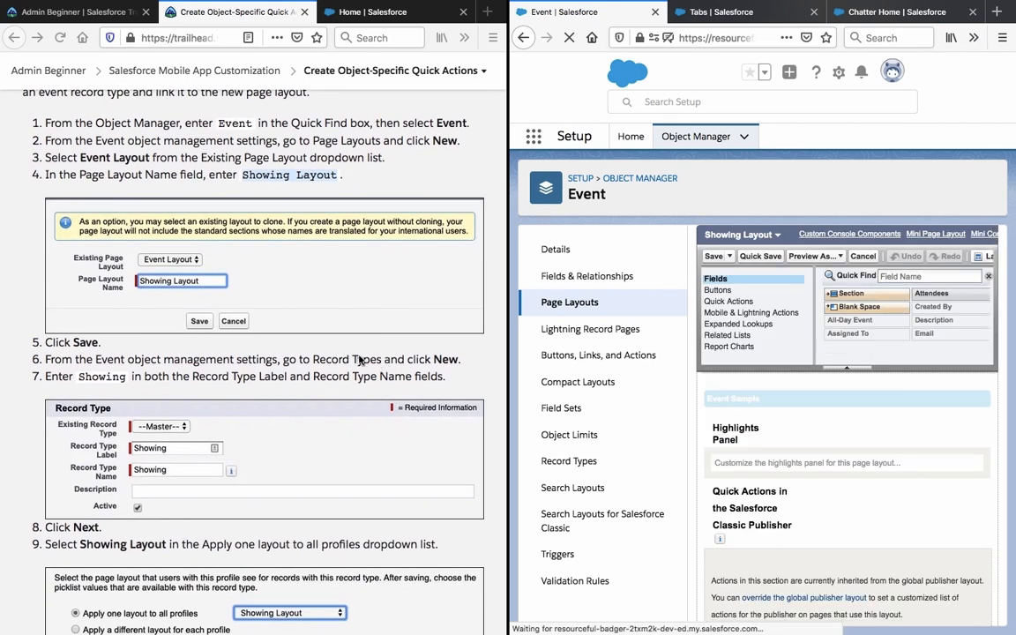
triple_click(355, 356)
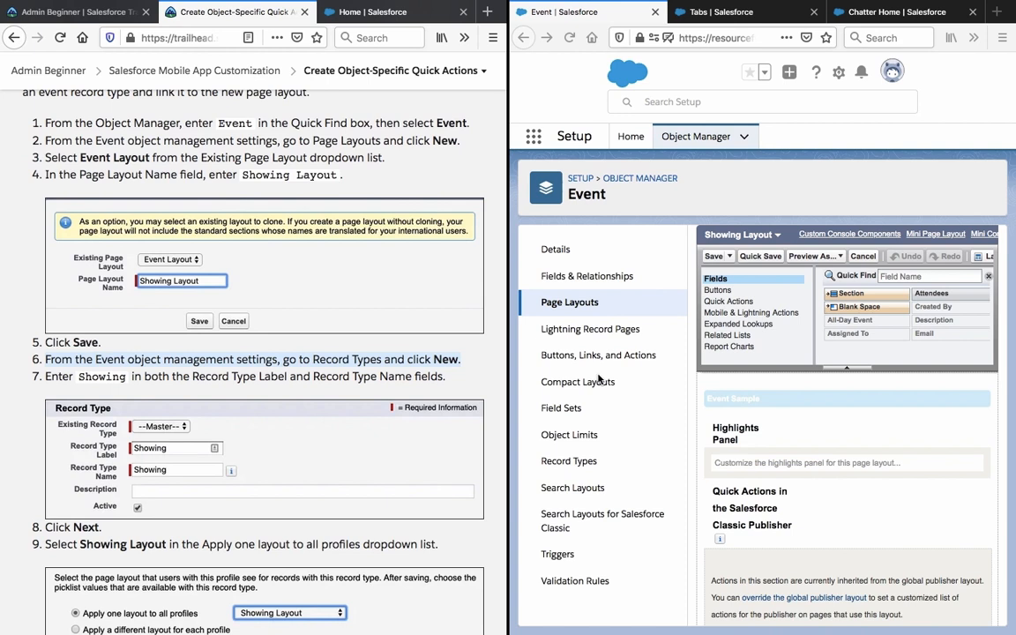
Create a new Event record type labelled and named 'Showing'.
left_click(582, 462)
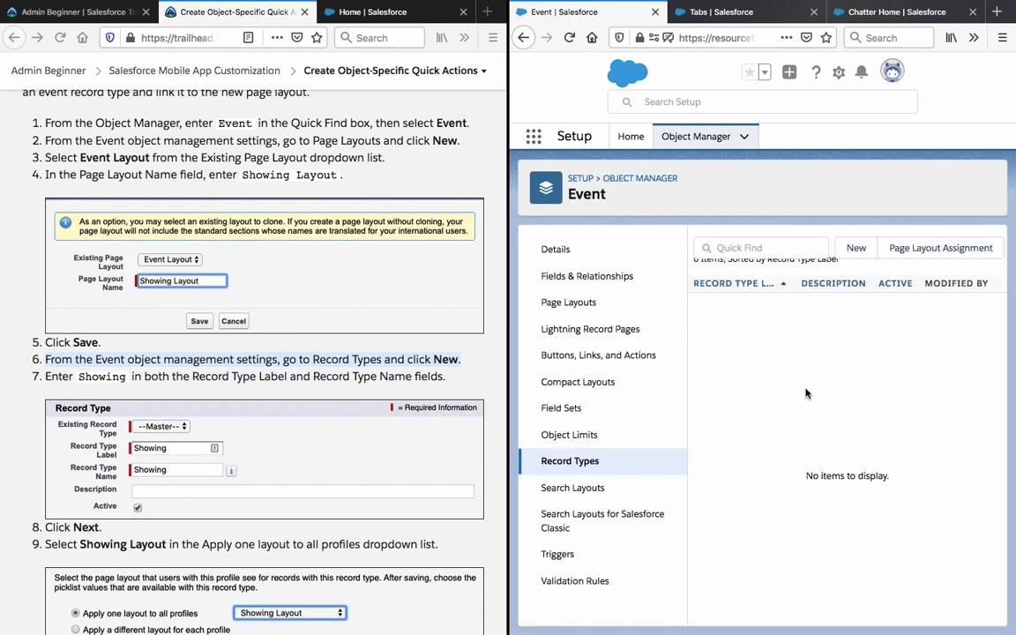
left_click(858, 250)
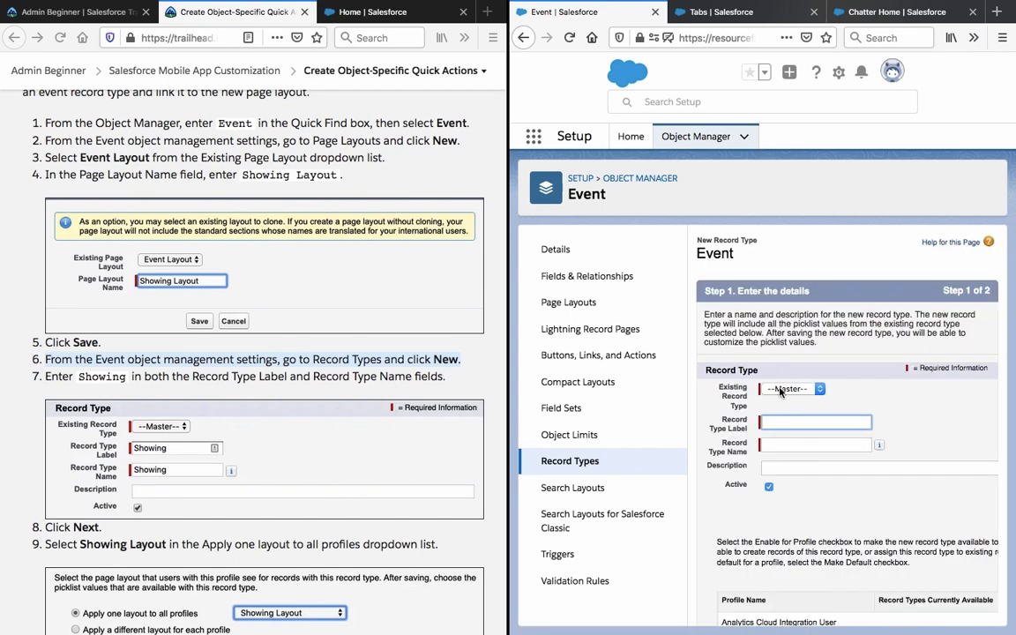
type("Showing")
left_click(877, 391)
scroll(873, 393, "down", 2)
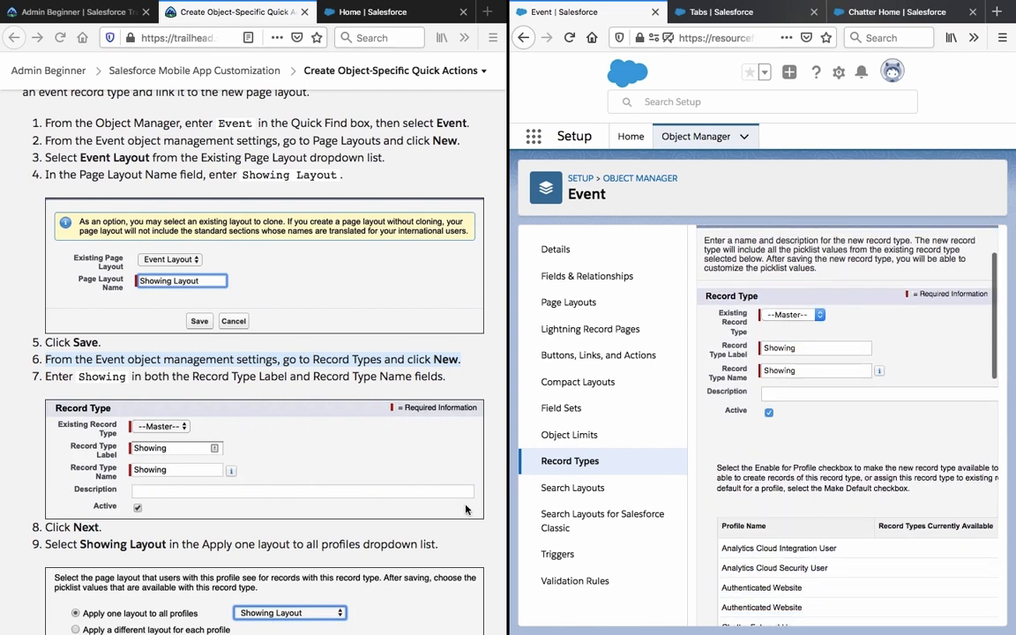
scroll(466, 510, "down", 4)
scroll(883, 394, "down", 5)
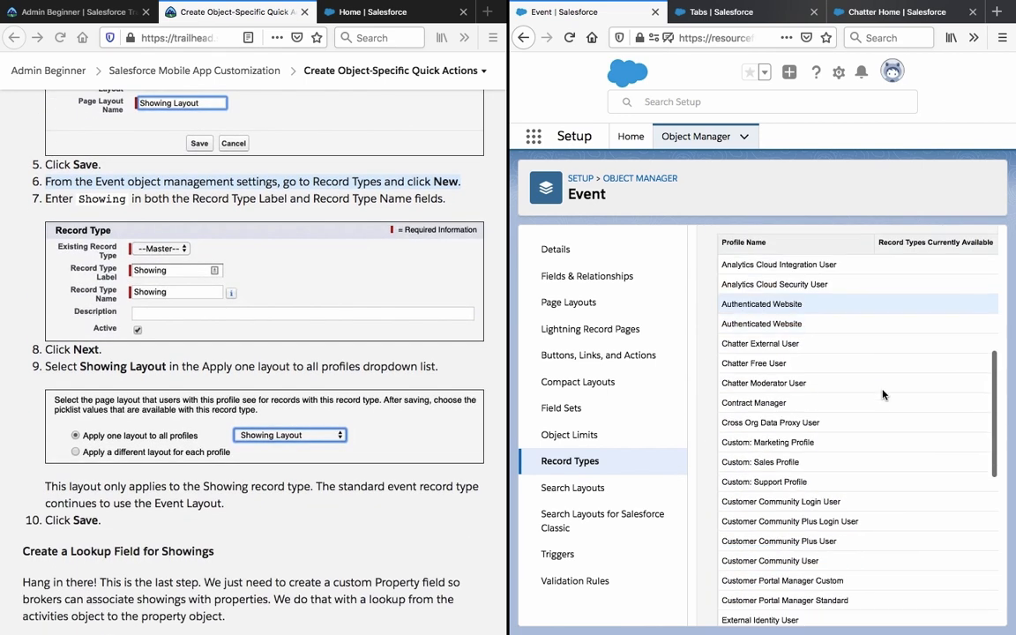
scroll(883, 395, "down", 5)
scroll(820, 393, "right", 3)
left_click(779, 610)
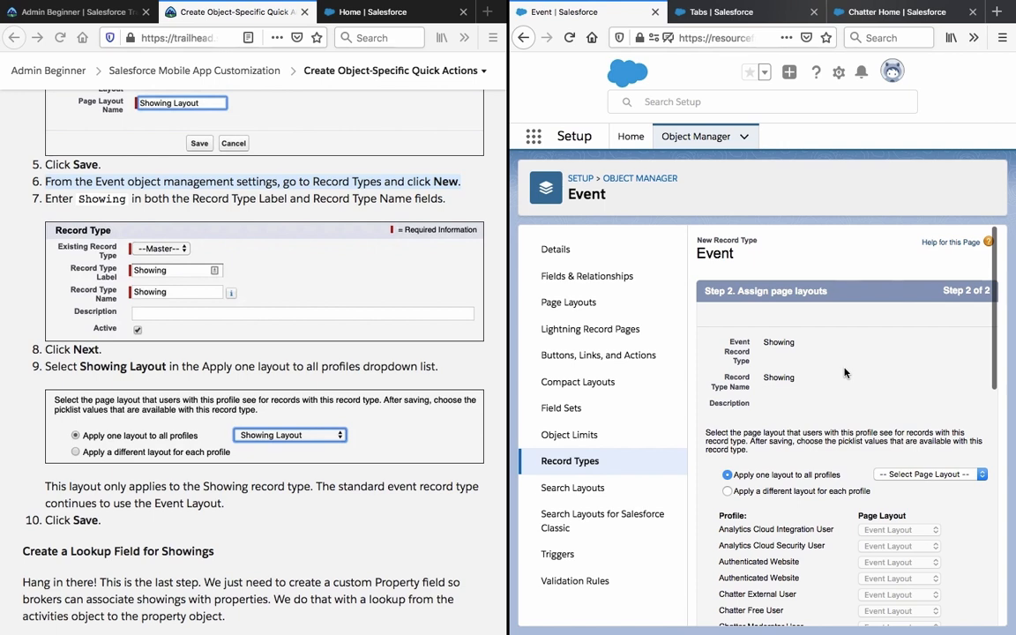
Assign Showing Layout to all profiles for the Showing record type.
left_click(894, 477)
left_click(909, 499)
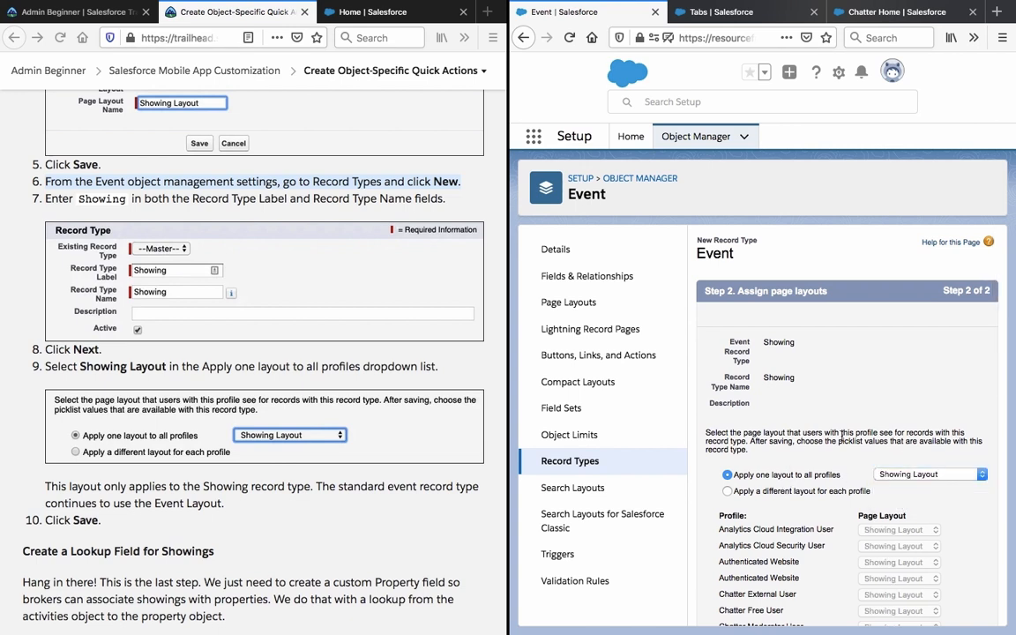
triple_click(336, 478)
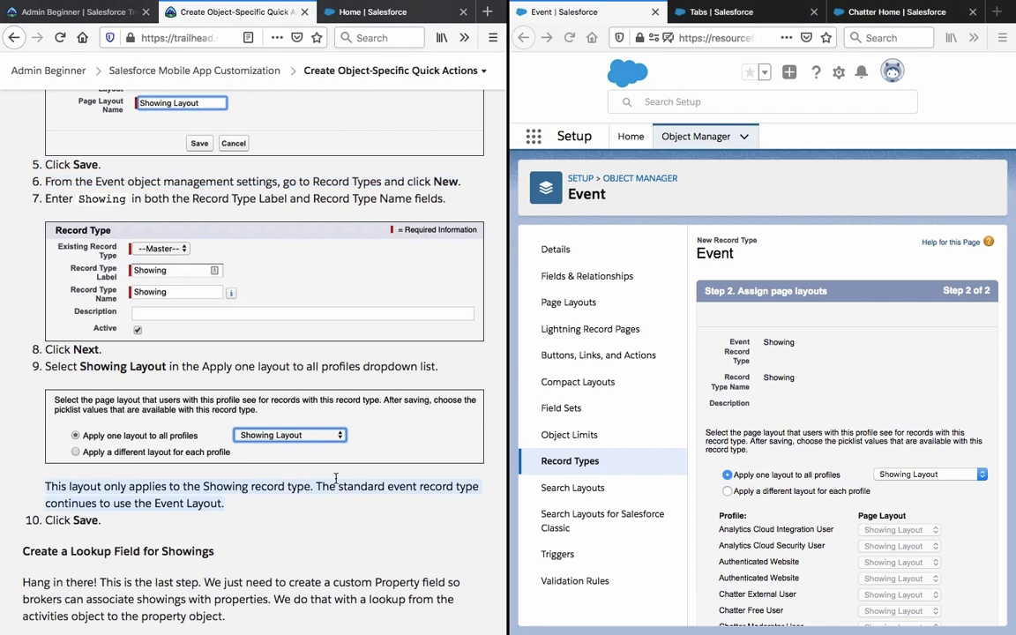
left_click(750, 334)
scroll(750, 335, "down", 10)
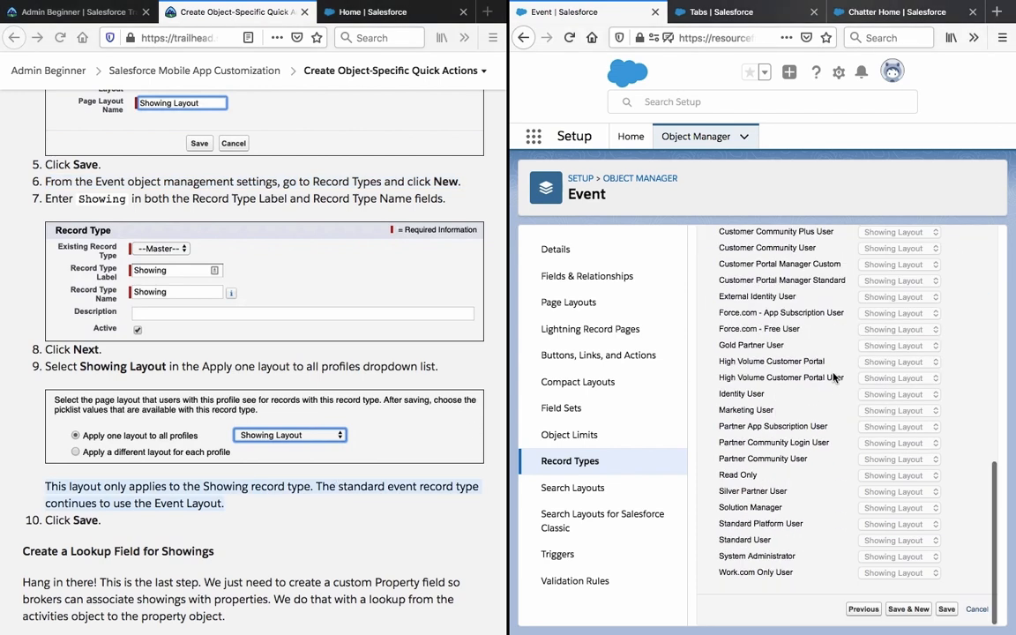
Save the Showing record type and review its active detail page.
left_click(946, 610)
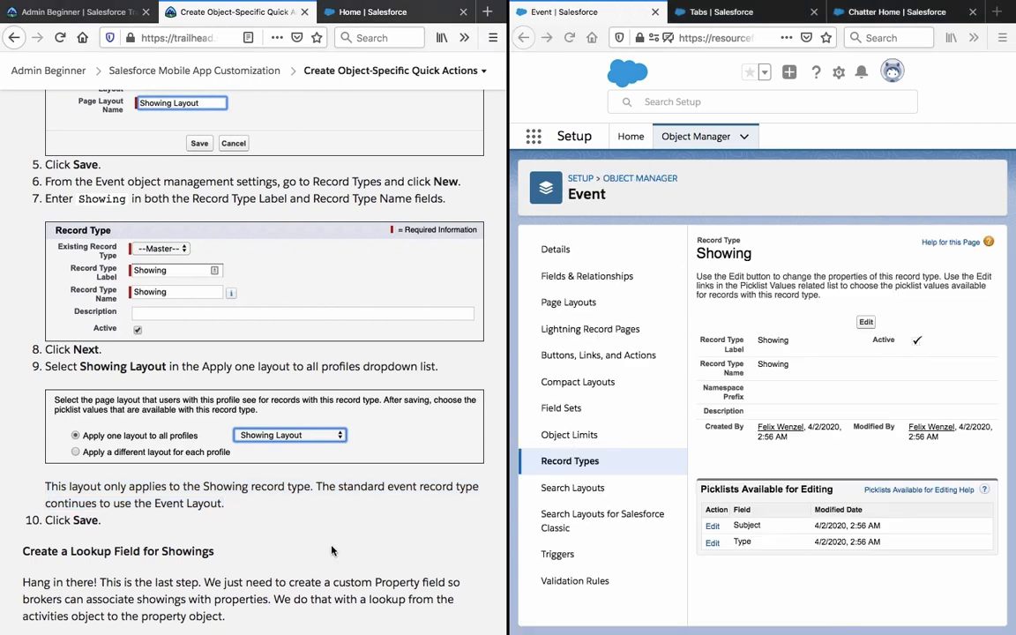
scroll(298, 490, "down", 5)
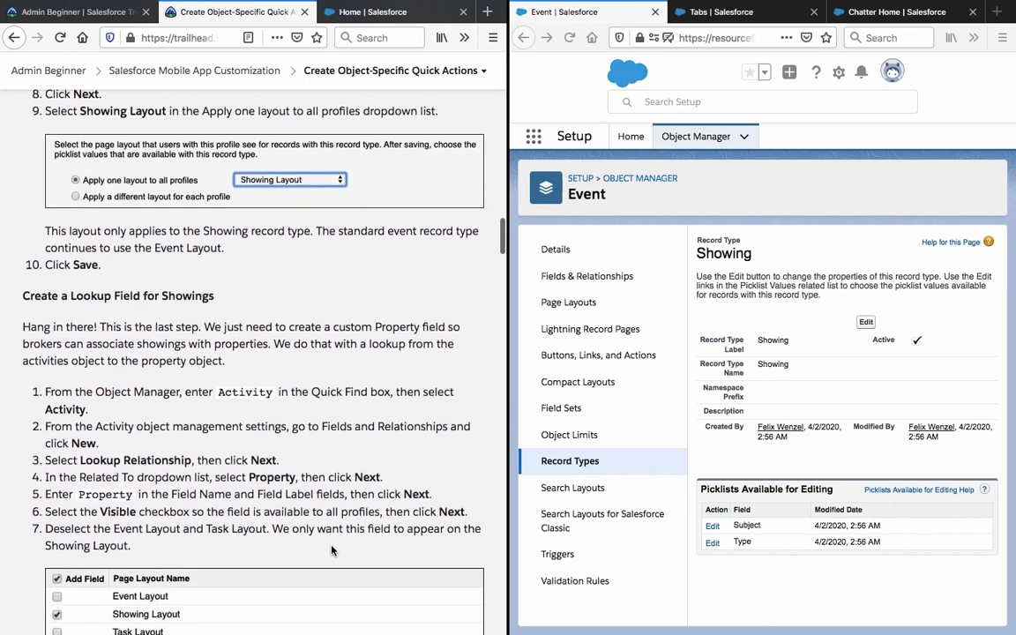
scroll(332, 550, "down", 4)
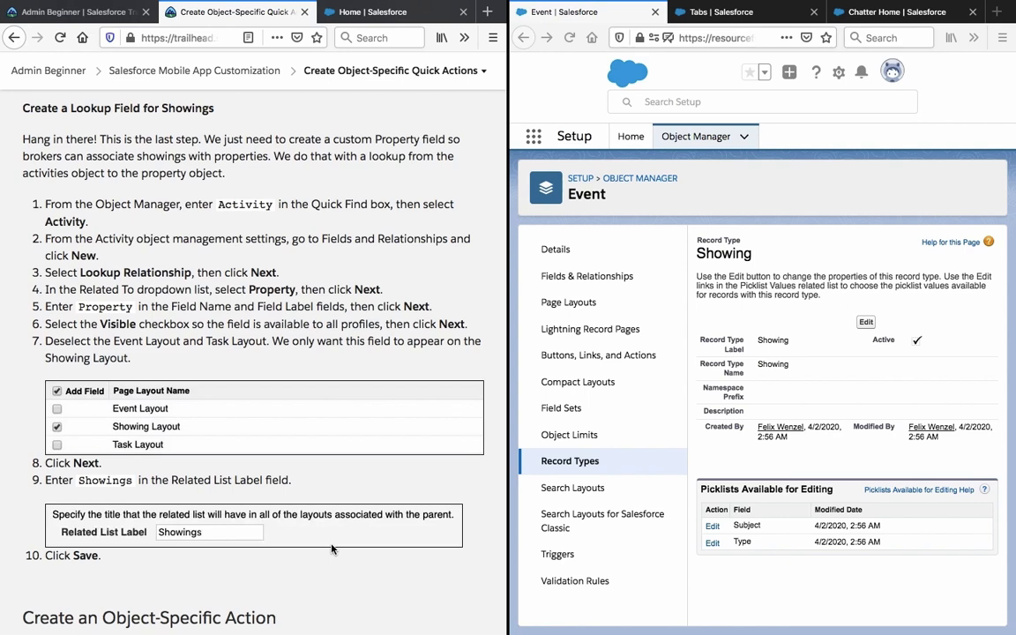
Filter Object Manager by 'act' and open the Activity object.
left_click(682, 225)
left_click(609, 179)
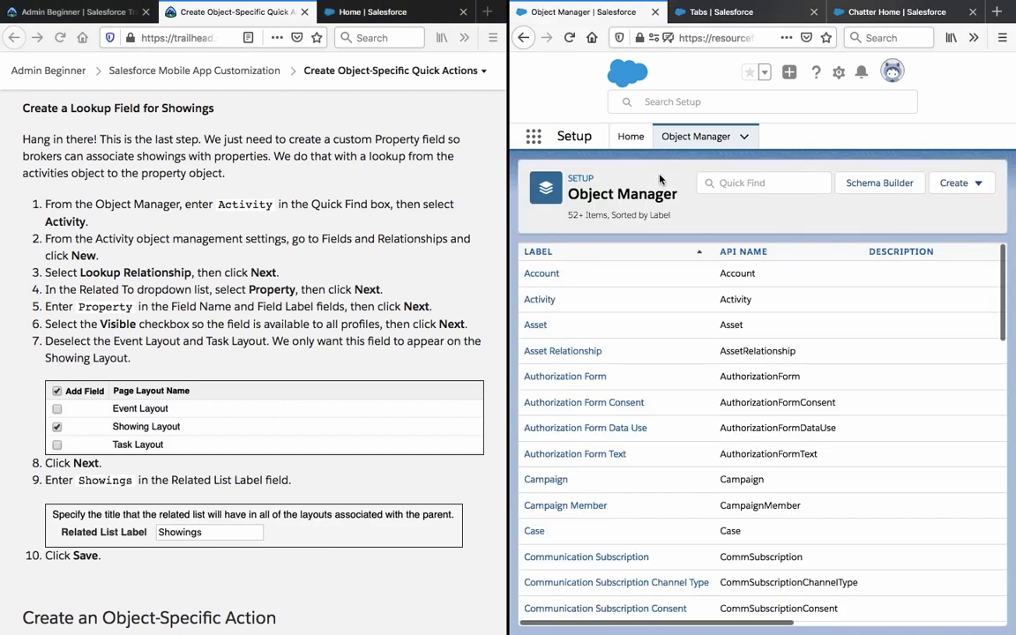
left_click(761, 180)
type("act")
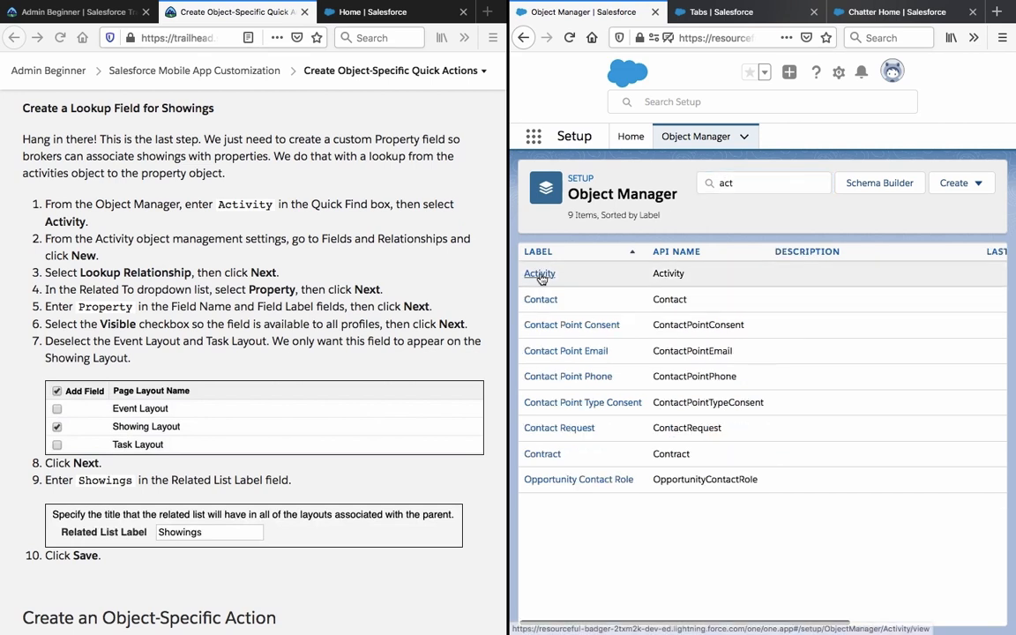
left_click(539, 275)
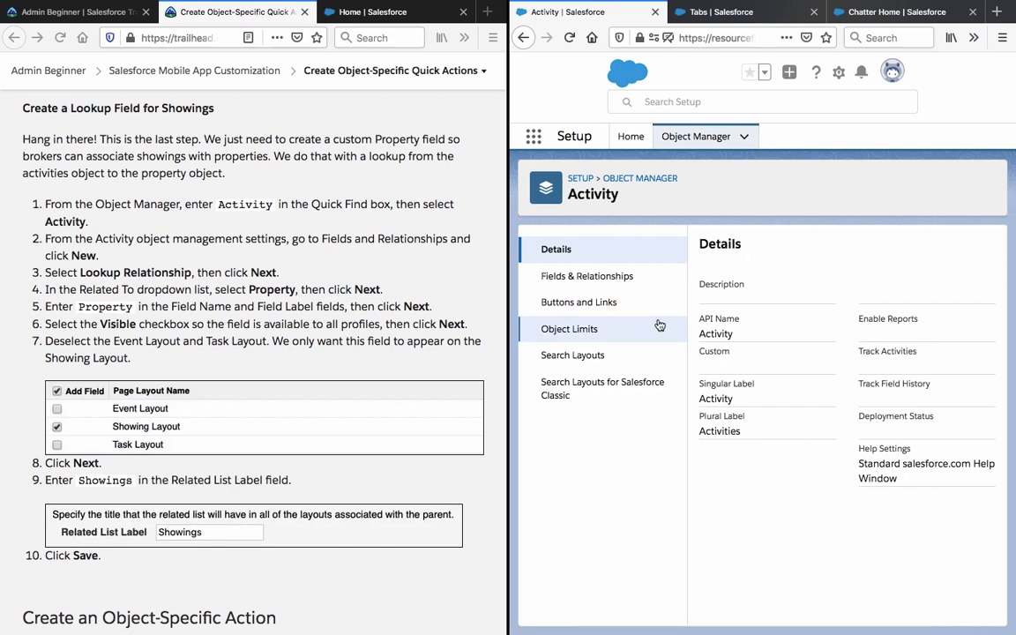
Start a new Activity custom field of type Lookup Relationship.
left_click(635, 275)
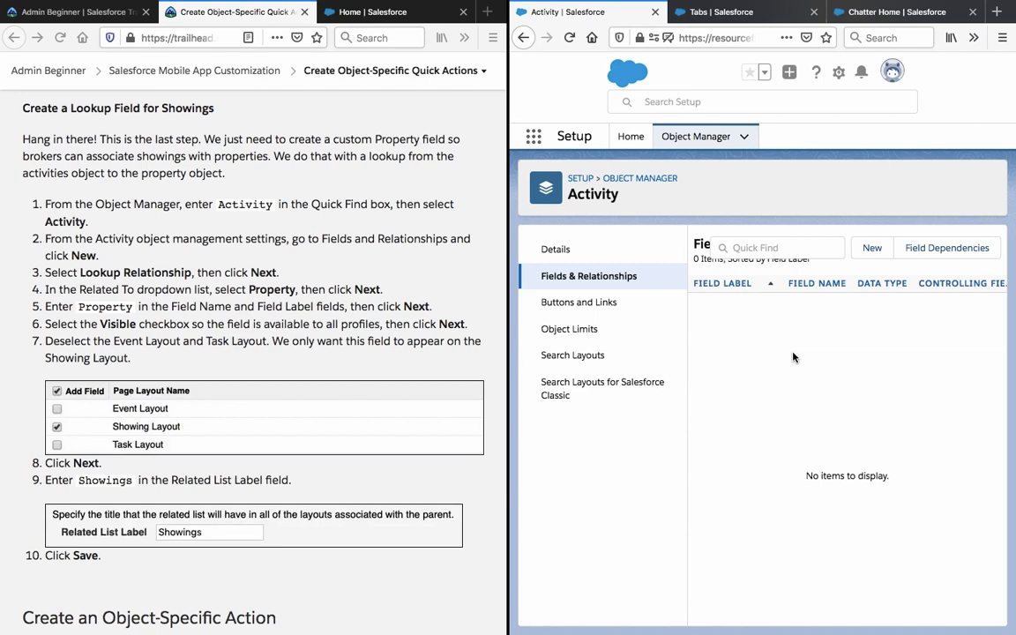
left_click(872, 250)
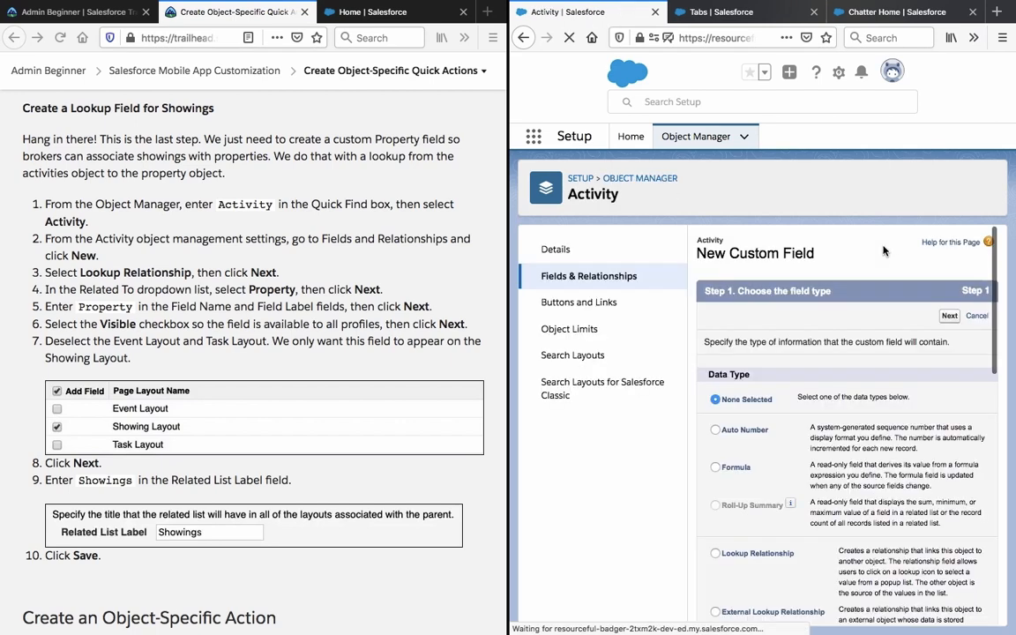
scroll(786, 403, "down", 3)
scroll(785, 403, "down", 3)
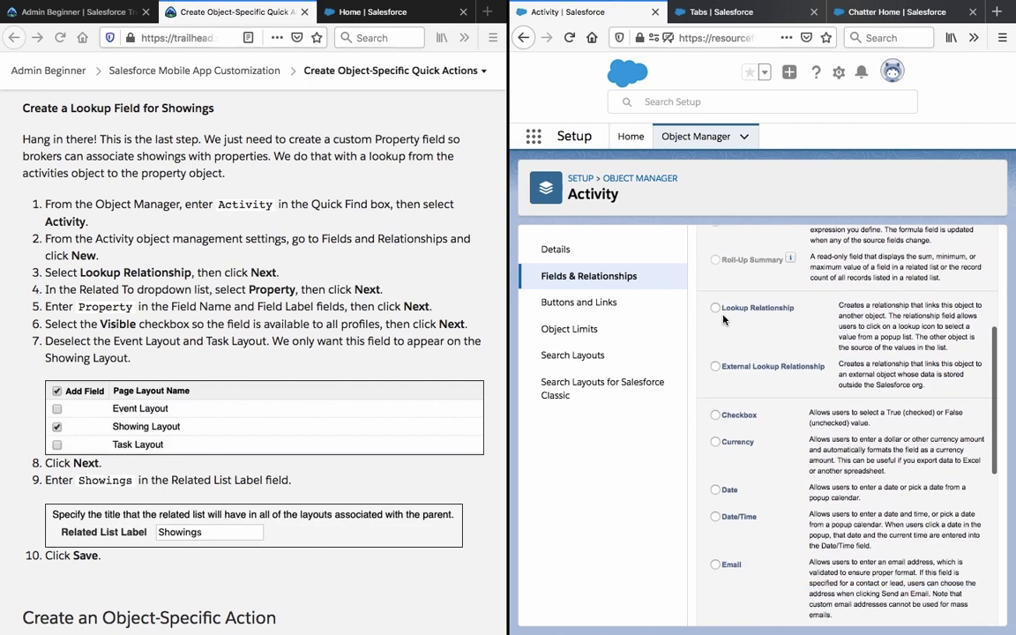
left_click(715, 308)
triple_click(897, 331)
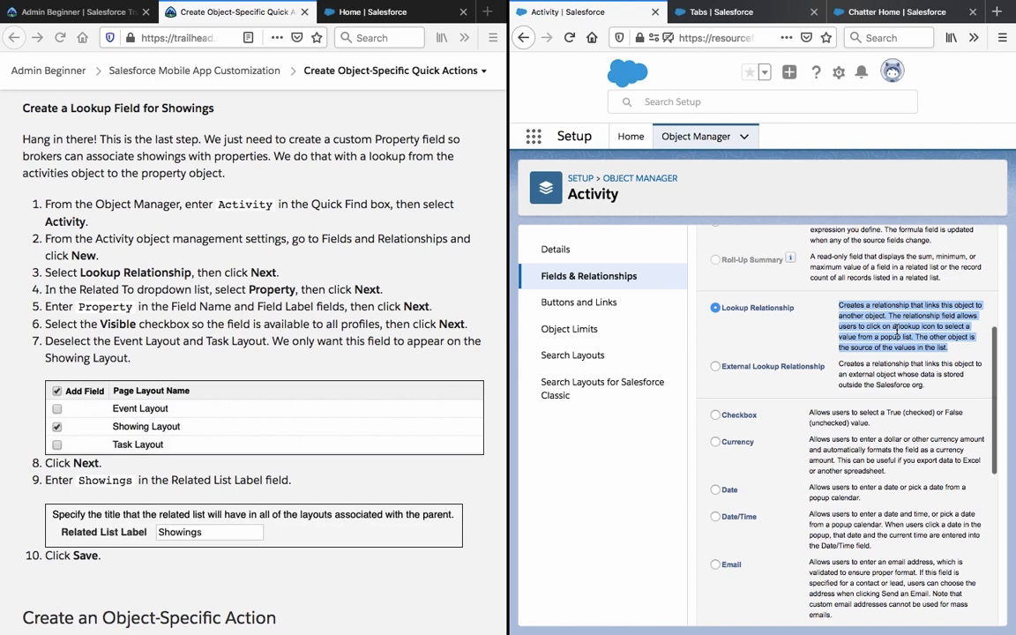
scroll(897, 331, "up", 2)
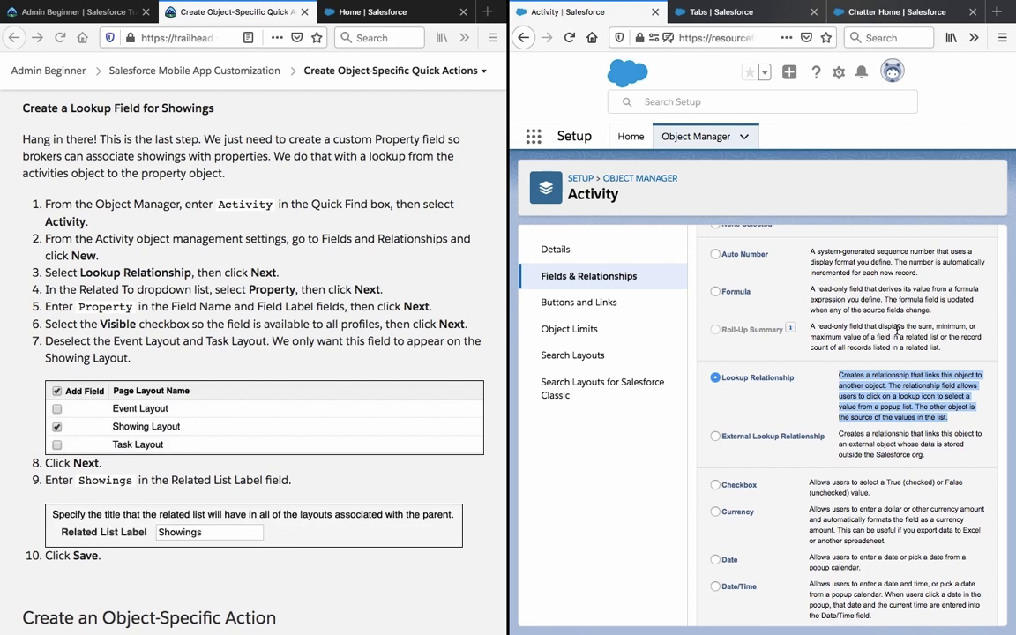
scroll(898, 330, "up", 4)
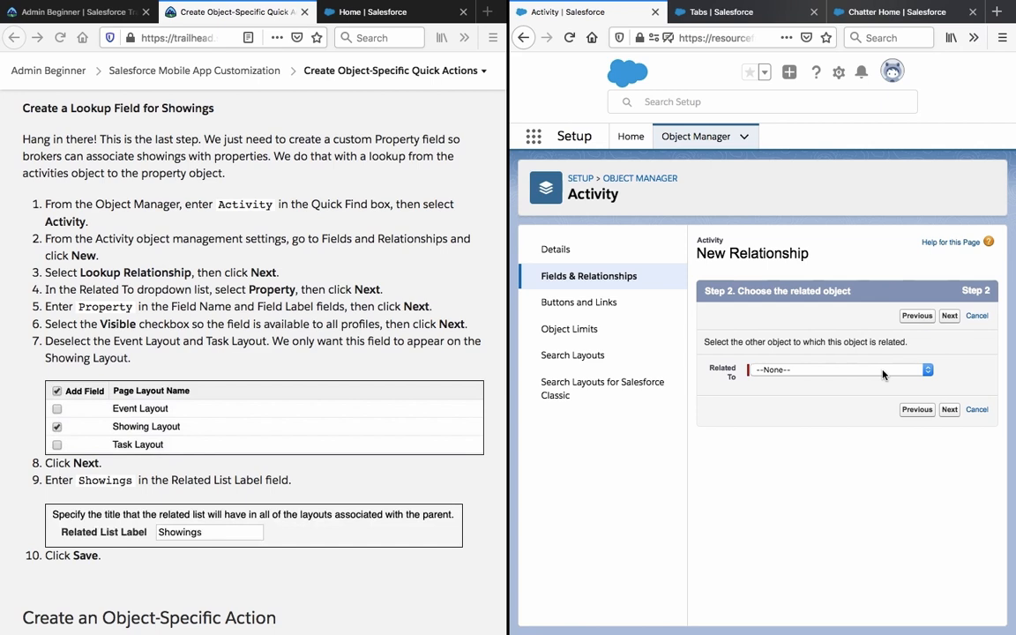
Relate the lookup field to the Property object.
left_click(883, 374)
scroll(874, 424, "down", 10)
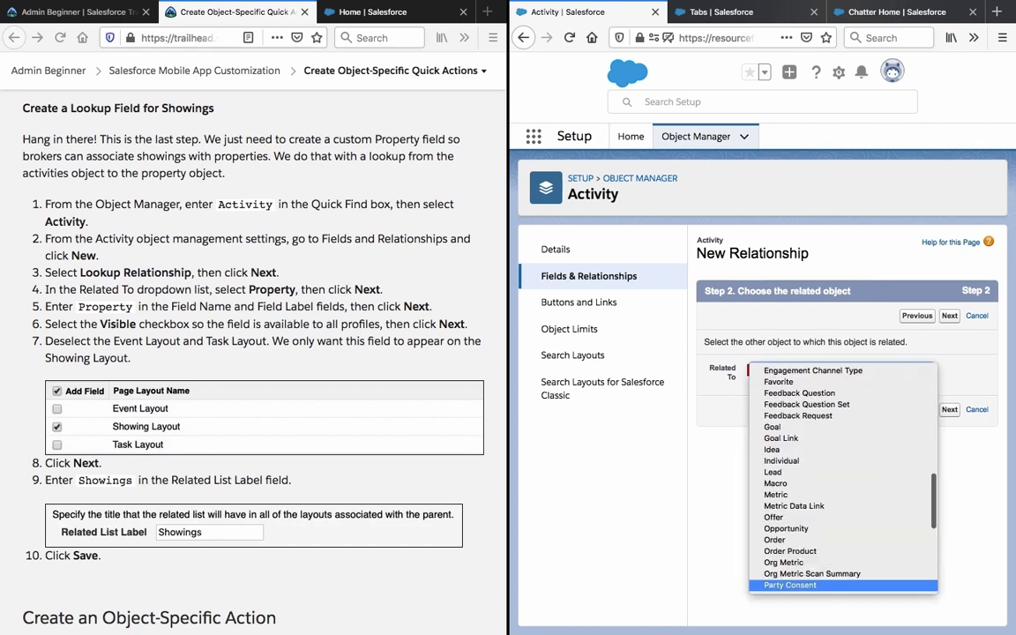
key("Down")
key("Down")
key("Down")
key("Down")
key("Down")
key("Down")
key("Down")
key("Down")
key("Down")
key("Down")
key("Down")
key("Down")
key("Down")
key("Down")
key("Down")
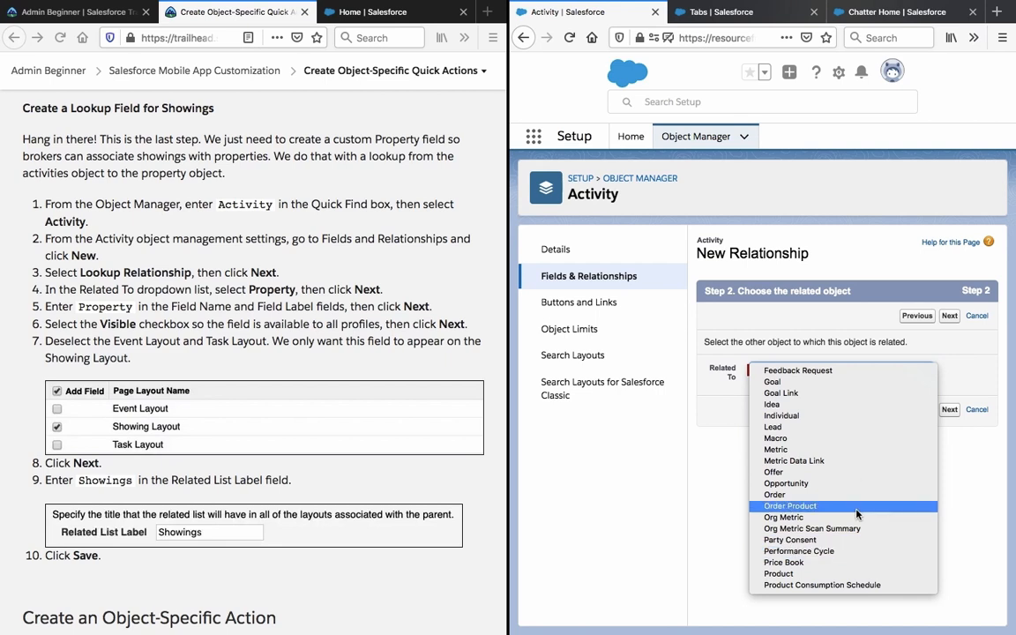
scroll(861, 494, "down", 2)
left_click(845, 573)
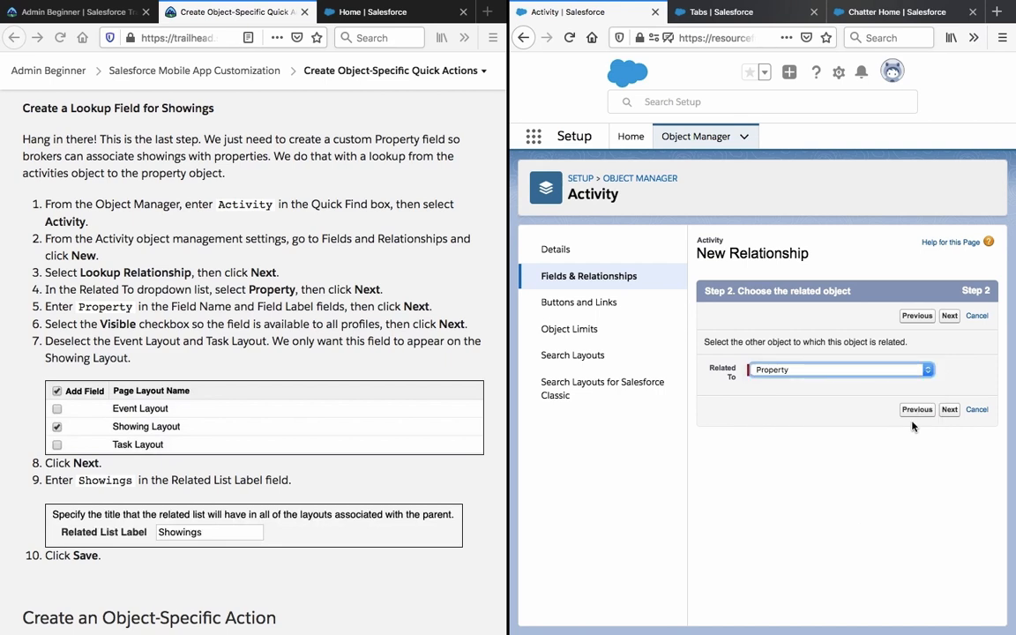
left_click(949, 409)
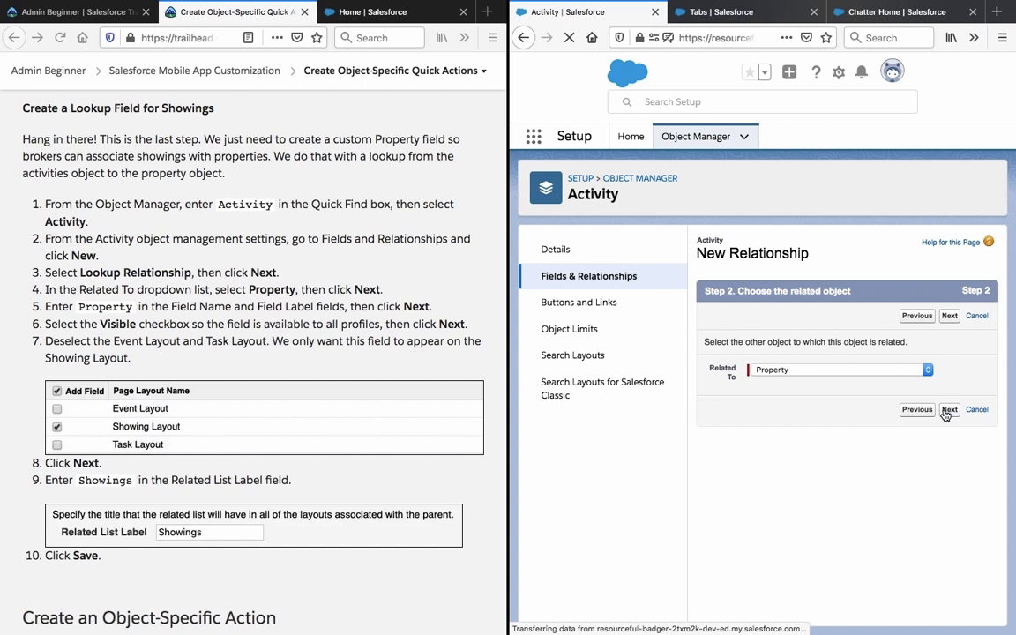
Keep 'Property' as field label and name, leaving description and help text empty.
left_click(844, 381)
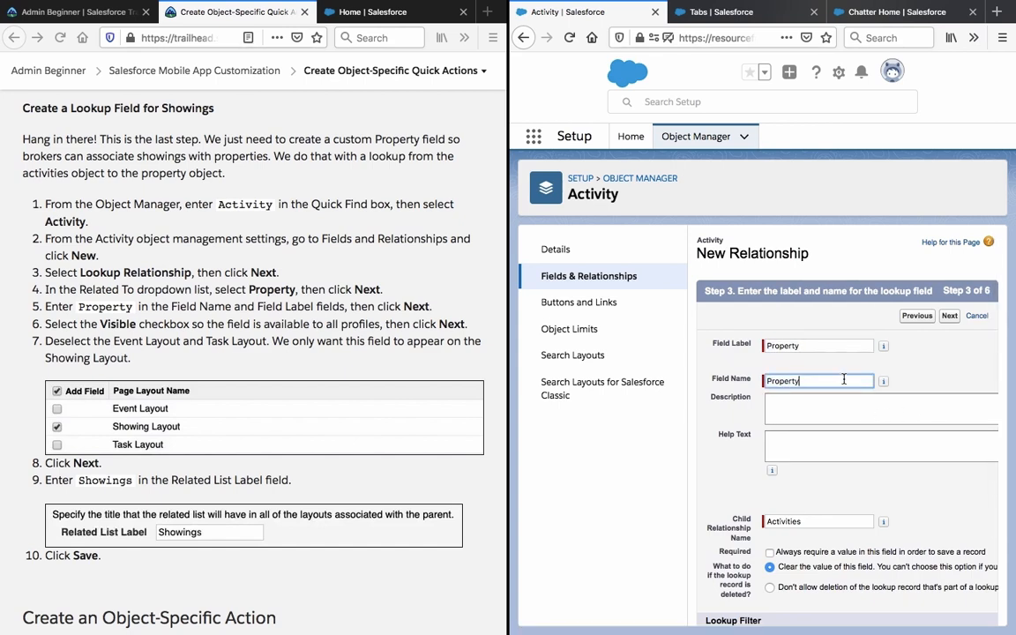
left_click(773, 408)
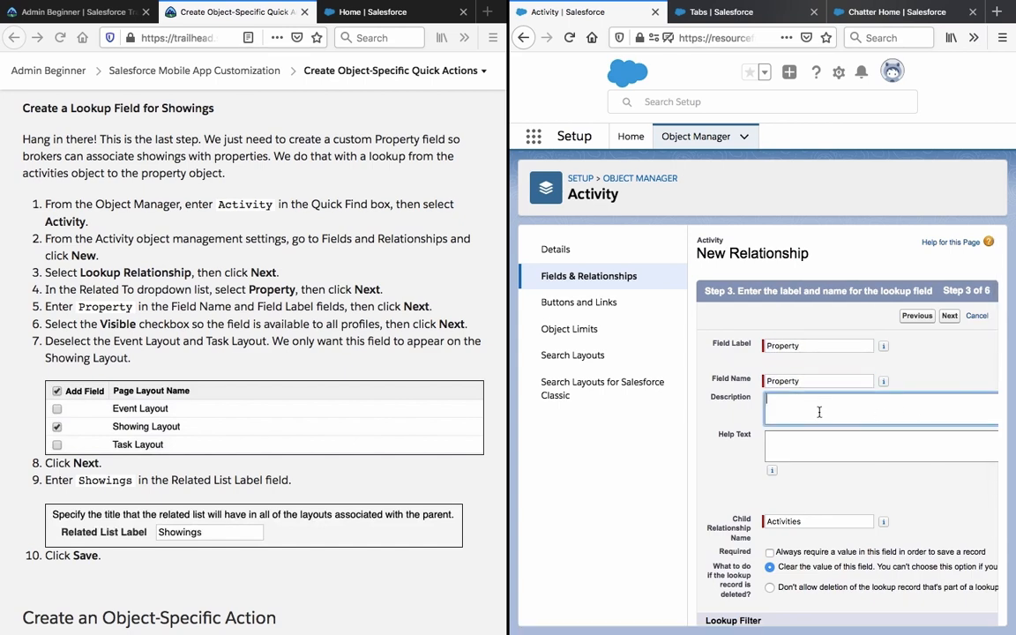
left_click(727, 439)
scroll(727, 439, "down", 3)
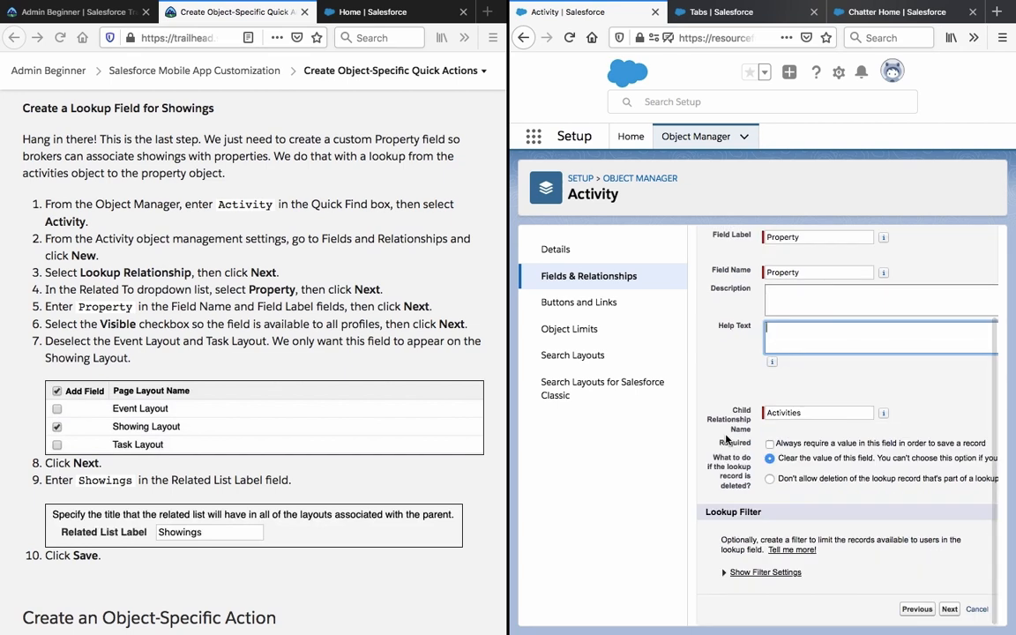
left_click(721, 381)
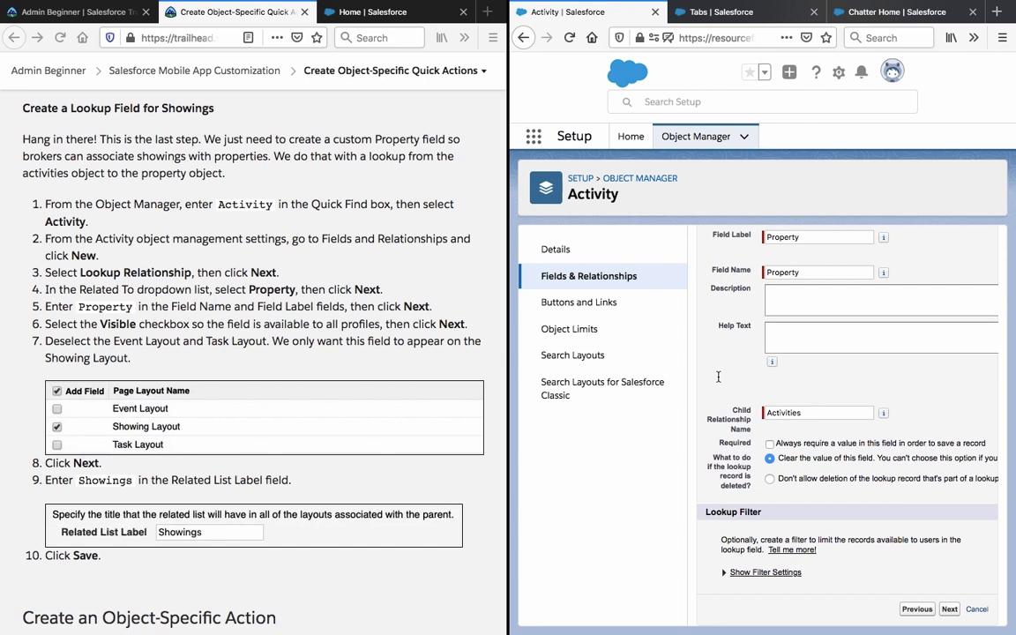
Review the lookup filter options and continue to field-level security.
scroll(719, 378, "down", 1)
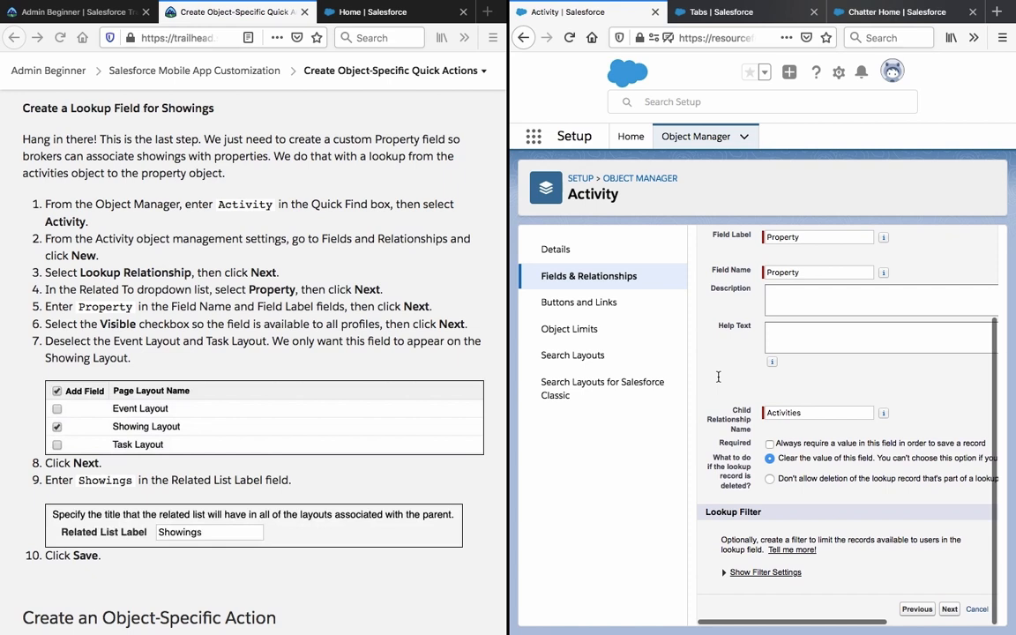
scroll(718, 378, "up", 2)
scroll(718, 378, "down", 2)
scroll(719, 379, "right", 1)
scroll(718, 379, "left", 1)
left_click(725, 574)
scroll(727, 369, "down", 3)
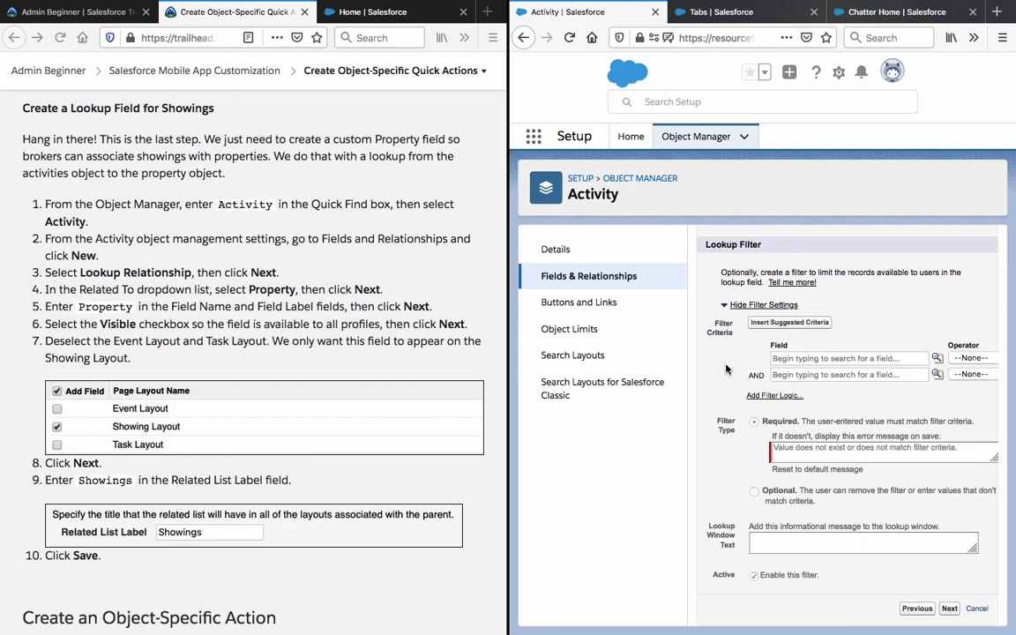
scroll(727, 369, "up", 3)
scroll(727, 369, "down", 1)
scroll(727, 369, "down", 2)
left_click(949, 609)
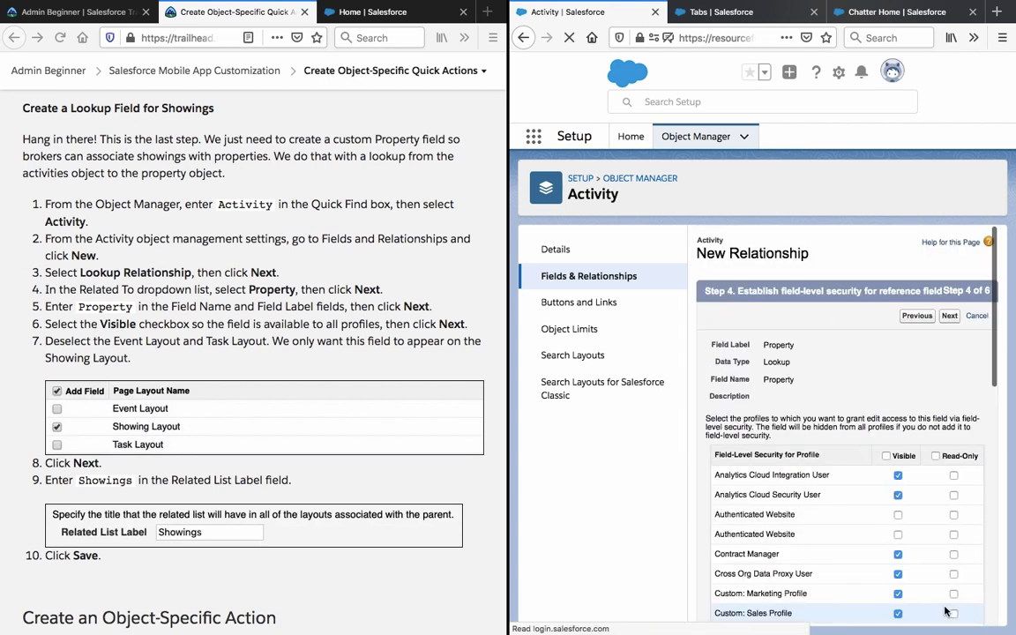
Make the Property field visible to all profiles and add it only to Showing Layout.
left_click(887, 457)
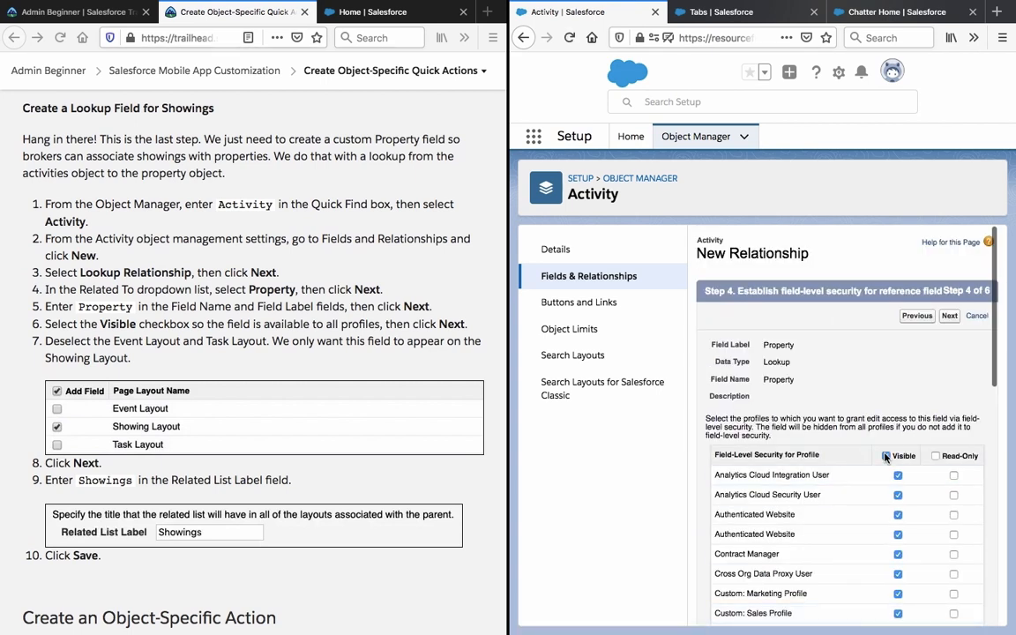
left_click(949, 316)
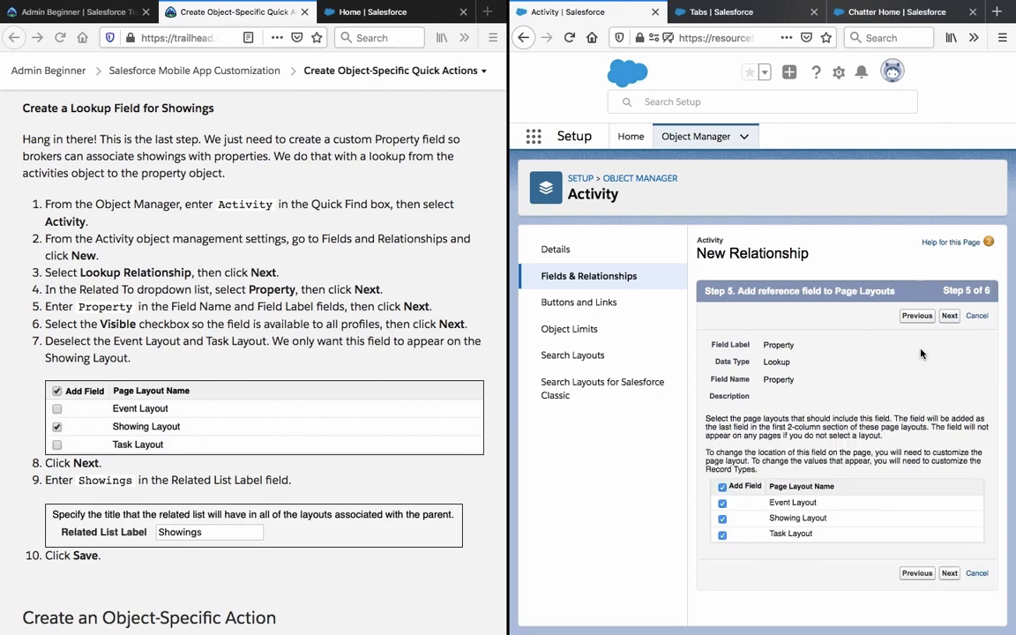
left_click(723, 503)
left_click(723, 535)
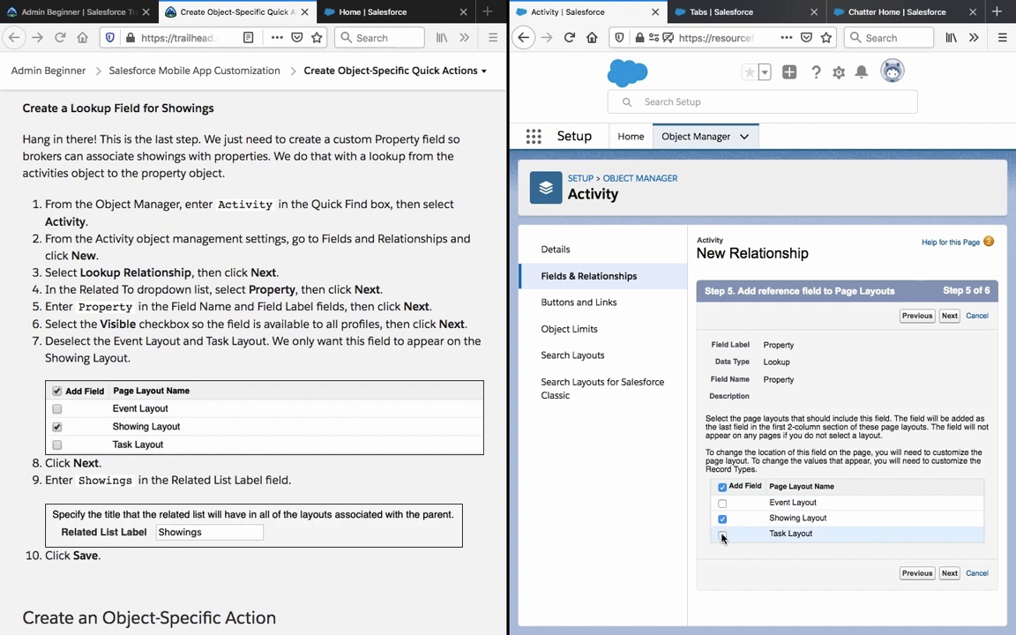
triple_click(127, 342)
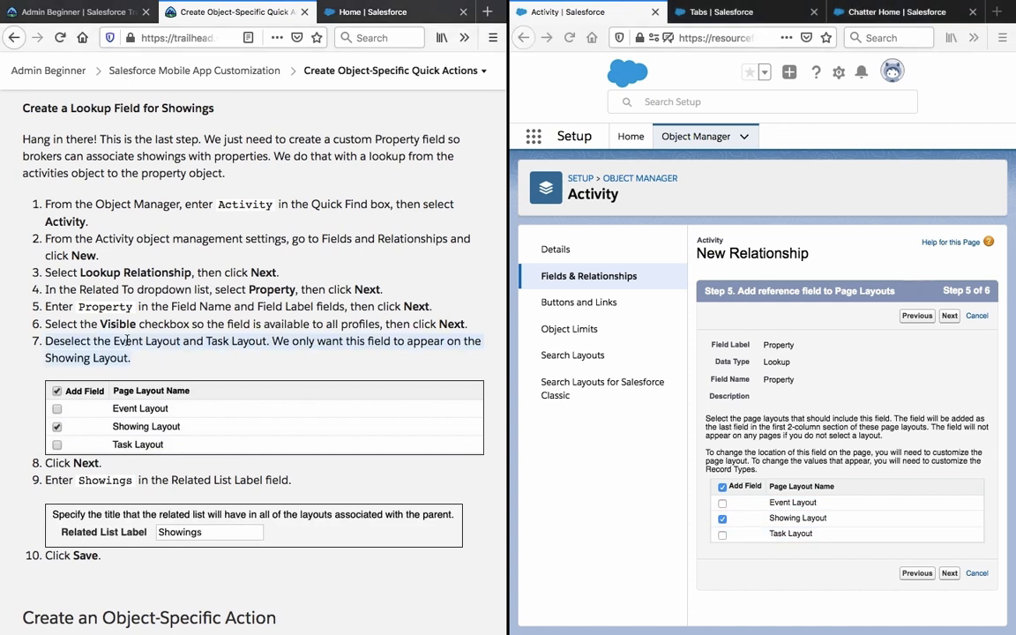
triple_click(347, 346)
left_click(948, 316)
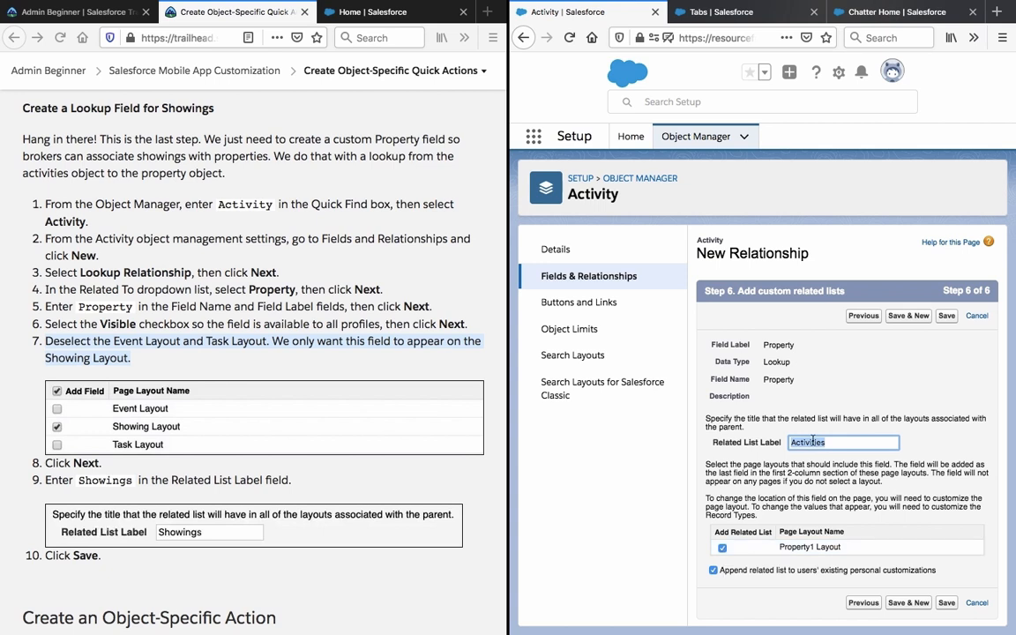
Label the related list 'Showings' and save the Property lookup field.
type("Showings")
left_click(744, 467)
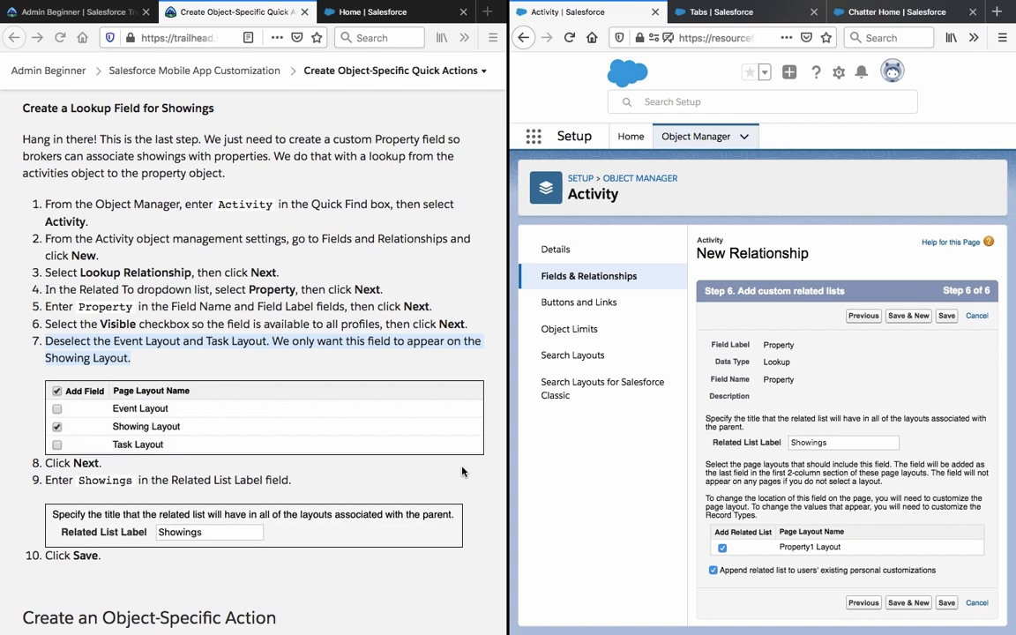
scroll(462, 472, "down", 1)
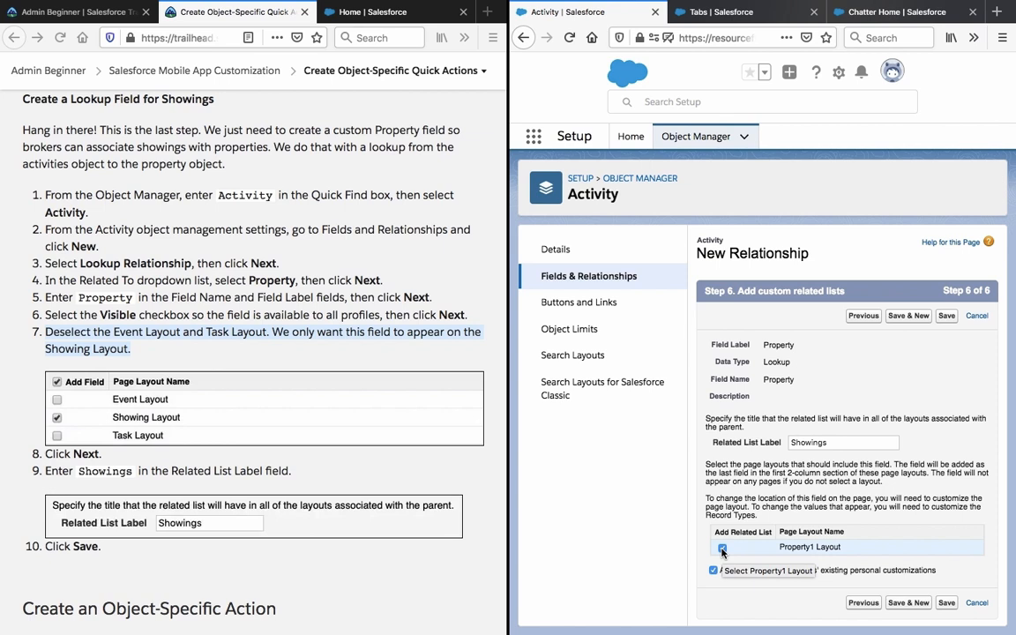
left_click(946, 605)
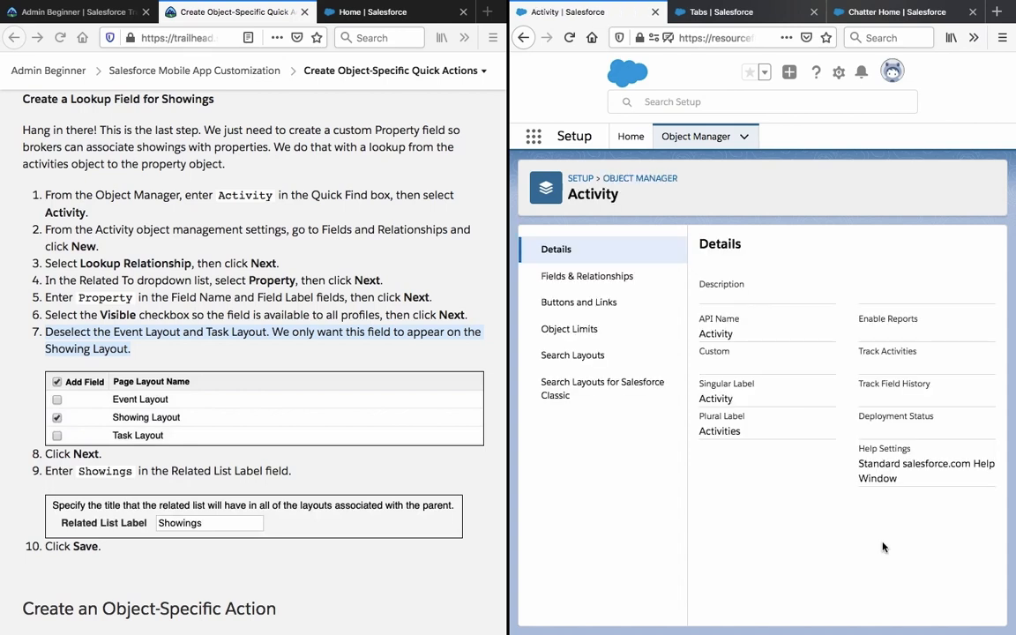
Read ahead in the Trailhead steps, then go from Activity back to the Object Manager's full object list.
scroll(340, 533, "down", 5)
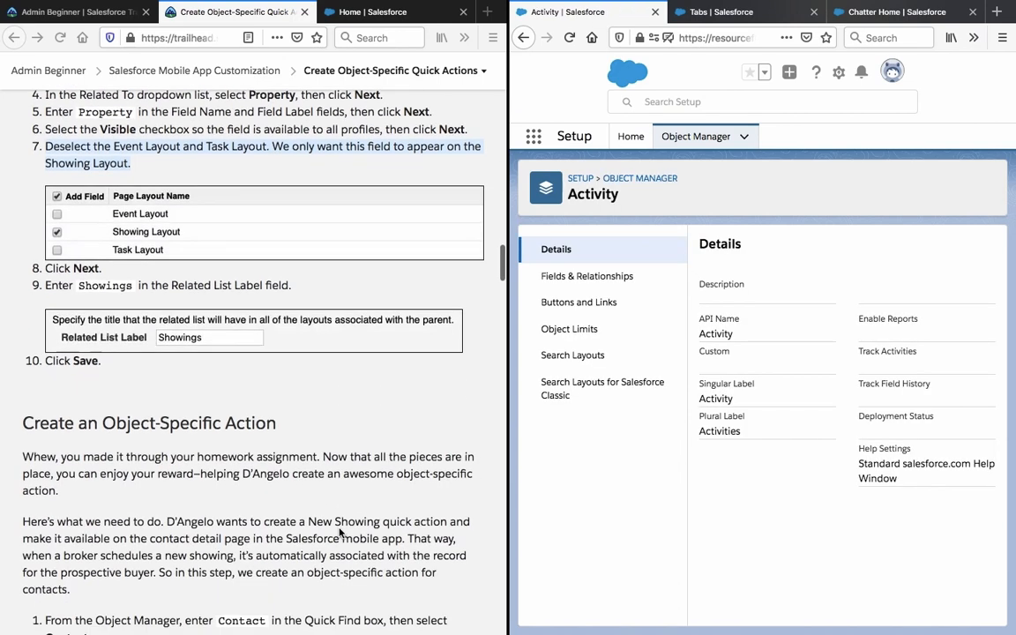
scroll(340, 533, "down", 2)
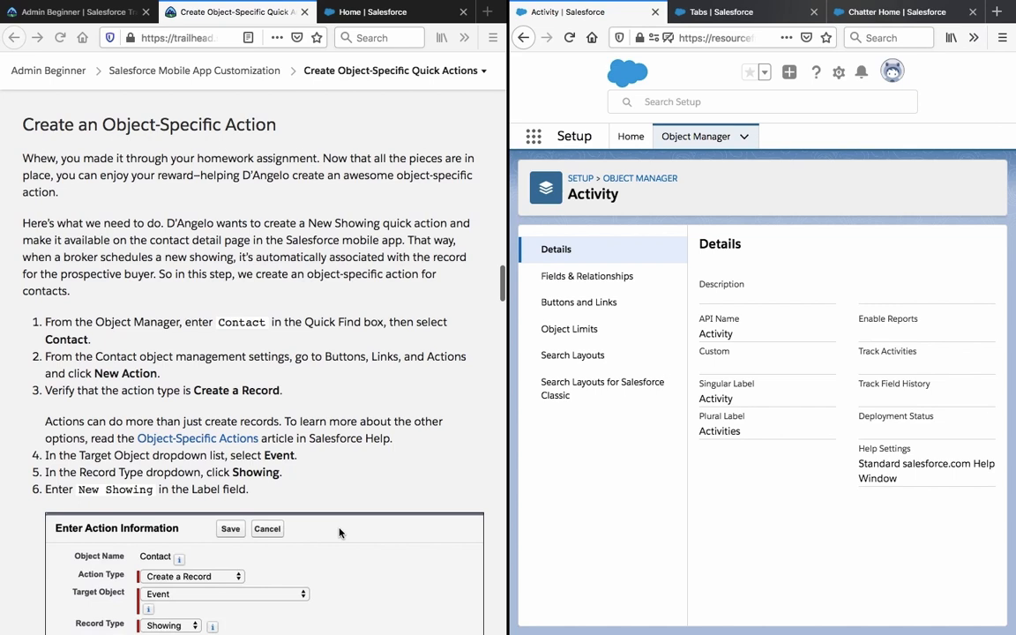
scroll(340, 533, "down", 1)
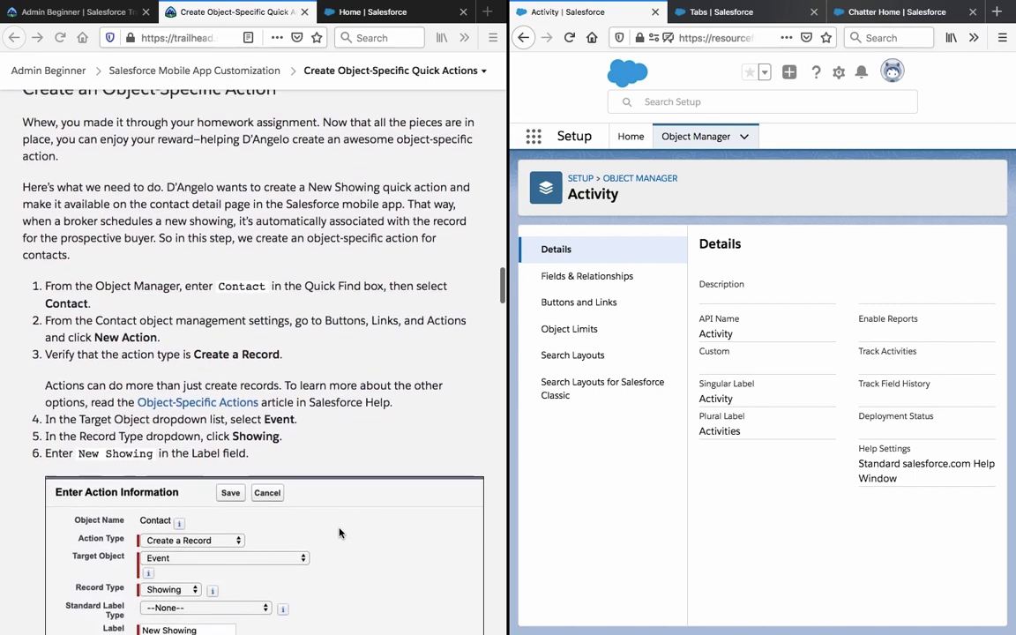
scroll(340, 533, "down", 2)
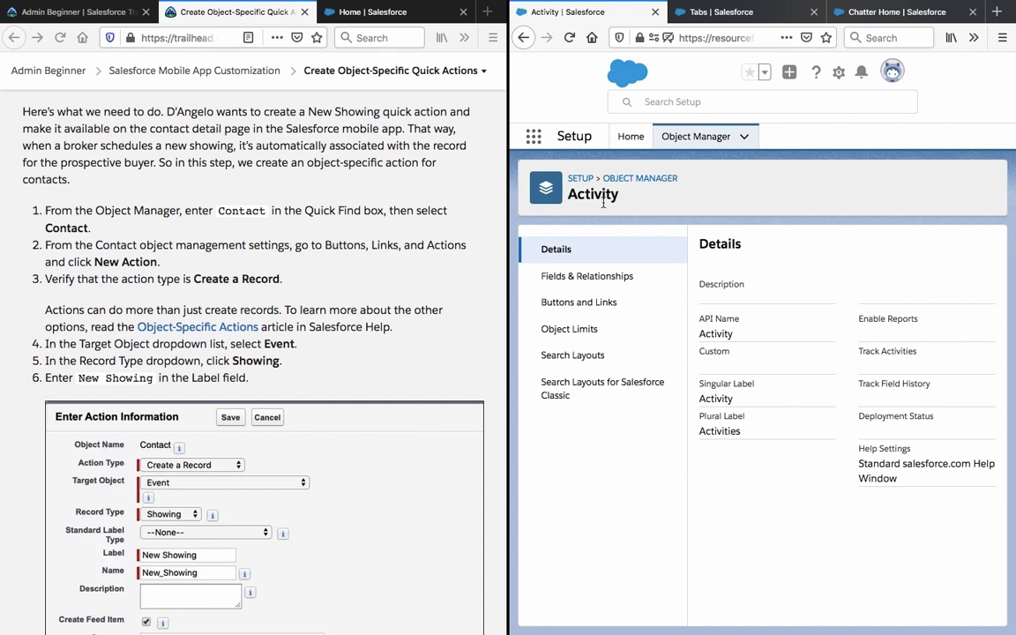
left_click(654, 185)
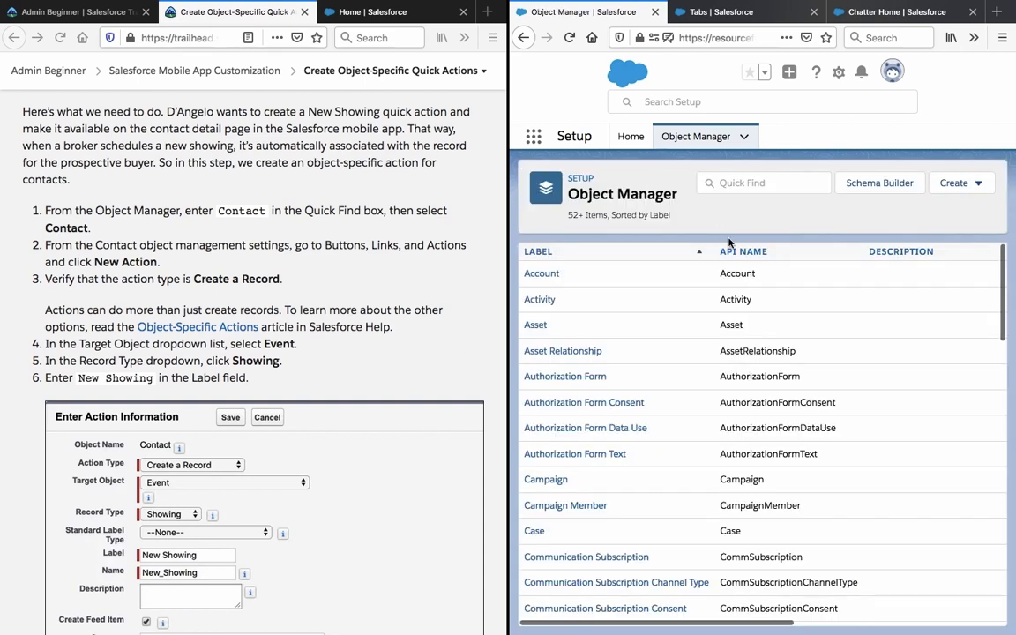
Filter the objects by 'con', open Contact, and show its Buttons, Links, and Actions.
left_click(710, 182)
type("con")
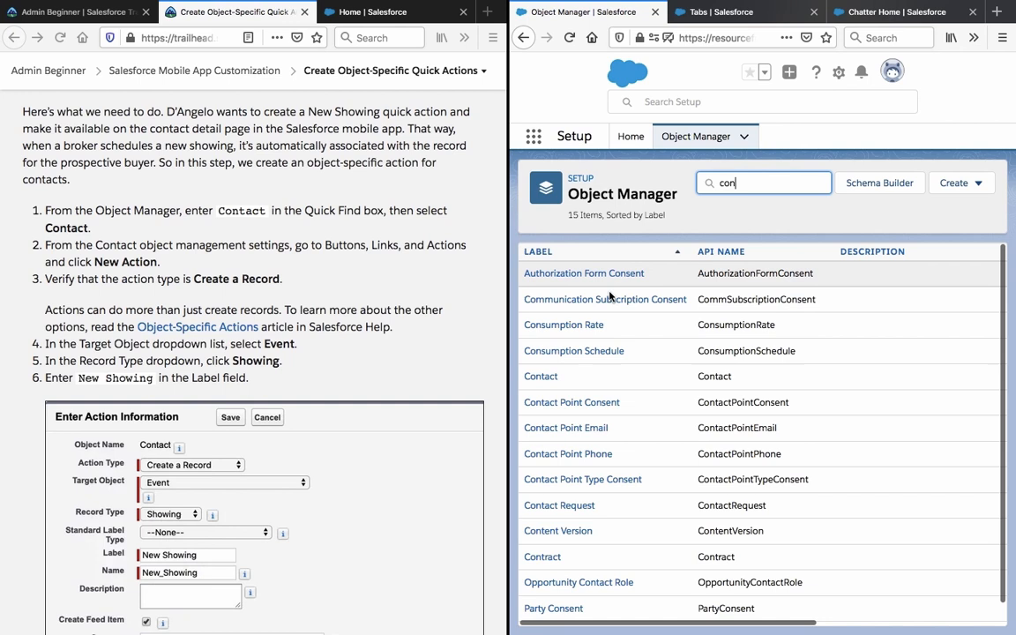
left_click(545, 378)
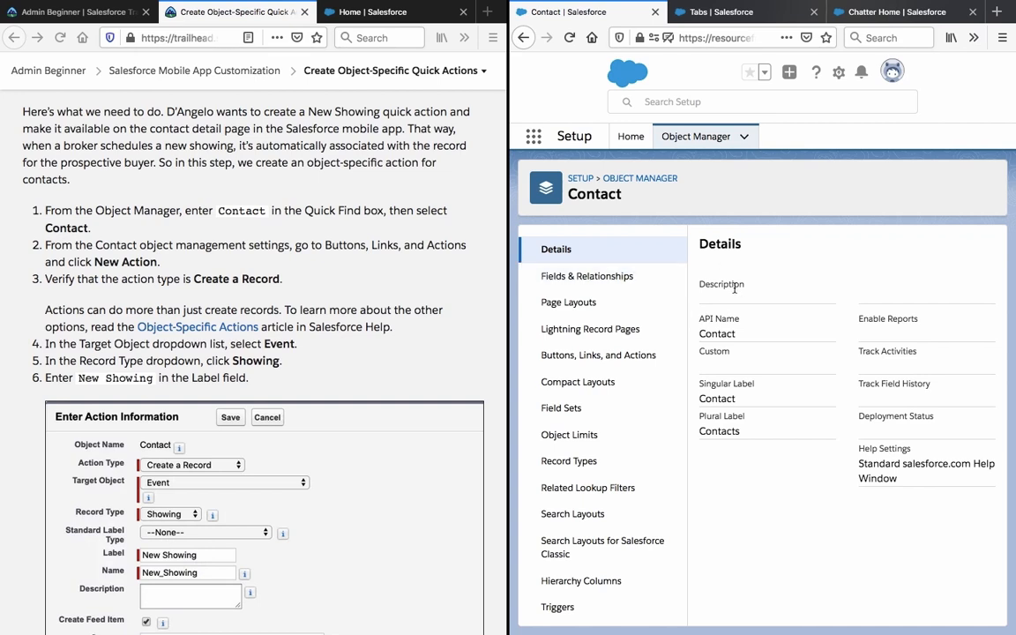
left_click(611, 358)
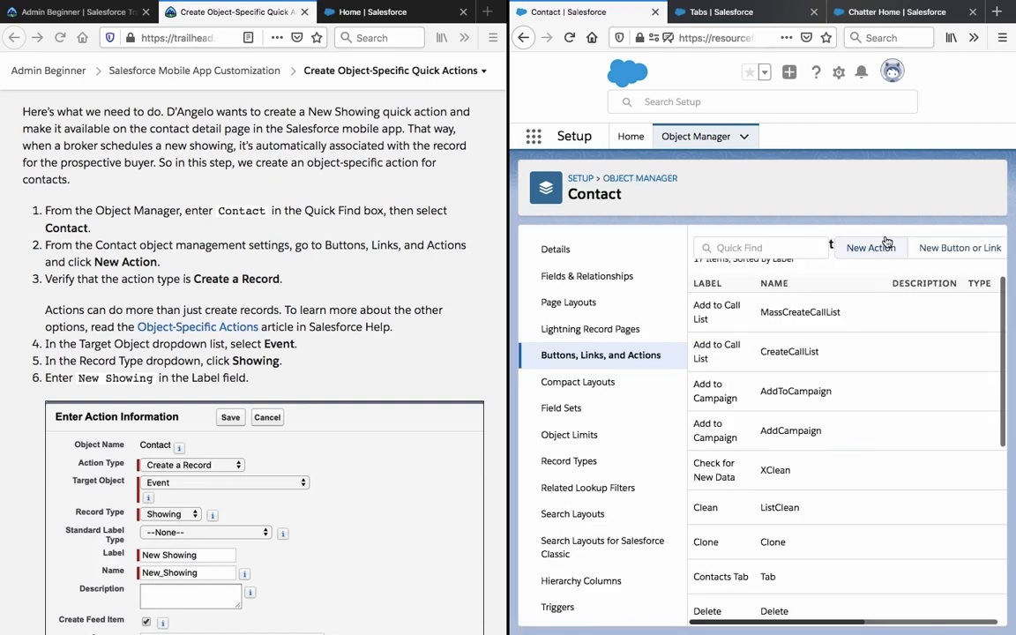
Start a new Contact action of type Create a Record with Event as the target object.
left_click(877, 248)
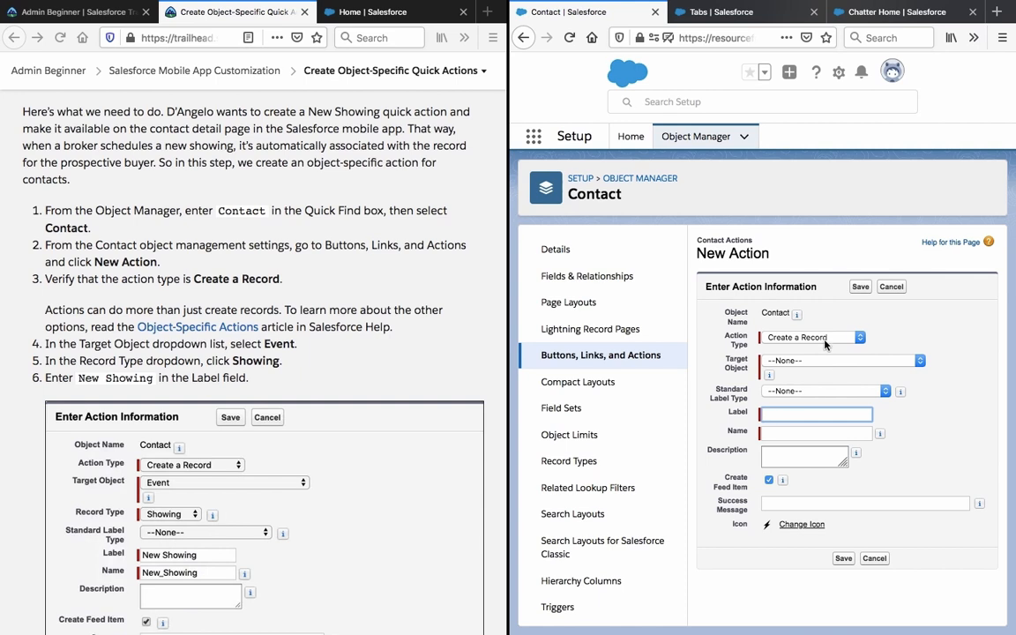
left_click(827, 339)
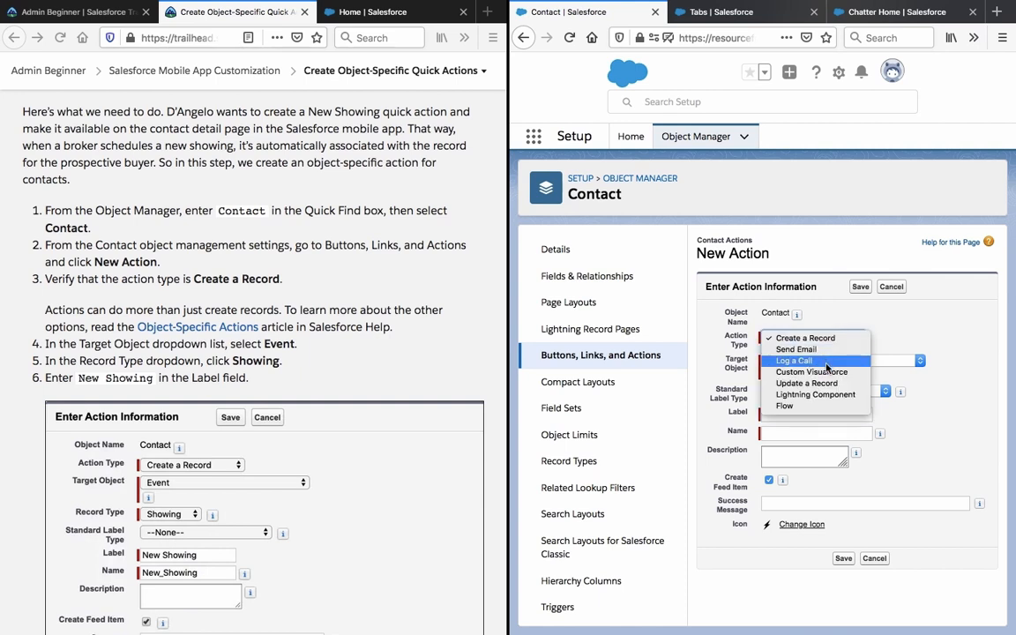
left_click(903, 324)
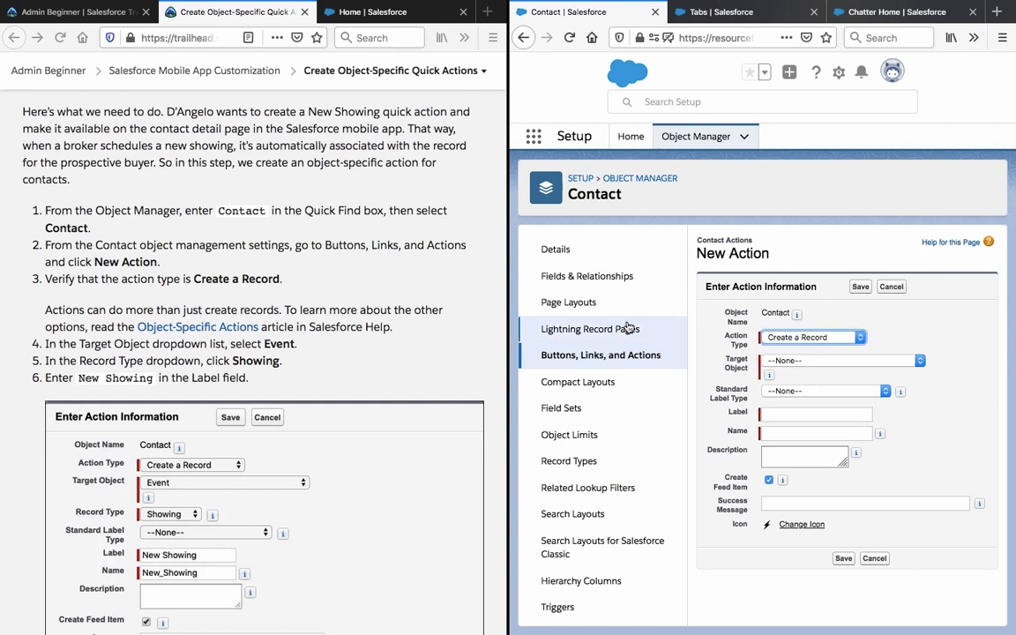
left_click(346, 328)
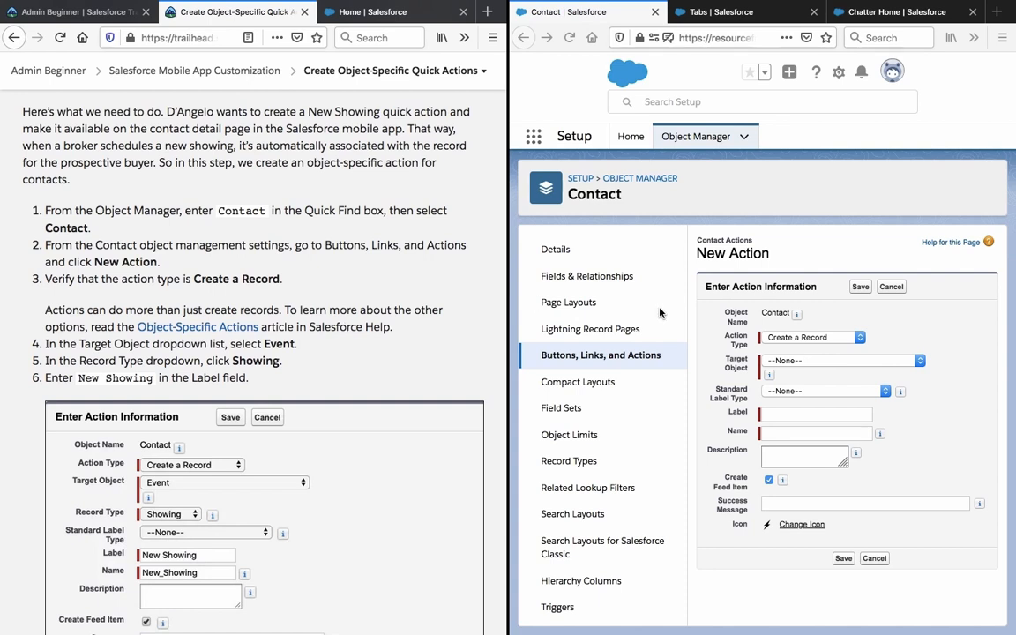
left_click(844, 359)
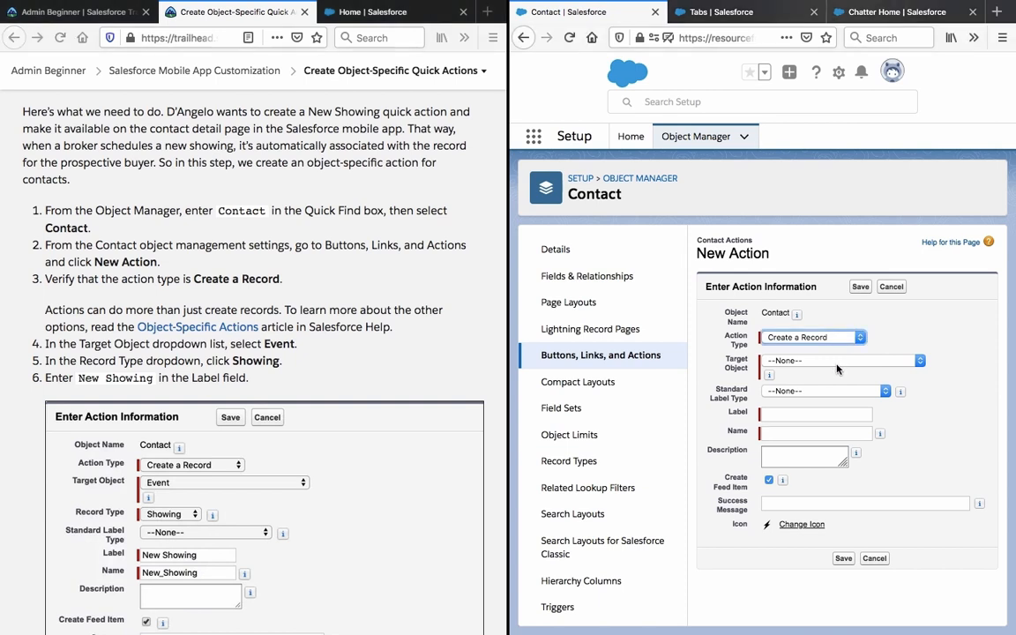
left_click(838, 362)
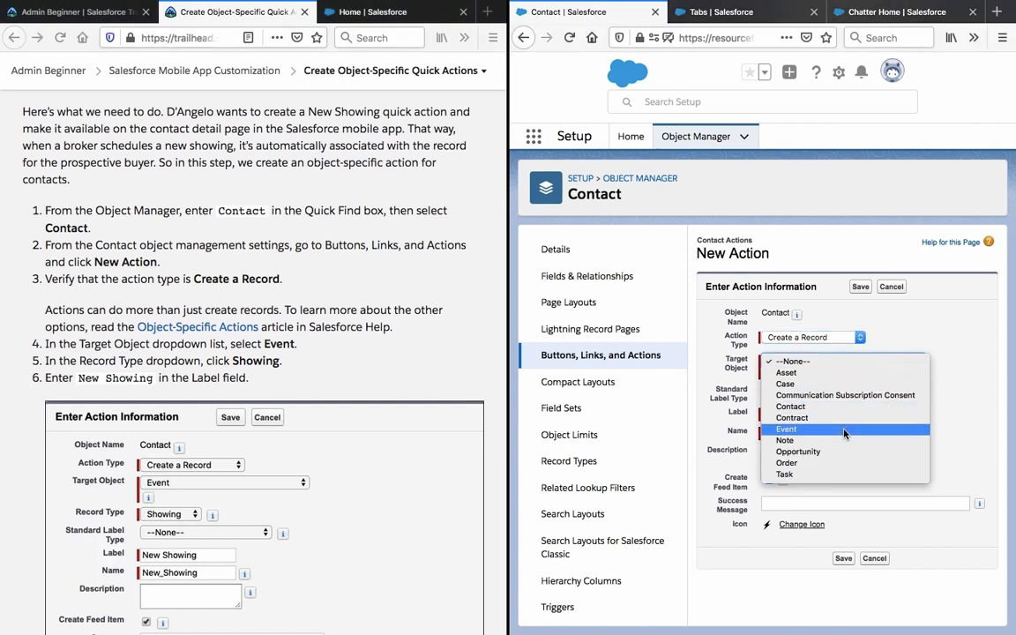
left_click(785, 428)
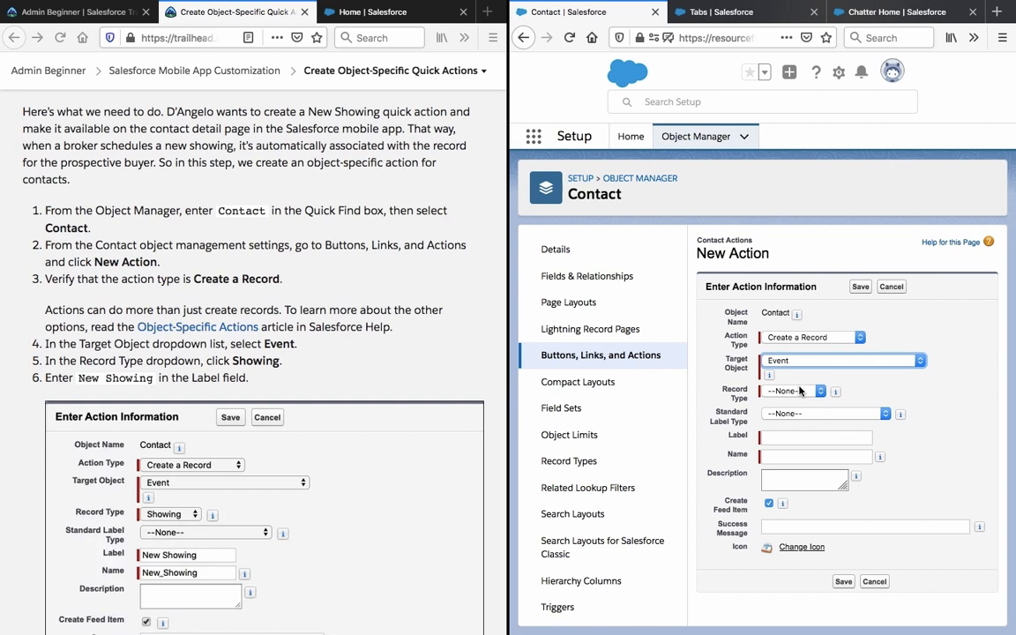
Choose the Showing record type, label the action 'New Showing', and save it.
left_click(799, 391)
left_click(792, 402)
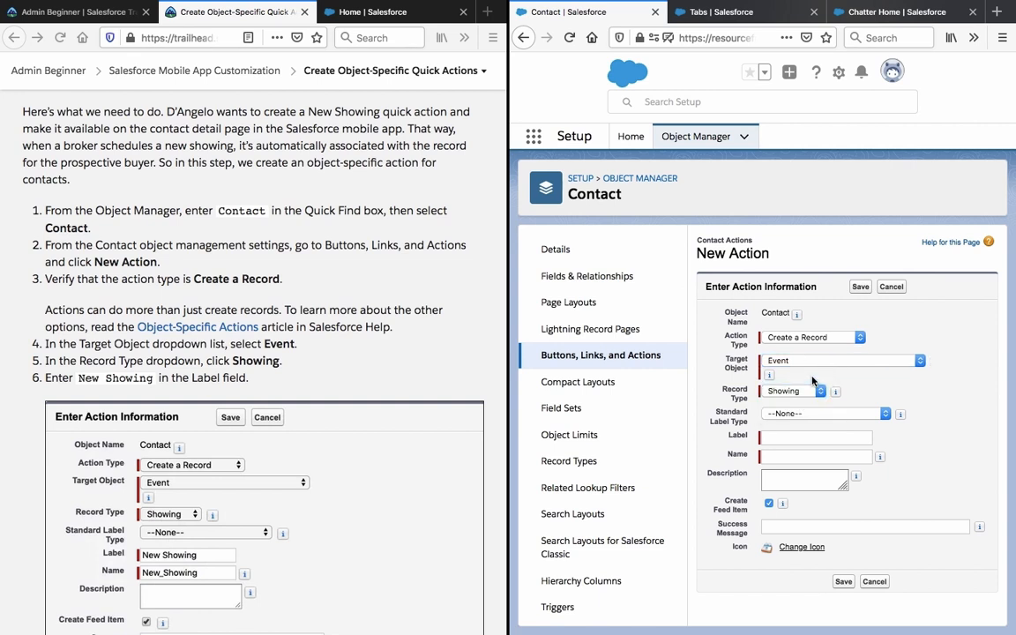
left_click(807, 415)
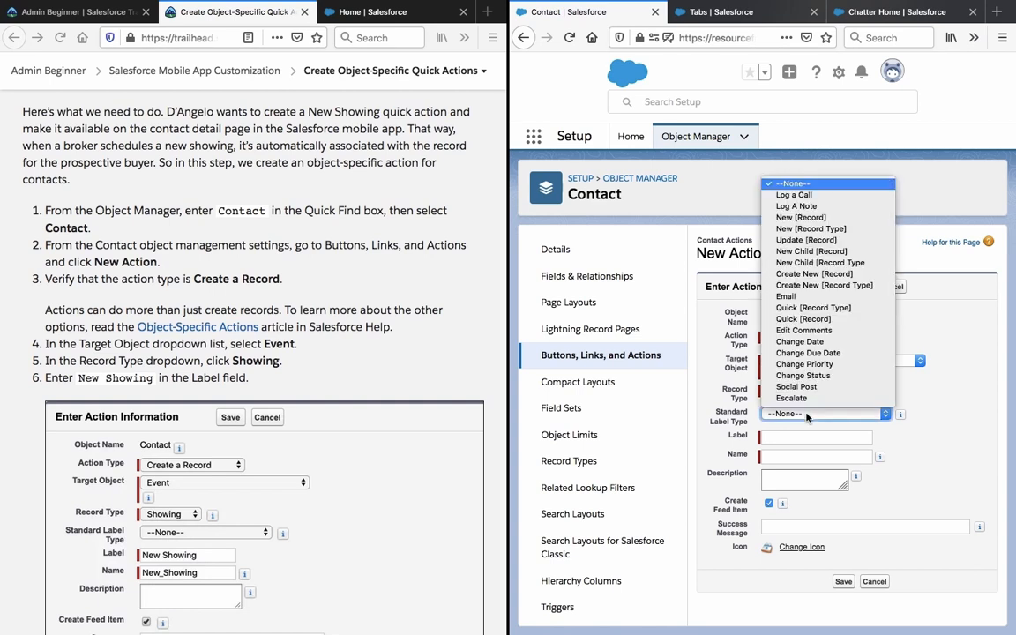
left_click(807, 414)
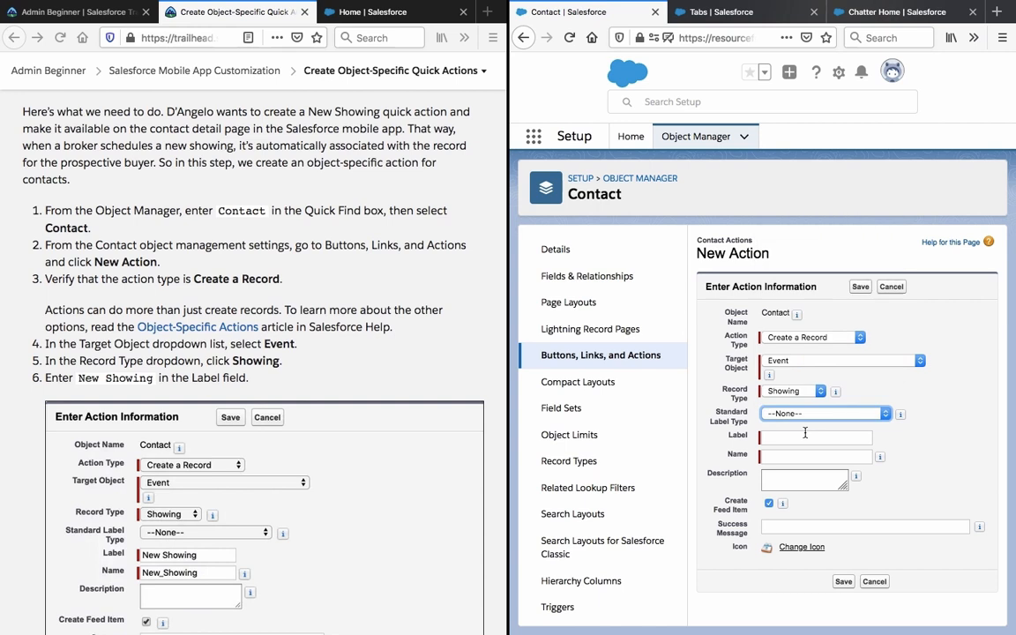
left_click(805, 435)
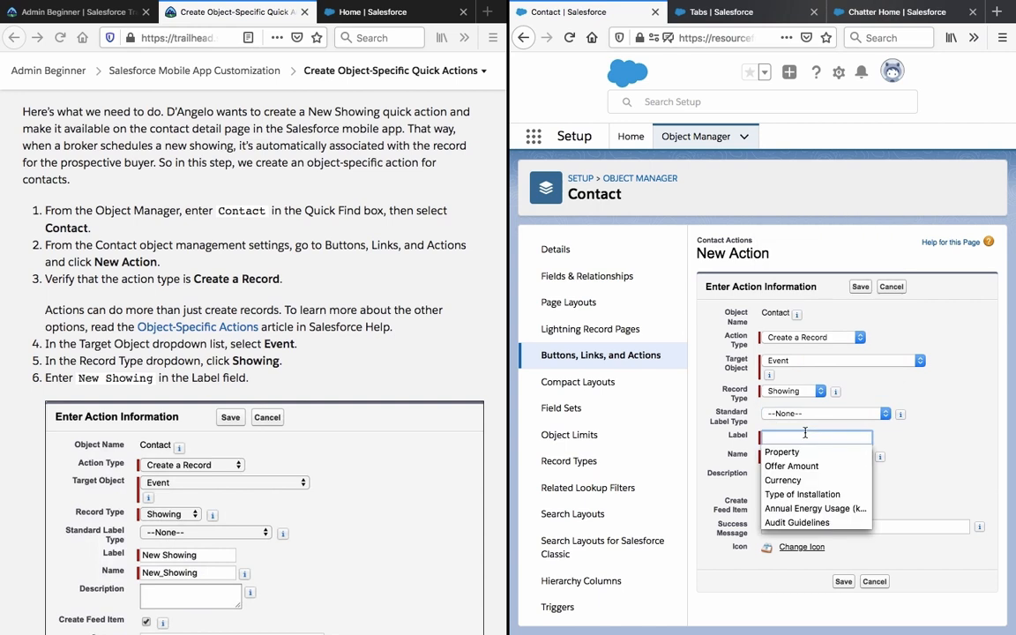
type("New")
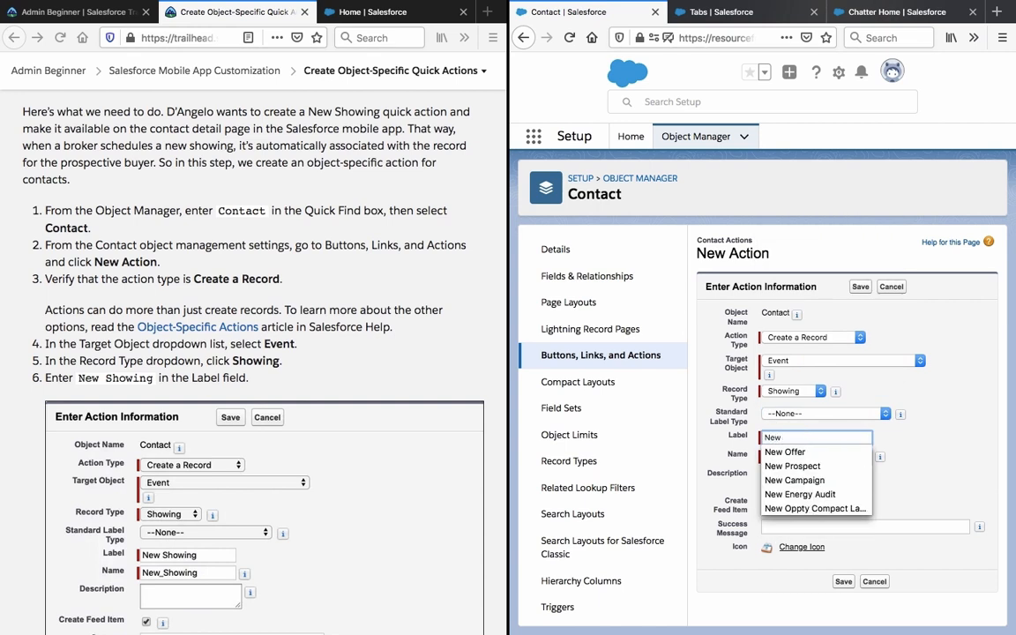
type(" Showing")
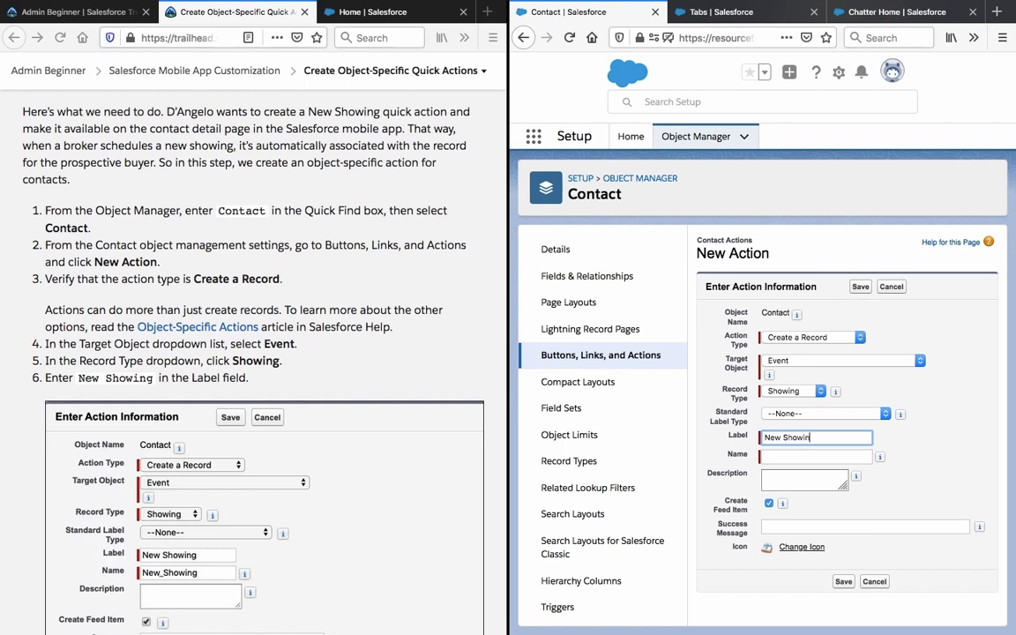
left_click(941, 470)
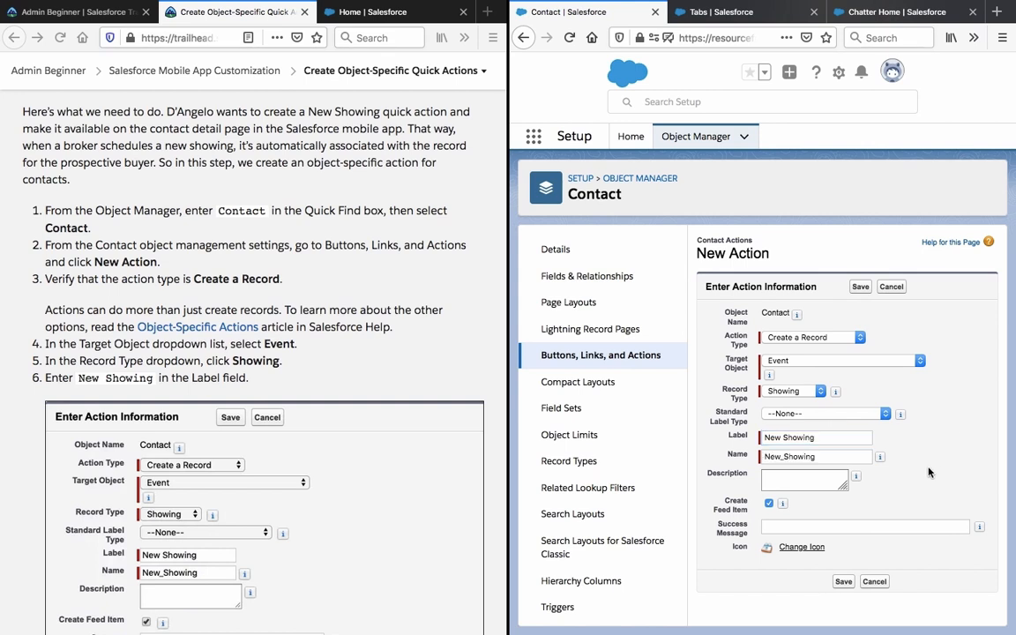
scroll(254, 353, "down", 6)
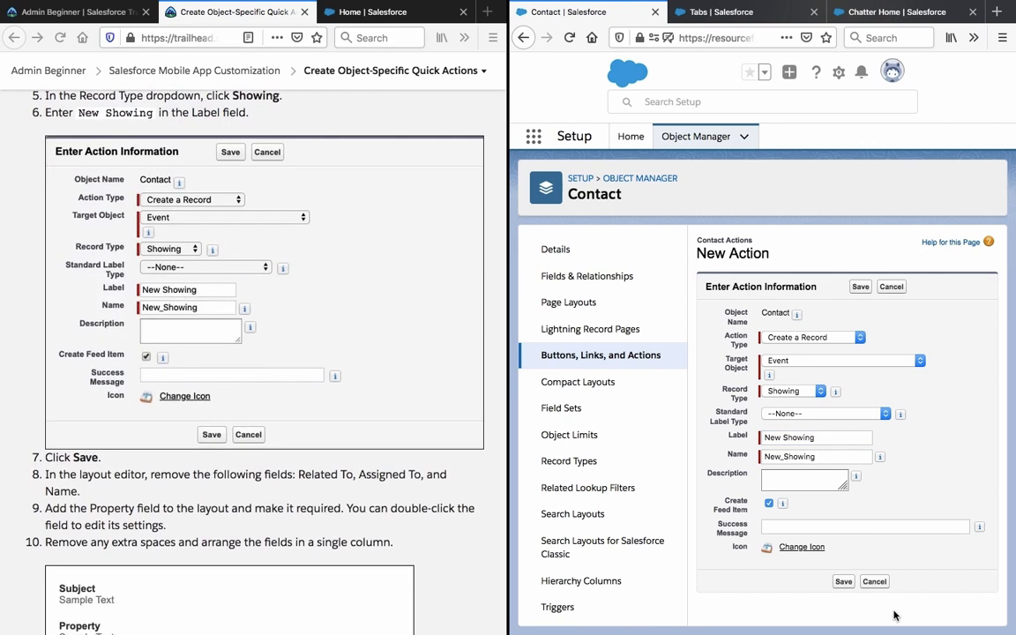
left_click(843, 581)
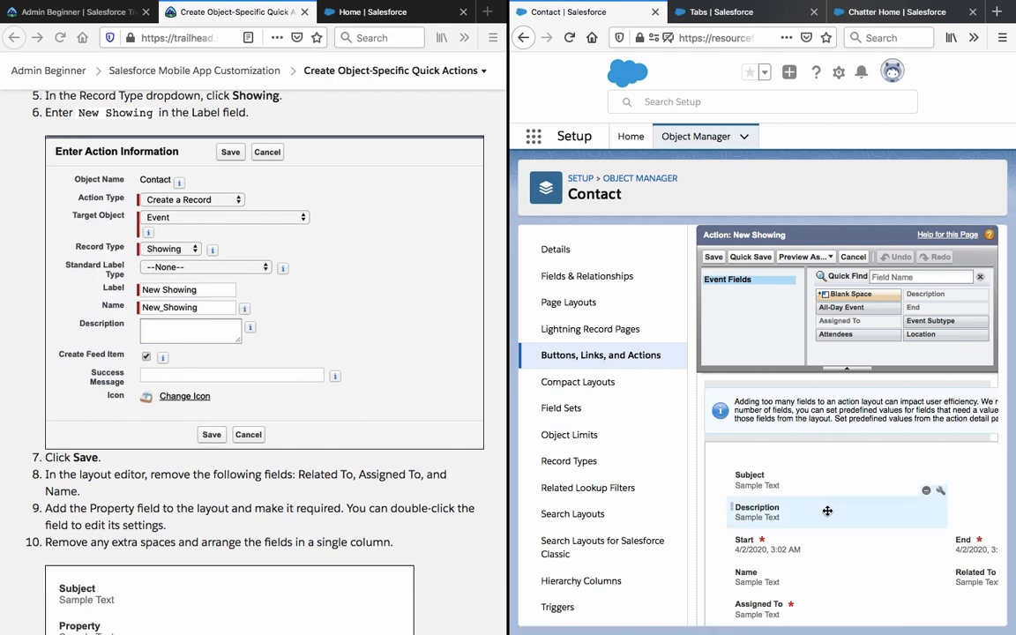
Remove the Assigned To field from the New Showing action layout.
scroll(830, 513, "down", 3)
scroll(808, 494, "up", 1)
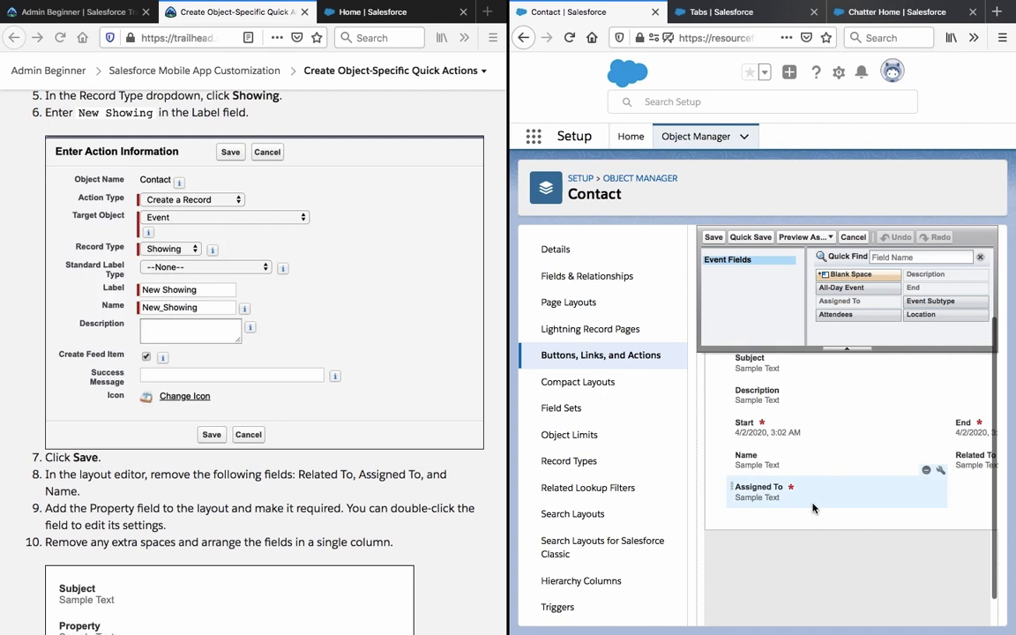
left_click_drag(803, 483, 760, 302)
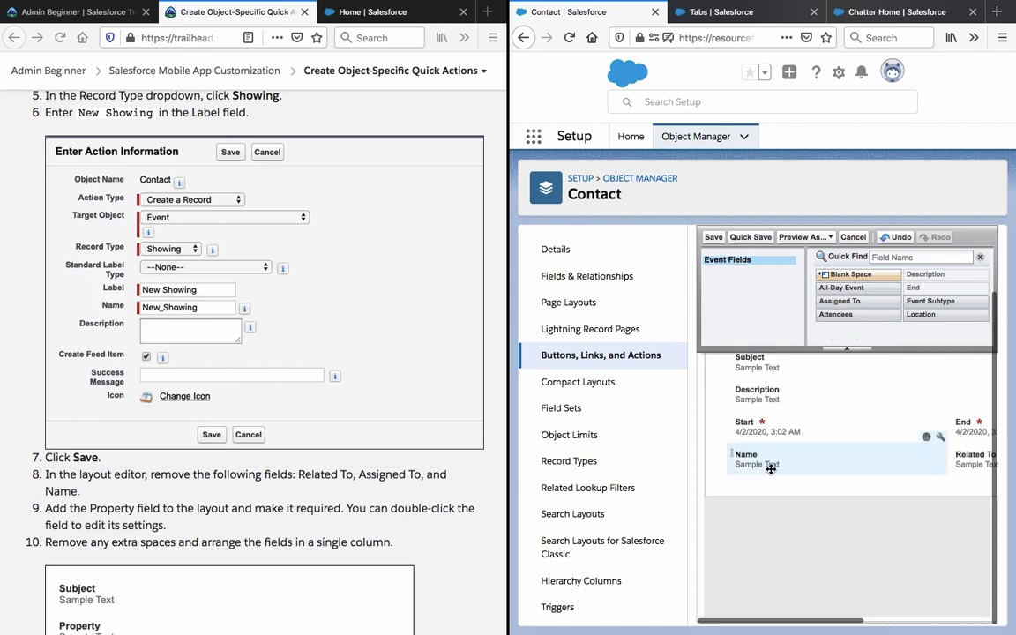
left_click_drag(766, 465, 768, 304)
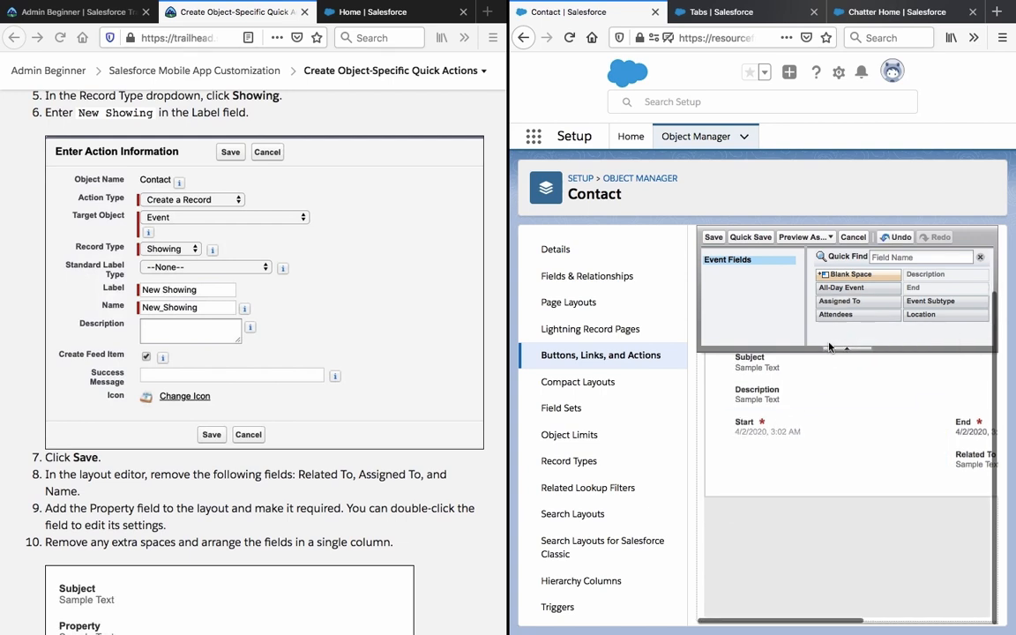
Remove Related To and move End into the single column under Subject, Description and Start.
scroll(830, 557, "right", 3)
left_click_drag(859, 457, 891, 331)
left_click_drag(885, 460, 912, 327)
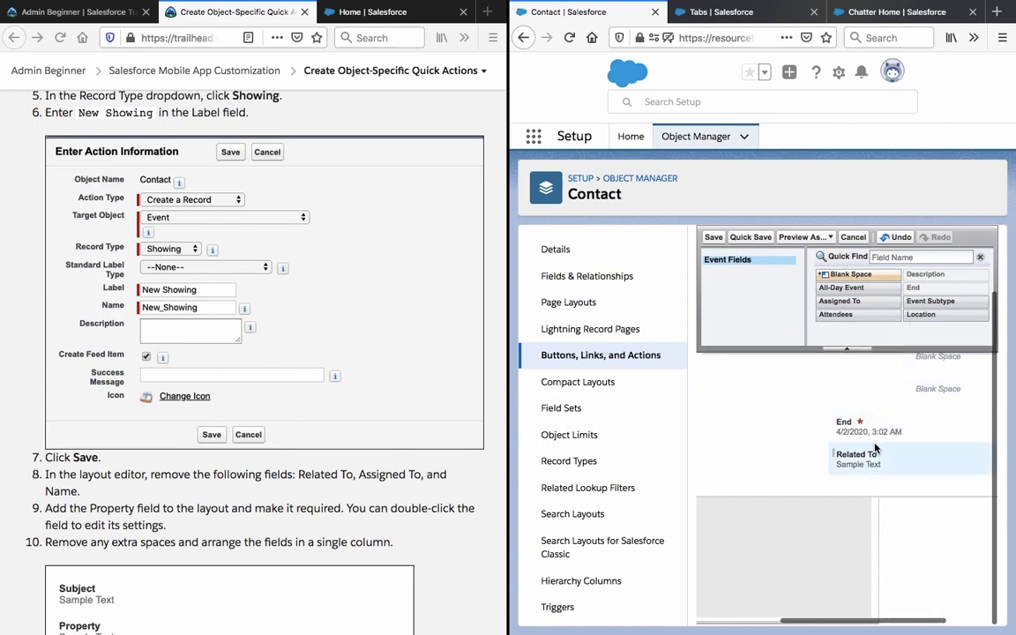
left_click_drag(875, 439, 759, 291)
left_click(862, 462)
scroll(847, 518, "up", 2)
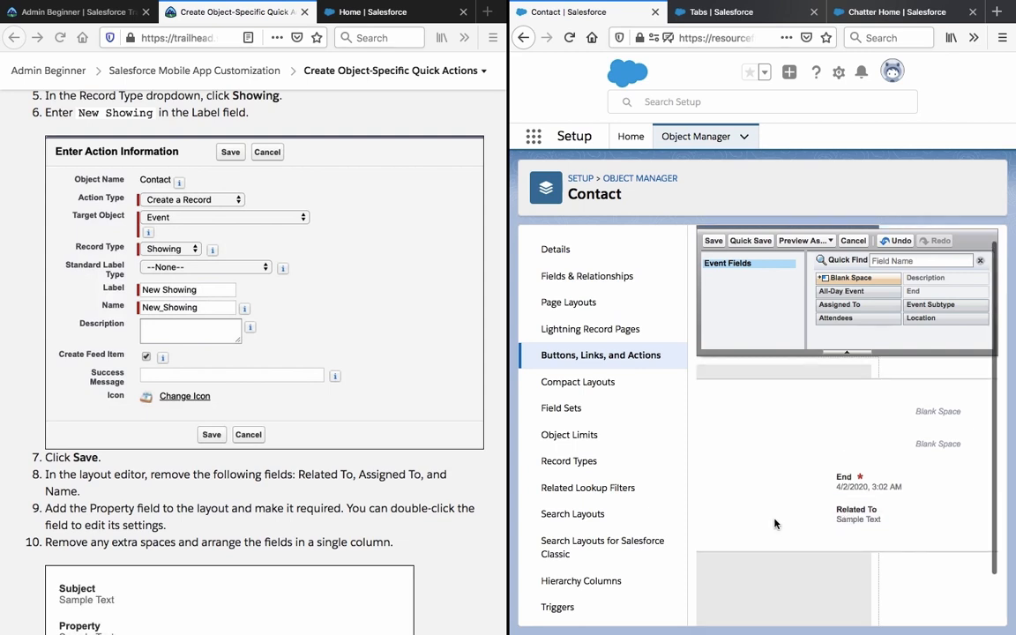
left_click_drag(863, 516, 856, 256)
left_click_drag(853, 506, 841, 555)
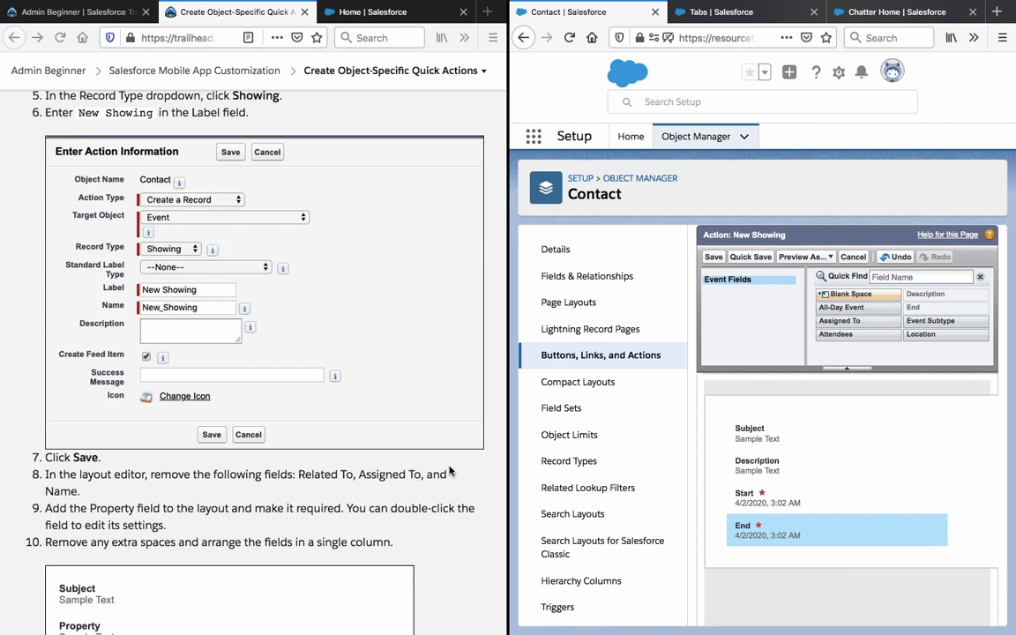
Save the trimmed layout, accepting the Assigned To warning.
scroll(450, 471, "down", 2)
scroll(449, 471, "down", 6)
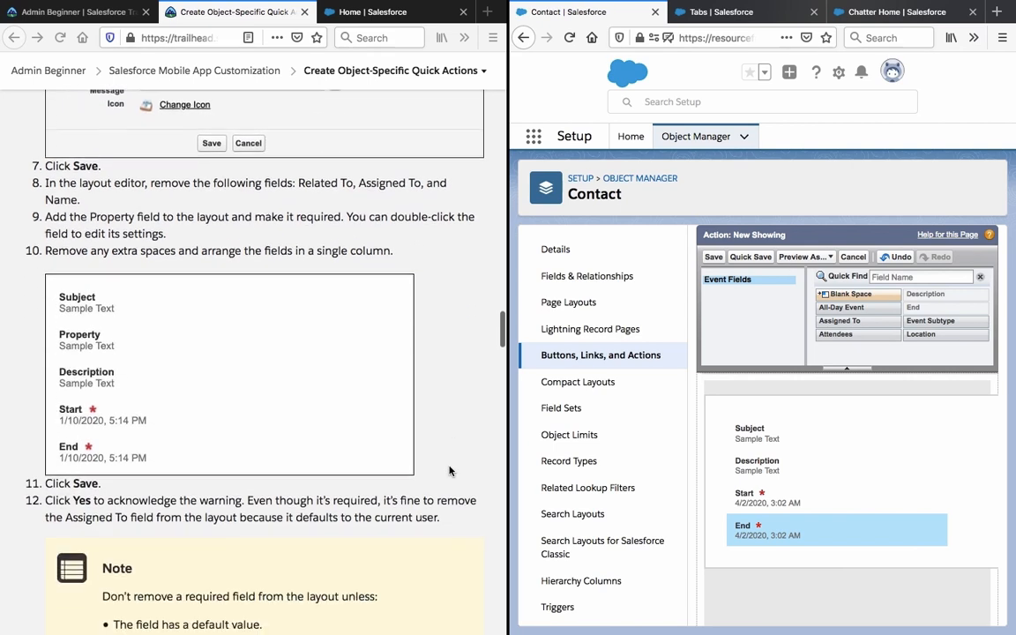
left_click(714, 257)
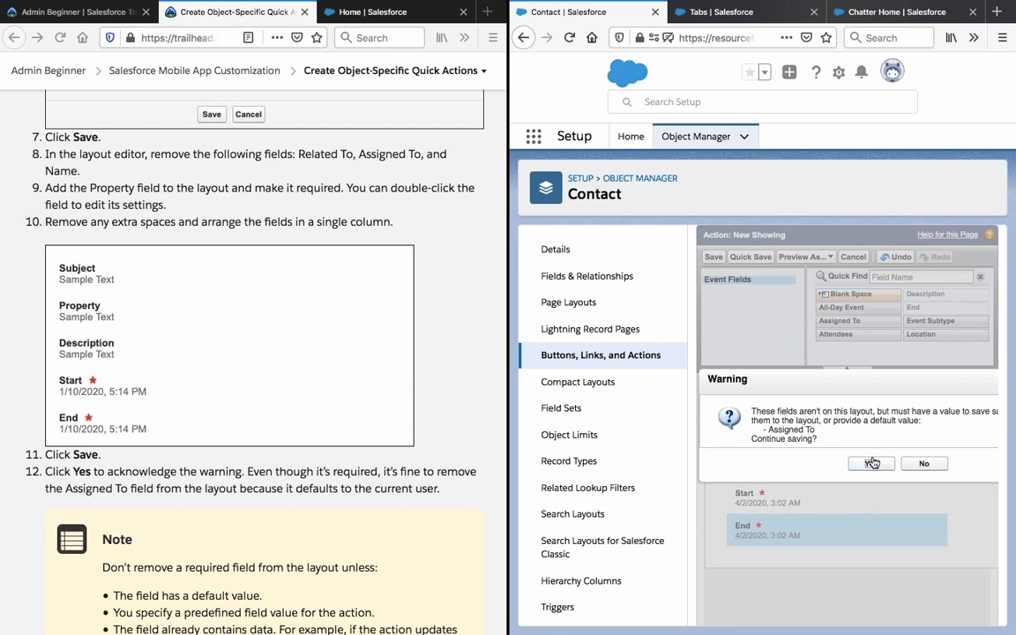
left_click(872, 463)
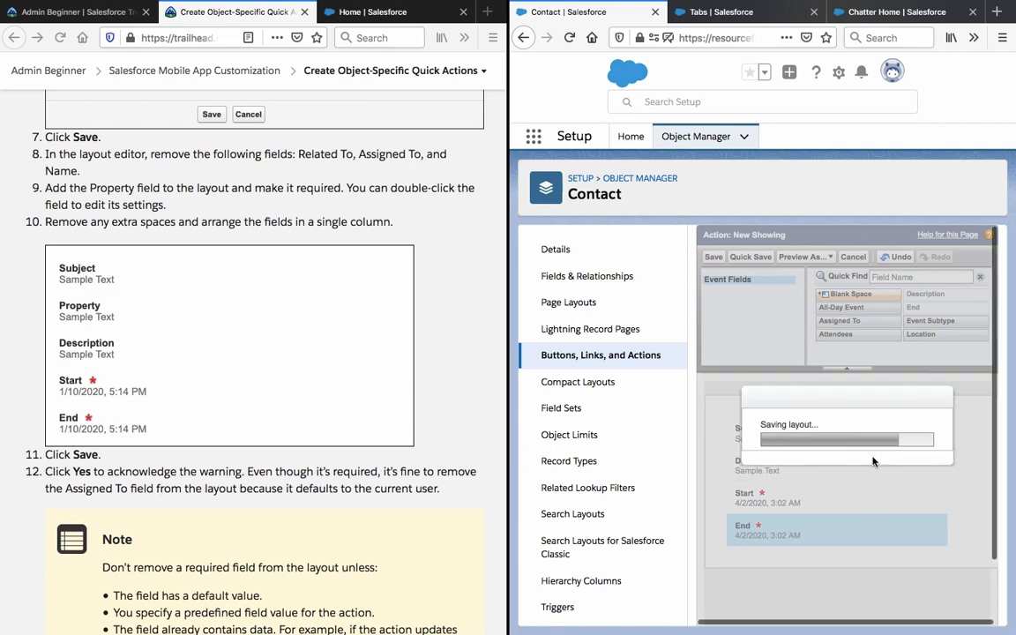
scroll(348, 502, "down", 3)
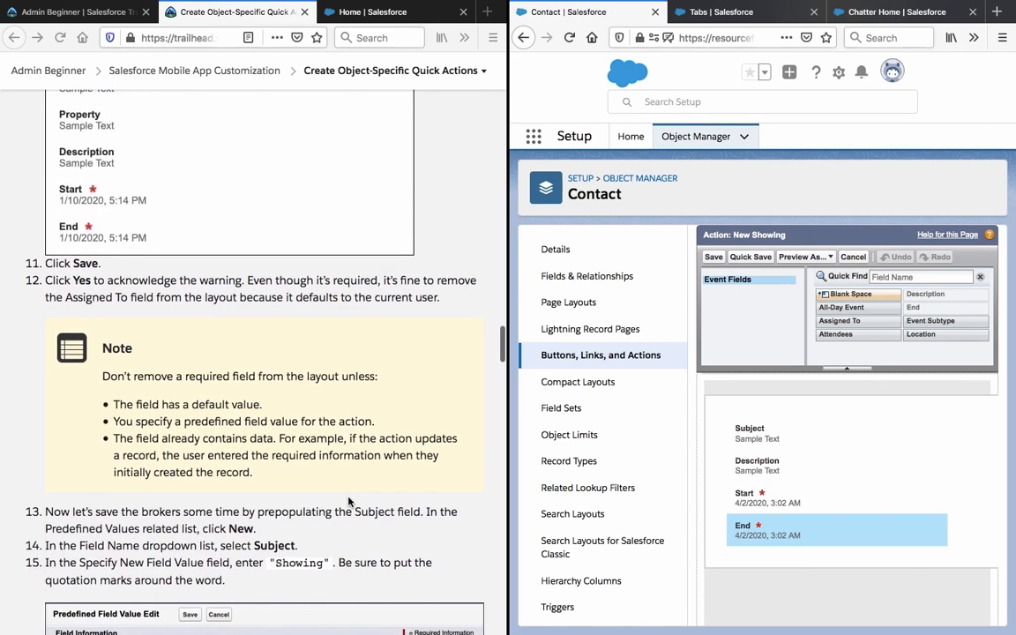
left_click(225, 275)
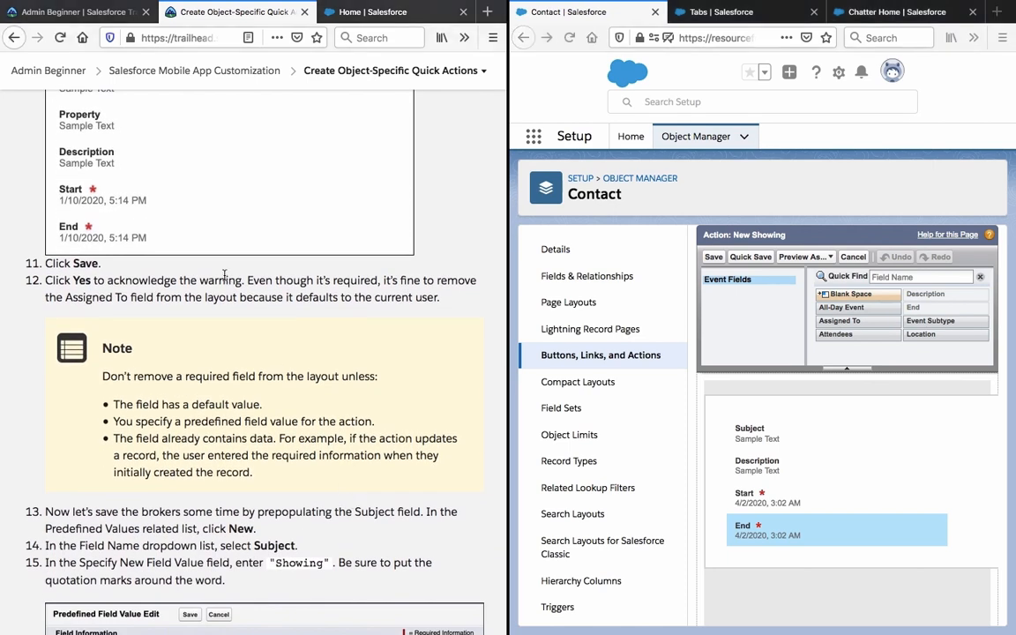
triple_click(217, 279)
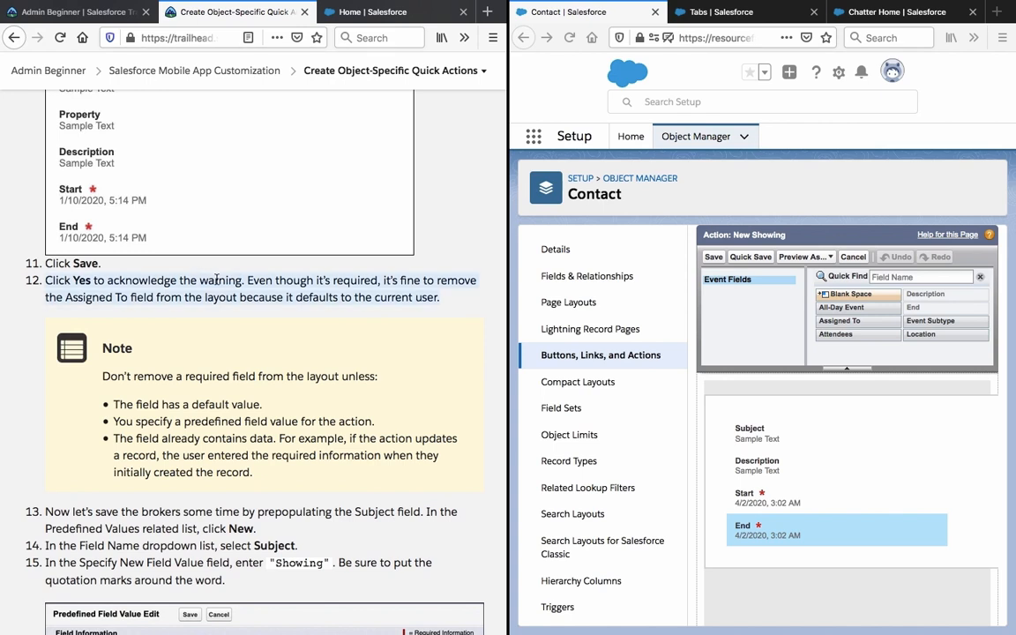
scroll(216, 280, "down", 3)
triple_click(210, 227)
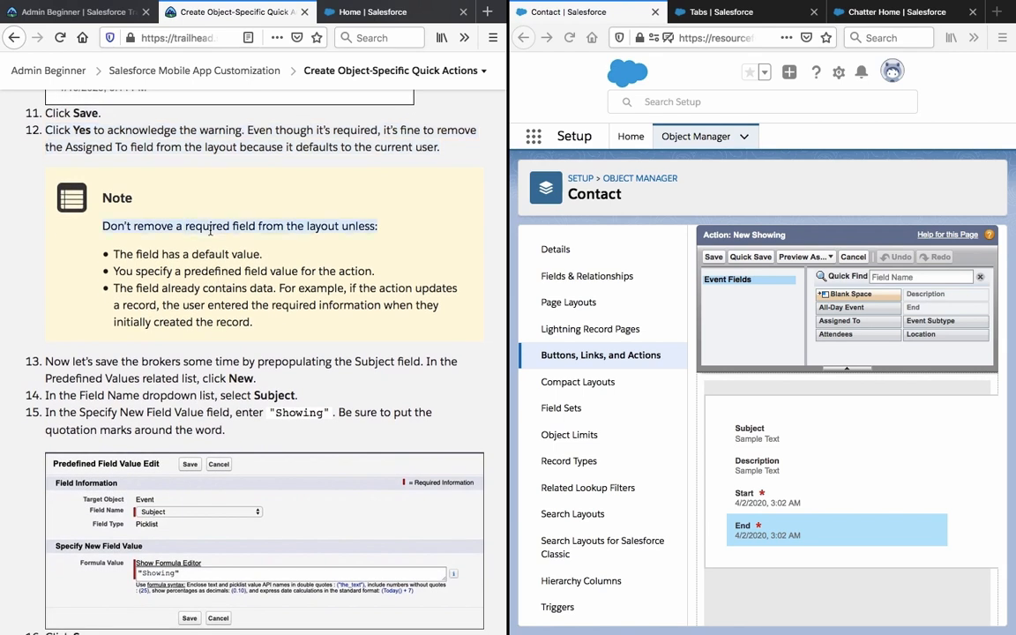
triple_click(191, 255)
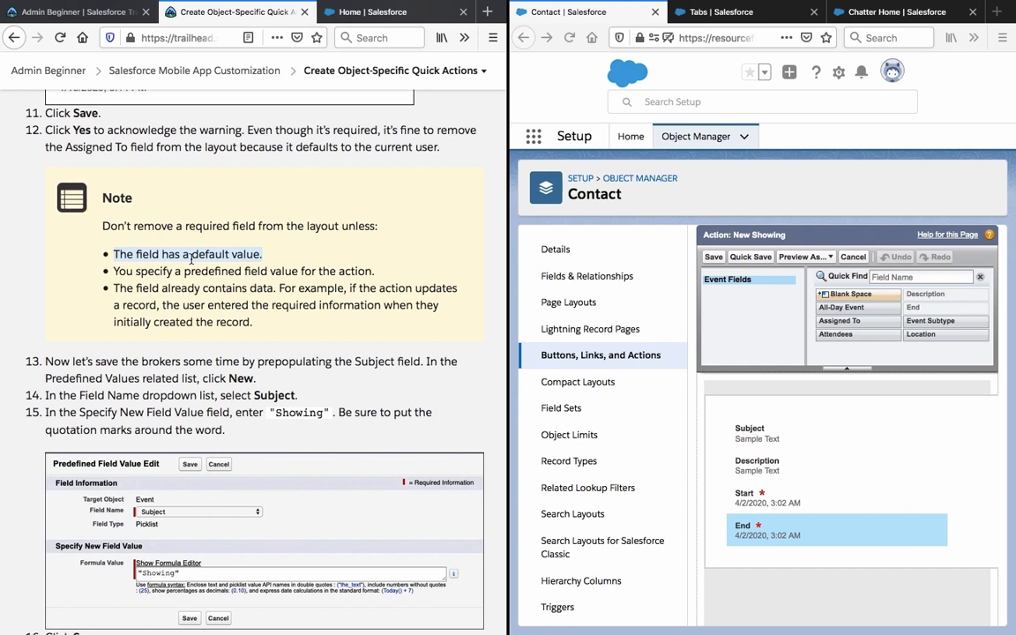
triple_click(187, 272)
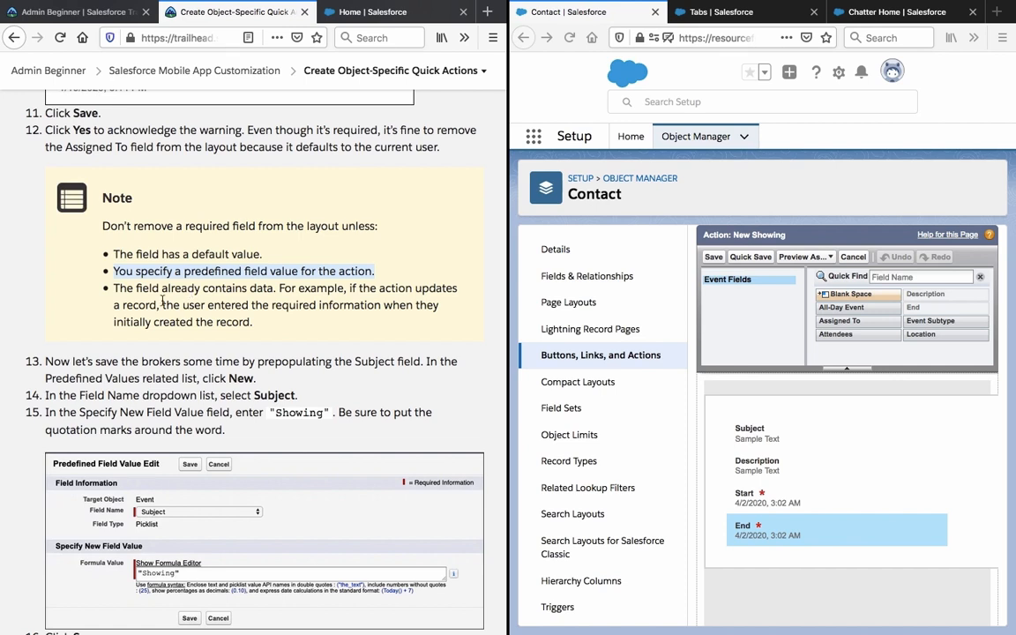
double_click(162, 364)
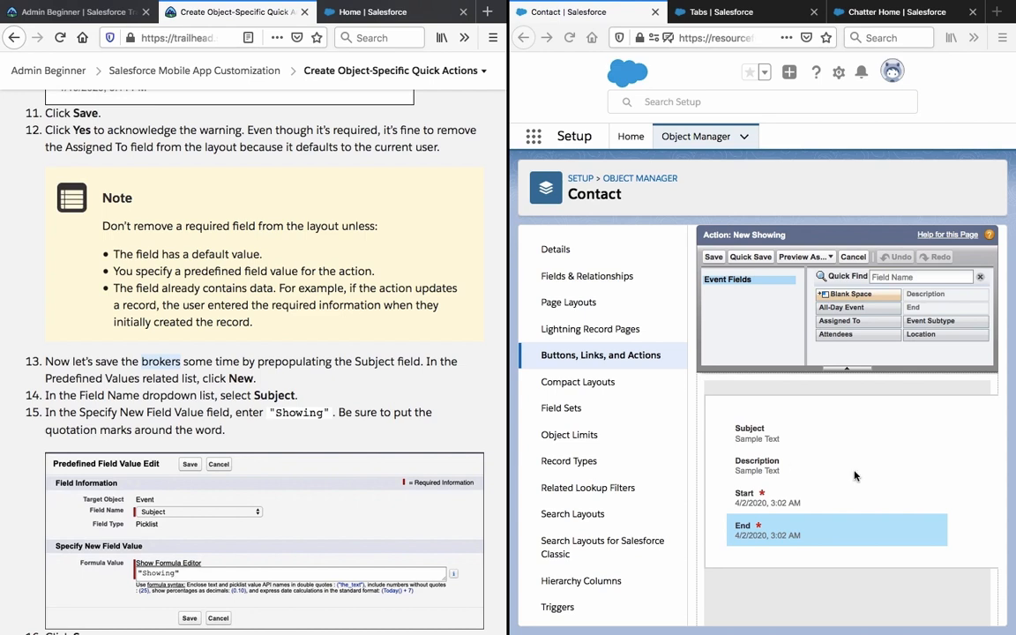
Open the Subject field's properties in the layout and close them without changes.
left_click(798, 432)
left_click(800, 431)
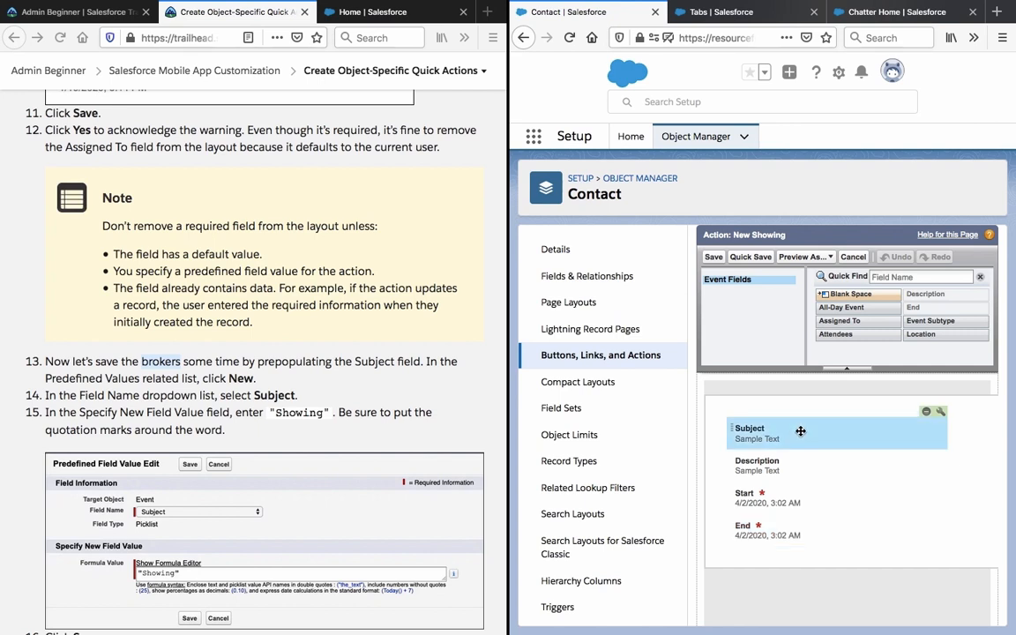
left_click(942, 414)
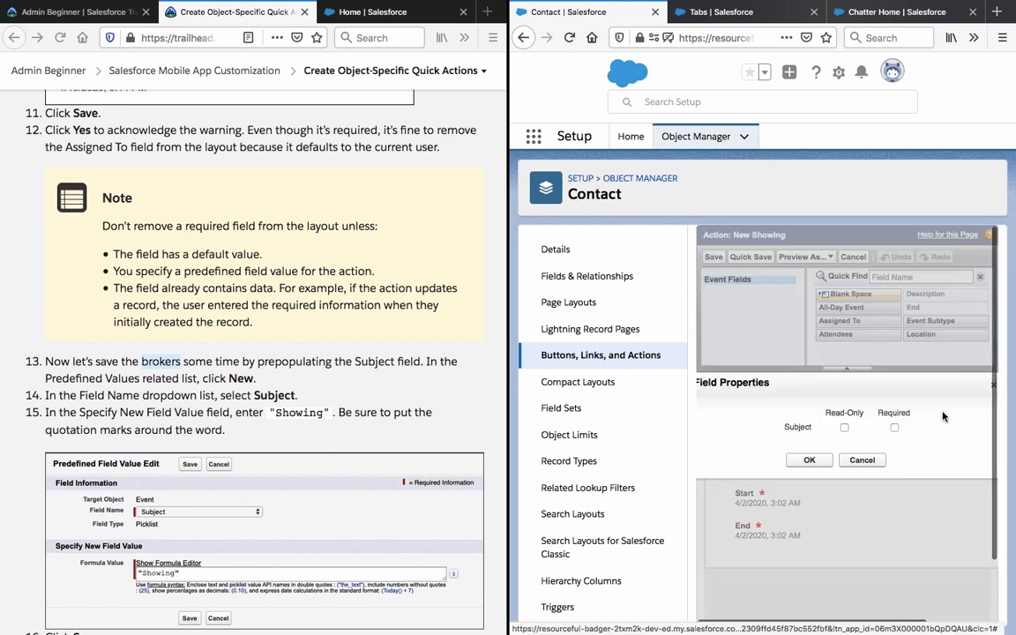
left_click(866, 460)
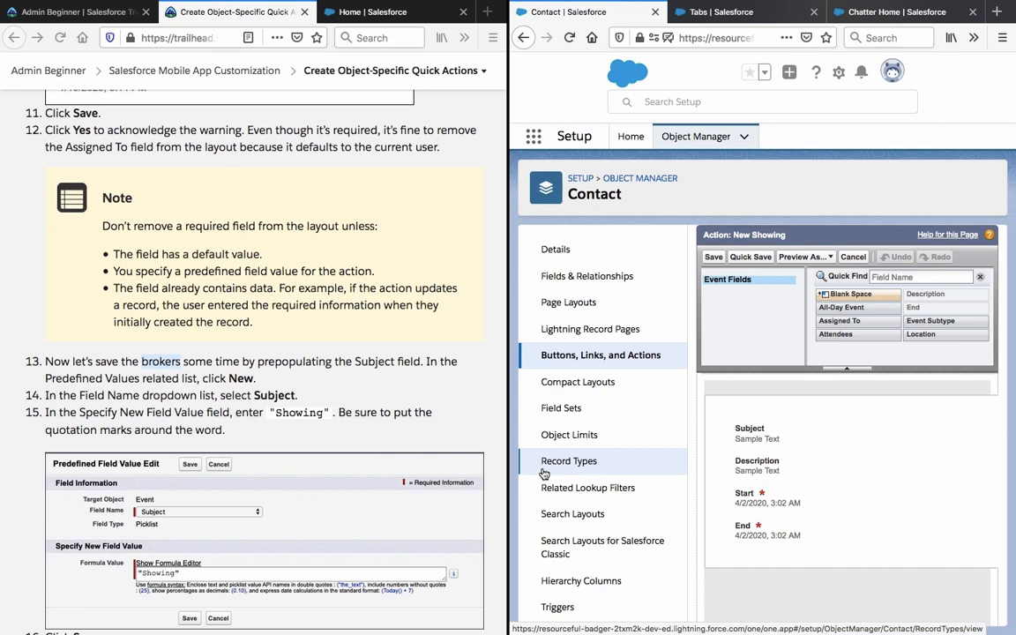
Save the New Showing layout again, confirming past the Assigned To warning.
scroll(806, 503, "down", 2)
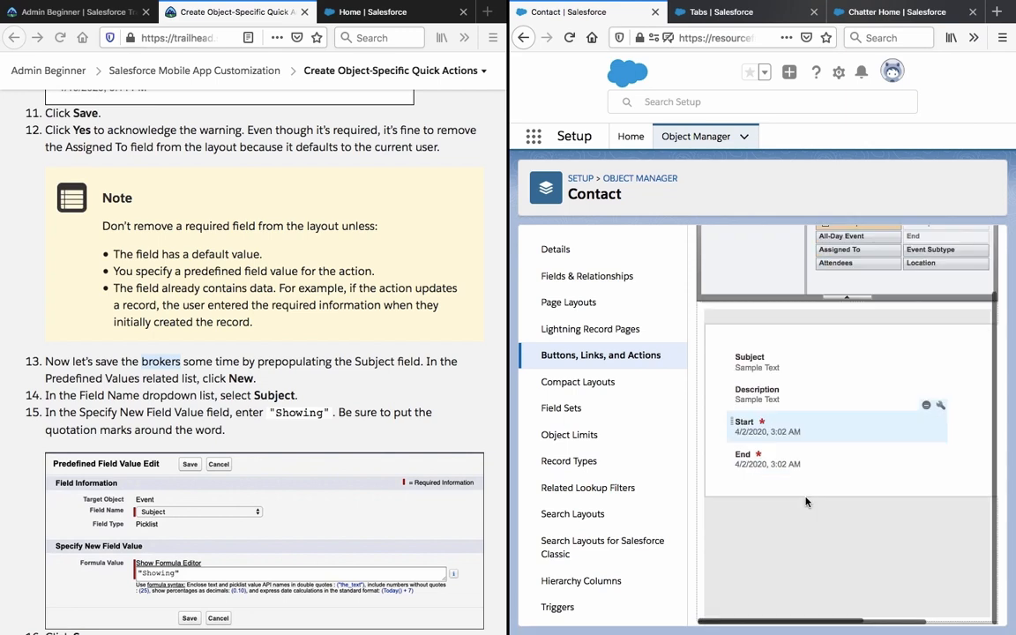
scroll(807, 503, "up", 2)
left_click(714, 256)
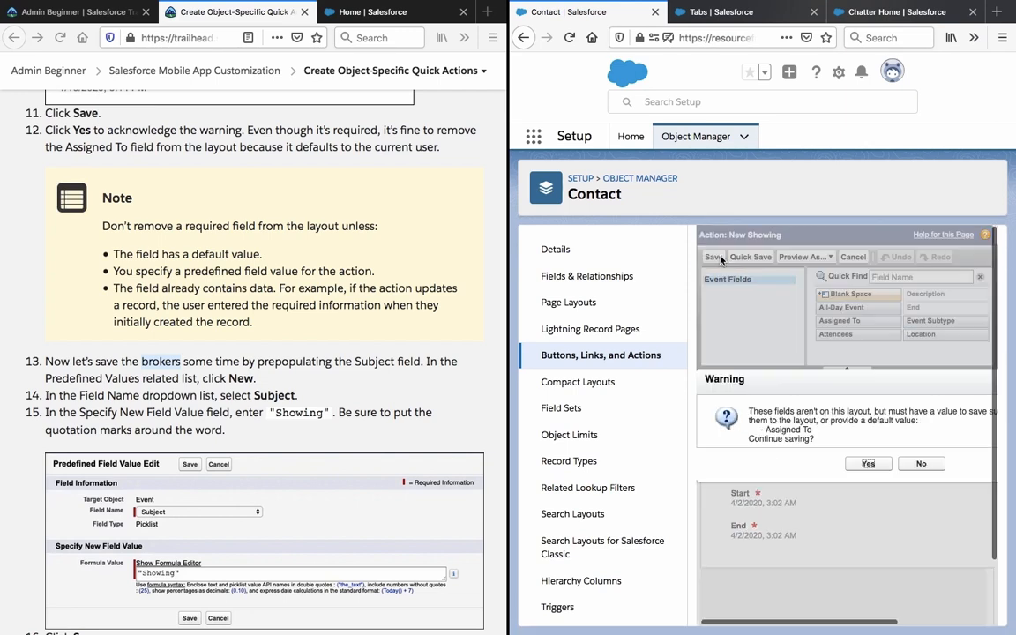
left_click(870, 464)
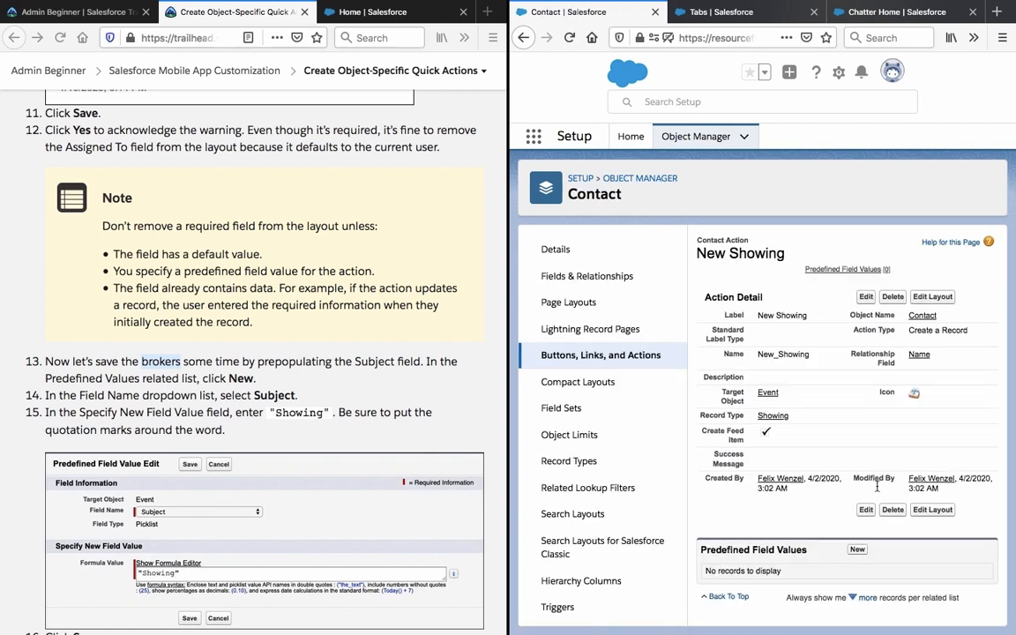
Add a predefined field value setting Subject to the formula value "Showing".
left_click(856, 551)
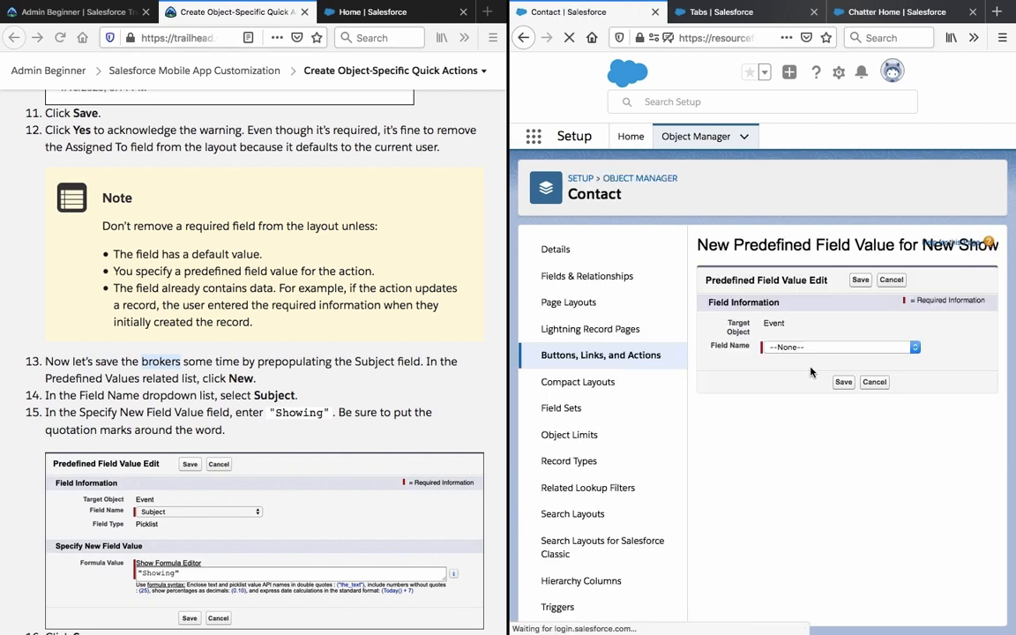
left_click(811, 348)
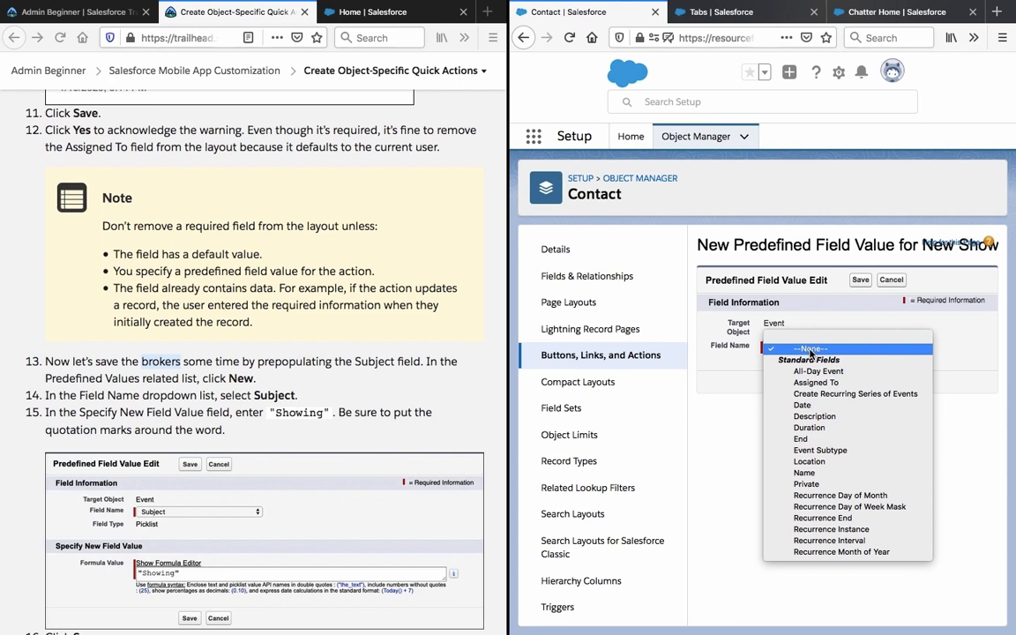
key("s")
key("Down")
key("Down")
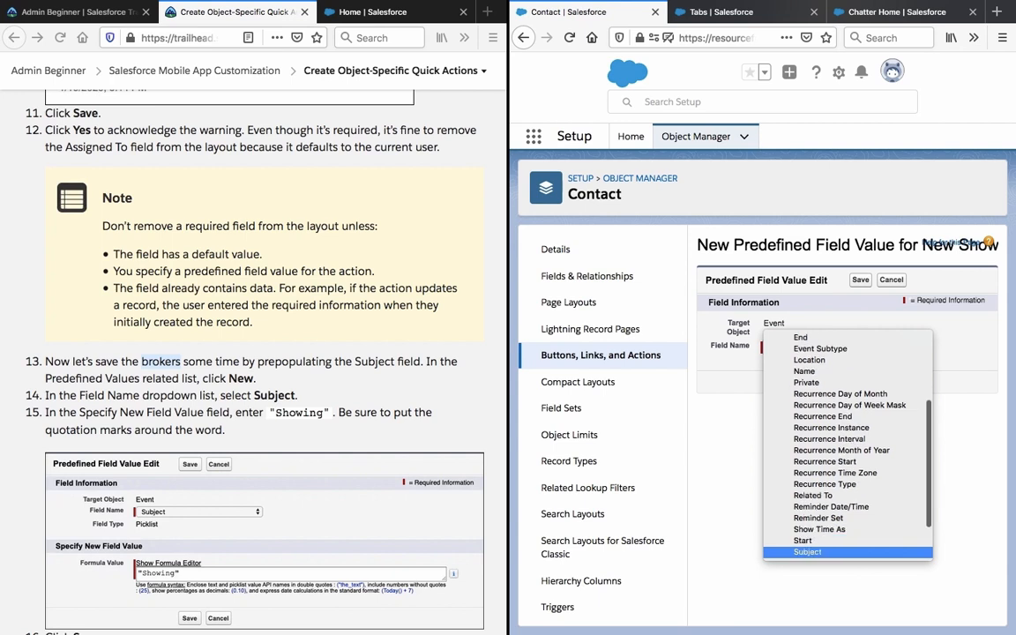
key("Return")
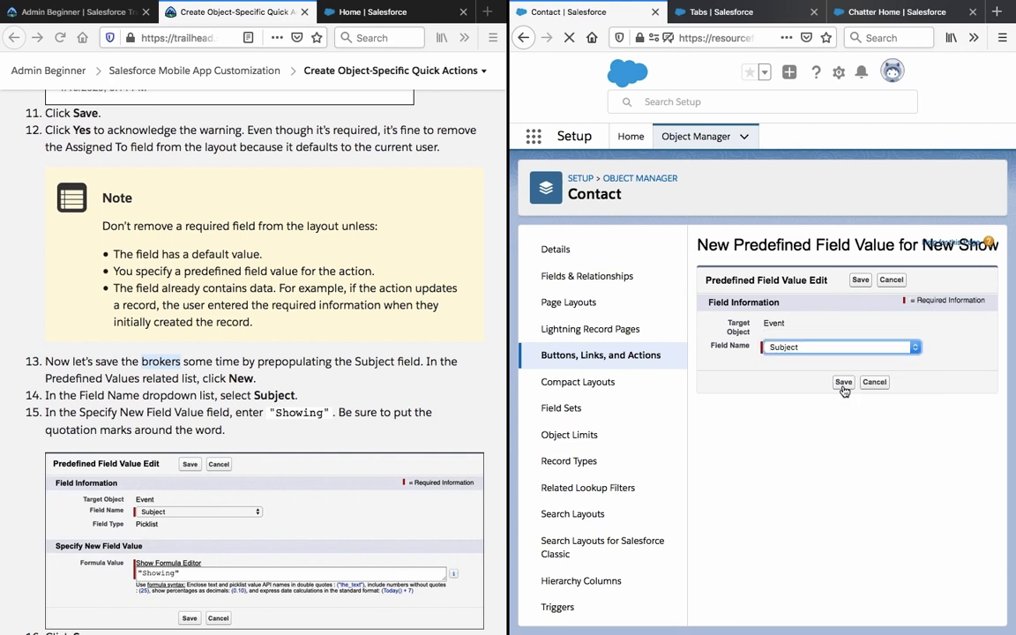
left_click(819, 422)
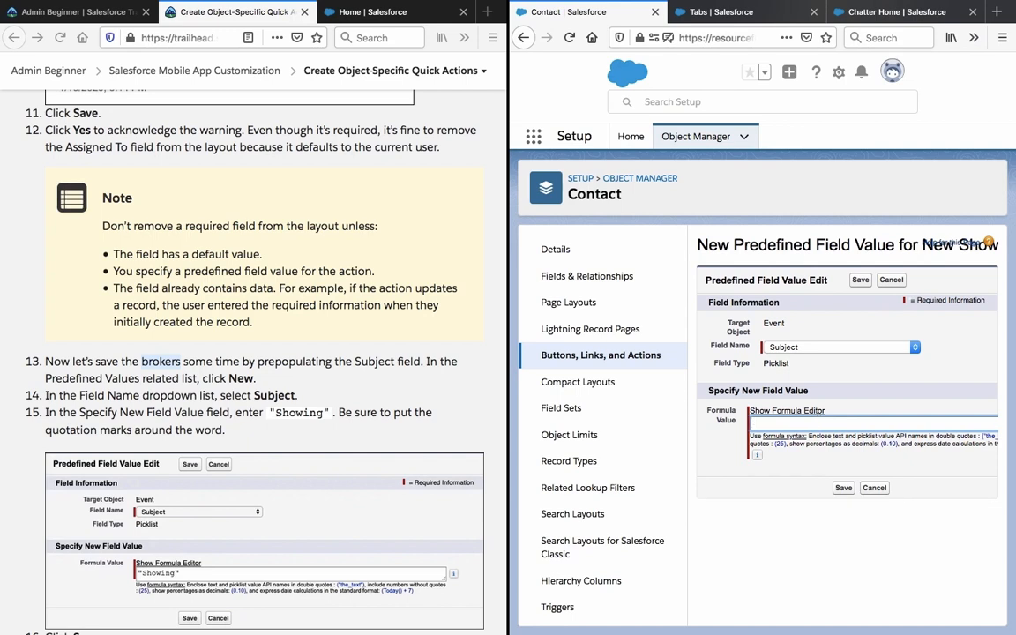
type("\"Showing\"")
left_click(844, 488)
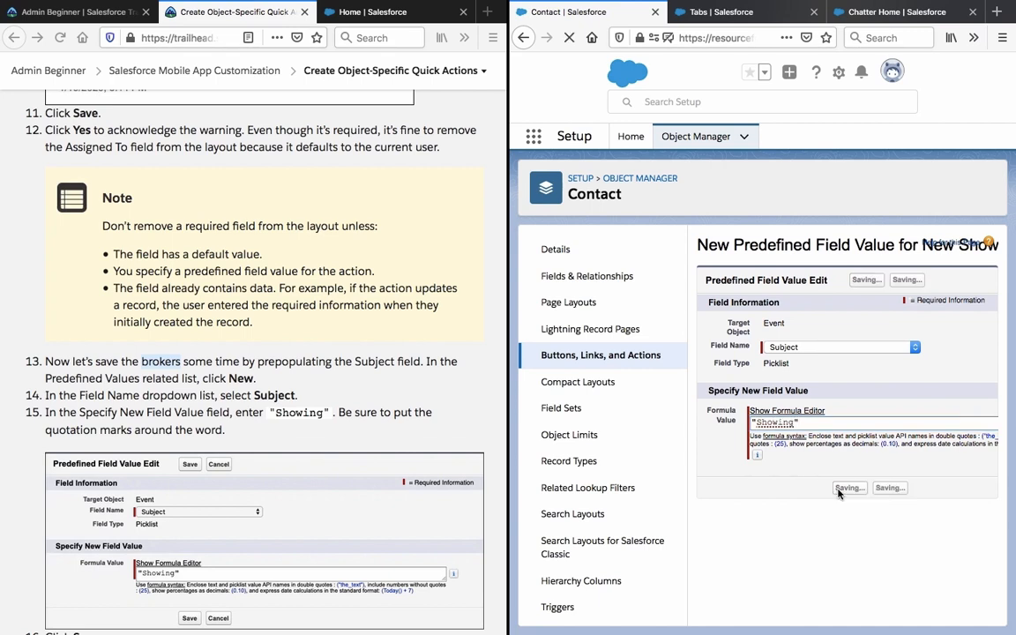
scroll(400, 449, "down", 3)
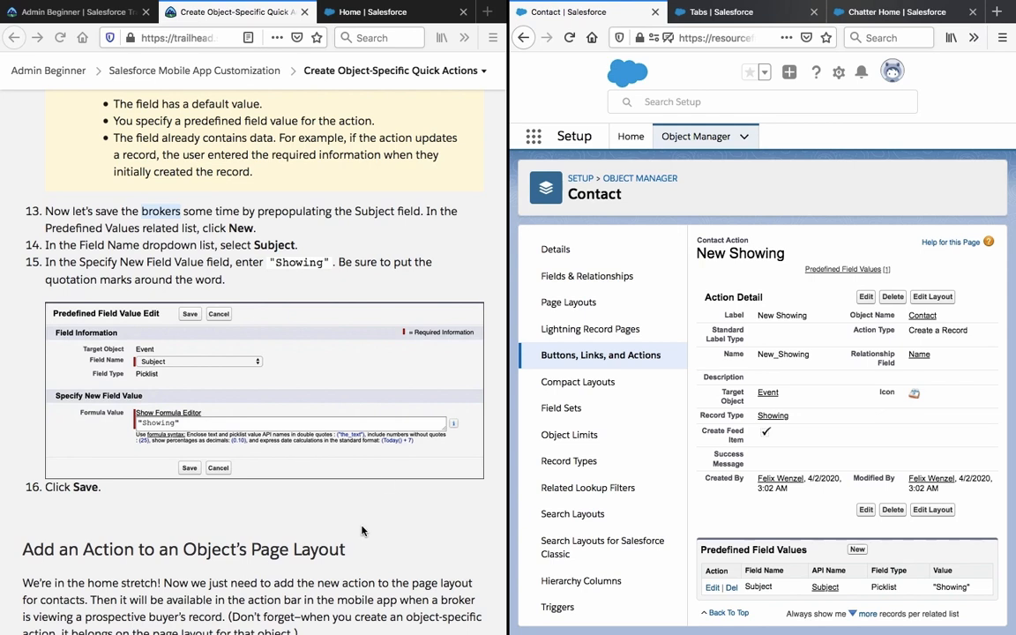
scroll(360, 533, "down", 5)
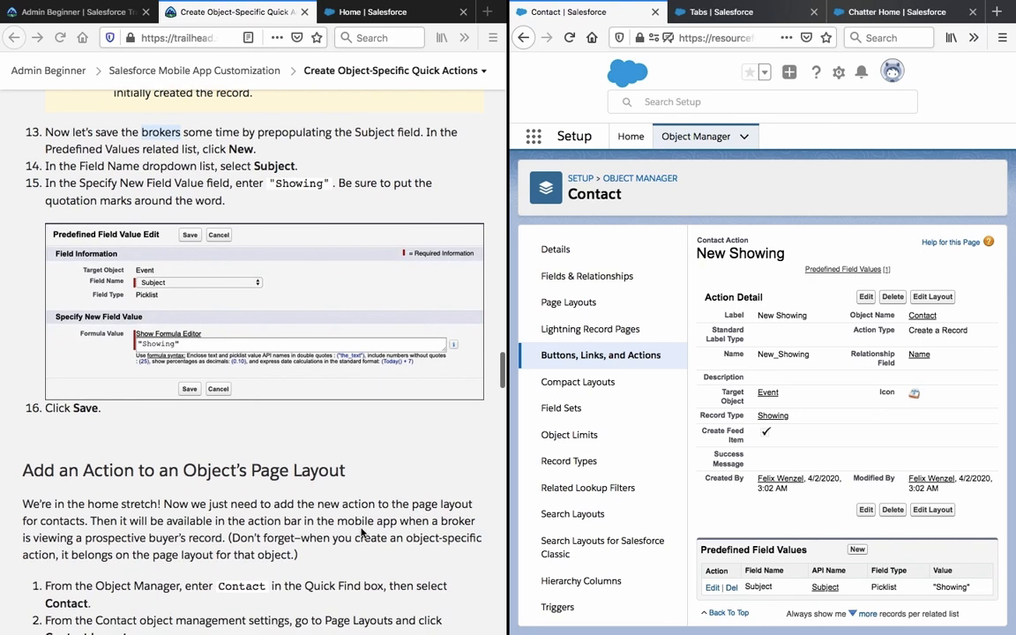
scroll(361, 532, "down", 3)
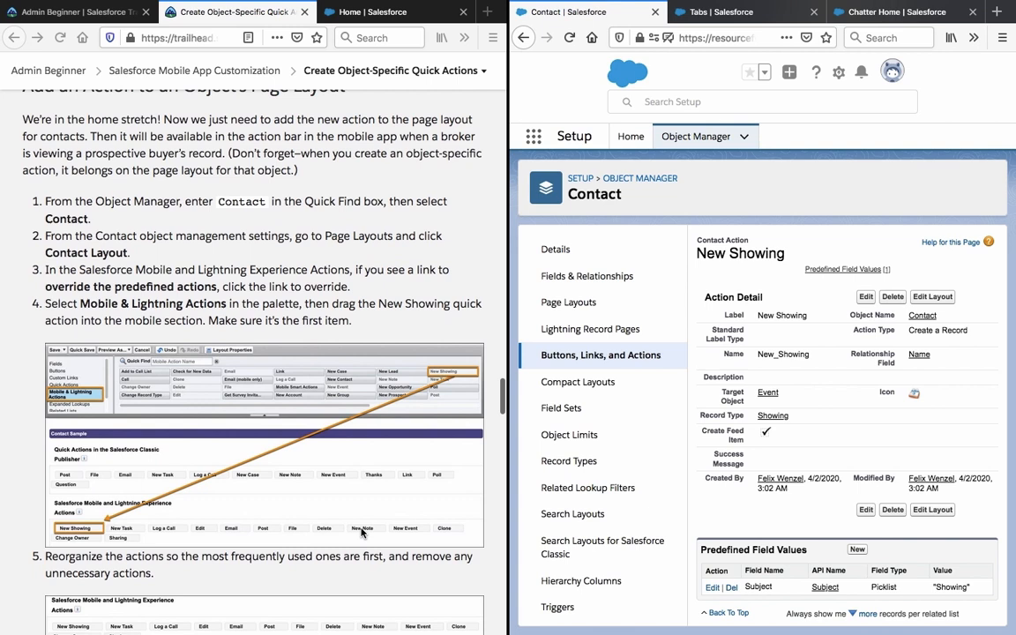
scroll(361, 533, "up", 2)
scroll(361, 533, "down", 1)
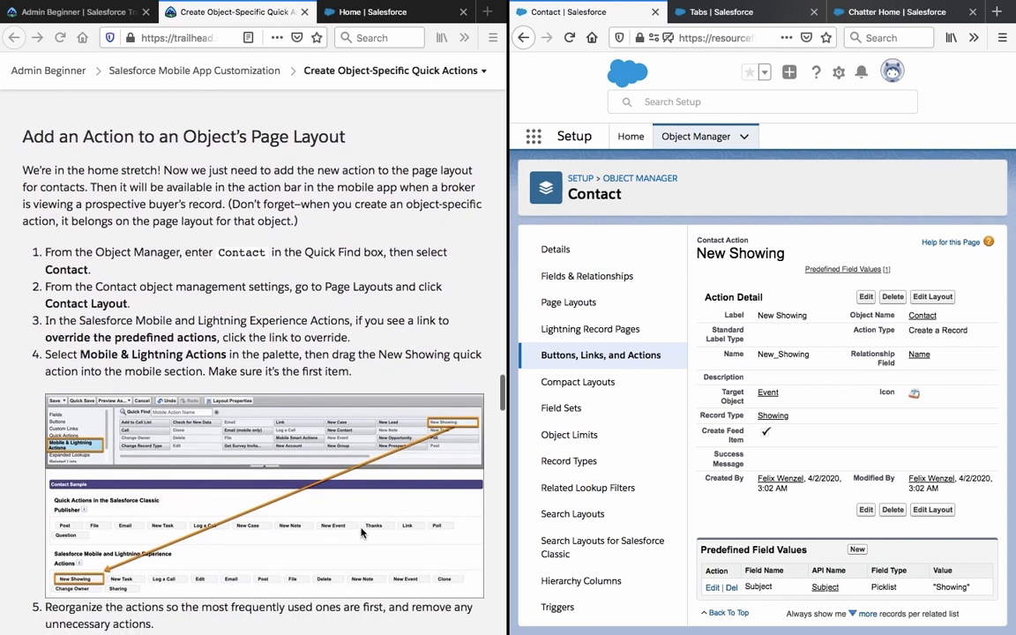
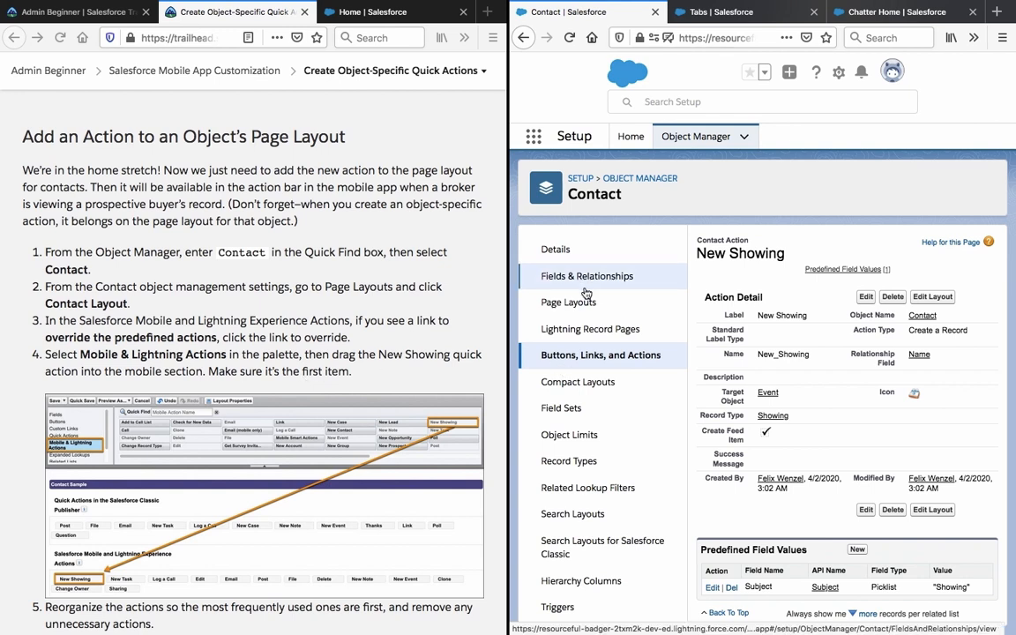
From the Contact object's Page Layouts list, open Contact Layout in the layout editor.
scroll(586, 293, "down", 1)
scroll(586, 293, "up", 1)
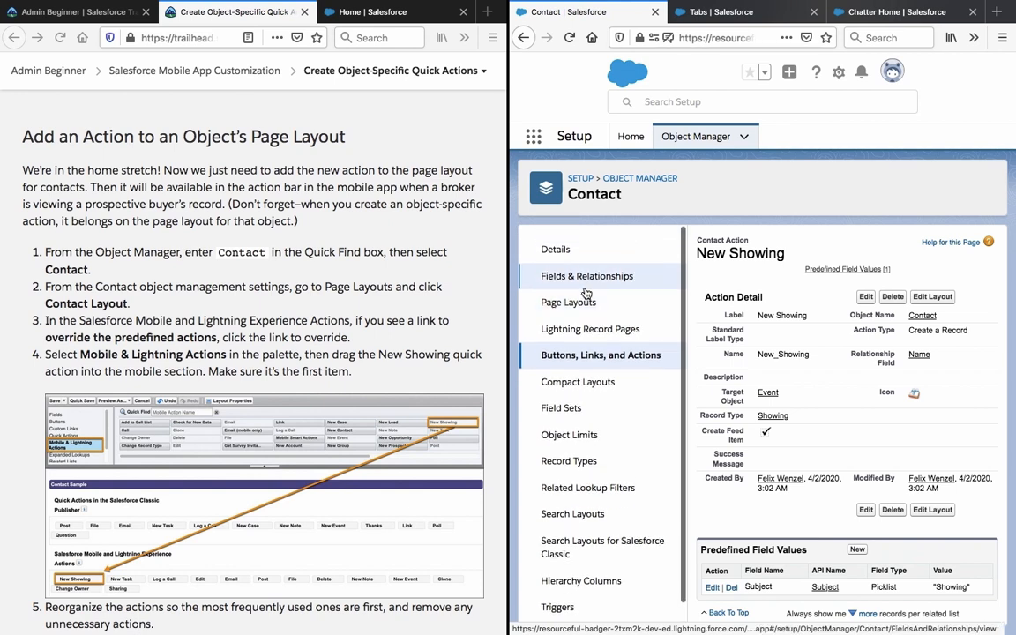
left_click(589, 303)
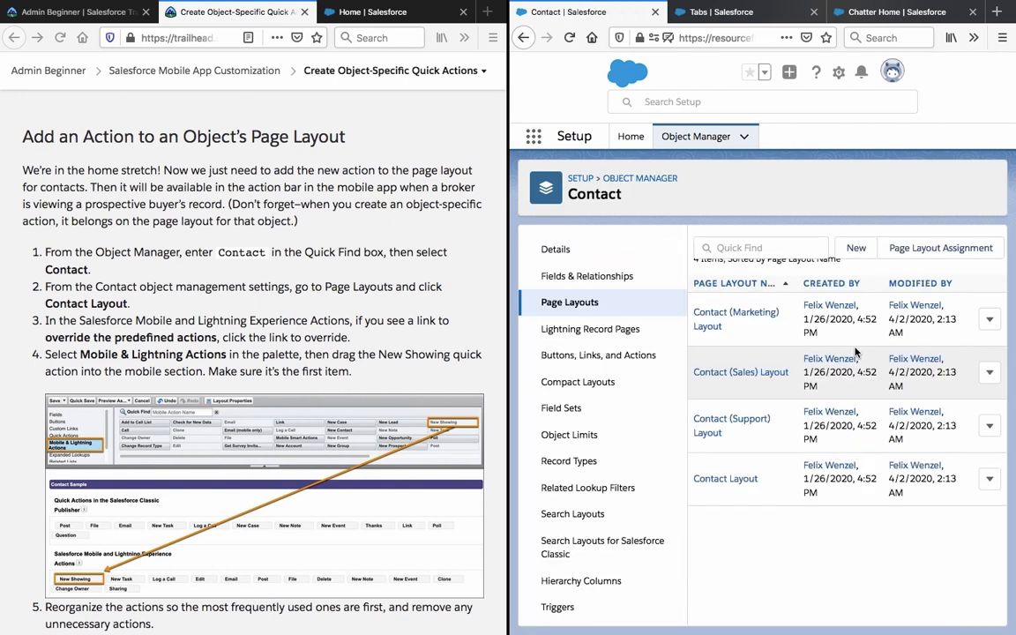
left_click(734, 481)
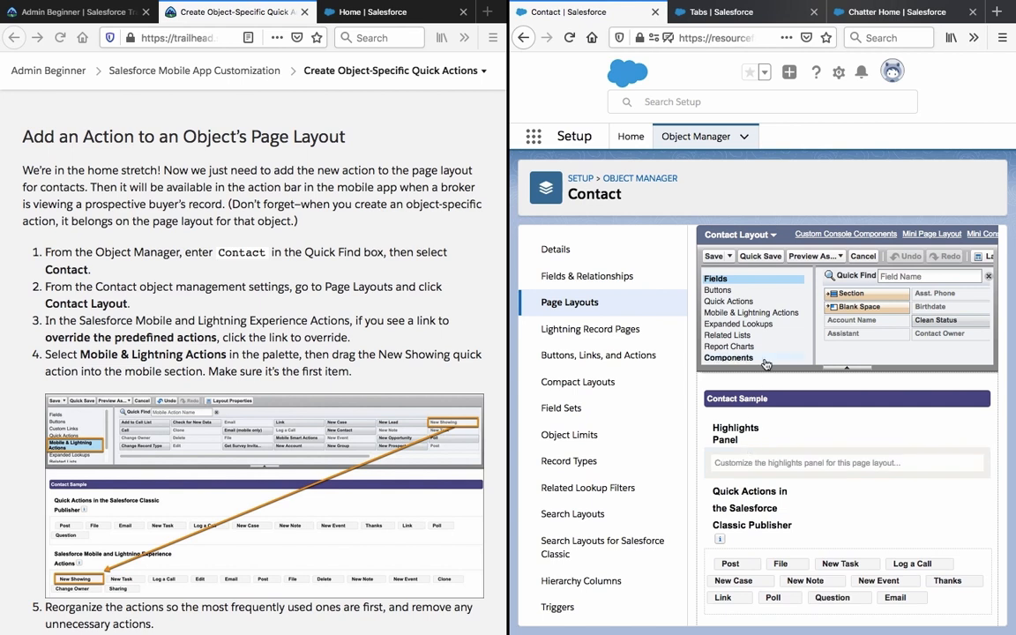
Show Mobile & Lightning Actions in the palette and override the predefined mobile actions.
left_click(763, 319)
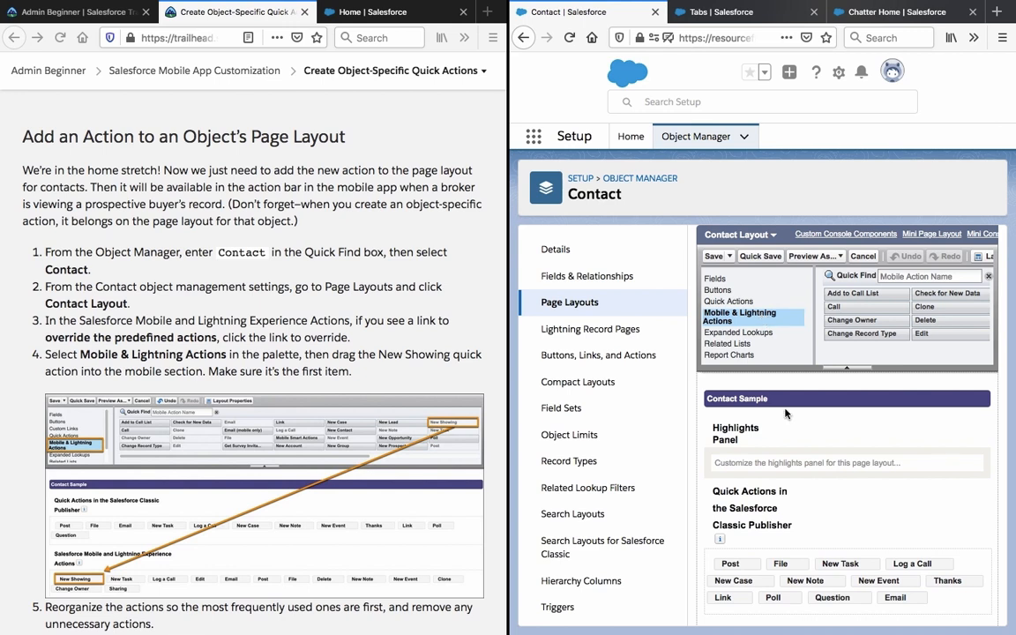
scroll(791, 419, "down", 1)
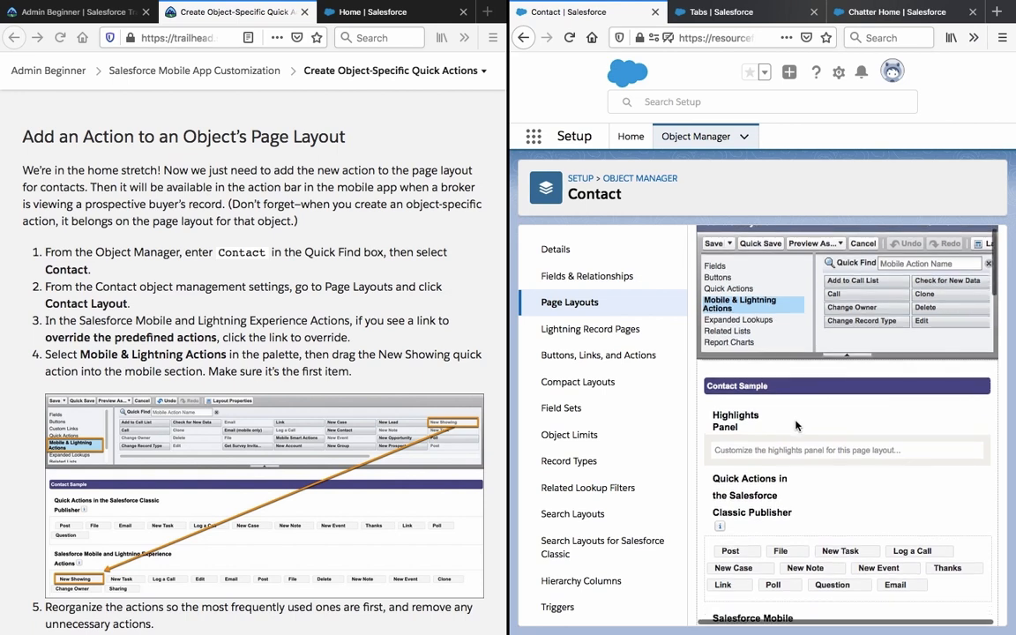
scroll(925, 307, "right", 5)
scroll(924, 307, "right", 6)
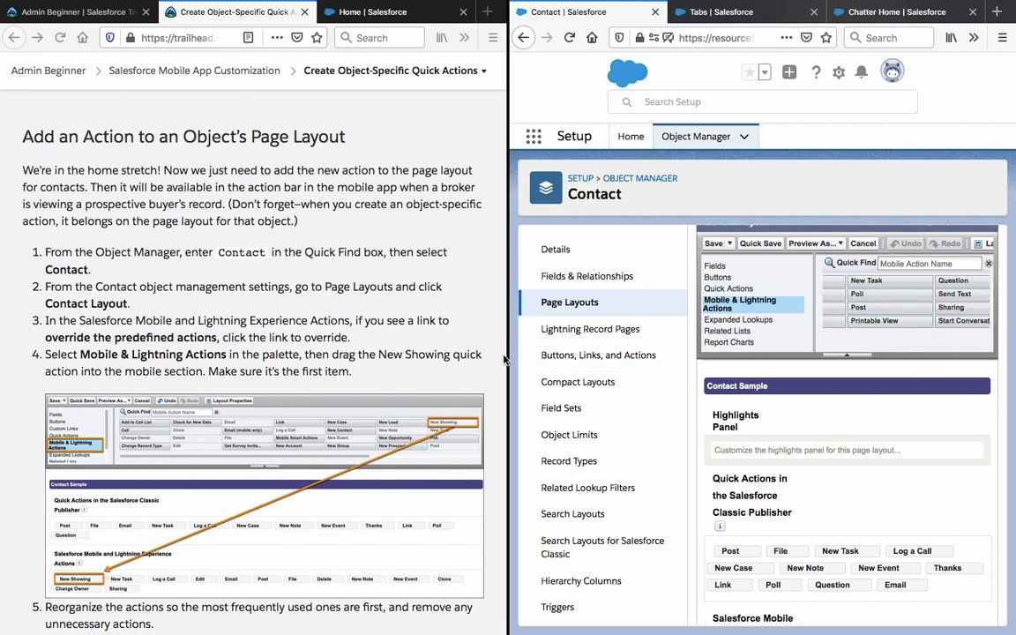
scroll(756, 516, "down", 2)
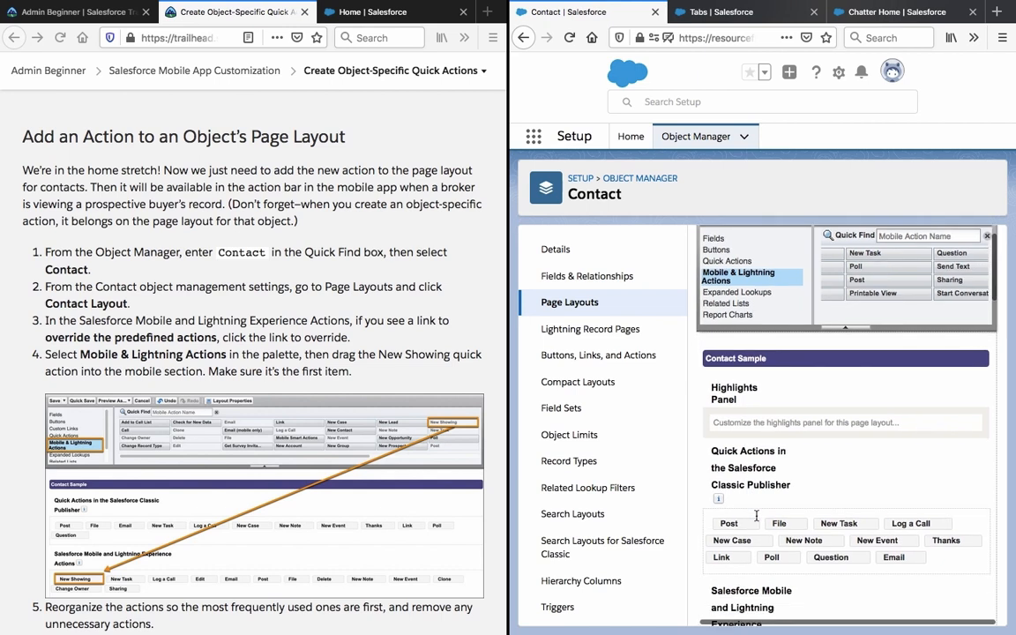
scroll(756, 516, "down", 5)
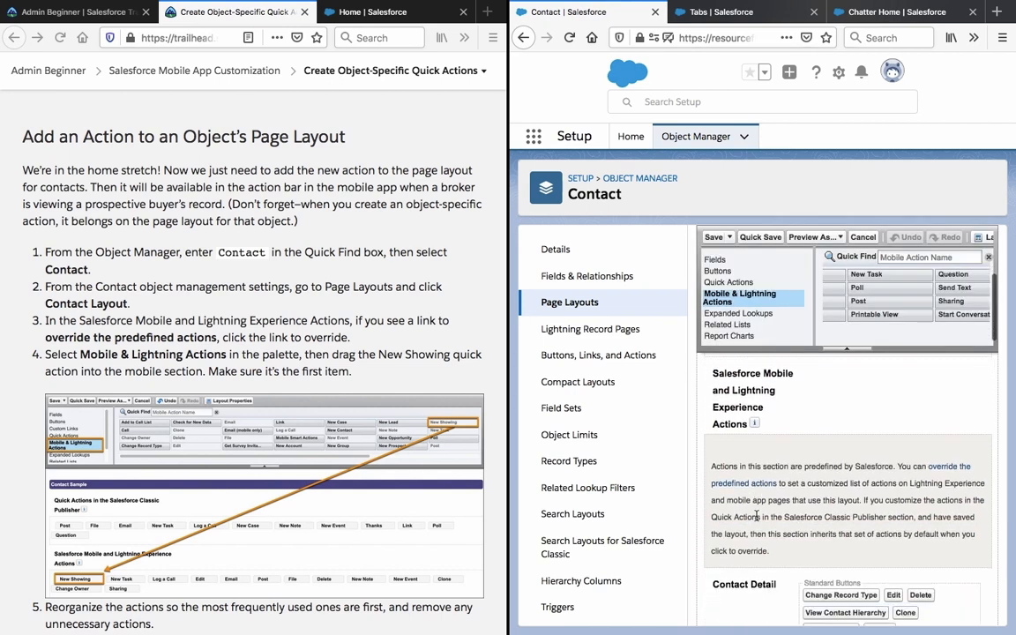
scroll(756, 518, "up", 2)
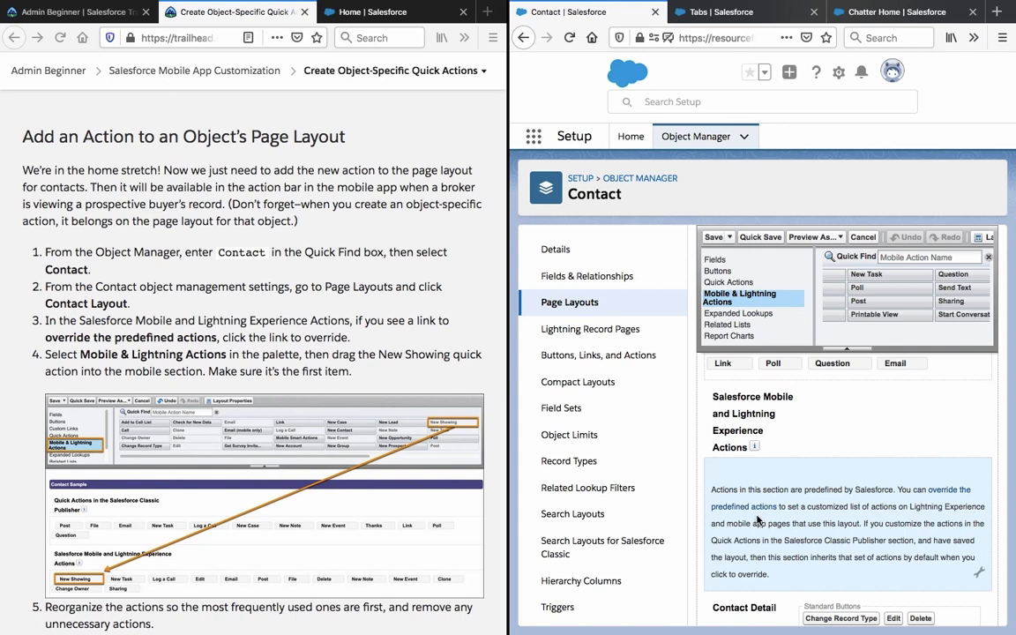
left_click(877, 514)
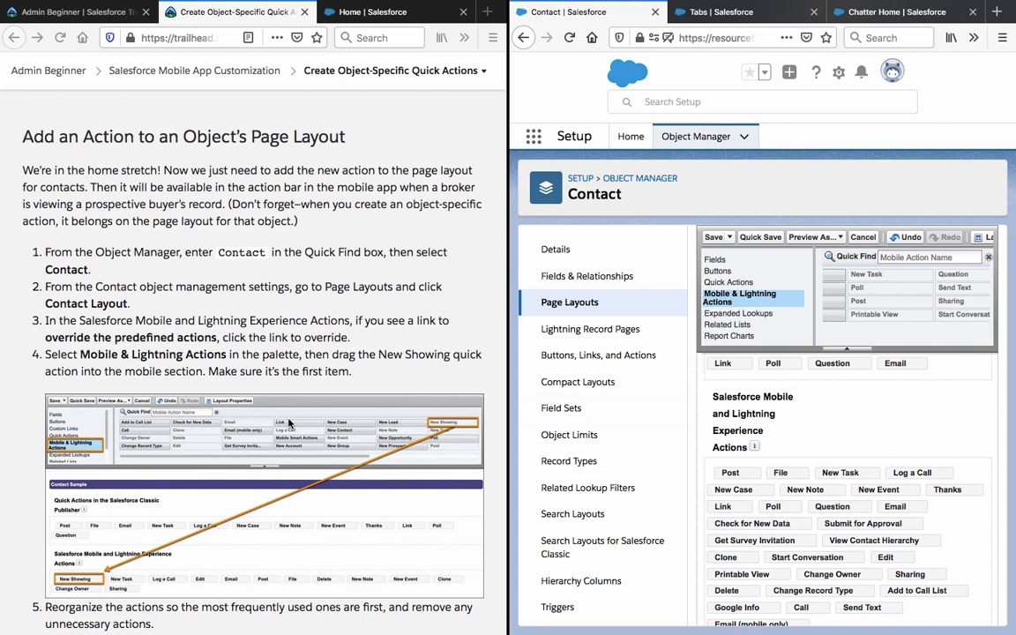
Drag New Showing from the palette into the first mobile action slot, ahead of Post and File.
scroll(290, 424, "down", 2)
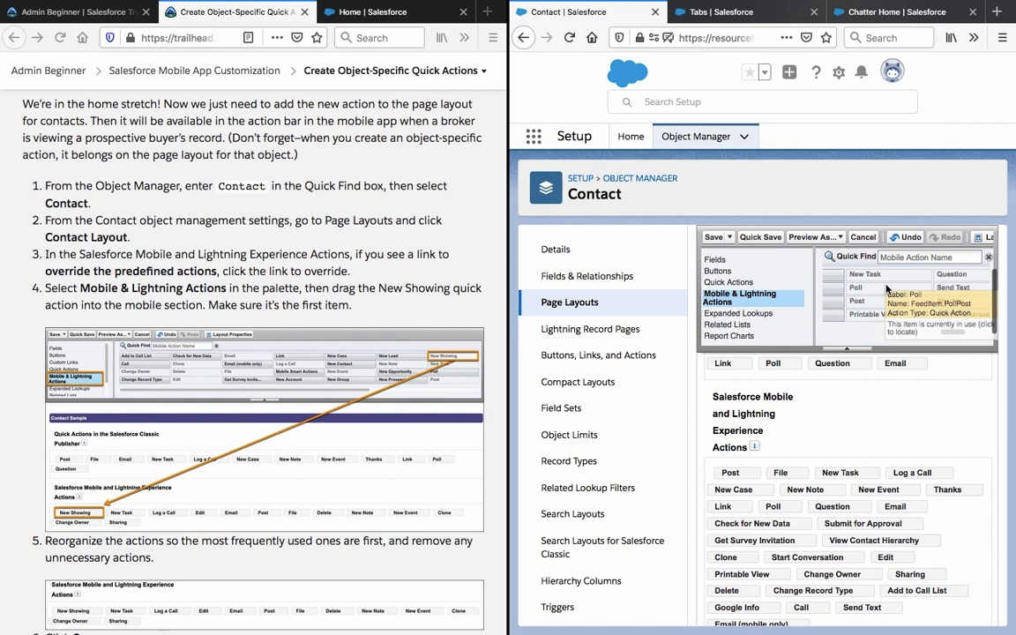
scroll(891, 300, "right", 3)
scroll(891, 304, "left", 5)
scroll(872, 308, "right", 3)
scroll(872, 309, "left", 3)
scroll(872, 309, "right", 3)
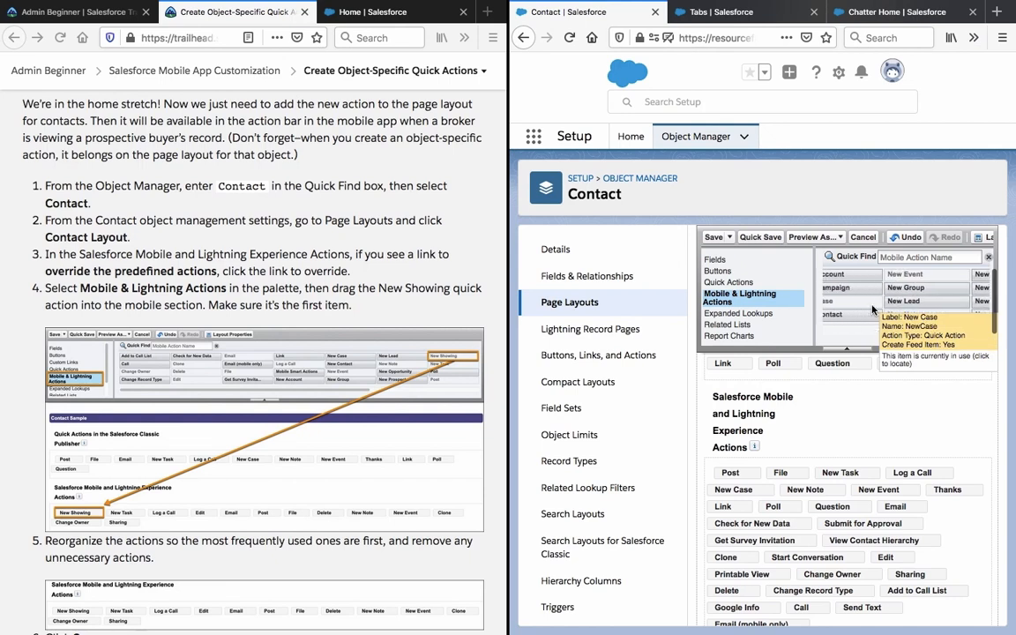
scroll(872, 308, "right", 5)
scroll(872, 304, "right", 2)
left_click_drag(852, 314, 722, 441)
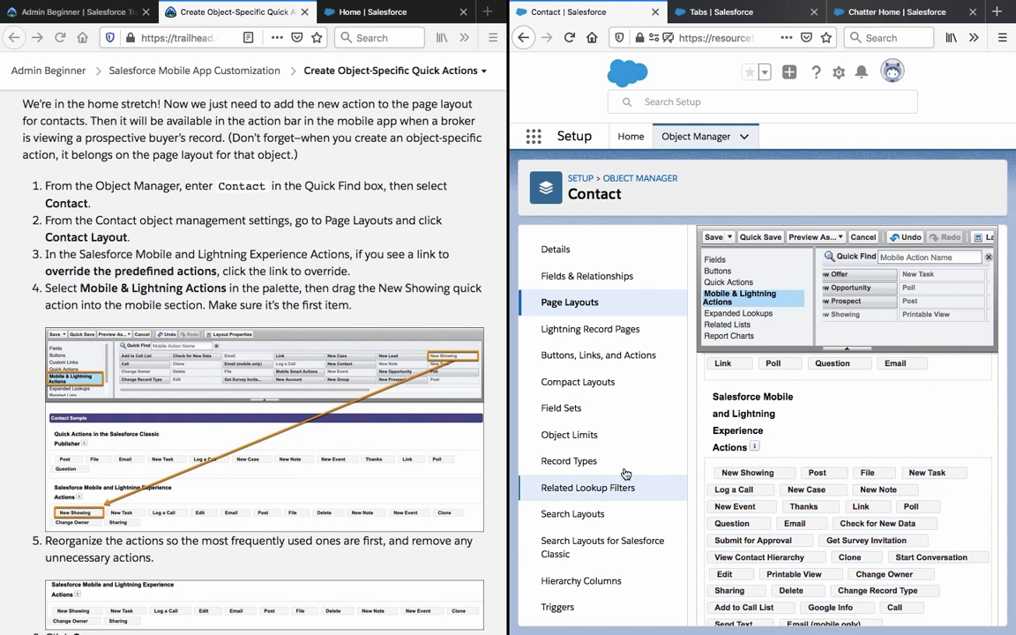
Reorder the mobile actions so New Task, Log a Call, Edit and Email follow New Showing.
scroll(294, 394, "down", 3)
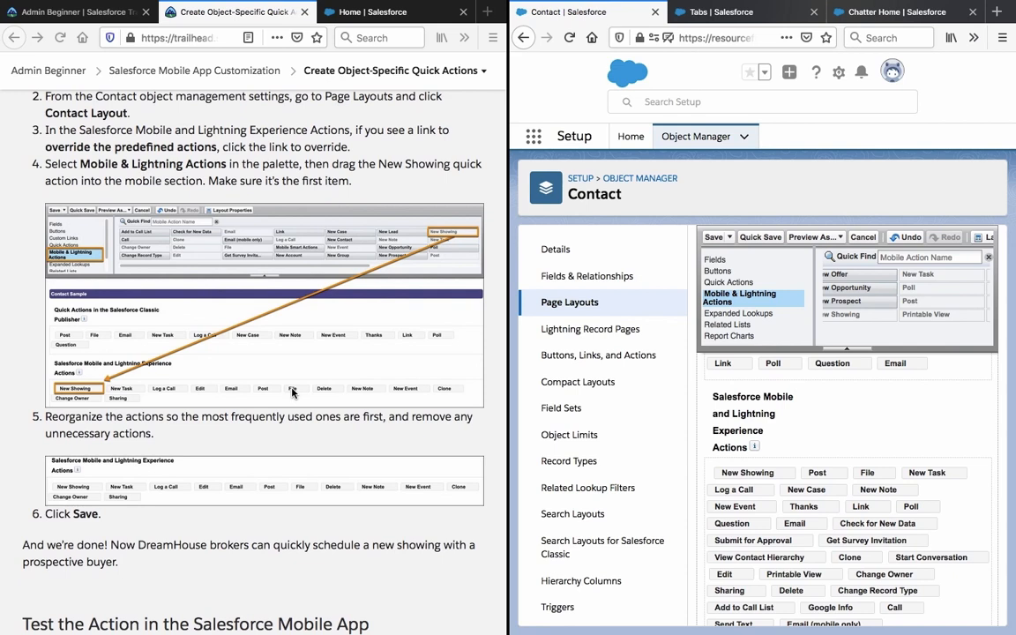
scroll(744, 419, "down", 1)
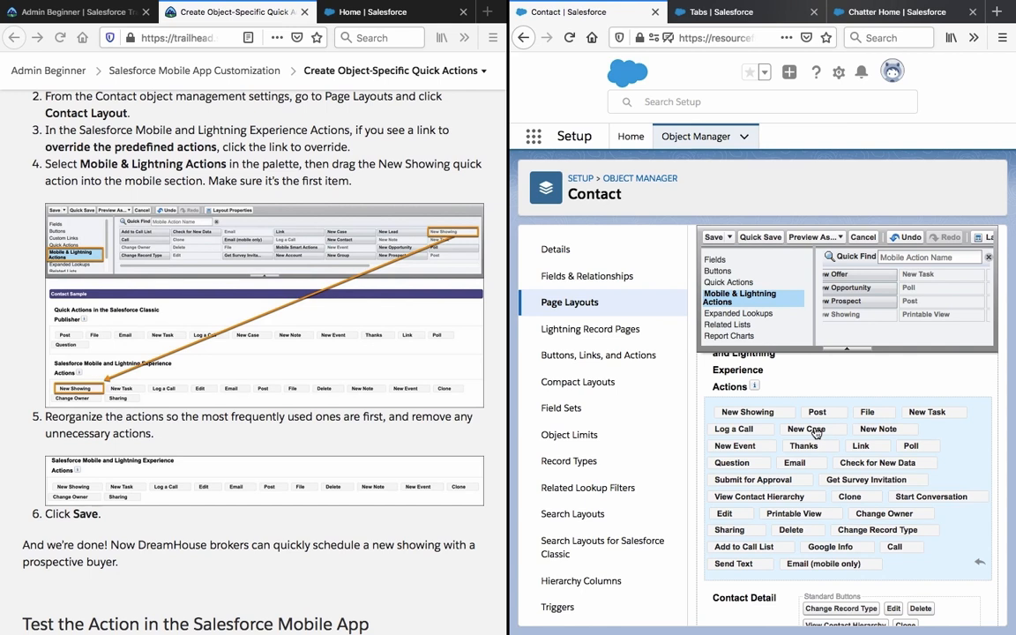
left_click_drag(926, 414, 811, 418)
mouse_move(732, 429)
left_mouse_down()
mouse_move(825, 413)
mouse_move(867, 421)
left_mouse_up()
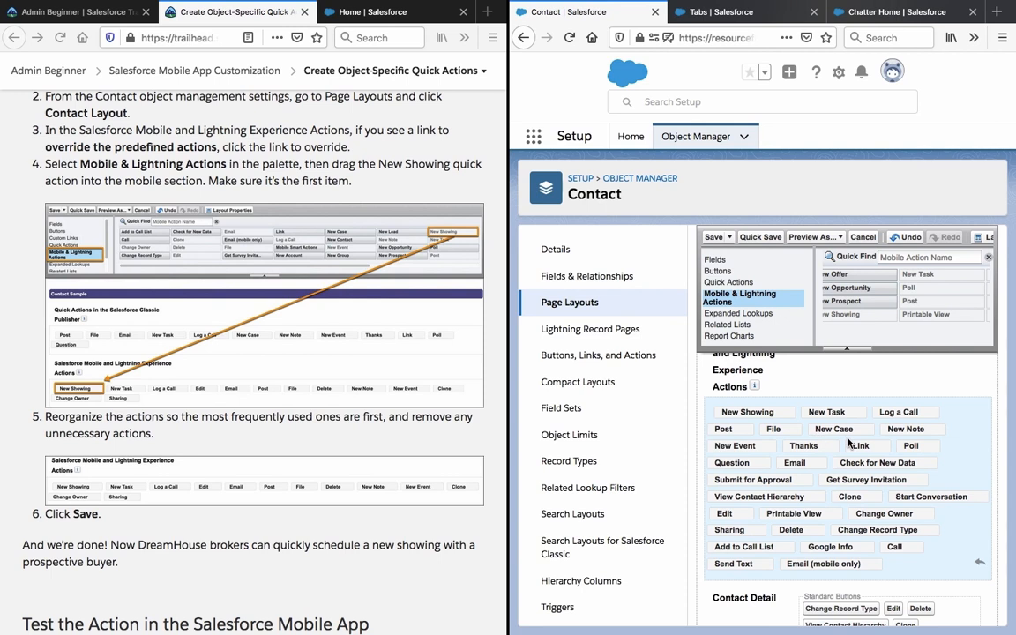
left_click_drag(807, 465, 719, 436)
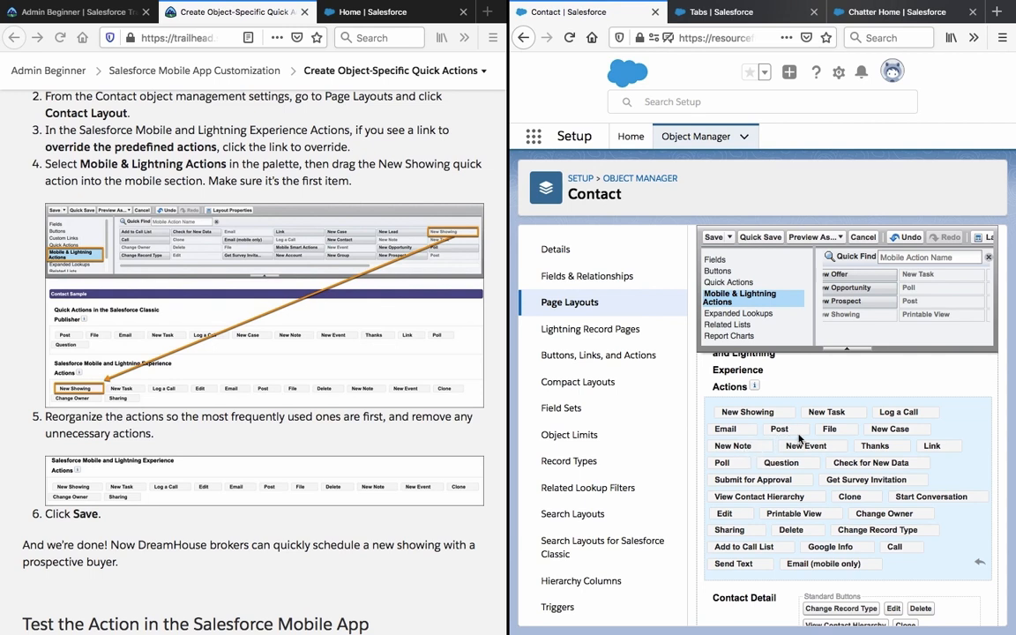
left_click_drag(724, 513, 713, 436)
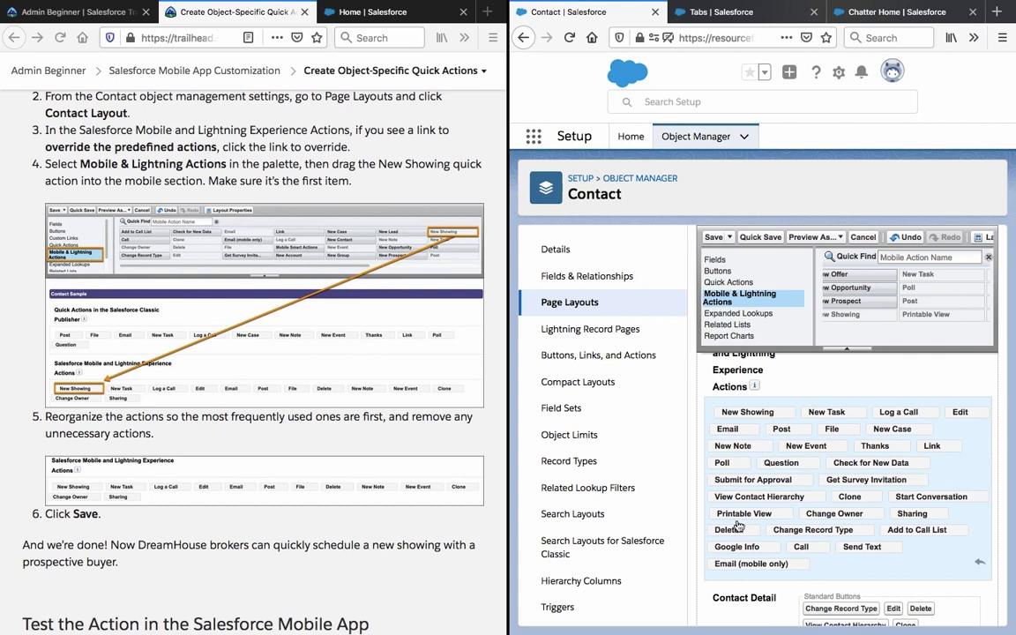
Move Delete after File and New Case after New Event, then widen the Salesforce window.
left_click_drag(726, 529, 722, 446)
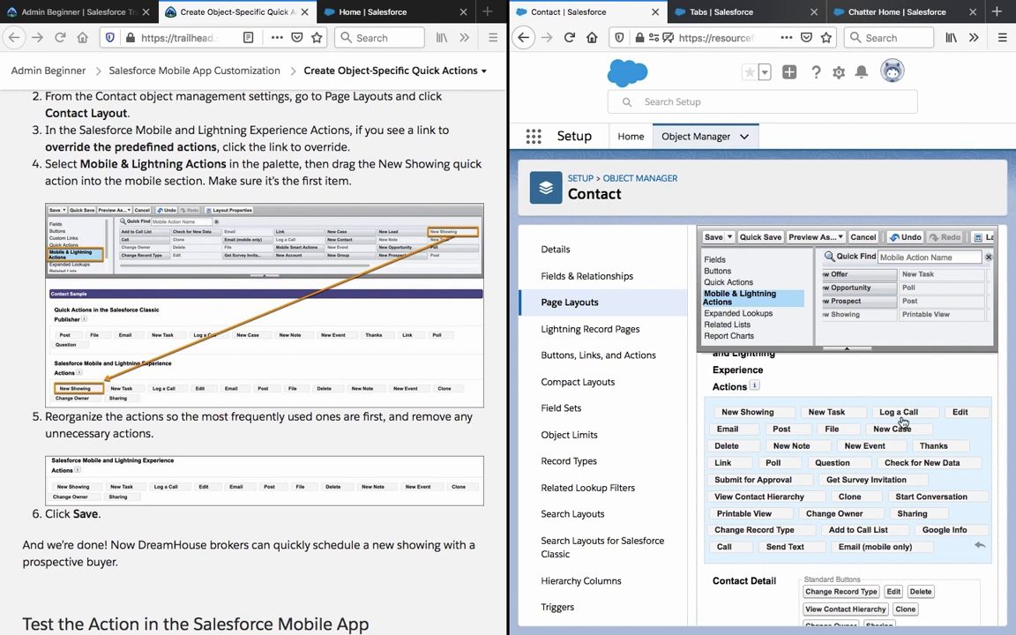
mouse_move(902, 432)
left_mouse_down()
mouse_move(900, 415)
mouse_move(898, 449)
left_mouse_up()
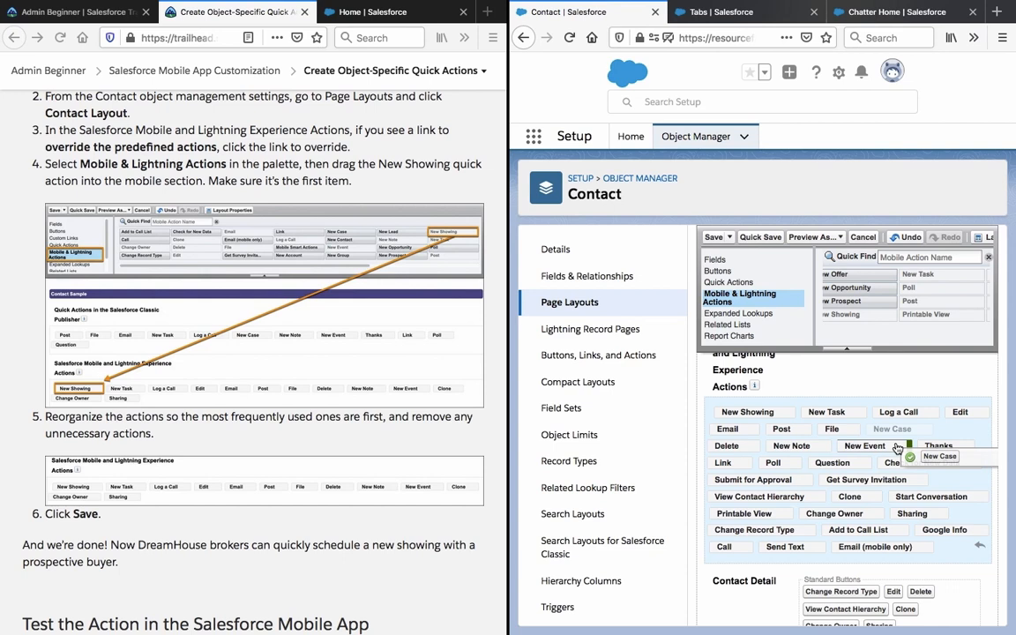
left_click_drag(897, 449, 897, 449)
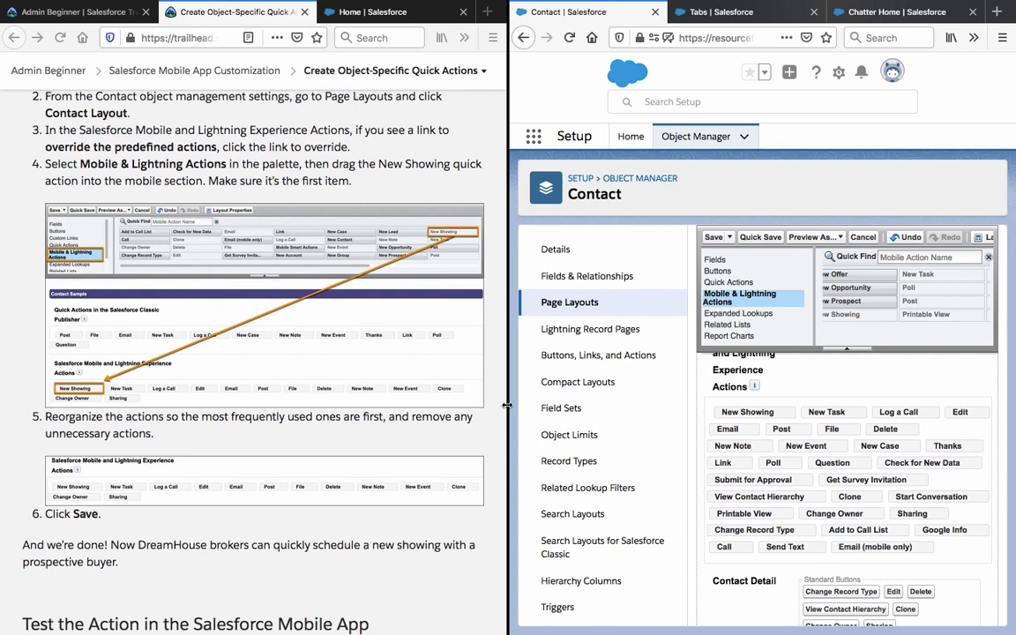
left_click_drag(507, 406, 320, 406)
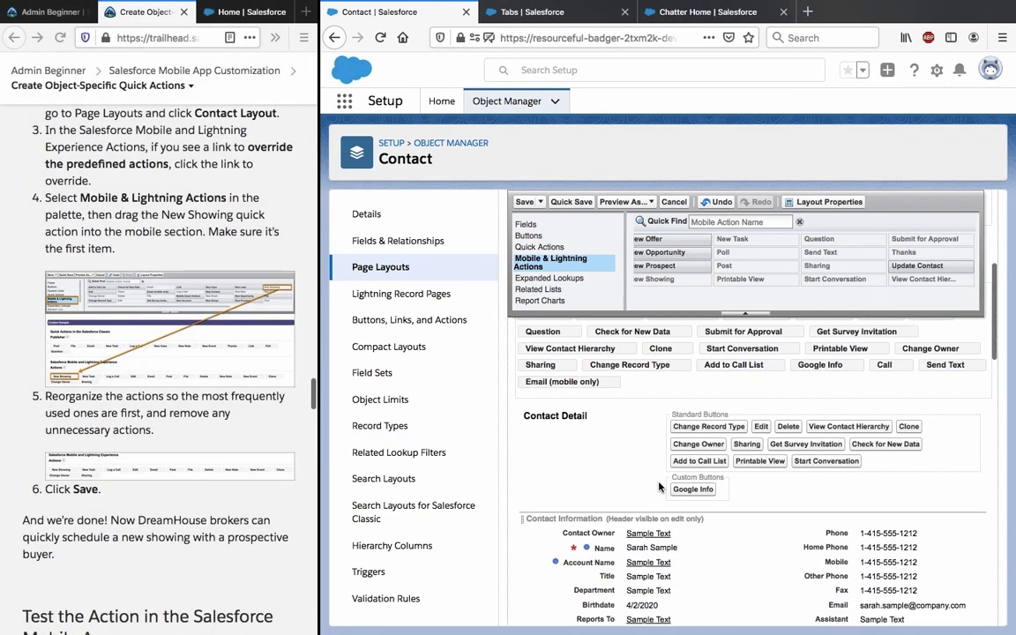
Move Change Owner up to follow New Event in the mobile actions.
scroll(780, 460, "down", 4)
scroll(779, 455, "up", 7)
scroll(779, 455, "down", 3)
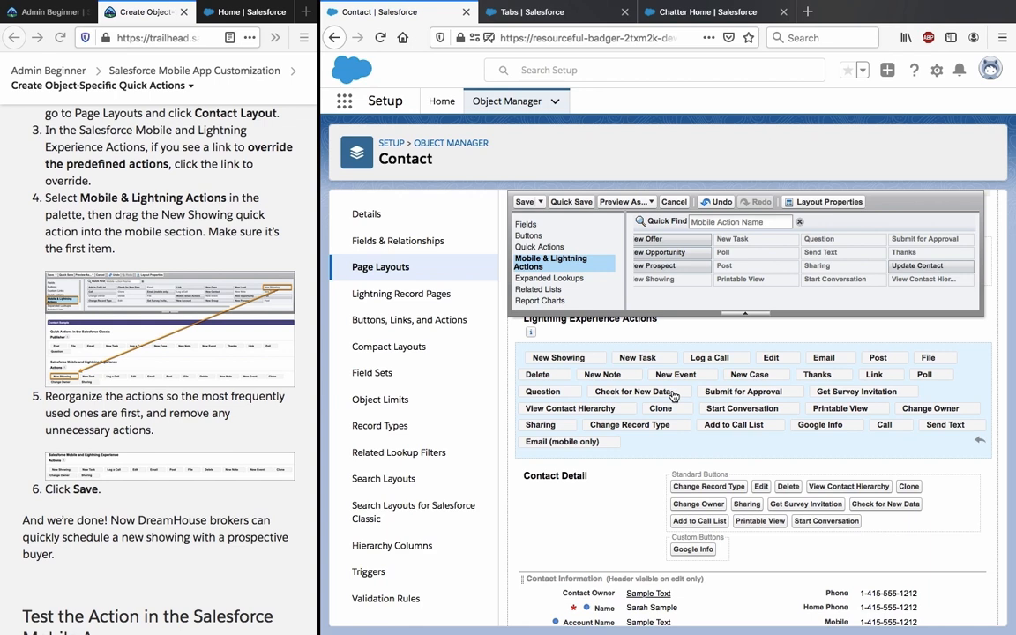
mouse_move(924, 414)
left_mouse_down()
mouse_move(896, 393)
mouse_move(744, 386)
mouse_move(716, 375)
left_mouse_up()
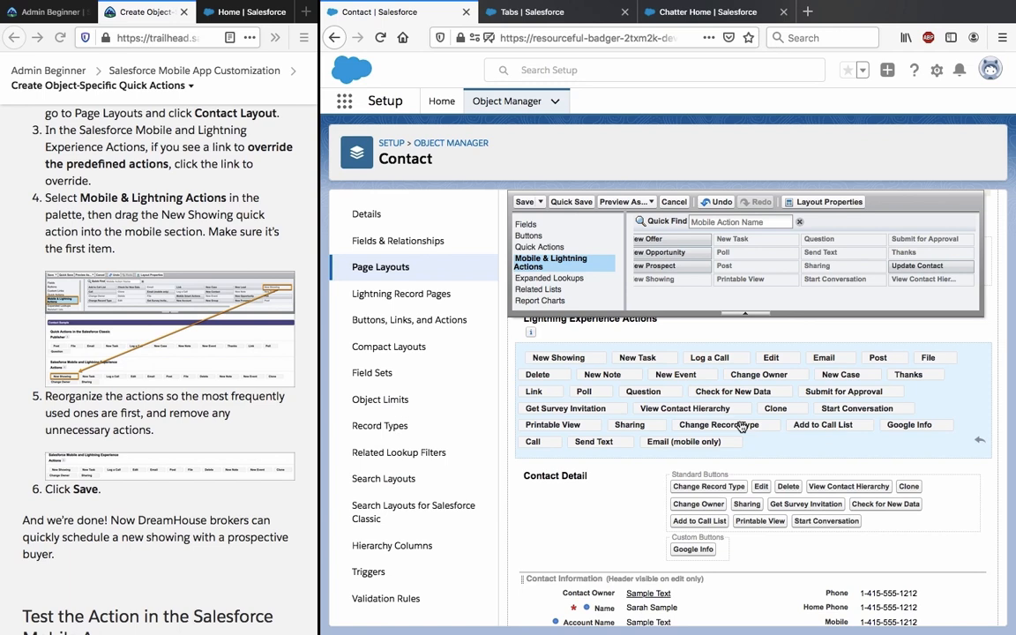
scroll(741, 426, "up", 2)
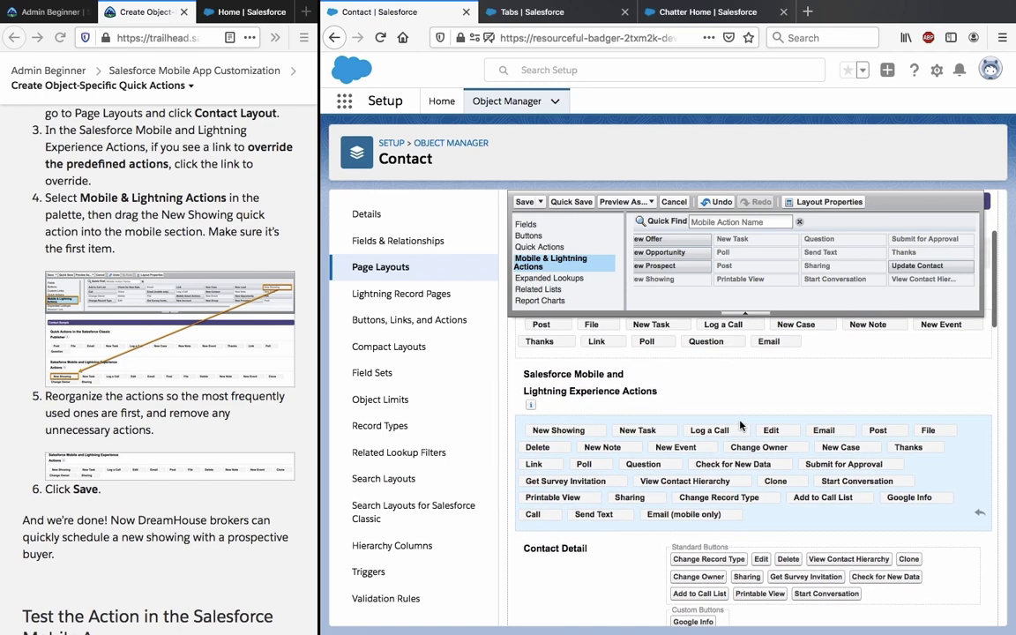
Remove Email (mobile only), Send Text, Call, Google Info, Add to Call List, Change Record Type, Printable View, Start Conversation and Clone.
left_click_drag(628, 518, 774, 290)
left_click_drag(593, 514, 701, 292)
left_click_drag(533, 514, 644, 296)
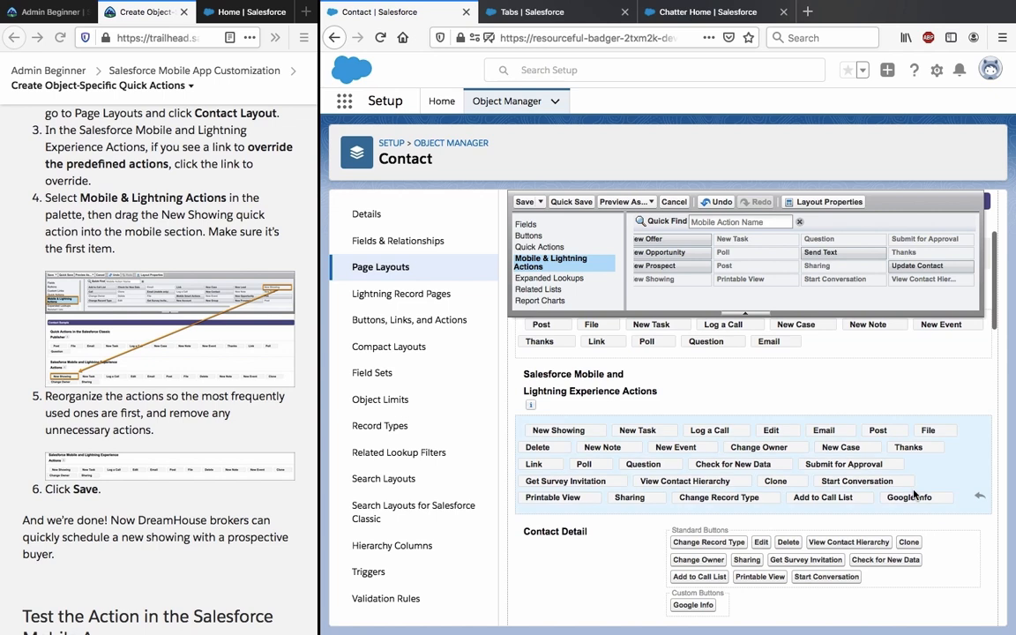
left_click_drag(915, 500, 960, 293)
left_click_drag(814, 504, 752, 265)
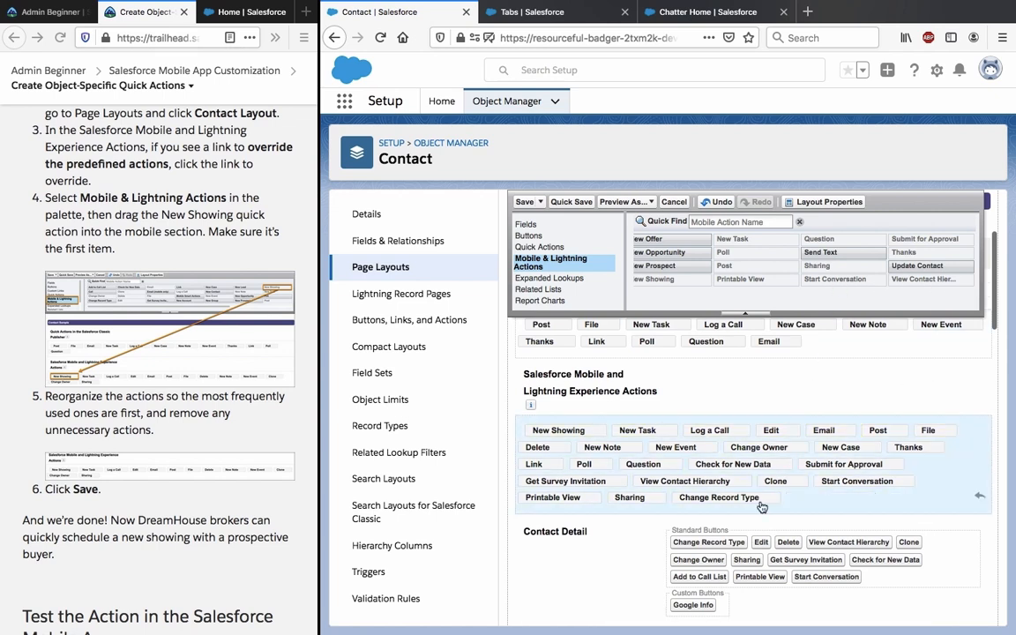
left_click_drag(748, 509, 882, 226)
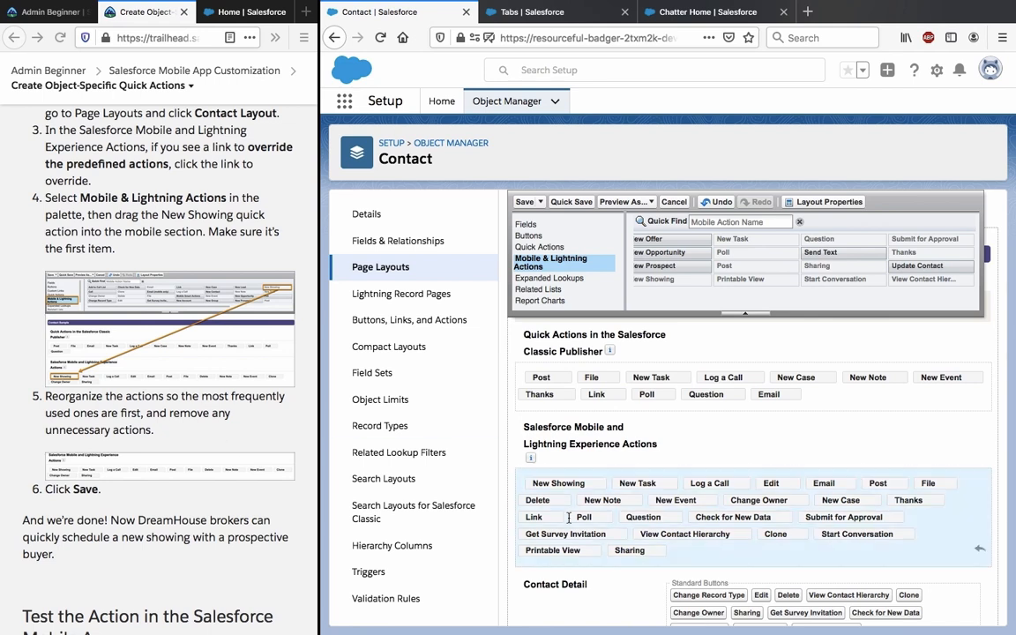
left_click_drag(542, 557, 697, 284)
left_click_drag(862, 533, 925, 286)
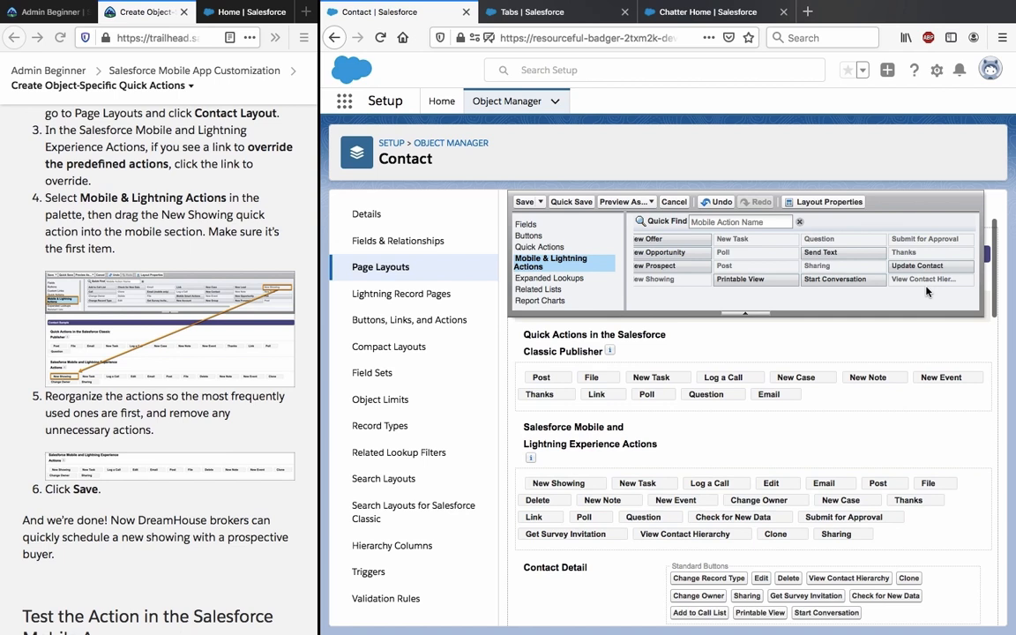
left_click_drag(794, 535, 891, 272)
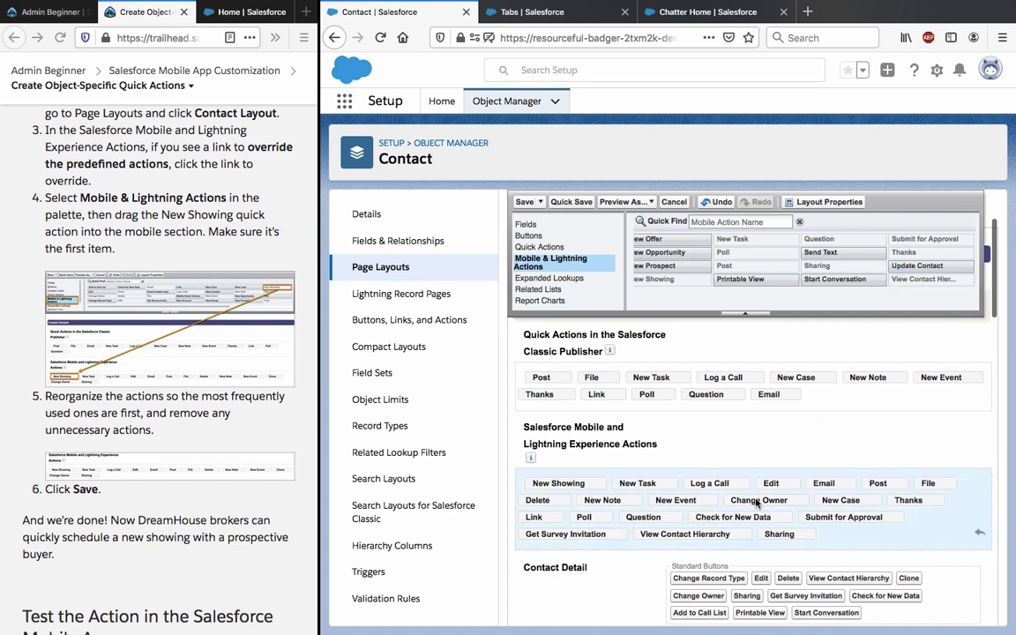
Remove View Contact Hierarchy, Get Survey Invitation, Poll, Link, Question, Check for New Data, Submit for Approval, Thanks and New Case.
mouse_move(685, 534)
left_mouse_down()
mouse_move(728, 538)
mouse_move(787, 298)
left_mouse_up()
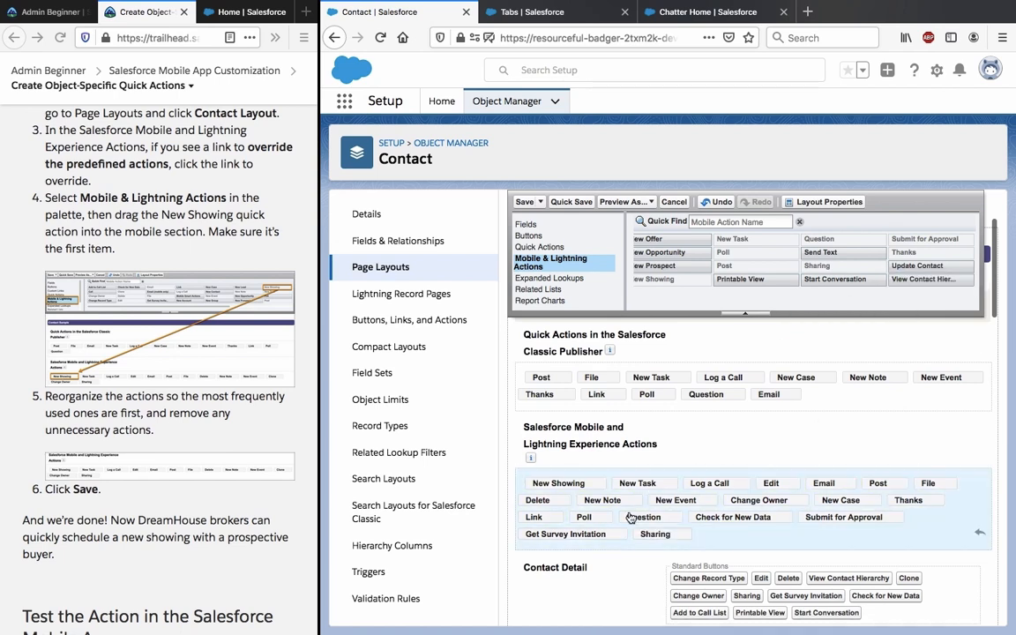
left_click_drag(566, 534, 713, 282)
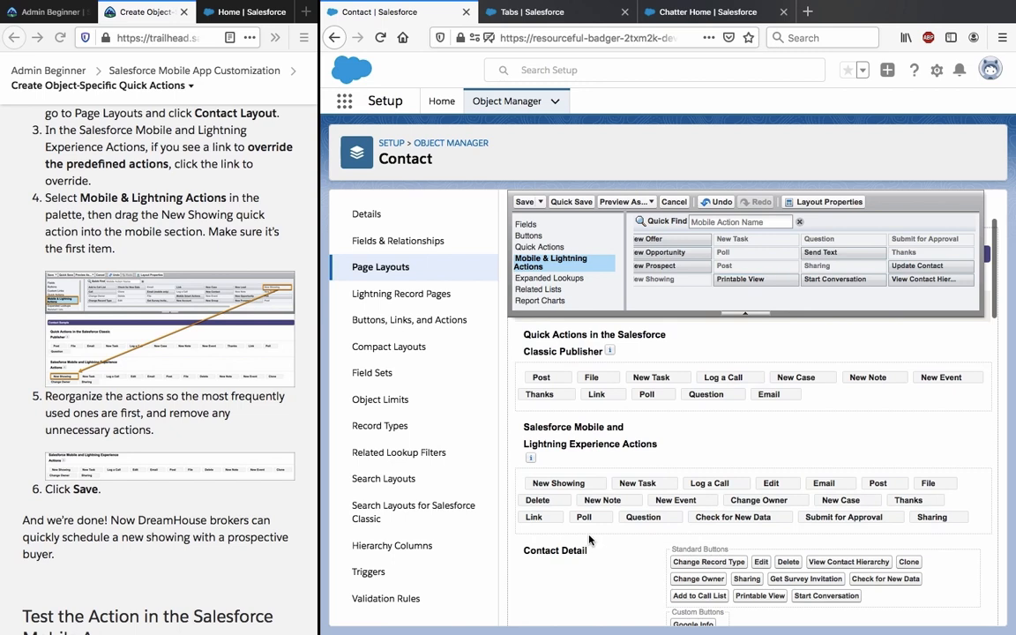
left_click_drag(583, 518, 651, 365)
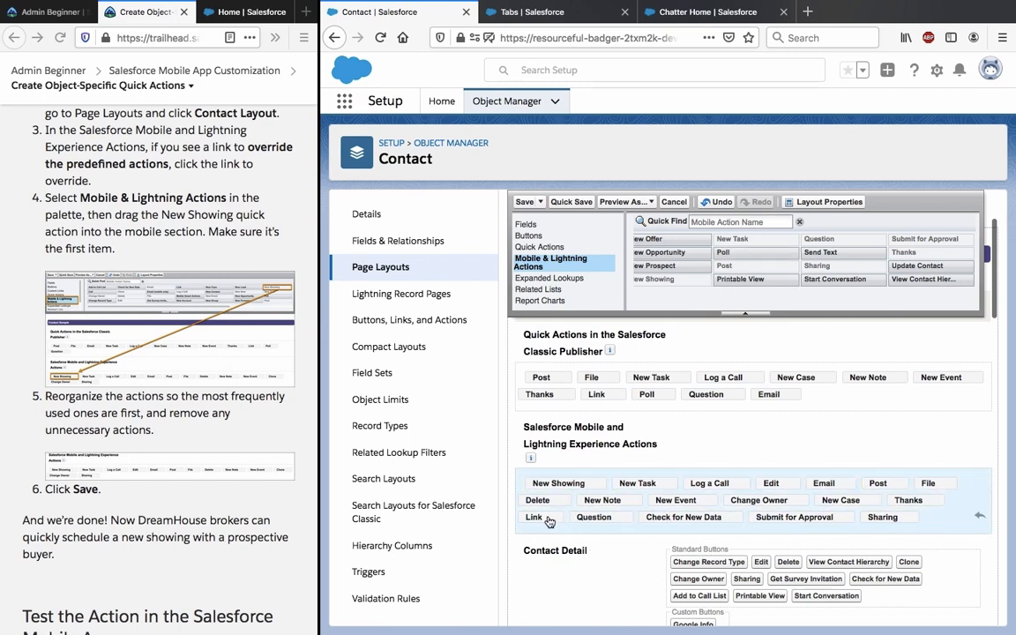
left_click_drag(544, 518, 656, 289)
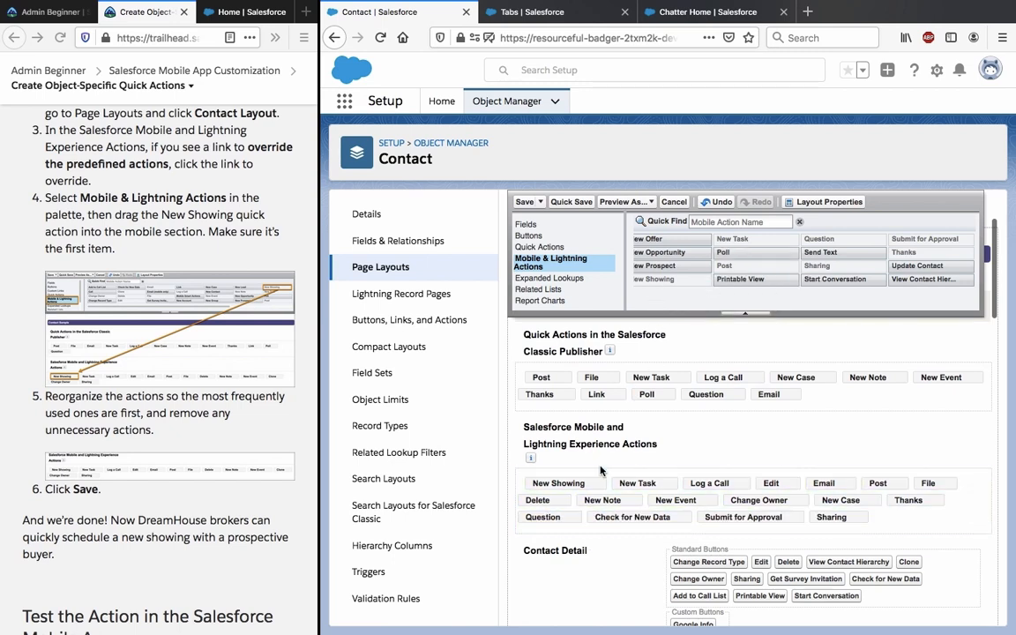
left_click_drag(542, 517, 679, 220)
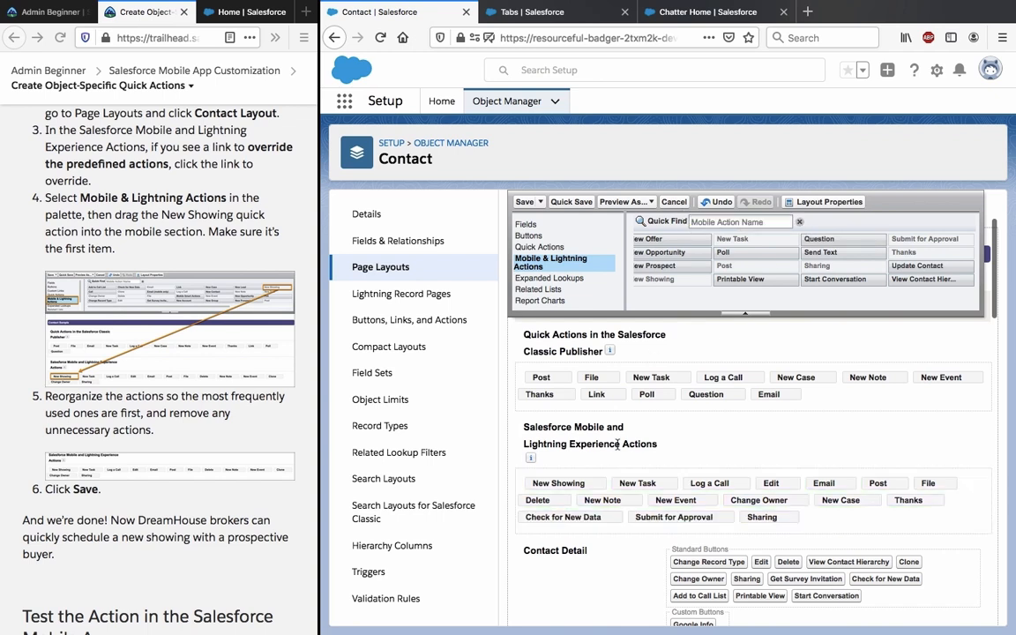
left_click_drag(585, 519, 688, 287)
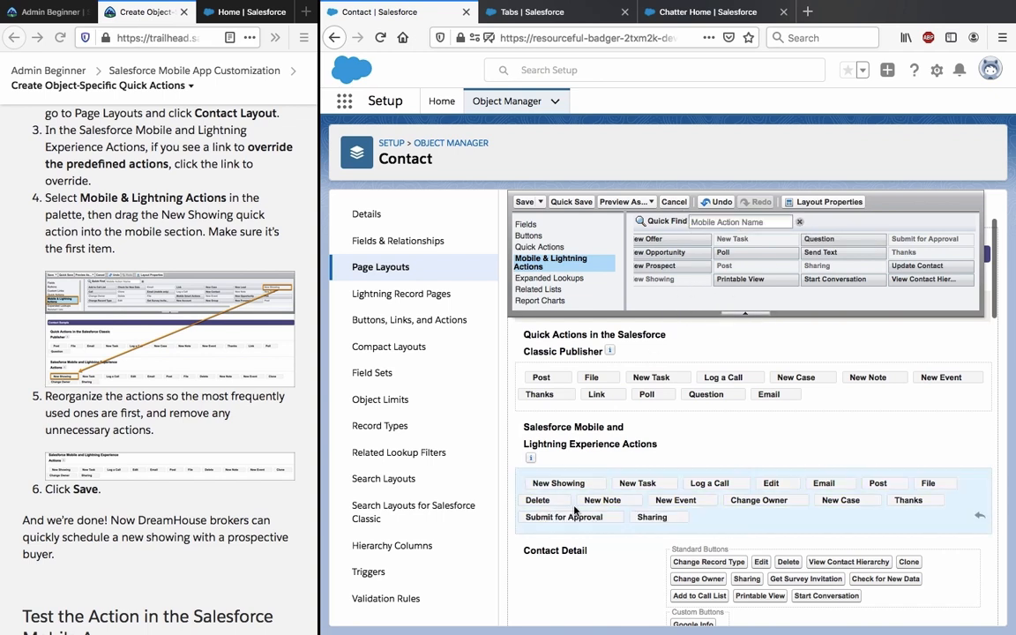
left_click_drag(538, 518, 689, 256)
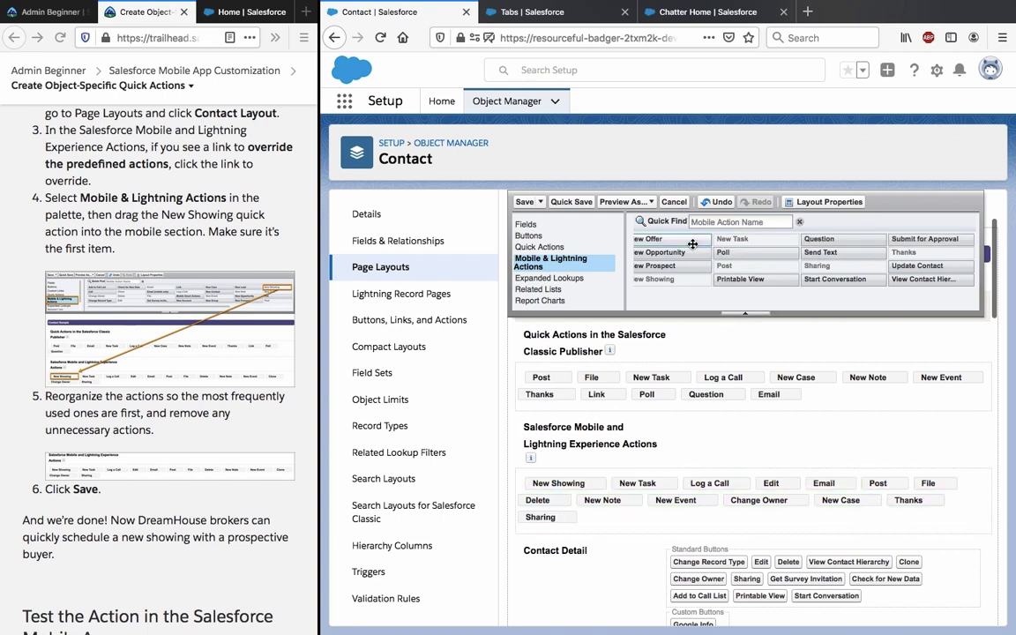
left_click_drag(908, 501, 935, 303)
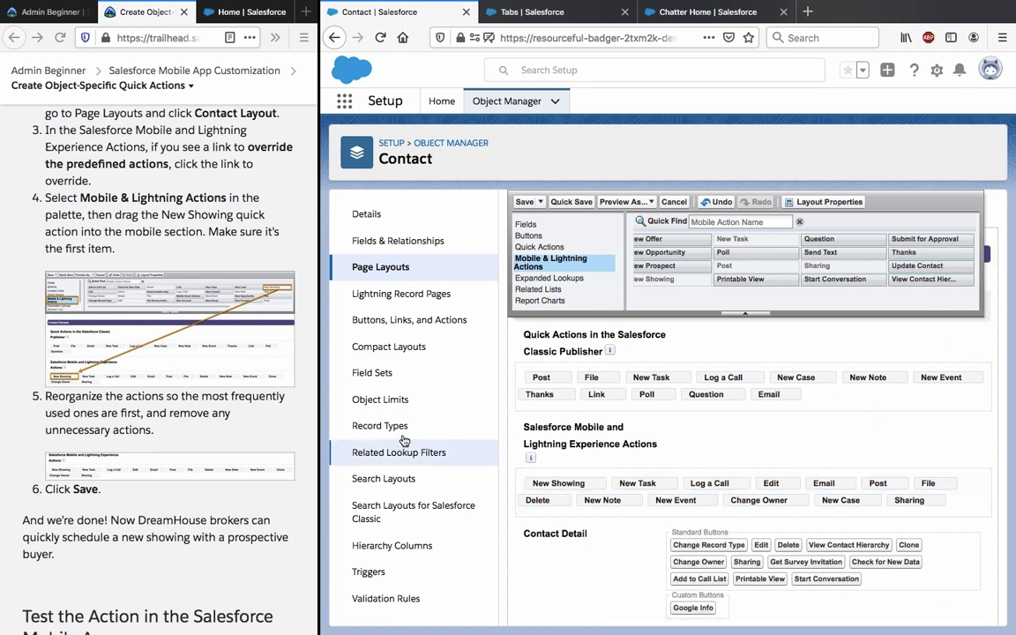
left_click_drag(845, 505, 812, 265)
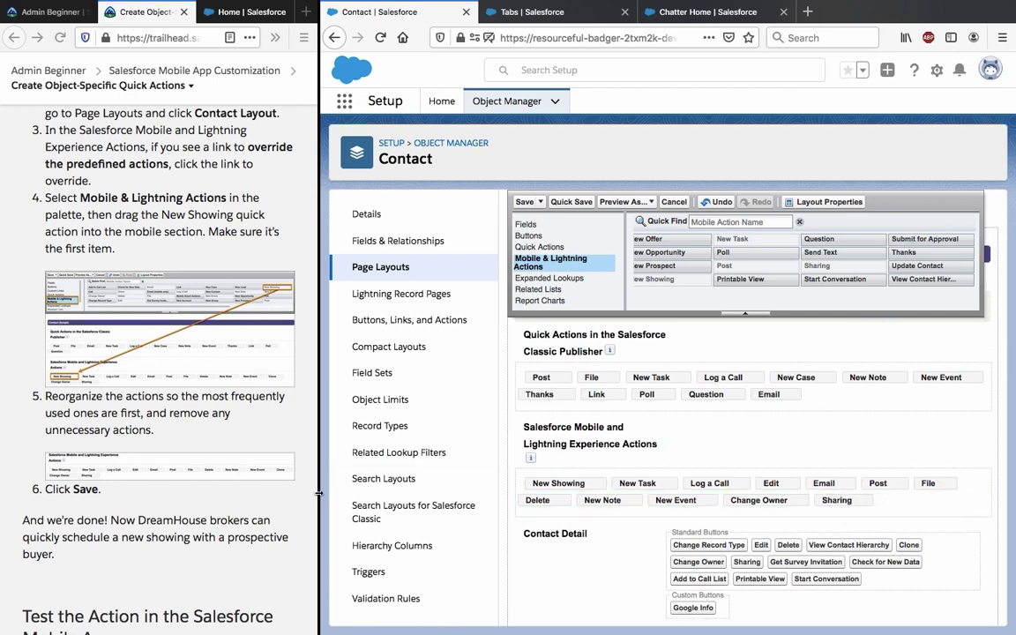
Widen the tutorial window beside Salesforce.
left_click_drag(319, 494, 608, 436)
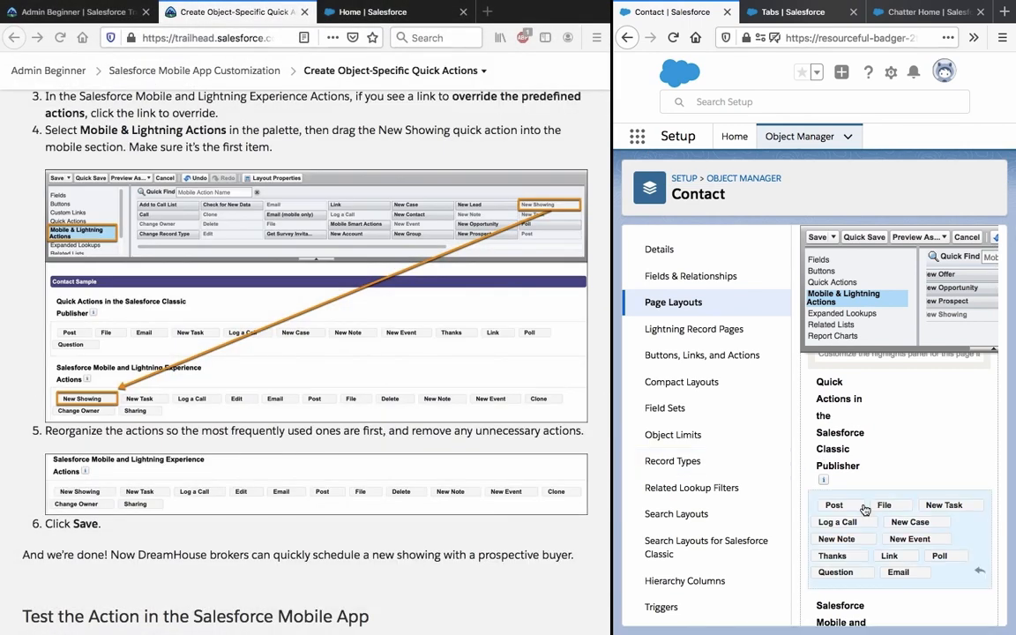
scroll(847, 503, "down", 3)
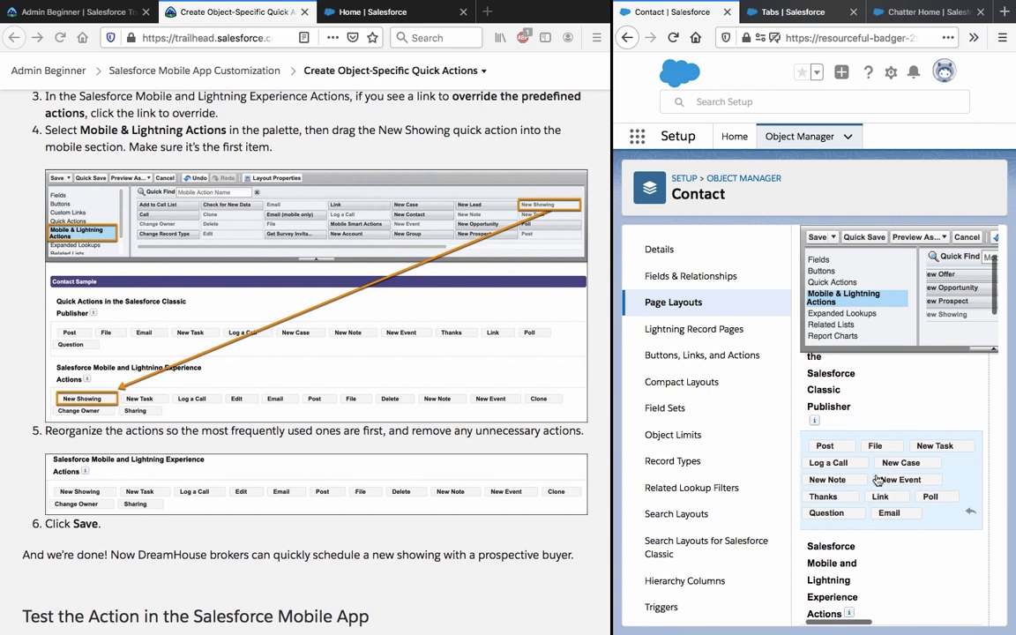
scroll(878, 476, "up", 1)
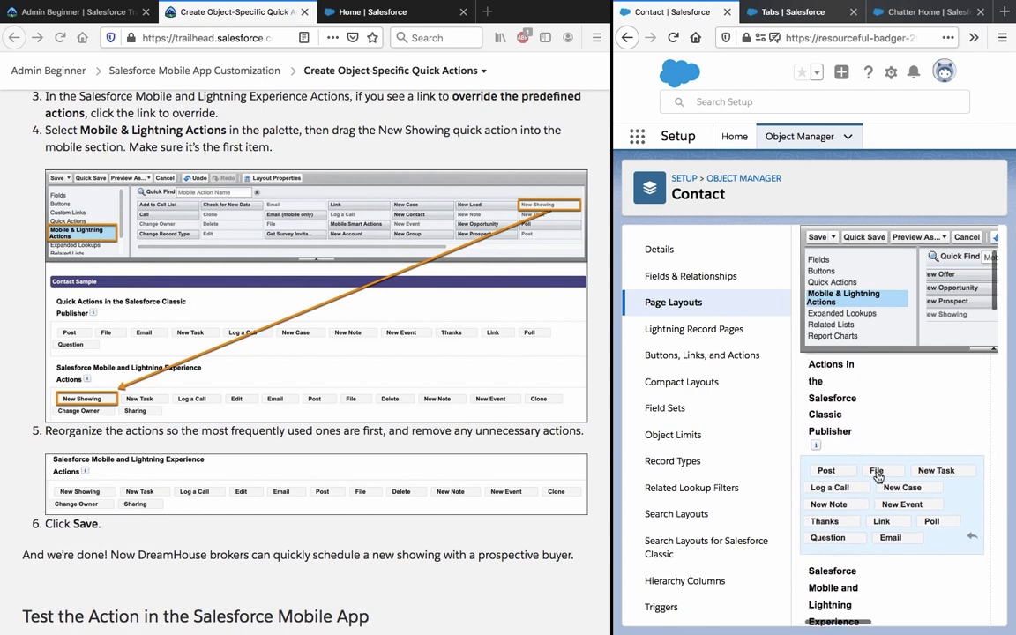
scroll(878, 476, "up", 5)
scroll(878, 477, "down", 8)
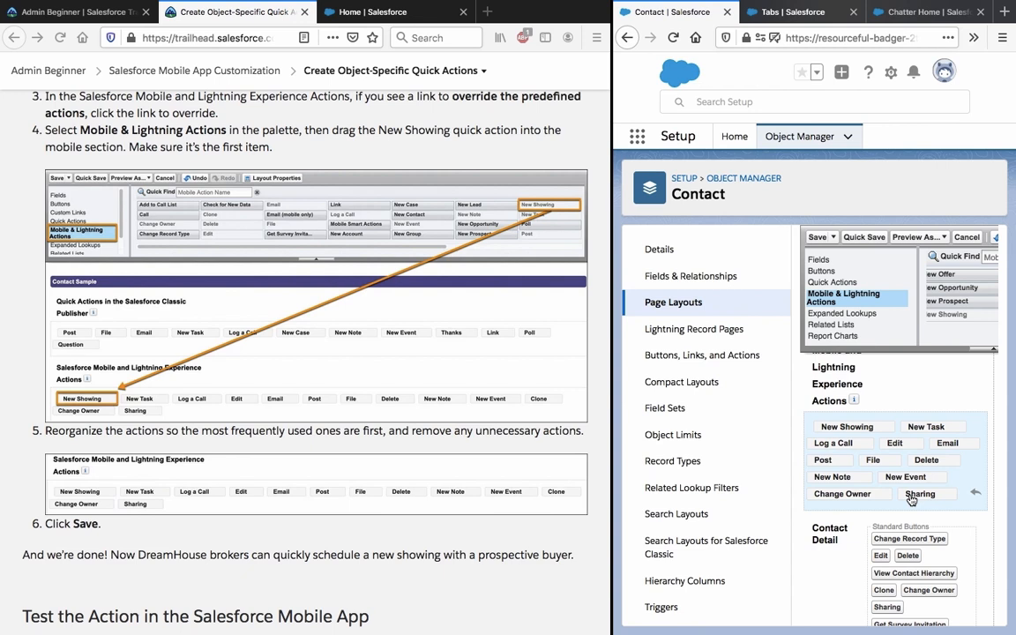
Re-add Clone right after New Event and save the Contact Layout.
mouse_move(942, 325)
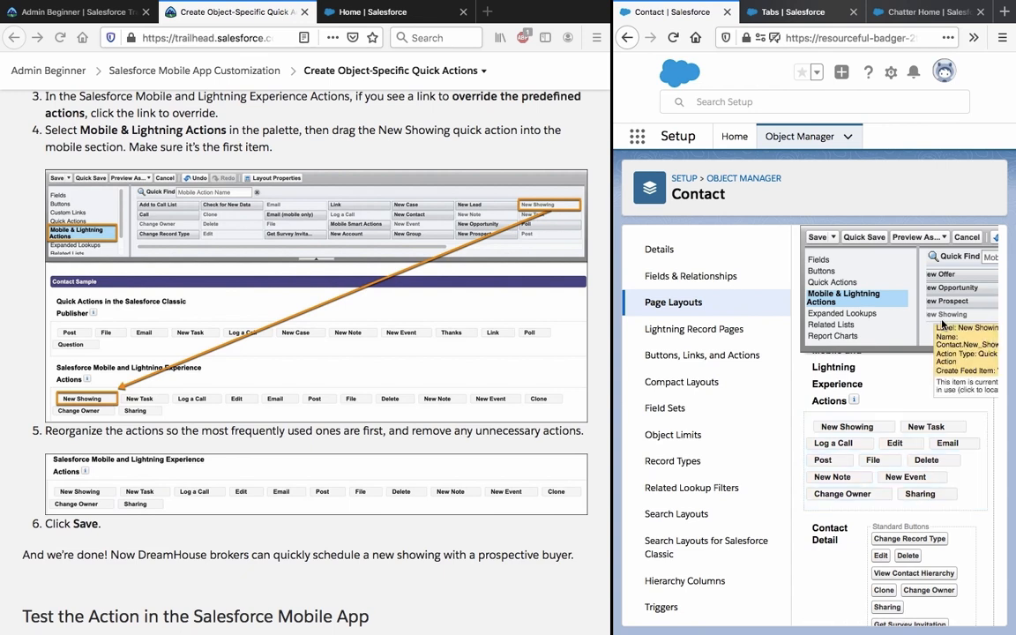
scroll(942, 333, "left", 5)
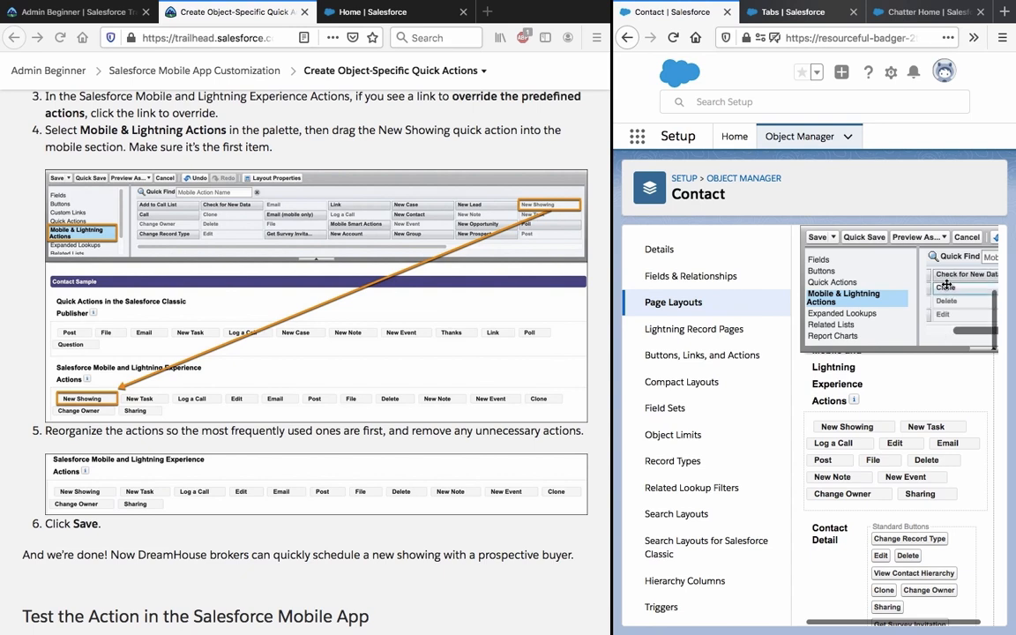
mouse_move(946, 288)
left_mouse_down()
mouse_move(922, 339)
mouse_move(917, 309)
mouse_move(914, 493)
mouse_move(896, 556)
mouse_move(918, 536)
mouse_move(957, 538)
mouse_move(957, 530)
left_mouse_up()
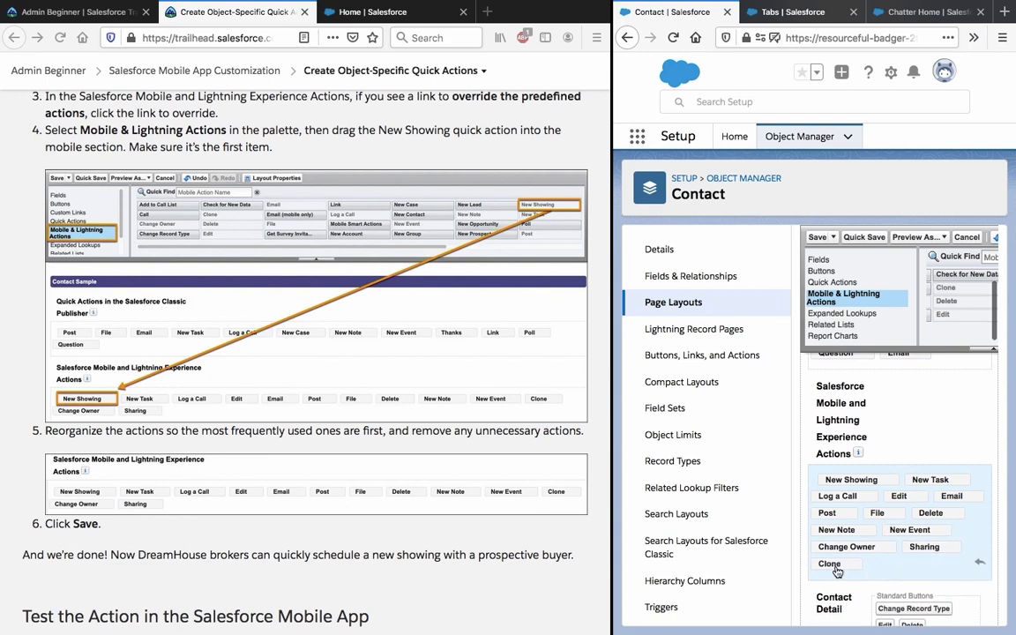
left_click_drag(830, 563, 831, 552)
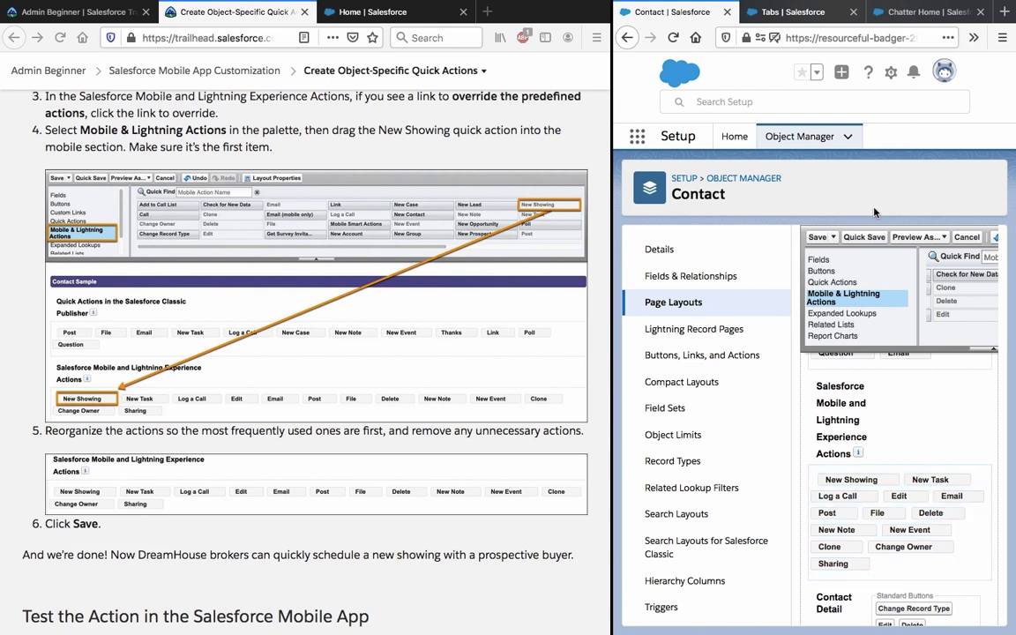
left_click(821, 238)
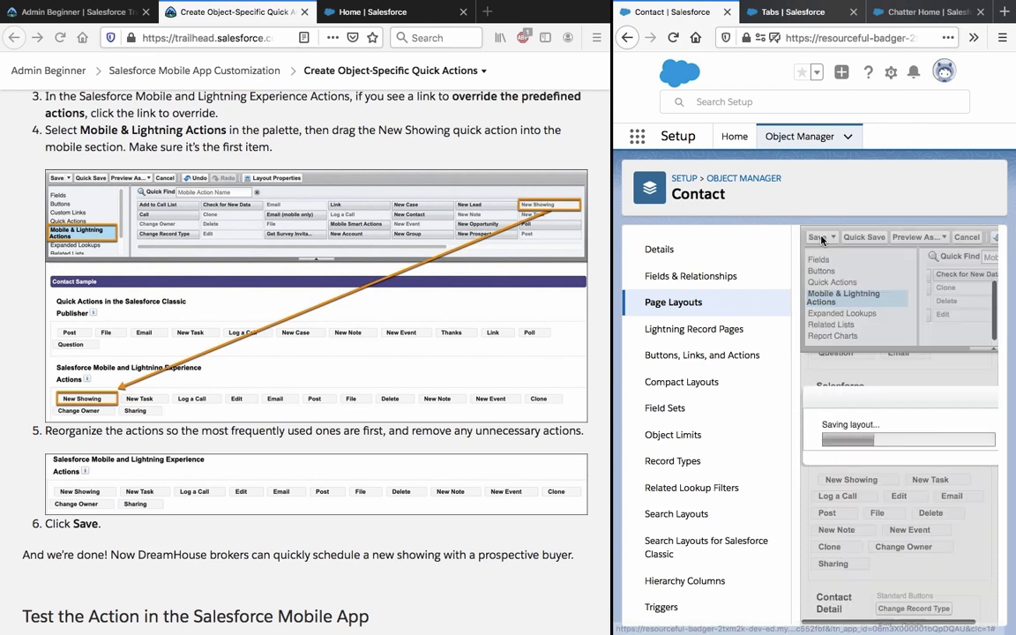
Scroll the Trailhead page to the Test the Action steps and highlight the create-a-property step.
scroll(240, 386, "down", 1)
scroll(240, 385, "down", 6)
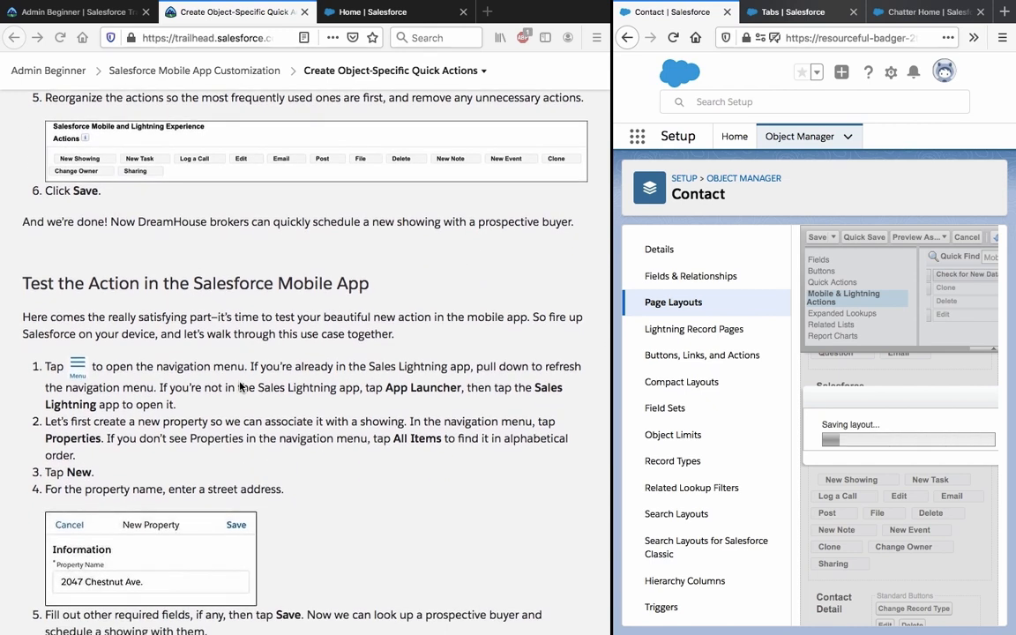
scroll(240, 386, "down", 2)
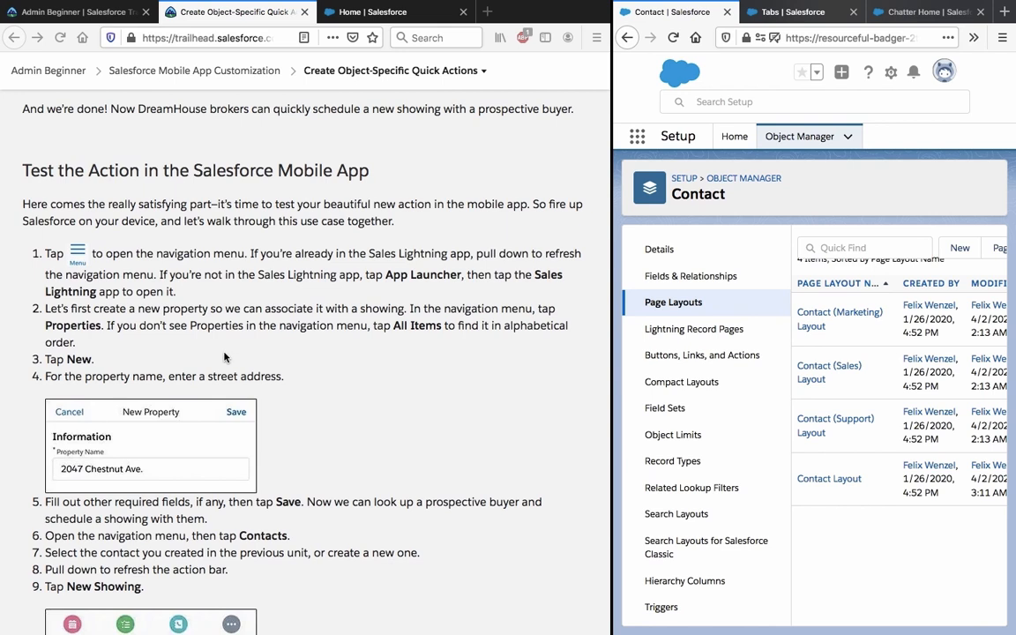
triple_click(217, 308)
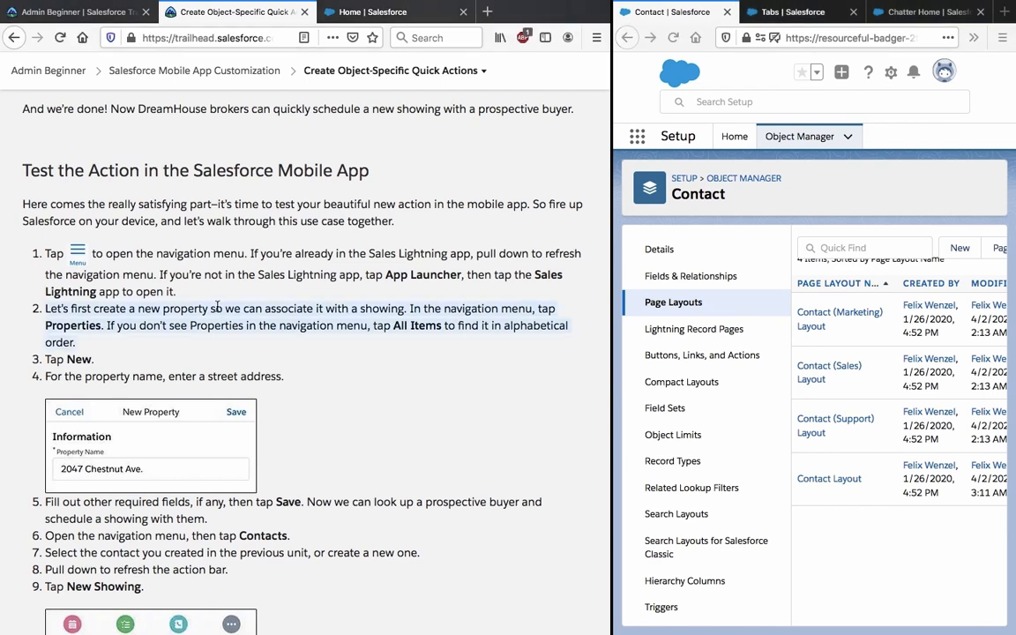
left_click(245, 310)
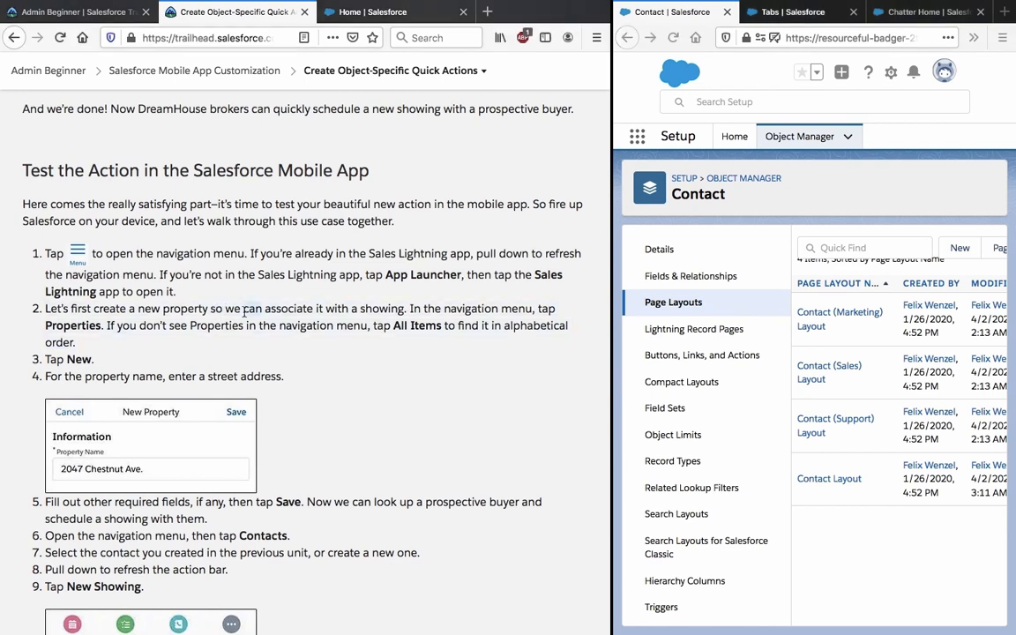
triple_click(245, 310)
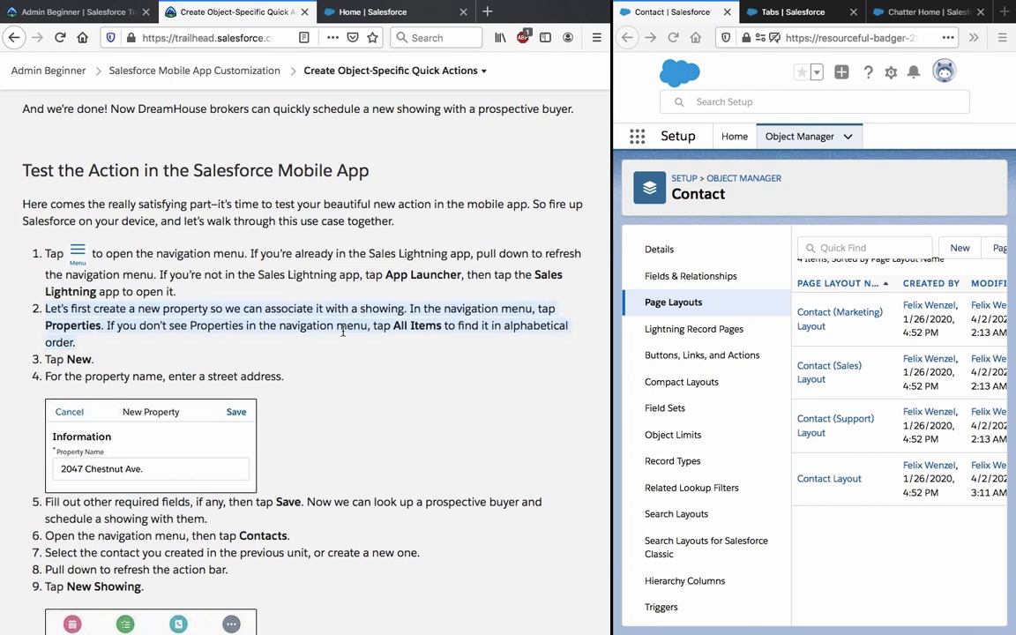
left_click(732, 165)
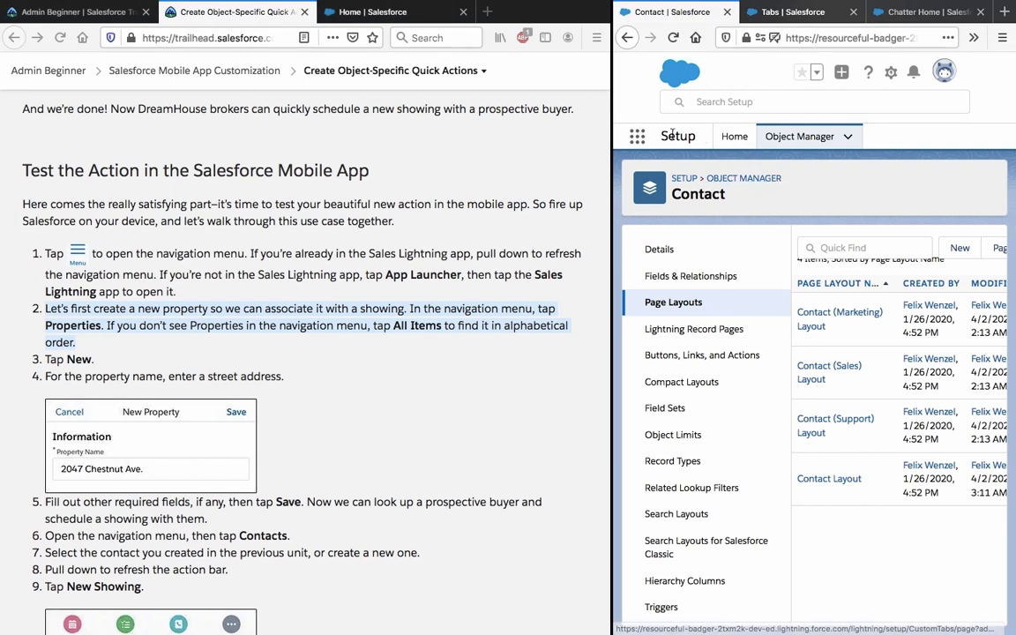
left_click(893, 20)
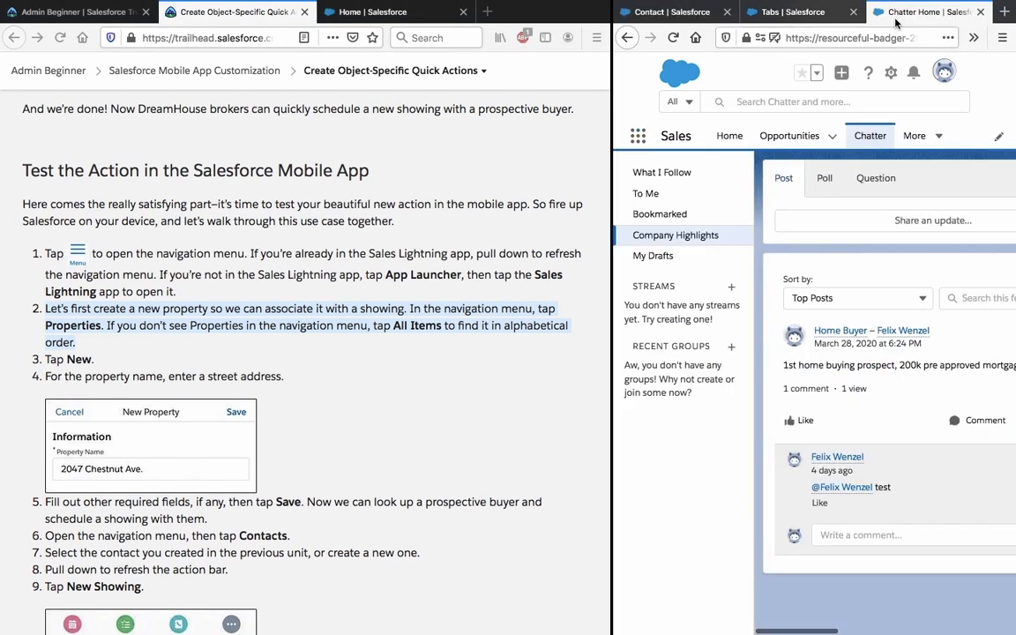
left_click(730, 141)
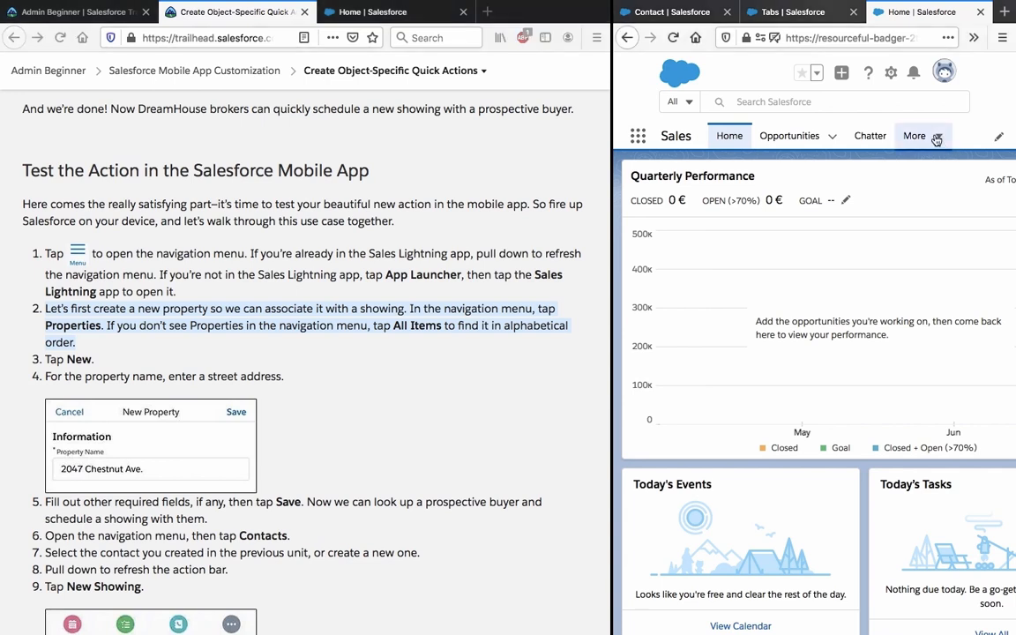
left_click(938, 137)
scroll(922, 304, "down", 1)
scroll(922, 304, "up", 3)
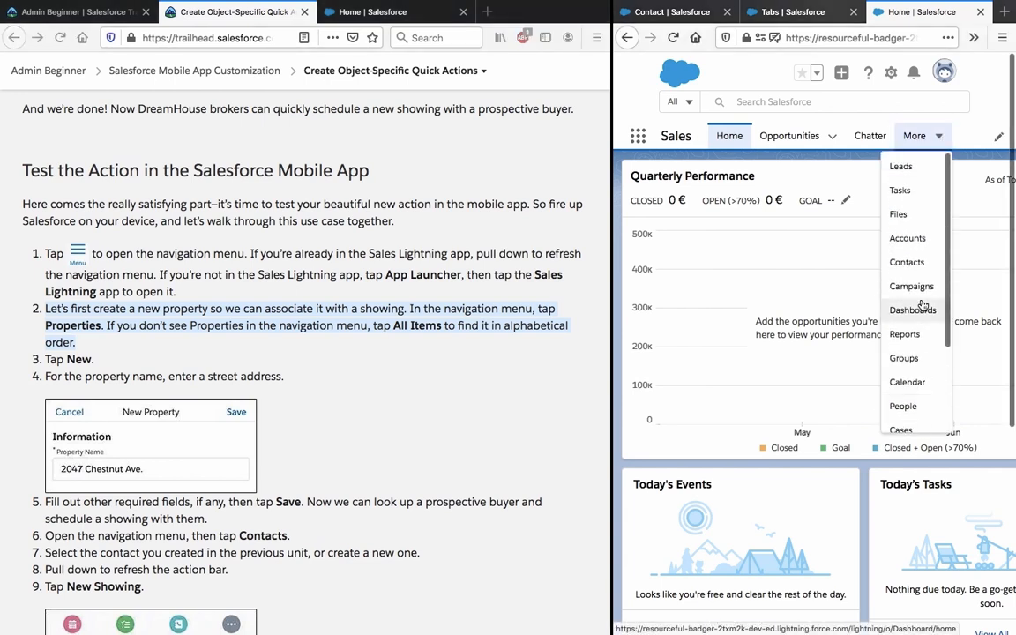
scroll(922, 304, "down", 3)
scroll(923, 304, "down", 1)
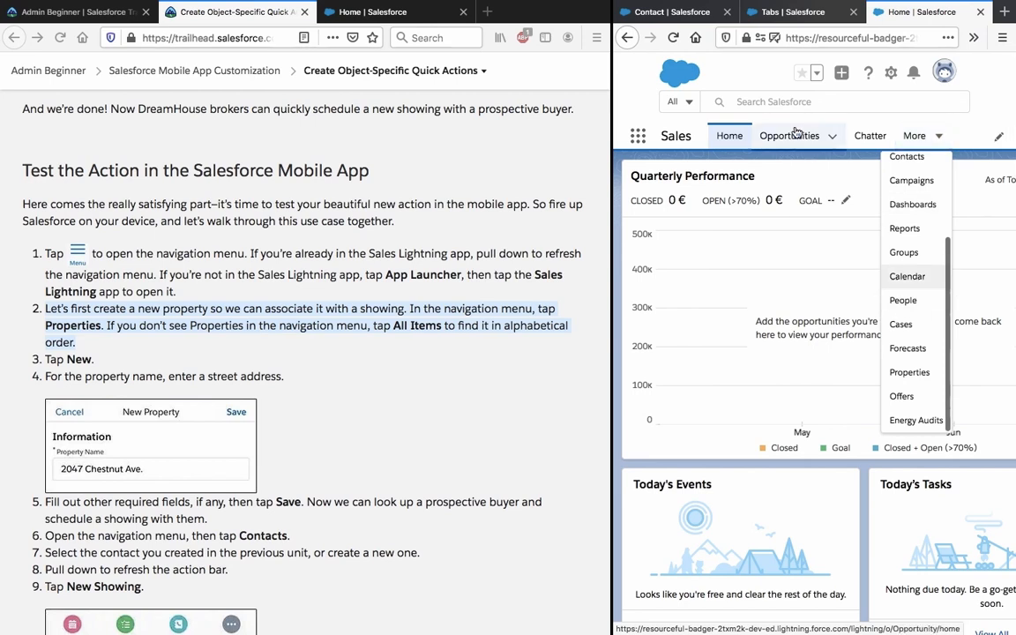
left_click(900, 372)
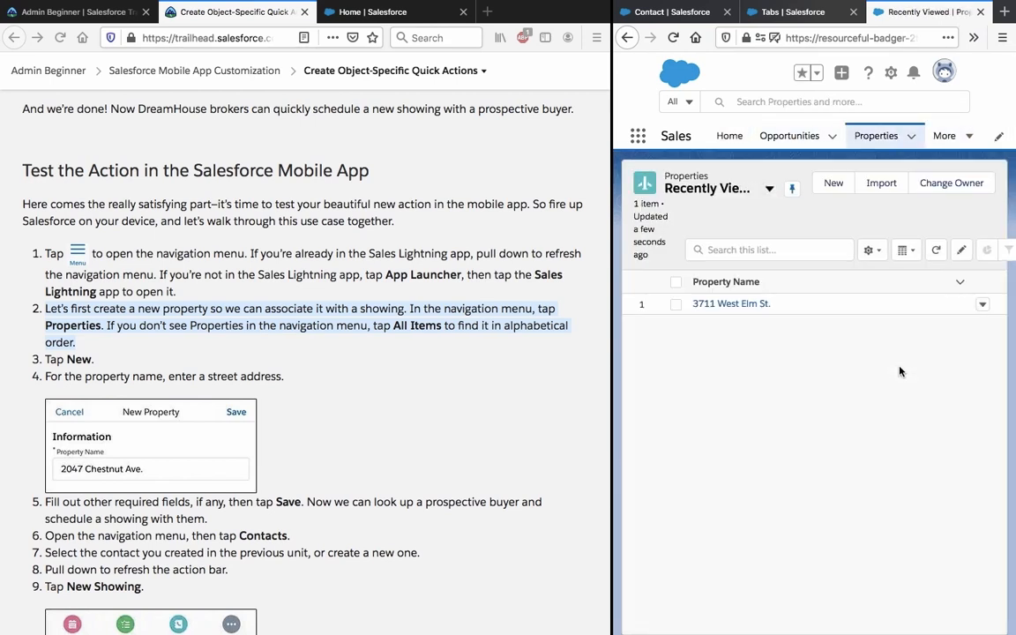
left_click(456, 379)
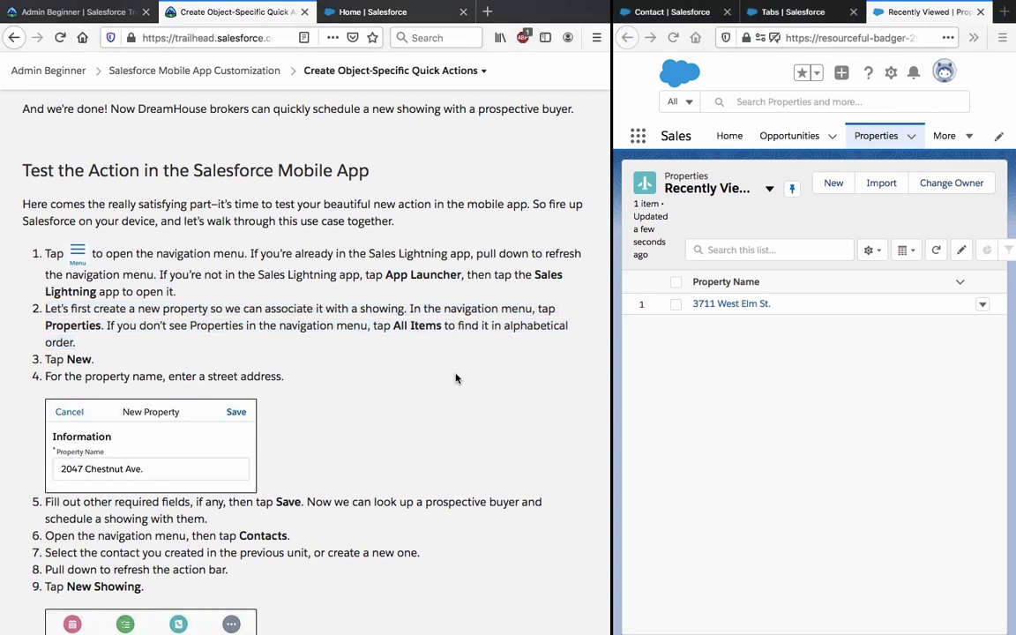
Start a new property named 2047 Chestnut Ave. and enter its price of 500,000.
left_click(836, 183)
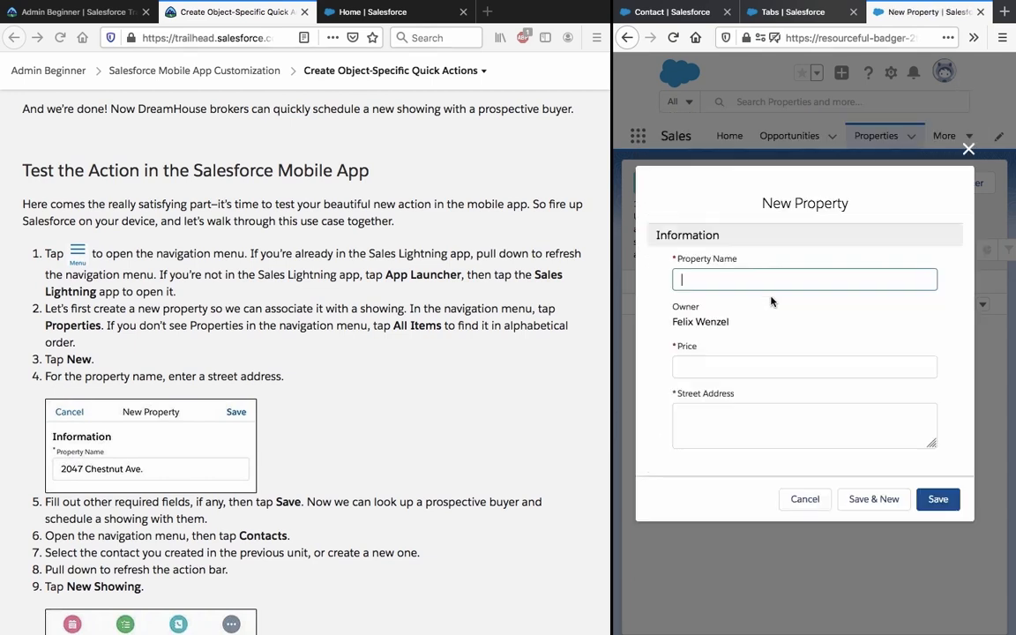
type("20")
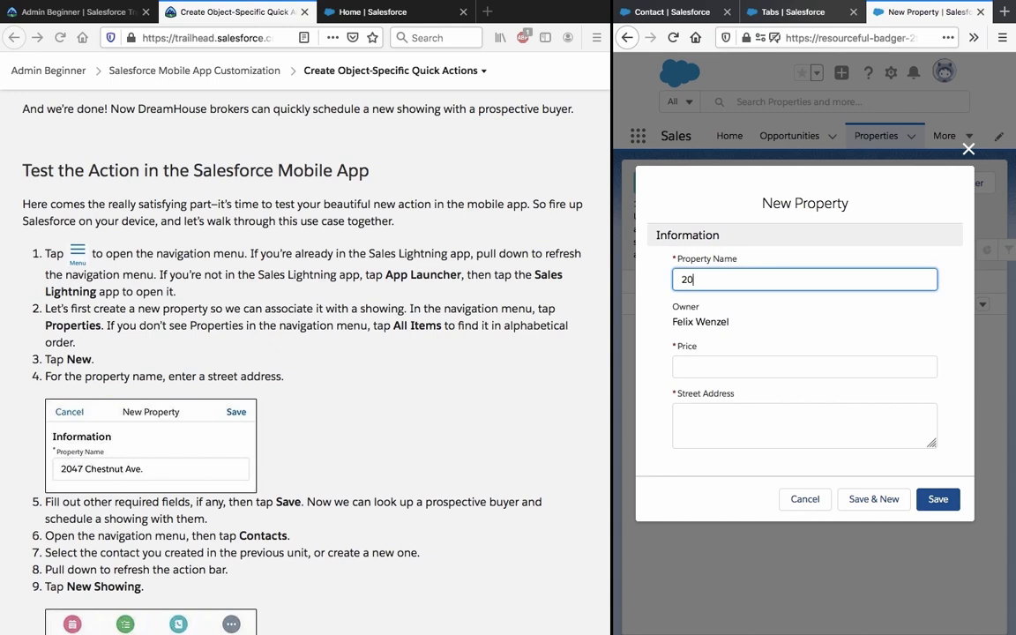
type("47 Chestnut Ave.")
scroll(428, 415, "down", 2)
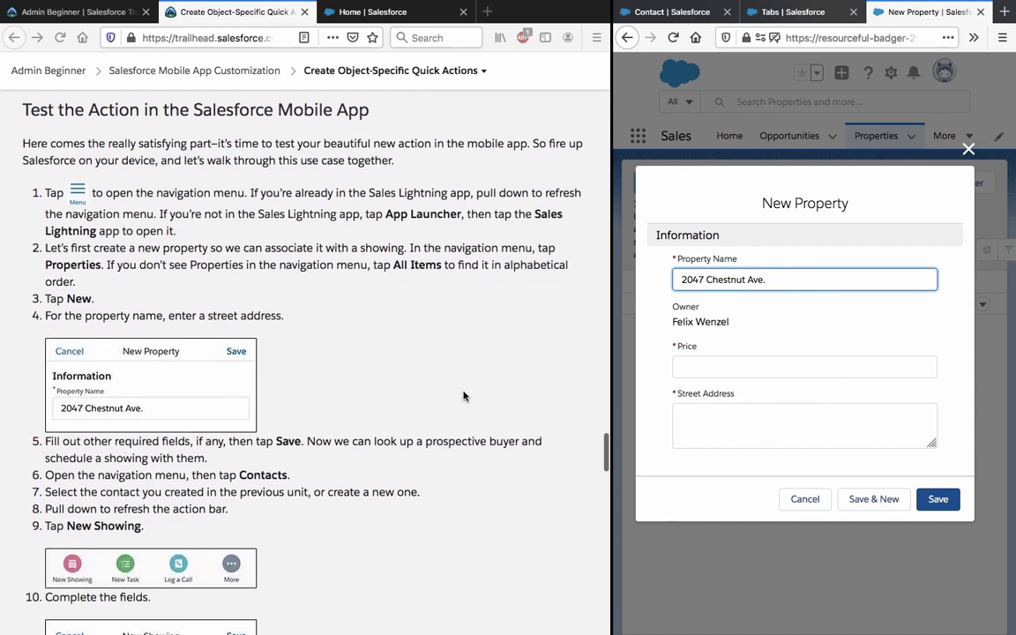
left_click(747, 357)
type("500000")
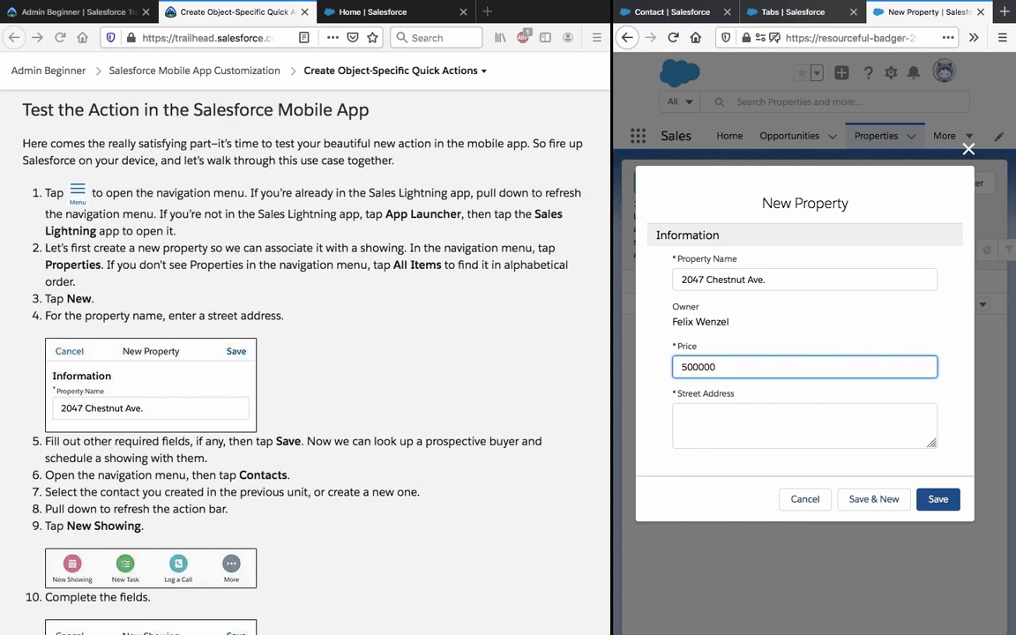
Copy the property name into Street Address and save the new property.
left_click(725, 421)
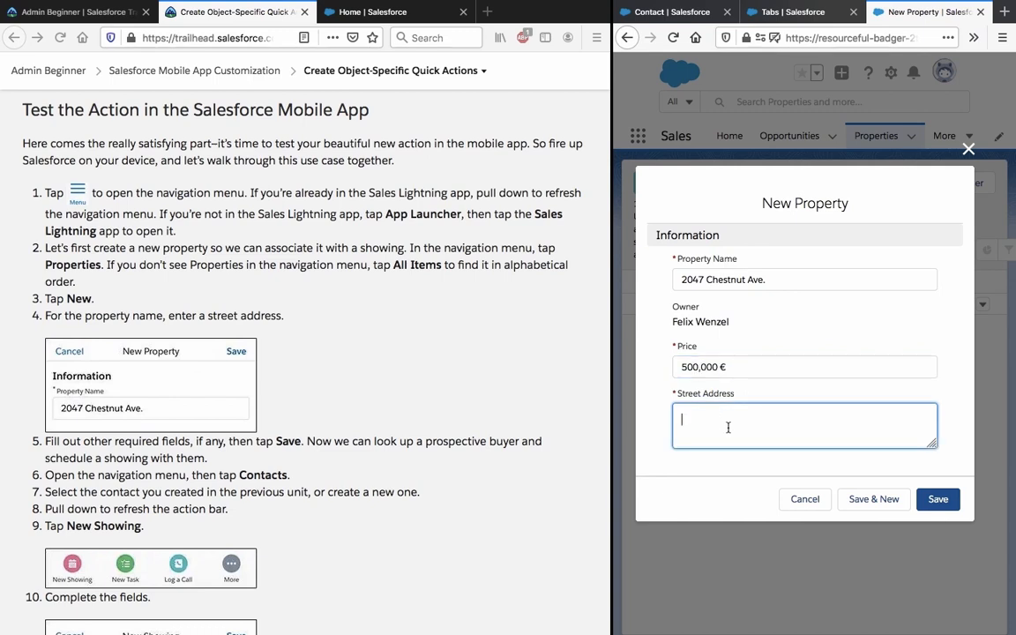
left_click(760, 268)
key("ctrl+c")
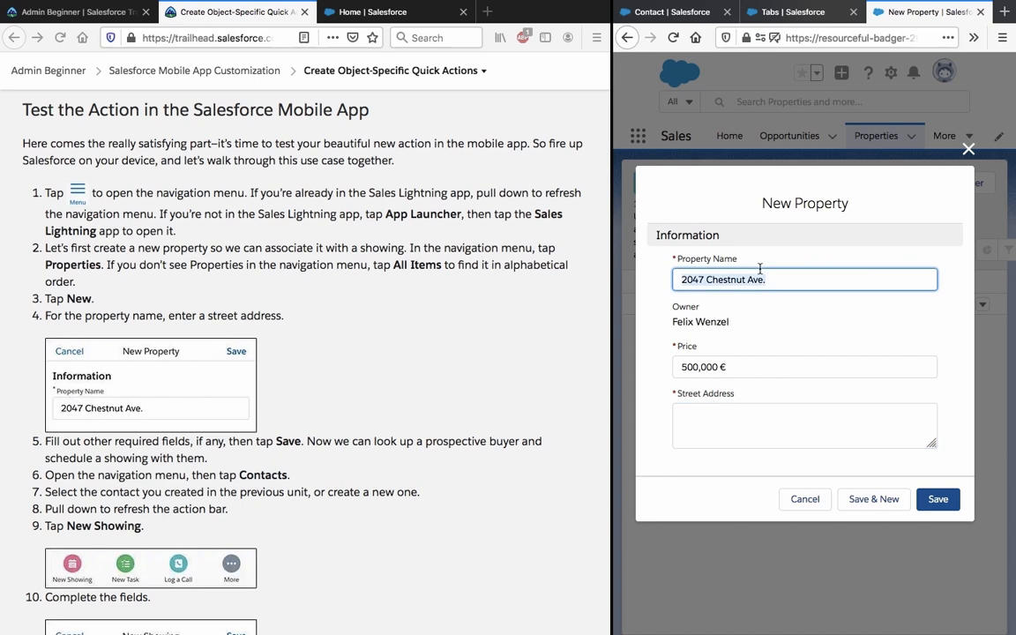
left_click(844, 409)
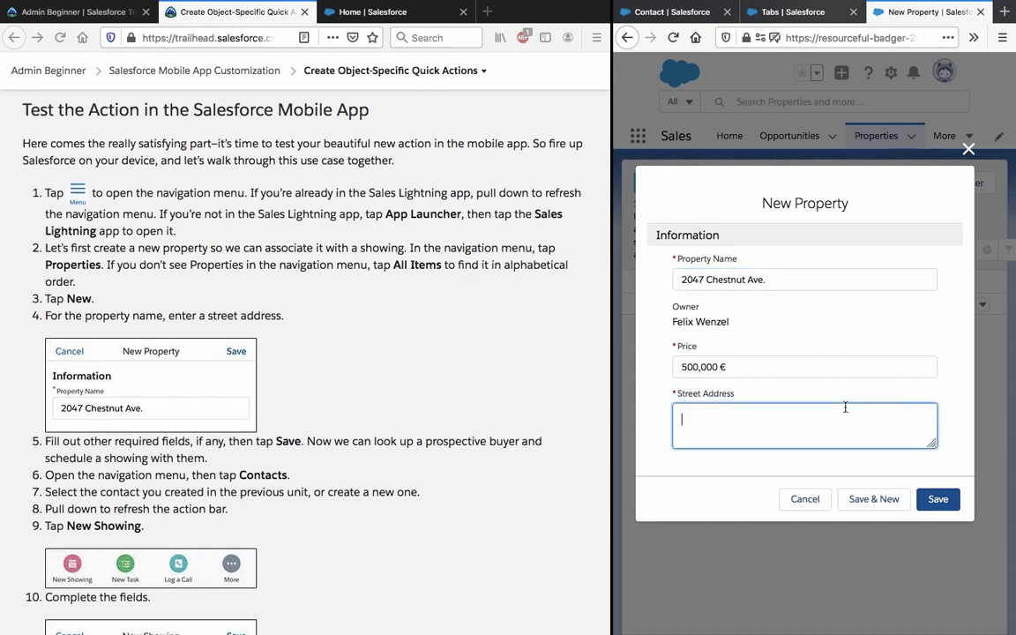
type("c")
key("BackSpace")
key("ctrl+v")
left_click(946, 500)
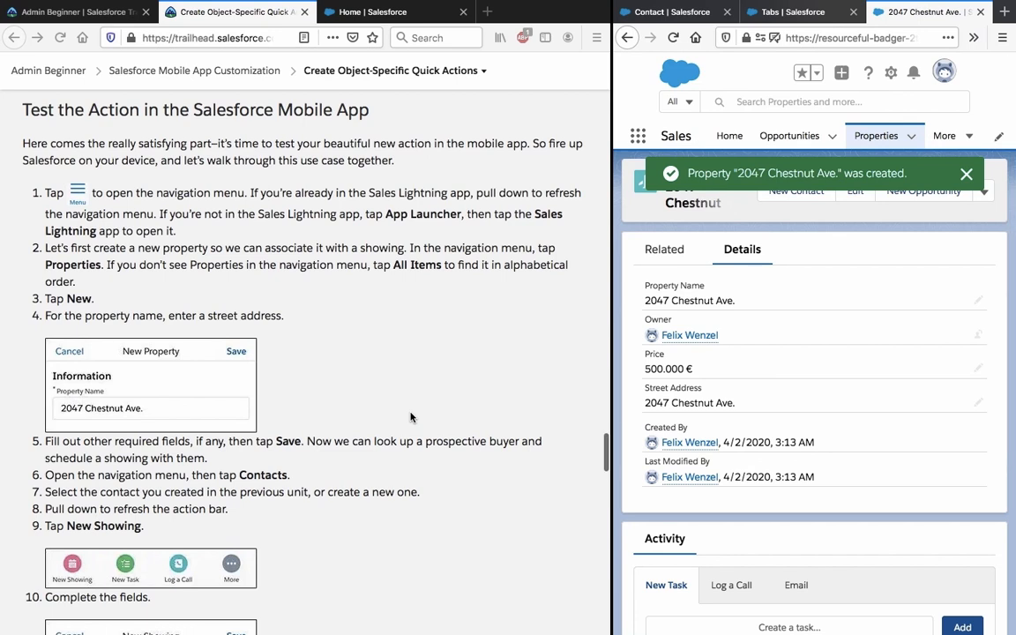
Select and read the step 5 instruction on the Trailhead page.
scroll(411, 417, "down", 1)
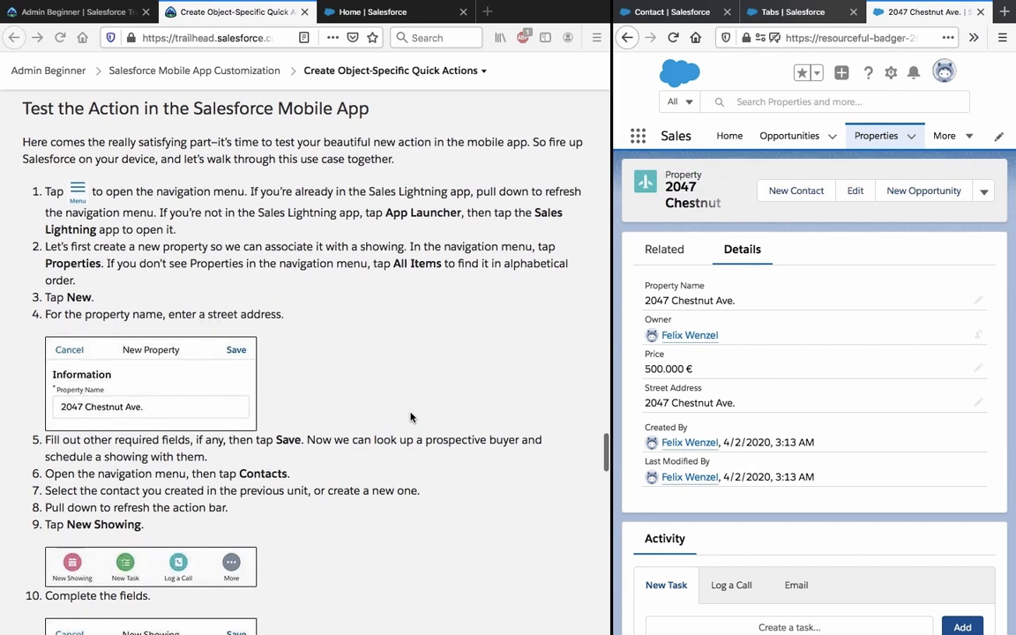
scroll(410, 417, "down", 1)
left_click(410, 416)
triple_click(410, 416)
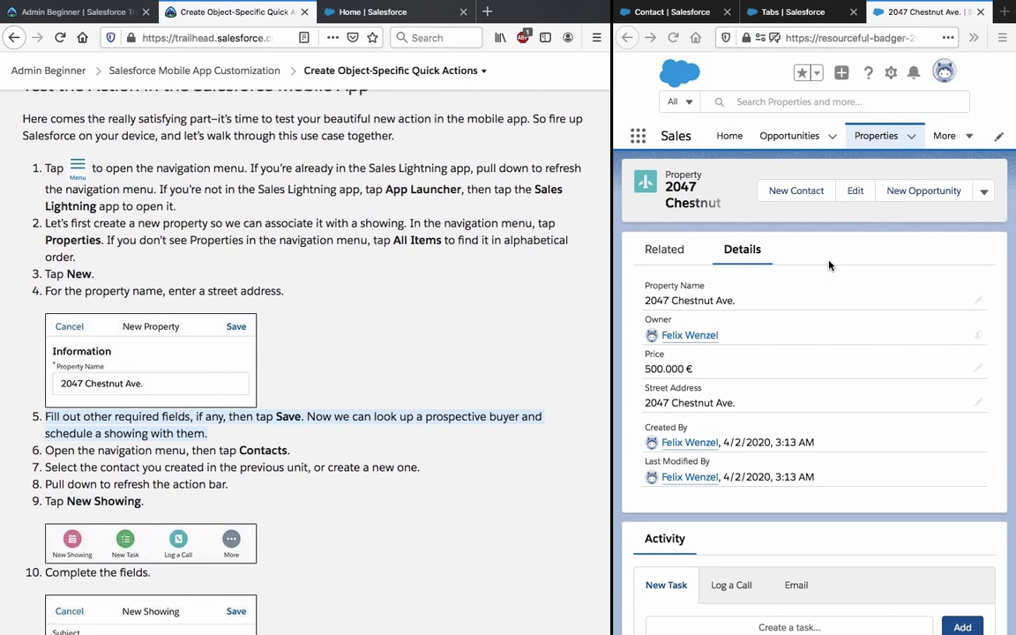
scroll(400, 410, "down", 2)
left_click(399, 409)
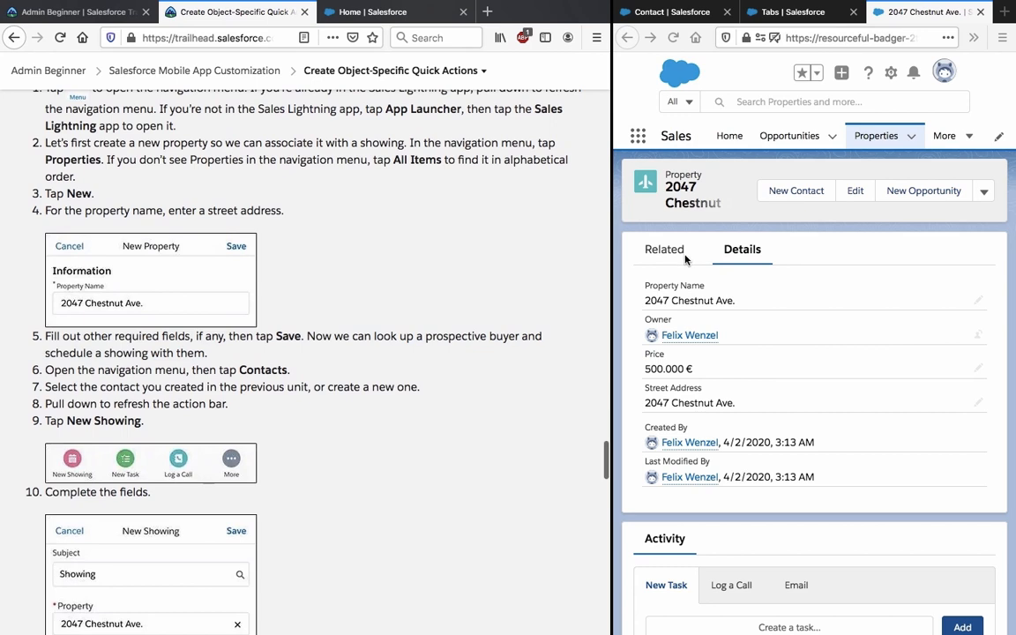
Open Contacts from the More menu in the navigation bar.
left_click(913, 139)
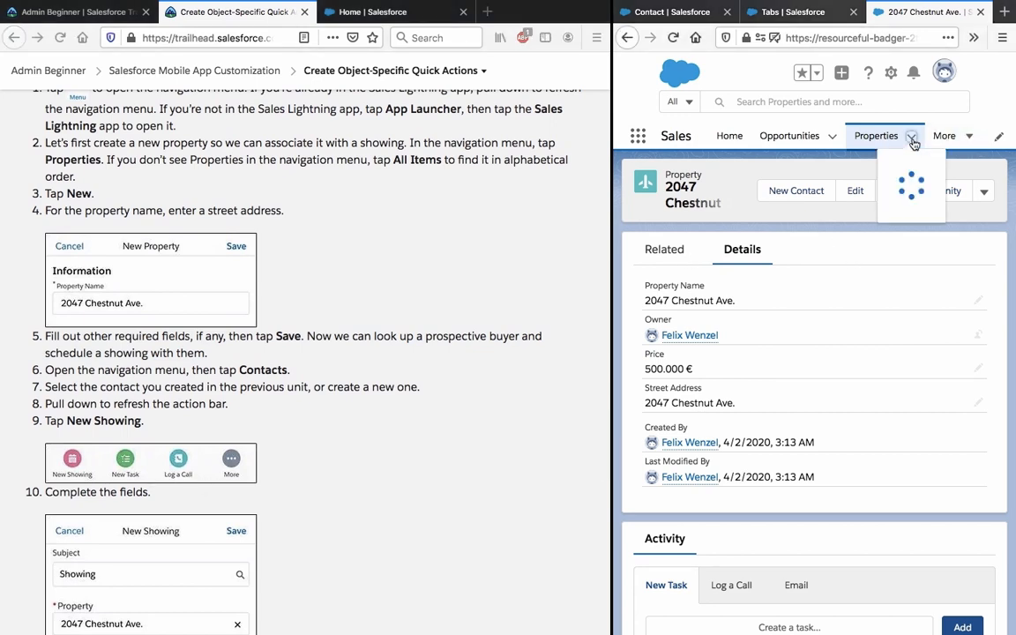
left_click(914, 140)
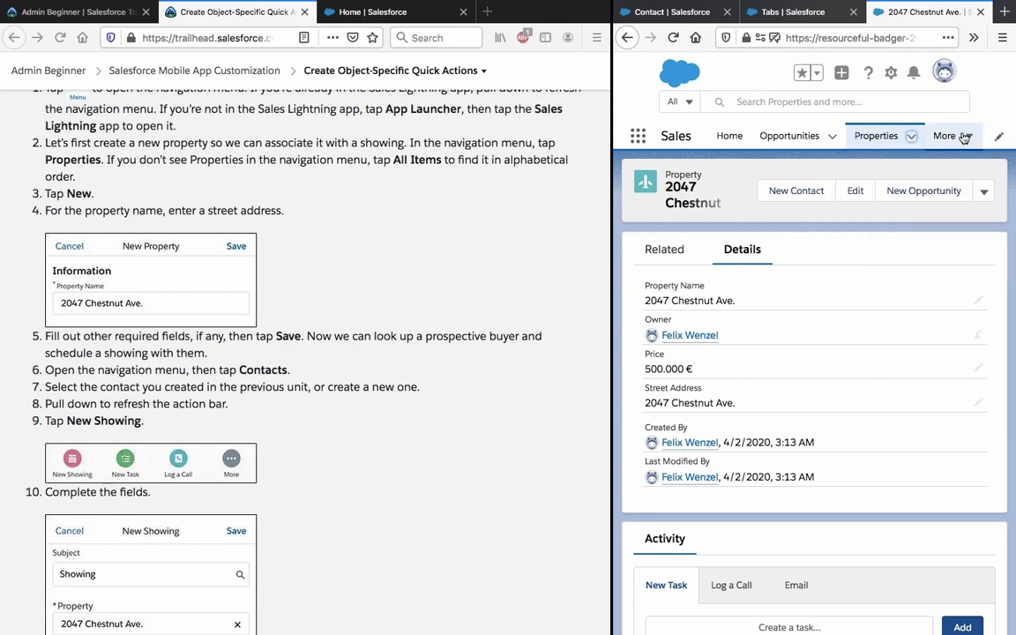
left_click(968, 136)
left_click(937, 157)
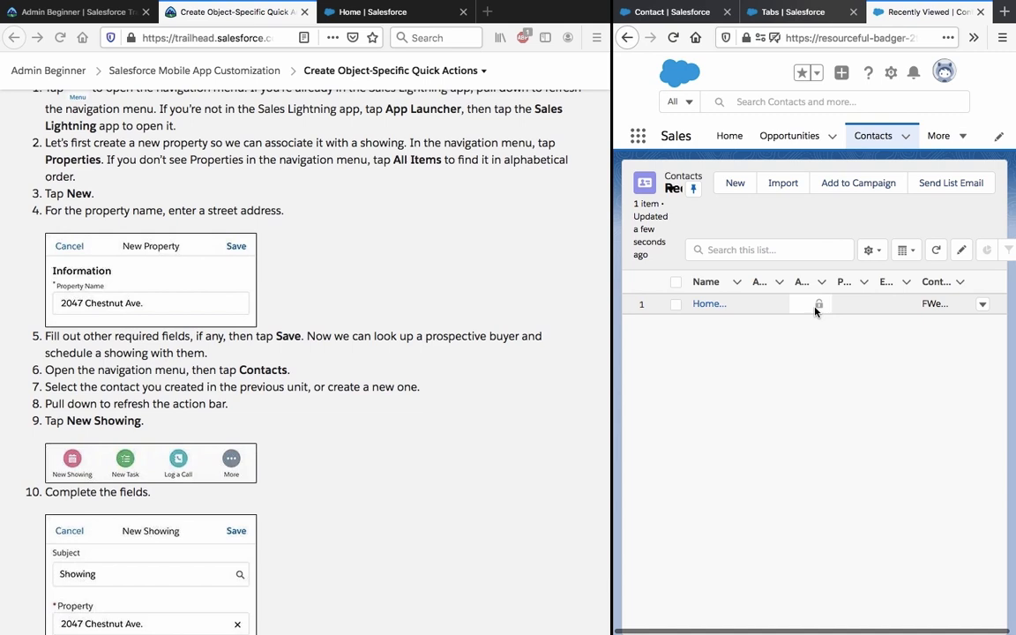
left_click(705, 305)
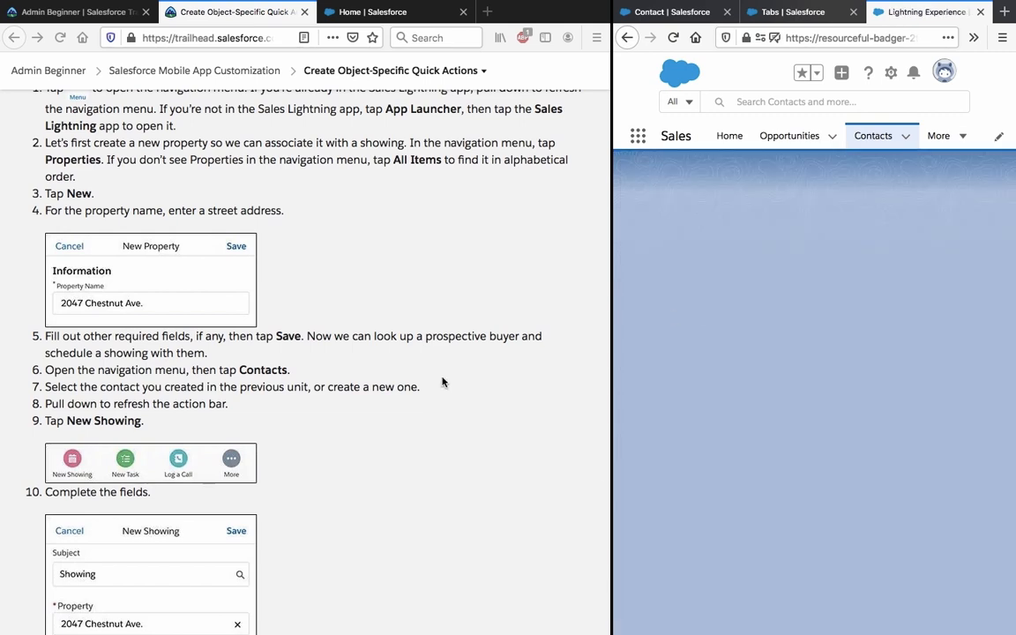
left_click(627, 39)
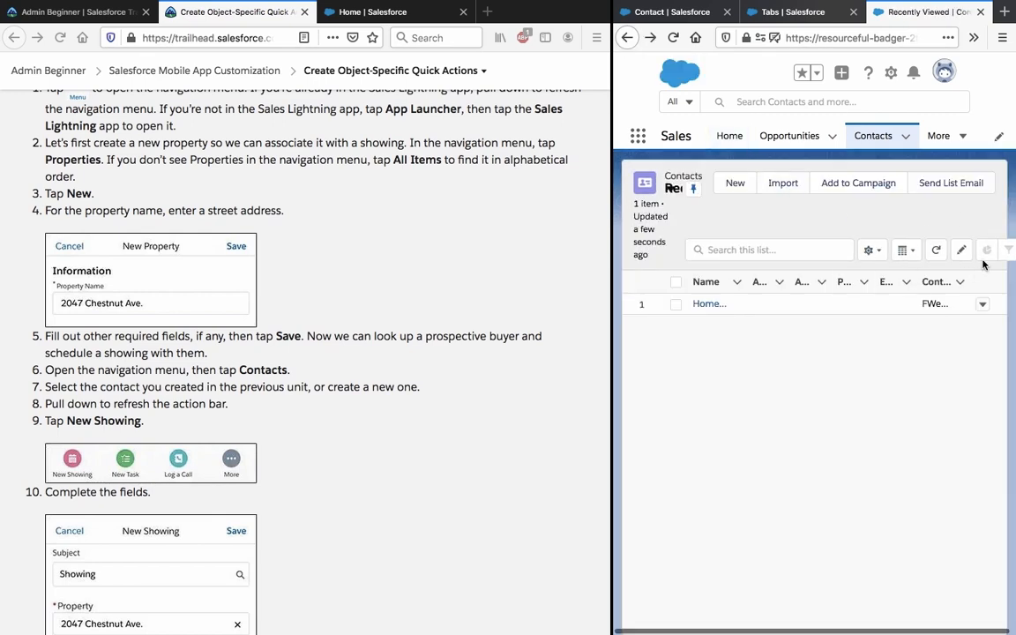
left_click_drag(612, 312, 422, 296)
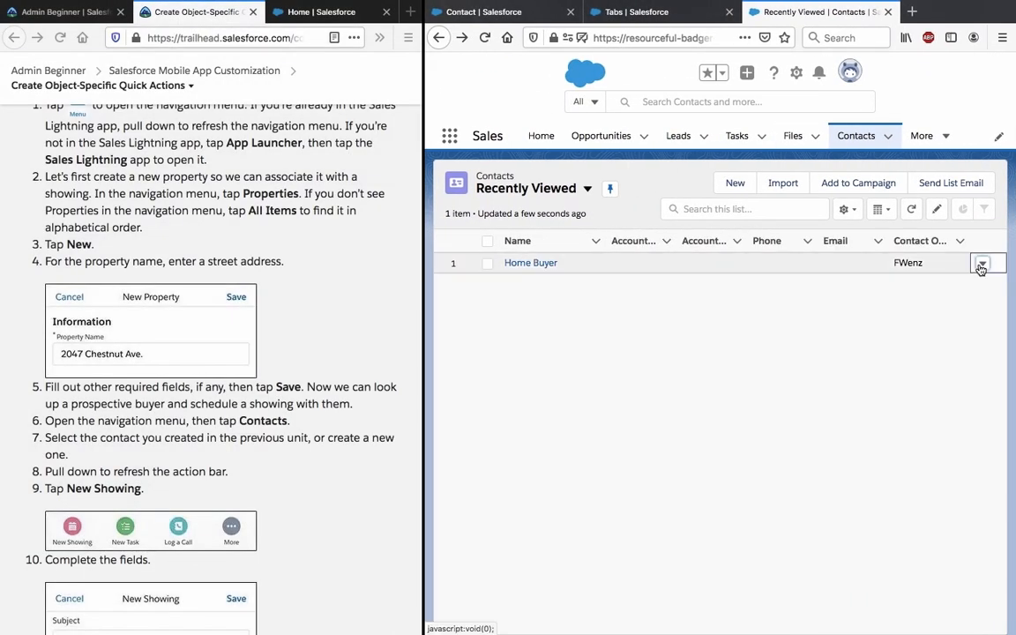
left_click(981, 265)
left_click(981, 265)
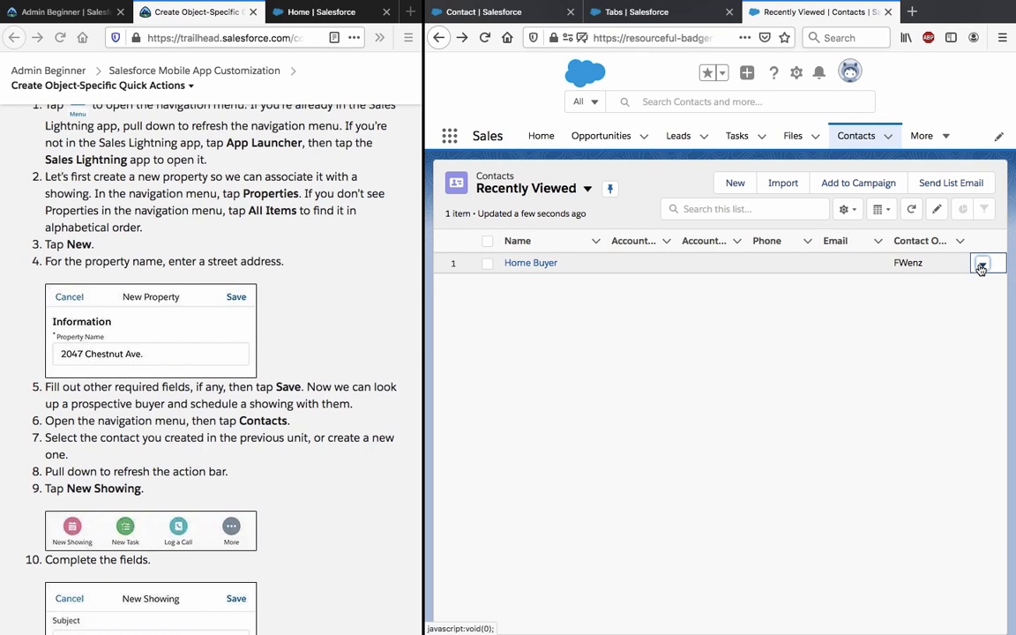
left_click(943, 138)
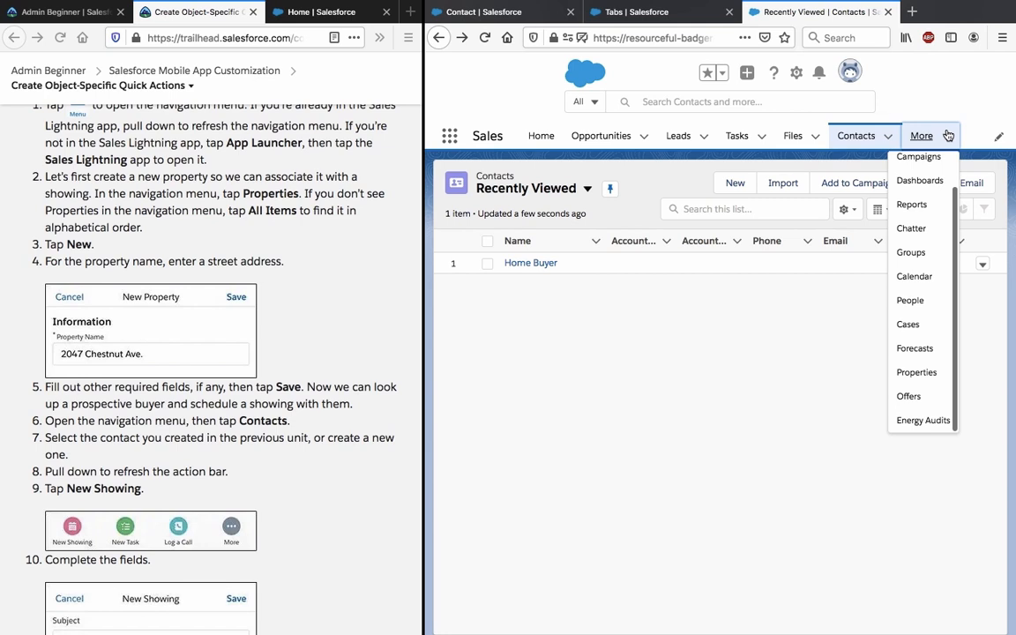
left_click(667, 318)
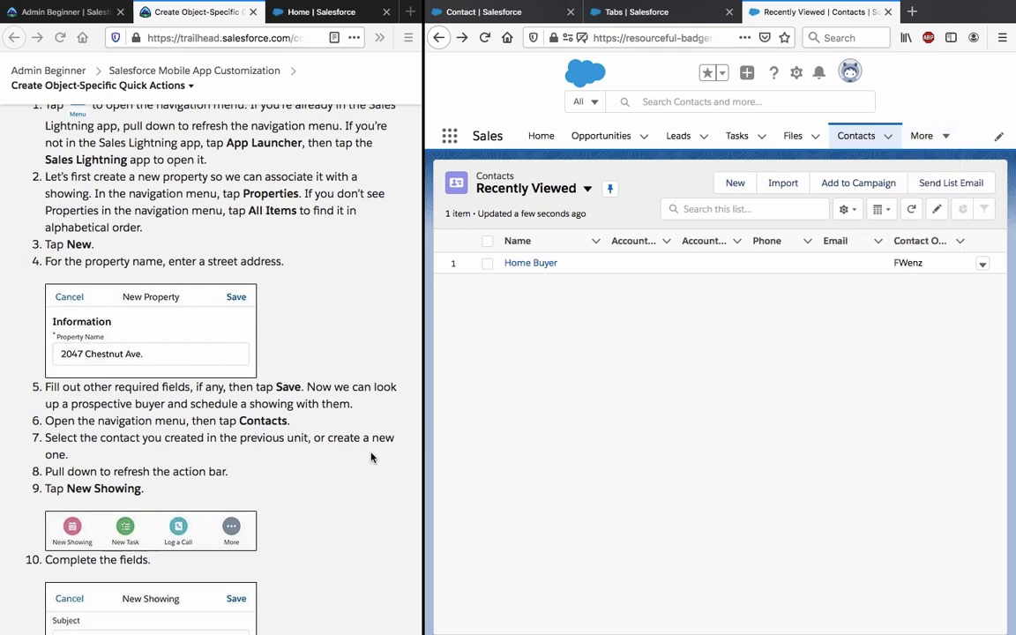
scroll(302, 468, "down", 2)
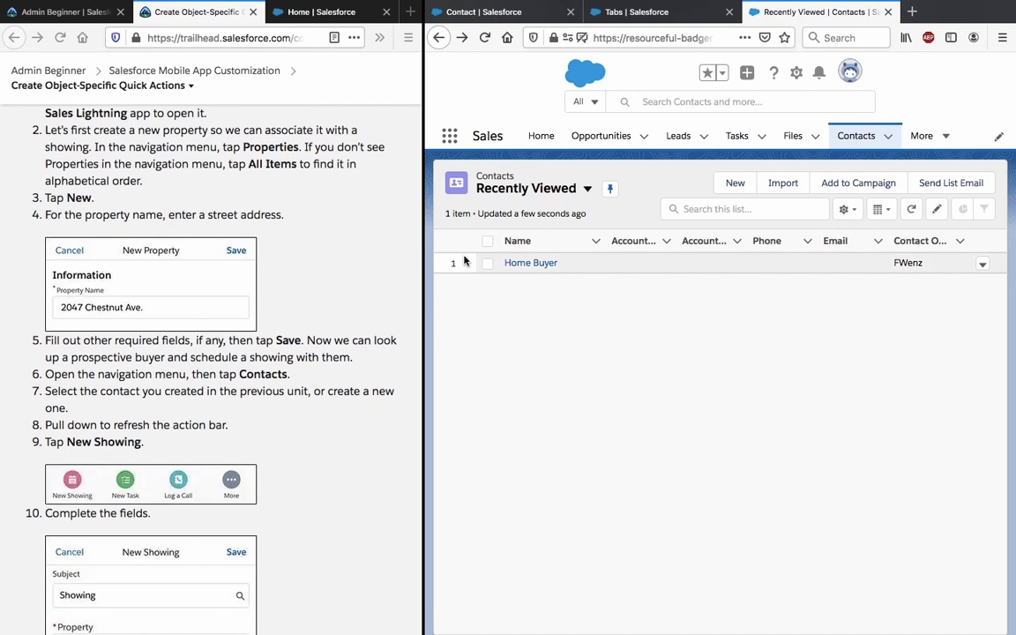
left_click(519, 263)
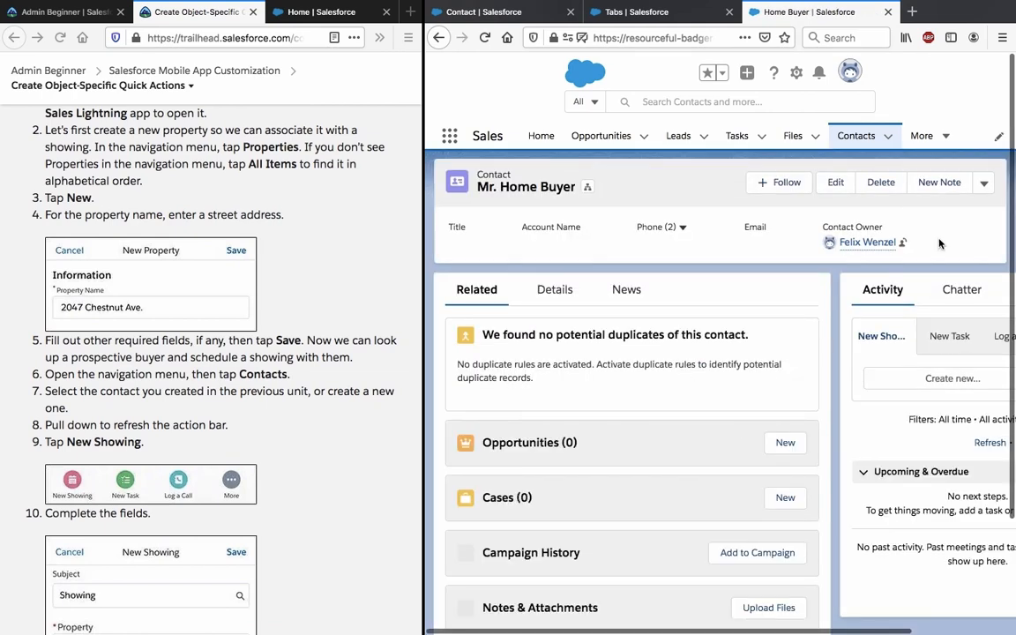
left_click(984, 183)
left_click(984, 183)
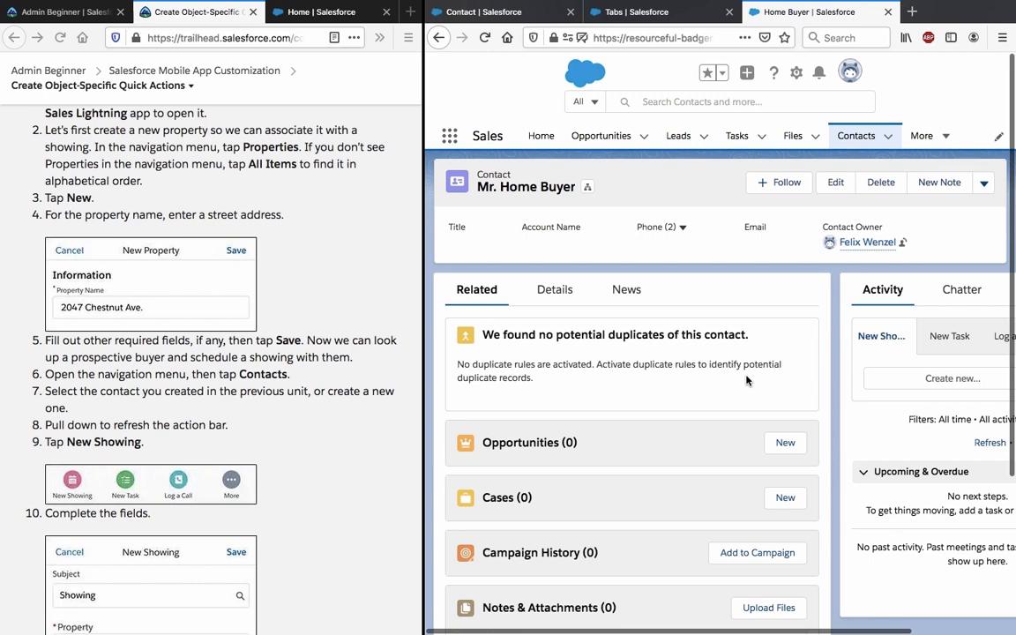
scroll(746, 381, "right", 3)
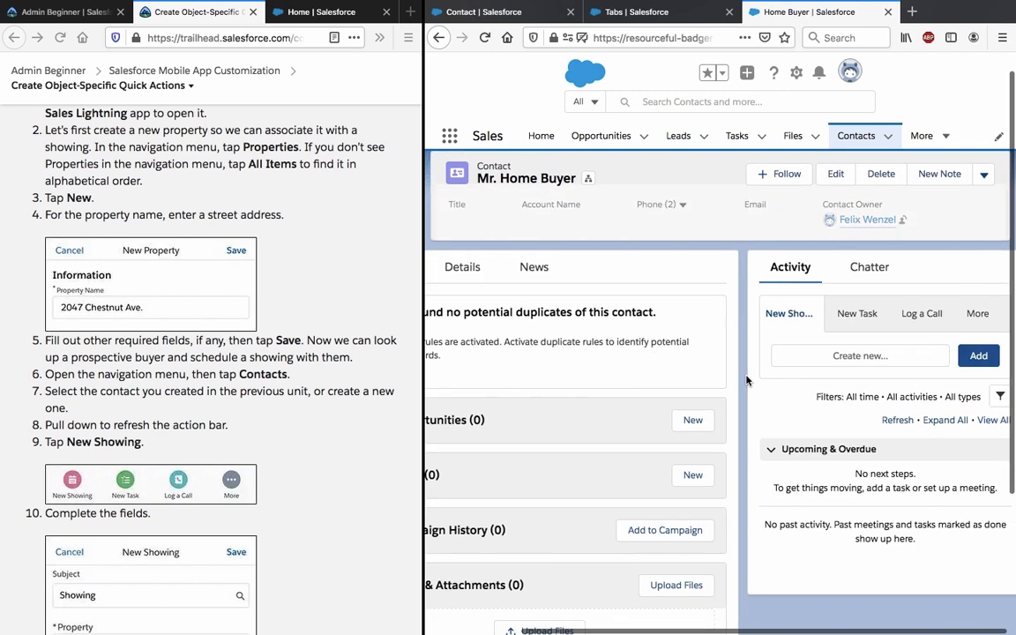
scroll(747, 380, "up", 1)
scroll(746, 381, "left", 1)
scroll(746, 380, "right", 1)
scroll(747, 381, "down", 1)
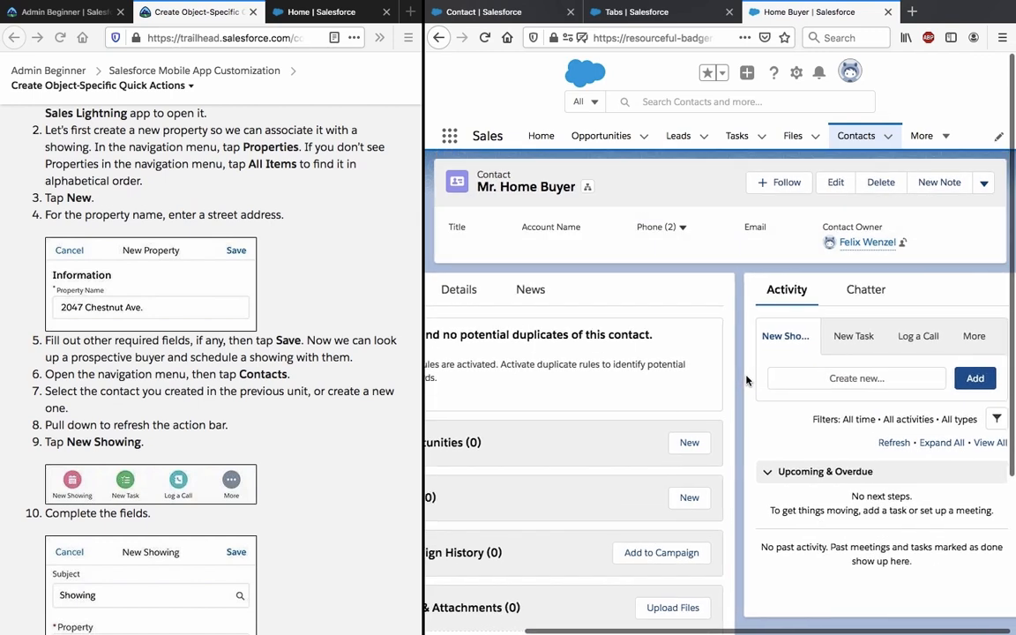
scroll(746, 380, "down", 5)
scroll(747, 380, "up", 5)
scroll(746, 381, "left", 2)
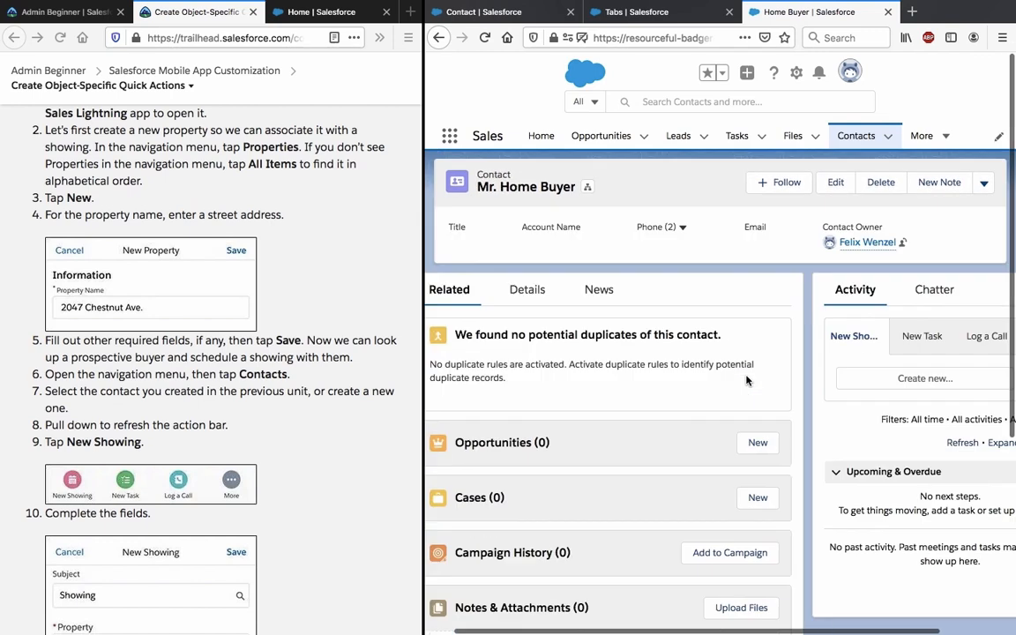
left_click(938, 139)
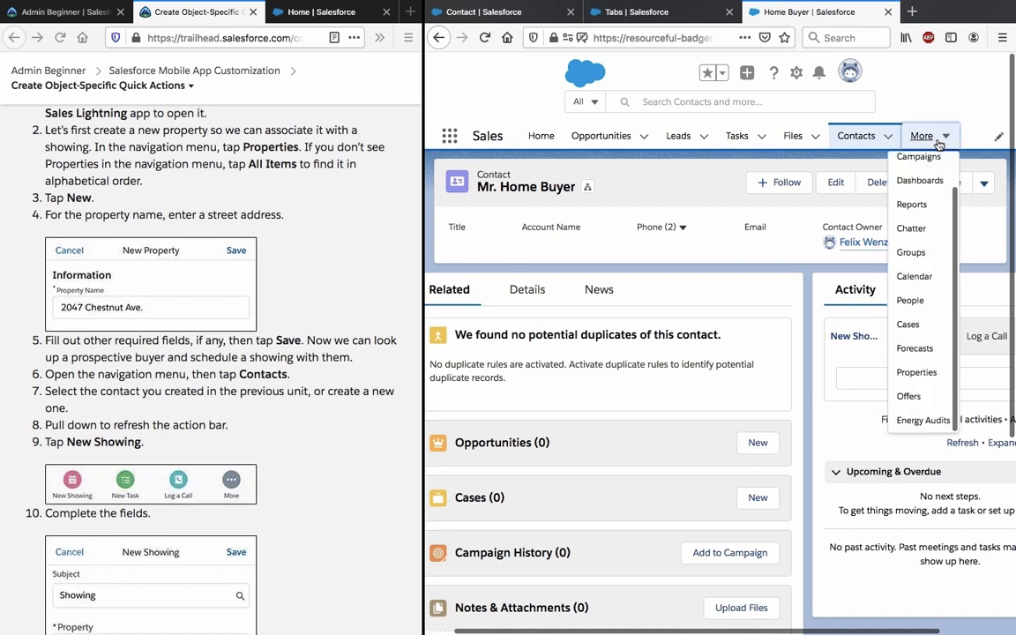
left_click(940, 143)
left_click(986, 183)
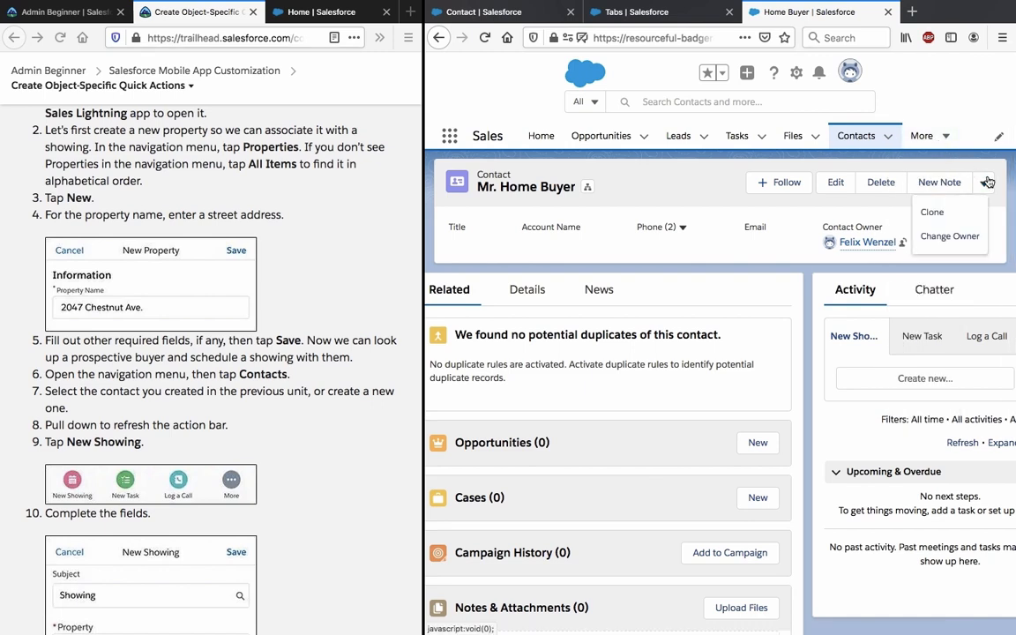
left_click(987, 183)
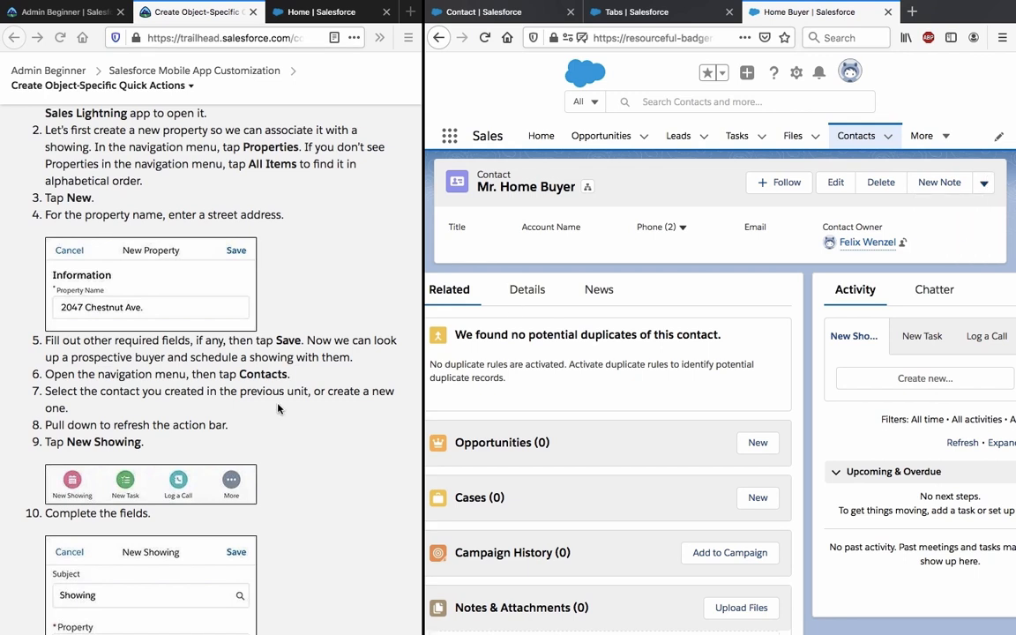
scroll(278, 409, "down", 1)
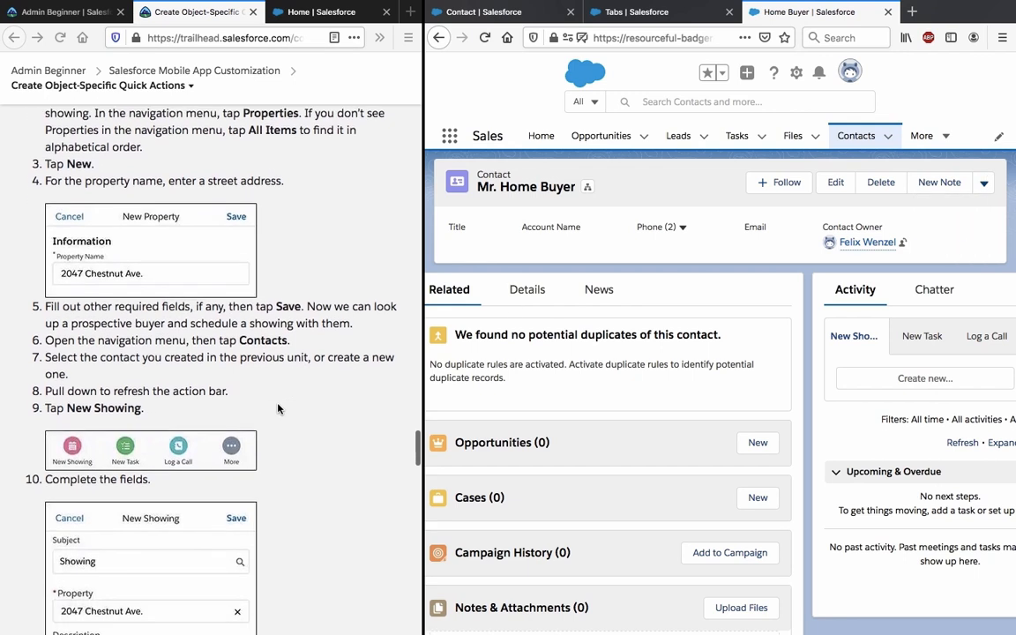
scroll(278, 408, "down", 1)
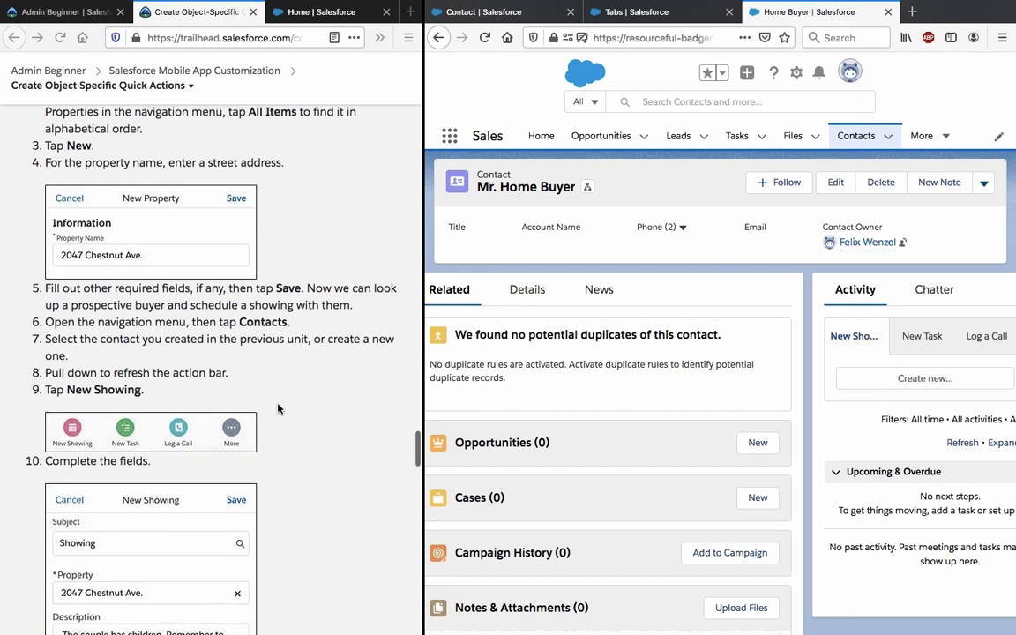
scroll(278, 409, "down", 1)
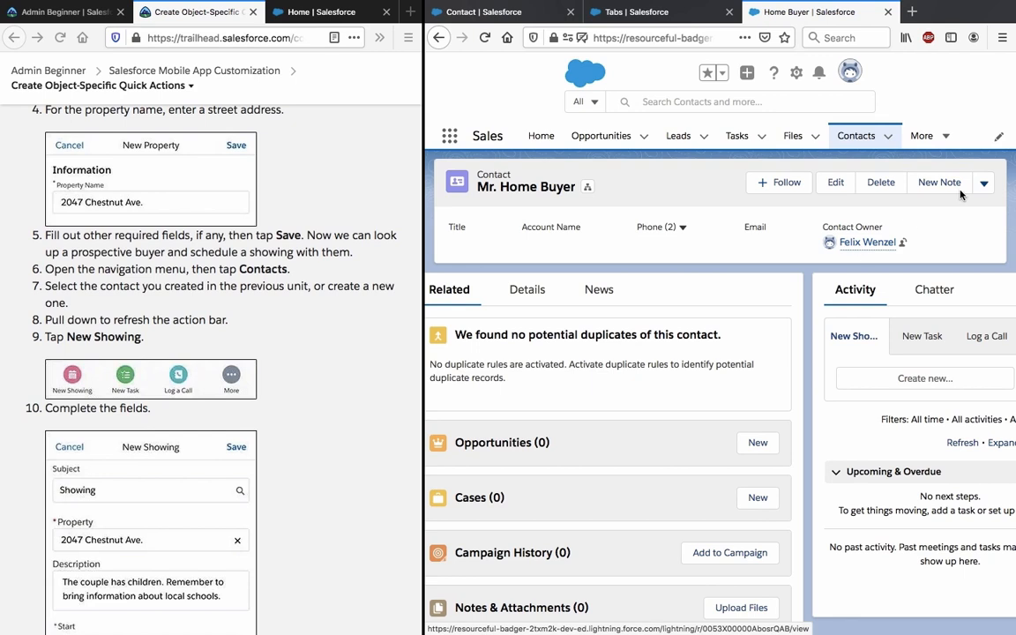
left_click(984, 183)
left_click(984, 182)
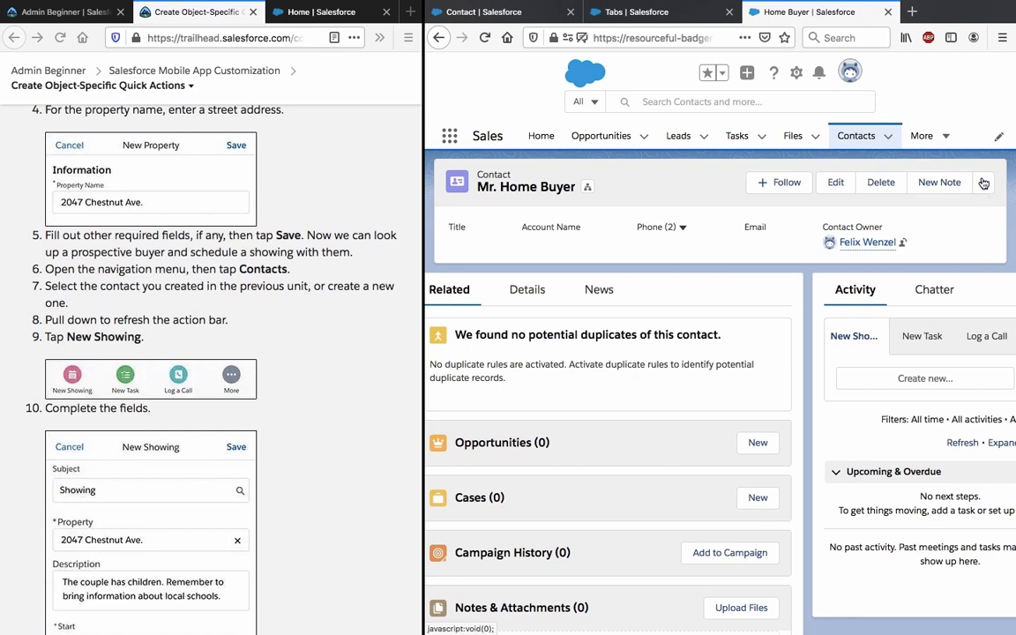
scroll(824, 420, "down", 5)
scroll(824, 420, "right", 2)
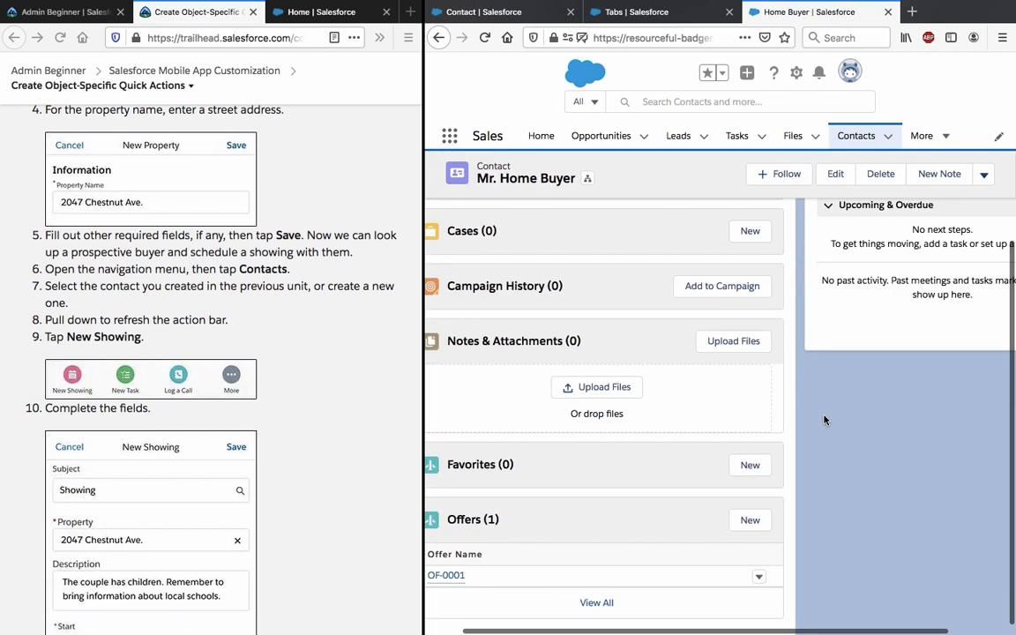
scroll(824, 422, "up", 3)
scroll(824, 422, "up", 1)
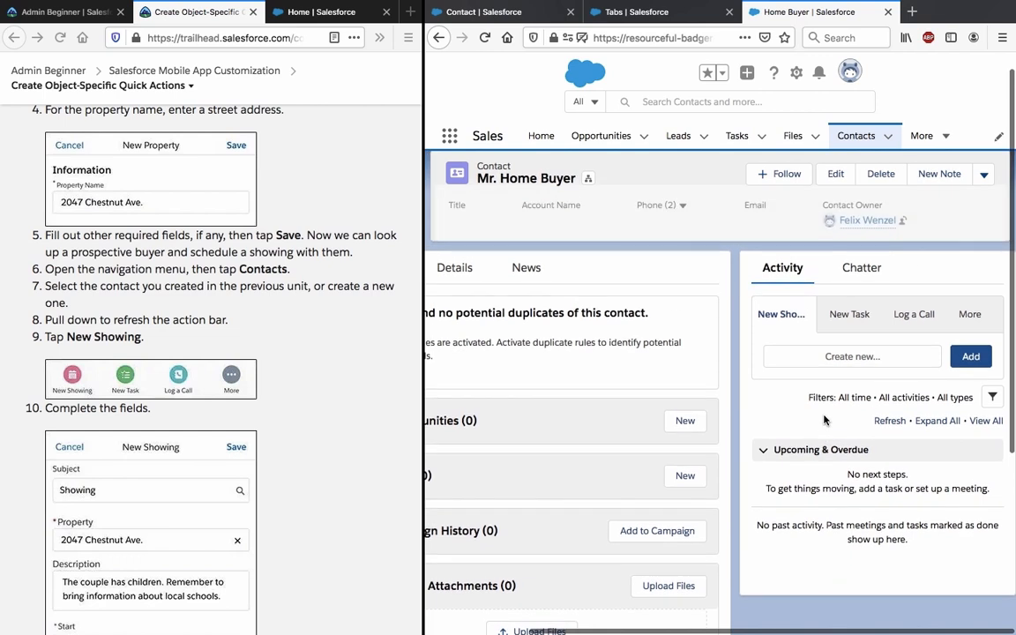
scroll(824, 420, "up", 1)
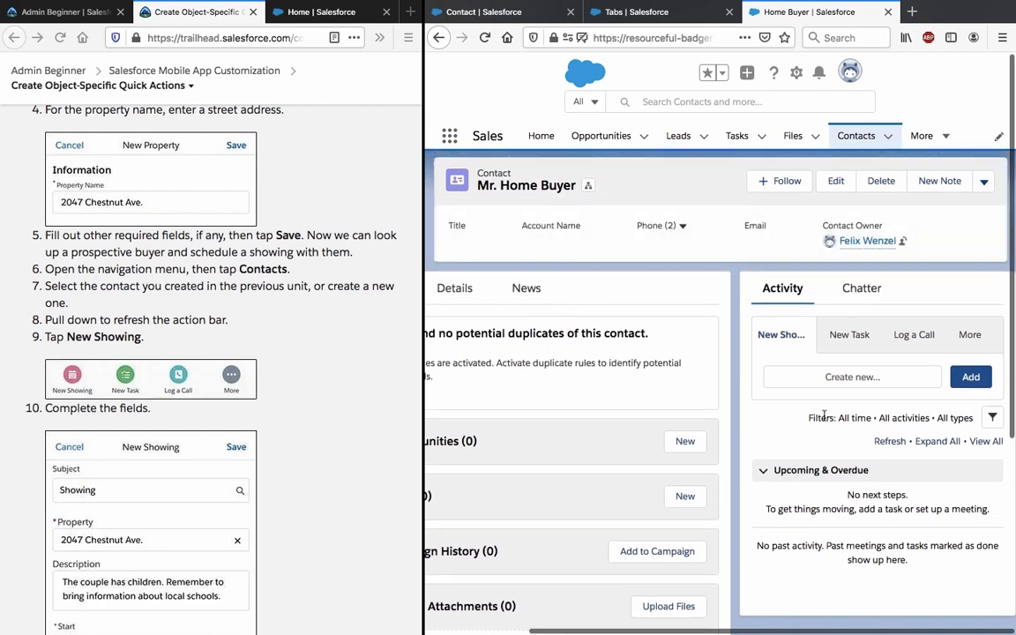
scroll(824, 418, "left", 2)
scroll(824, 418, "left", 2)
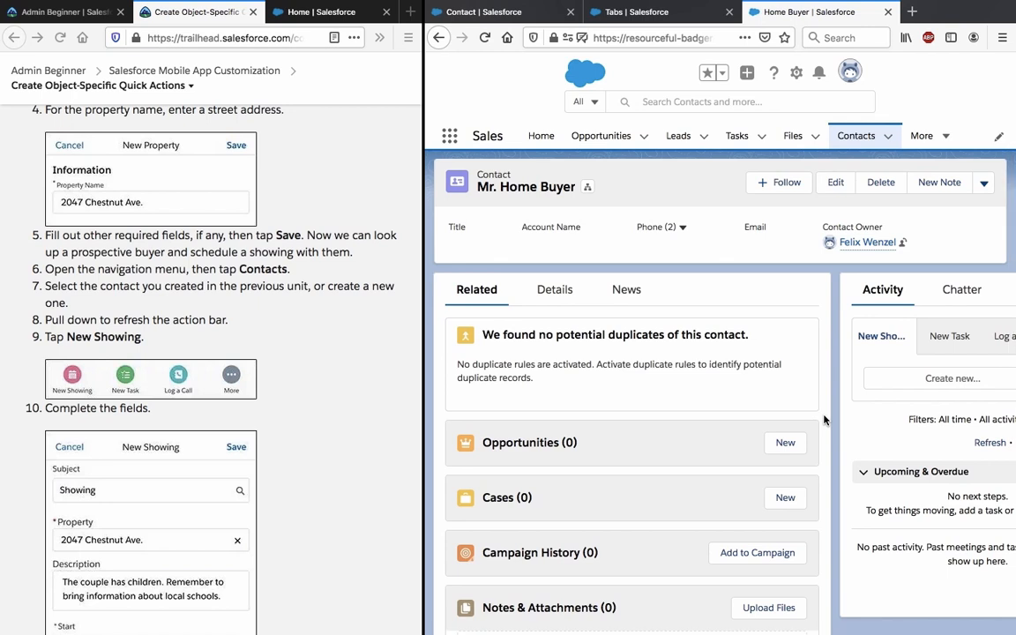
scroll(824, 420, "right", 4)
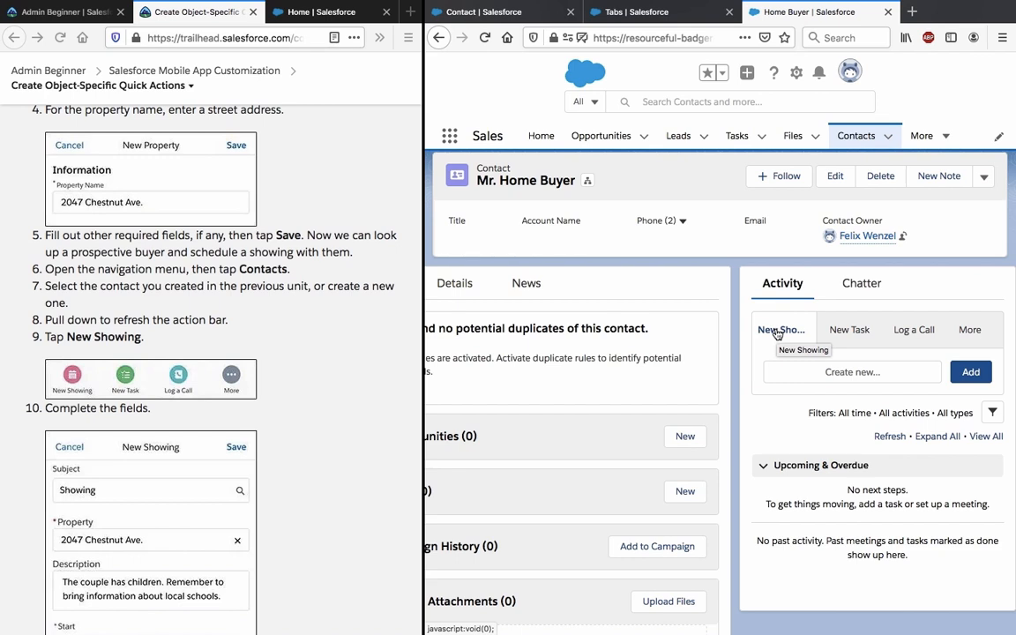
Start a New Showing for the contact, paste the property address into Description, then clear it.
left_click(804, 375)
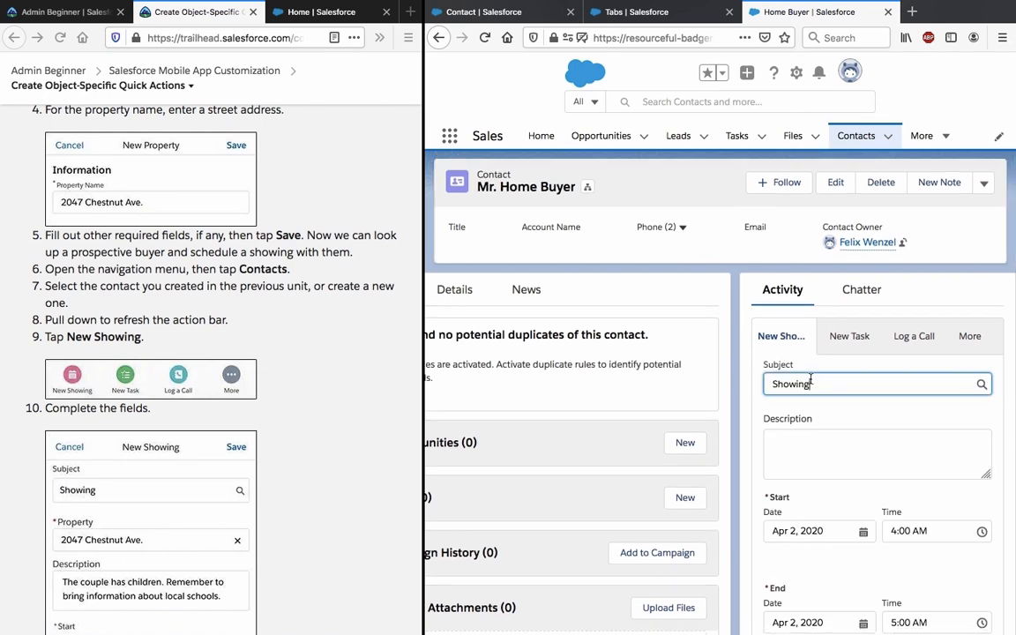
left_click(807, 436)
scroll(351, 415, "down", 5)
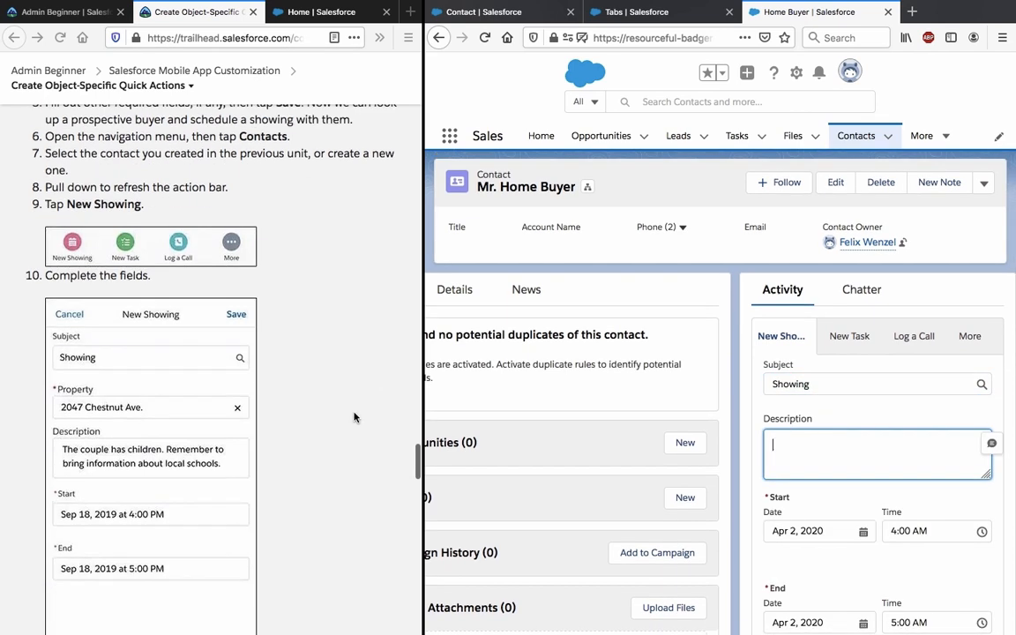
type("2047 Chestnut Ave.")
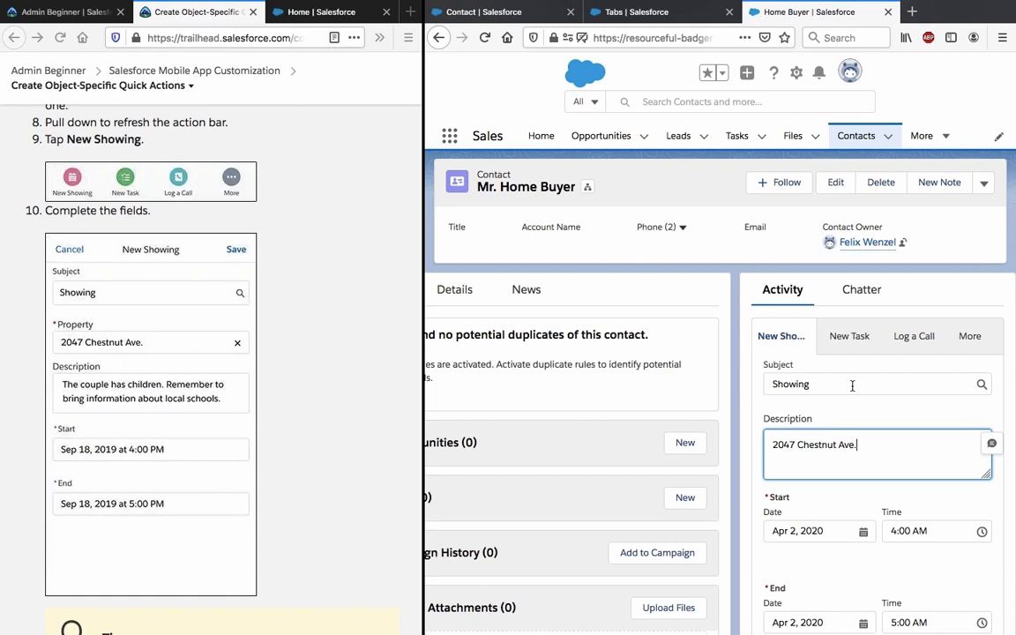
left_click(762, 420)
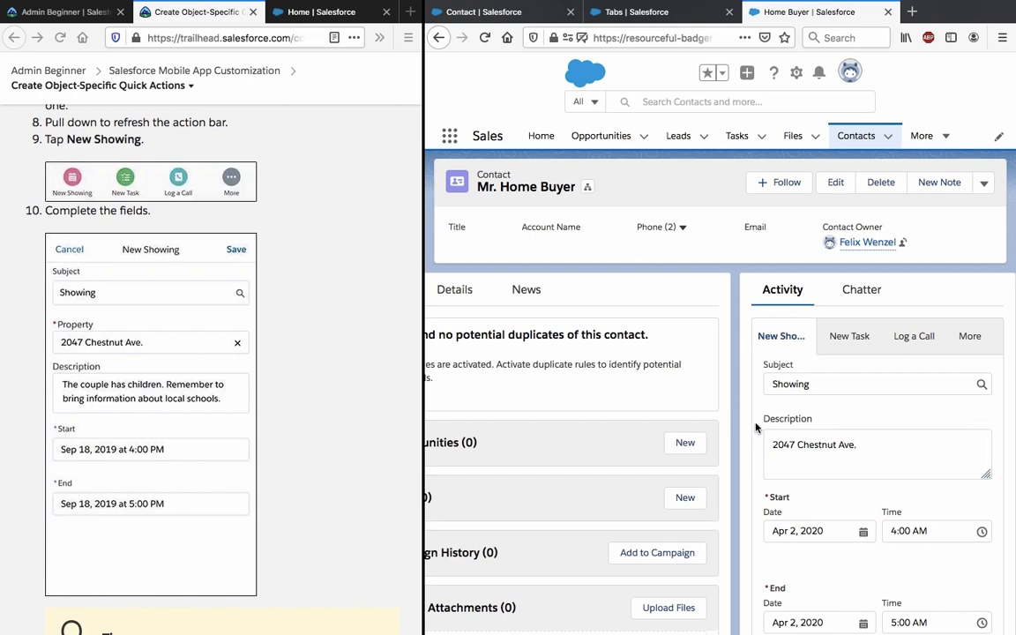
scroll(755, 428, "down", 1)
scroll(755, 427, "down", 2)
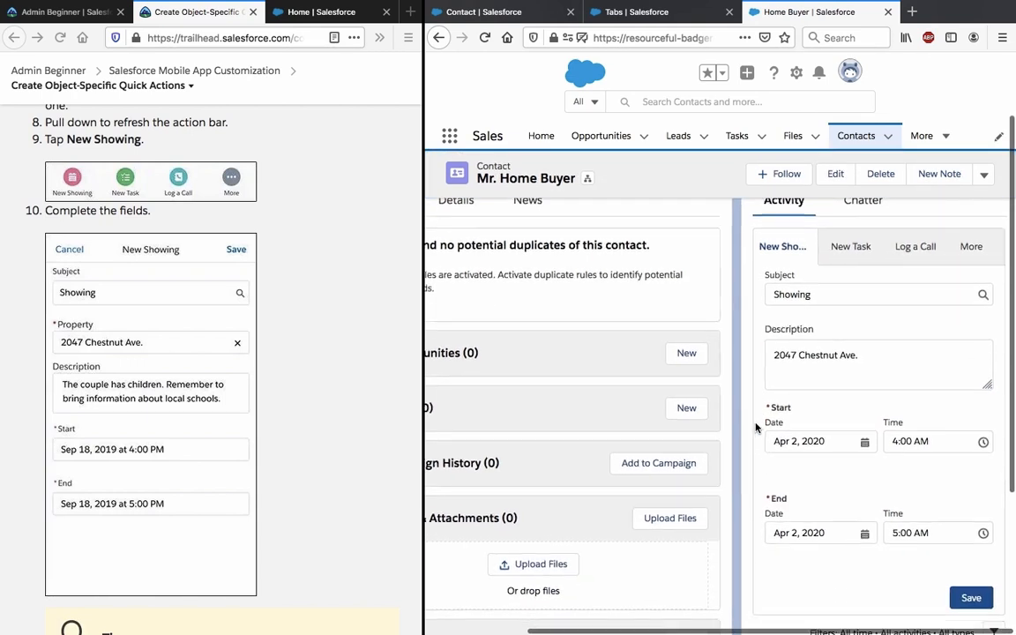
triple_click(841, 352)
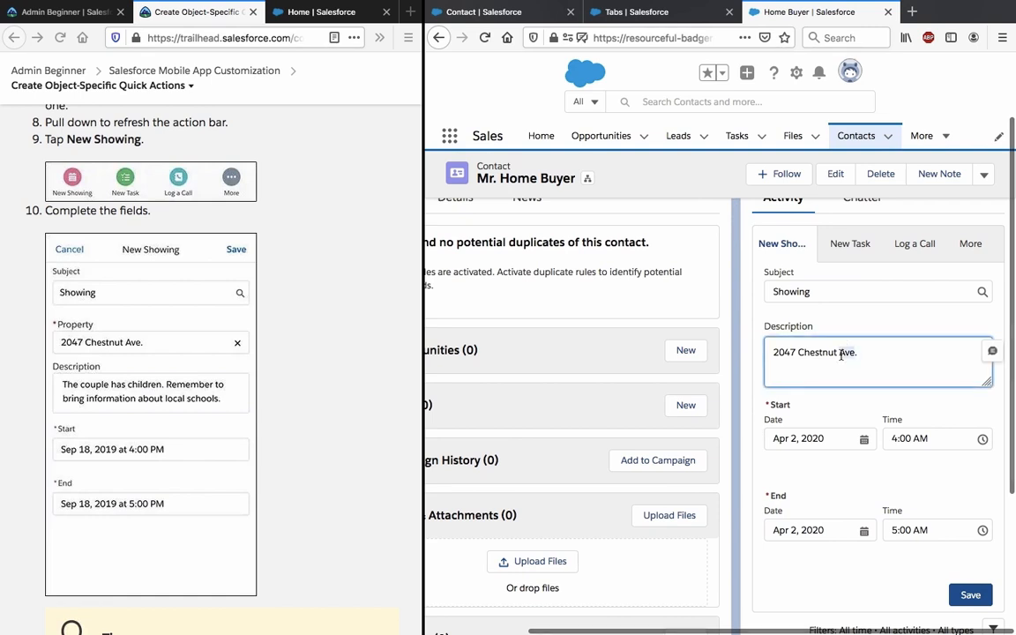
key("BackSpace")
left_click(756, 345)
Enter 'Test' as the Showing description and save the event.
scroll(755, 344, "up", 3)
scroll(754, 343, "down", 5)
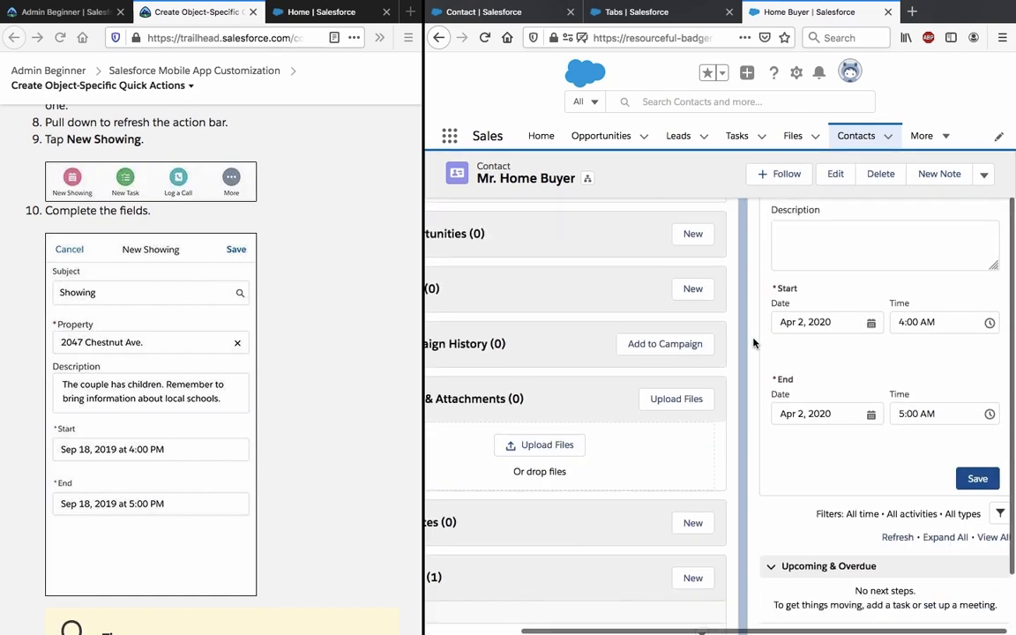
scroll(755, 343, "down", 2)
scroll(754, 343, "up", 3)
scroll(755, 344, "up", 3)
scroll(755, 344, "down", 1)
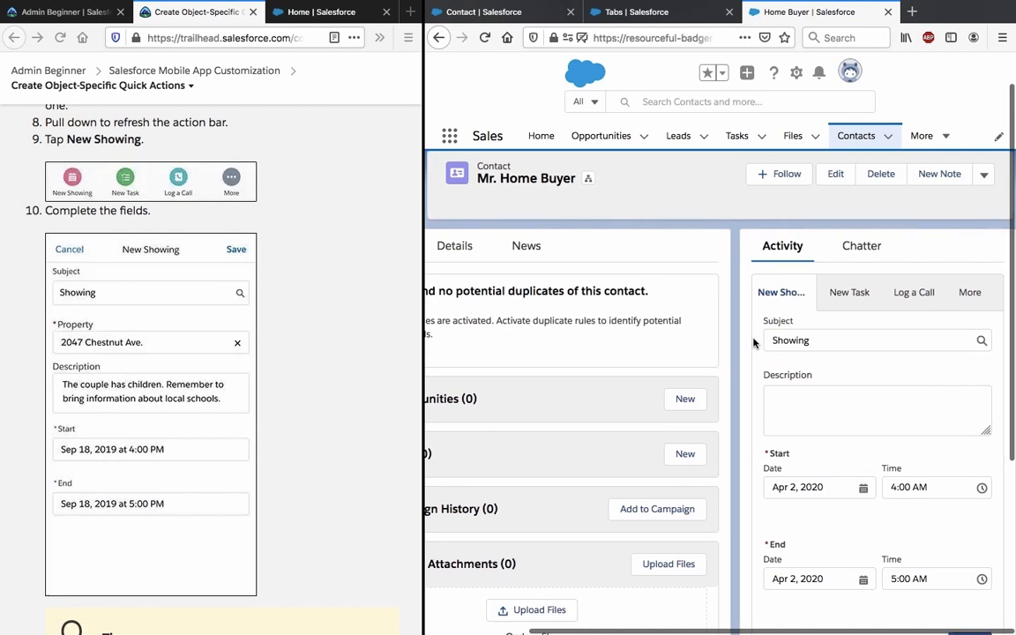
scroll(755, 343, "down", 2)
scroll(755, 343, "up", 2)
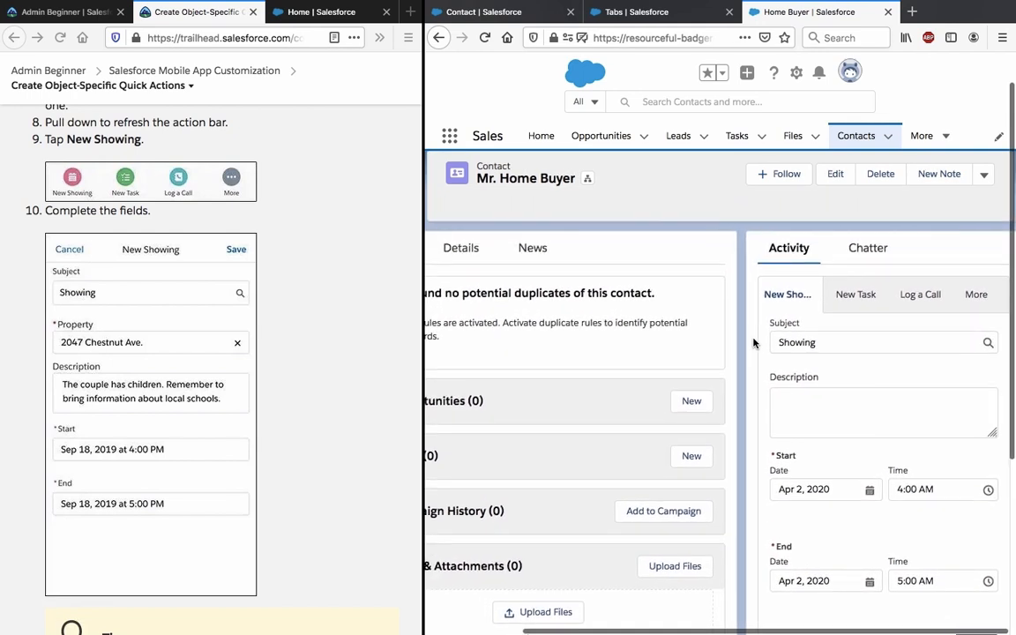
scroll(754, 343, "down", 3)
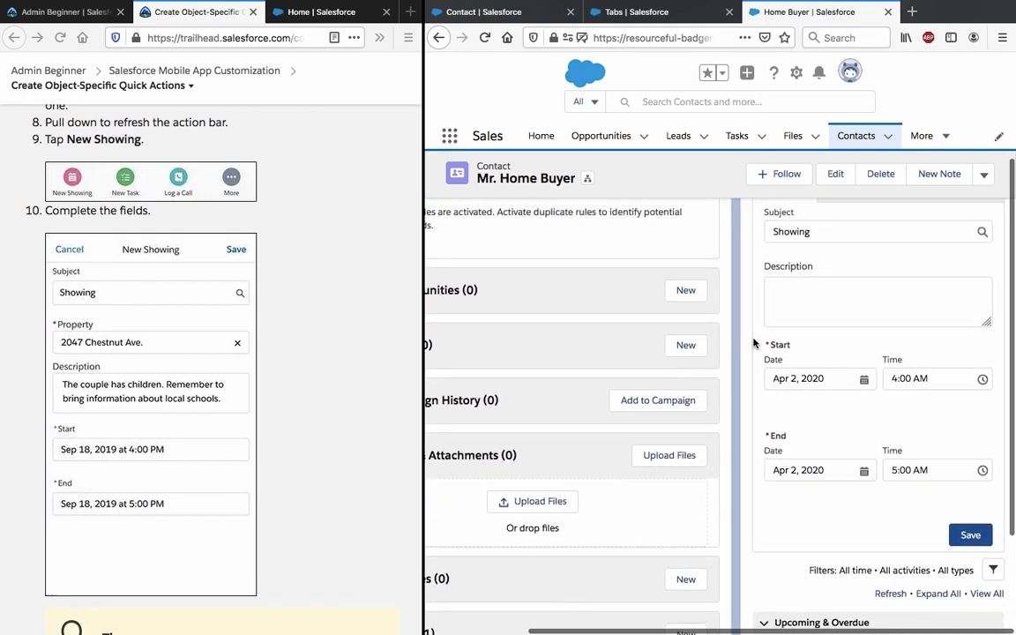
scroll(754, 343, "up", 2)
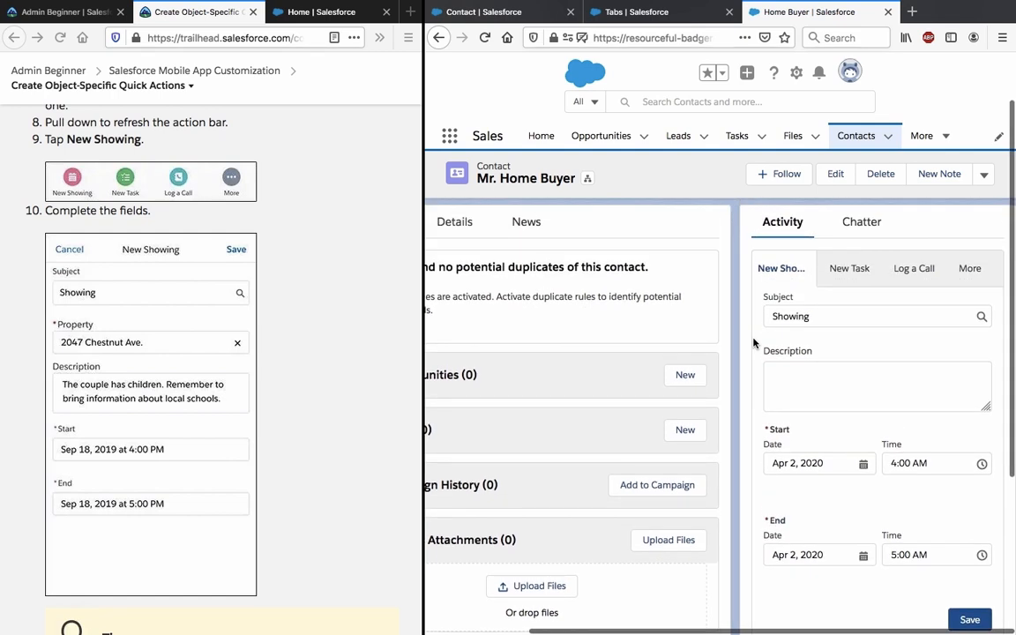
left_click(972, 274)
left_click(972, 274)
left_click(885, 375)
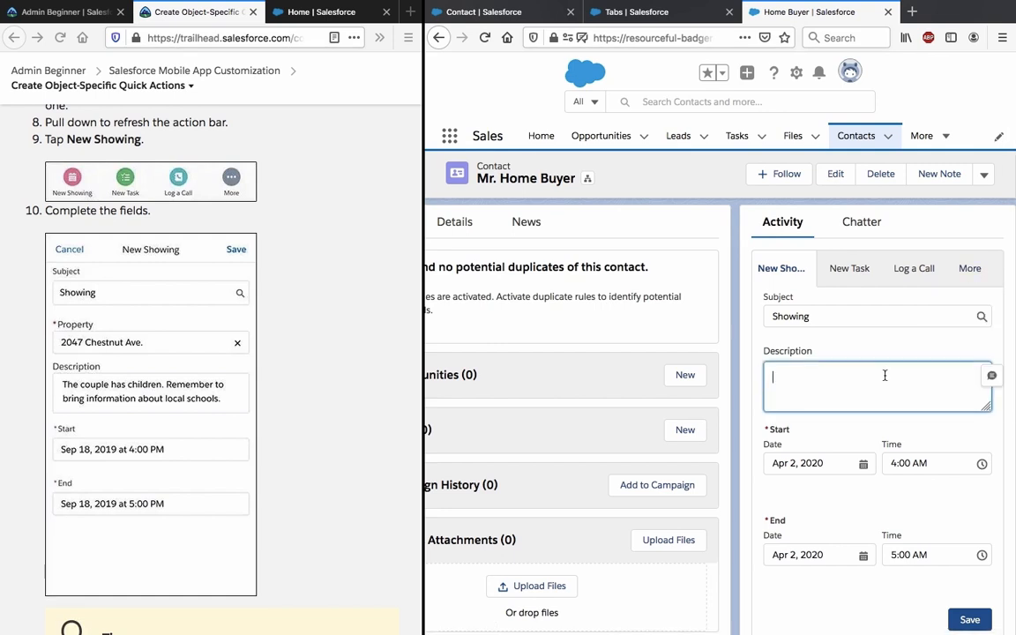
type("Test")
left_click(970, 619)
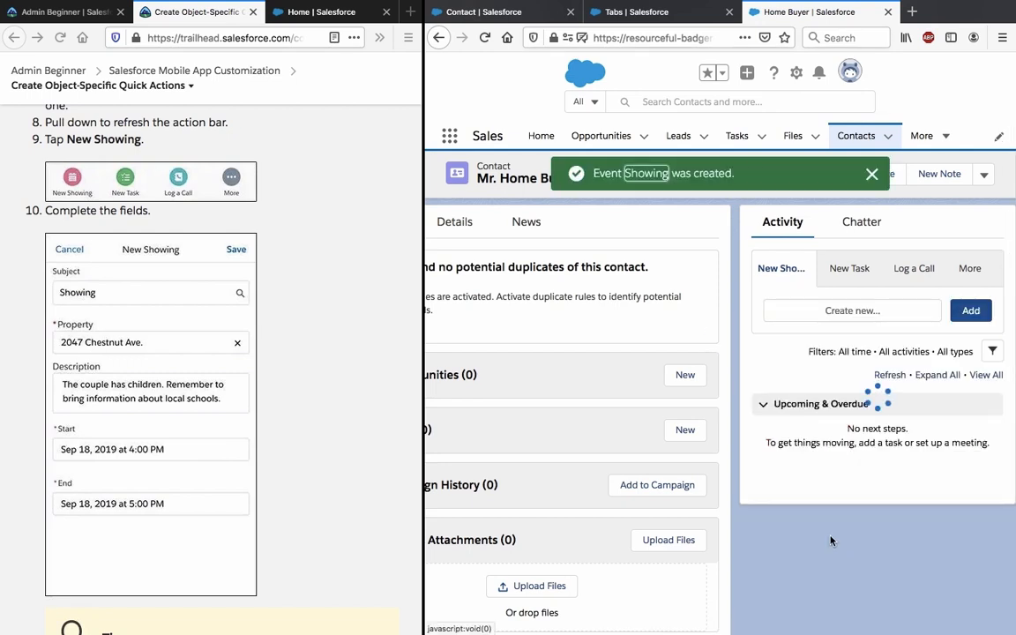
Link the new Showing event to property 2047 Chestnut Ave., save it, and return to the contact.
left_click(653, 174)
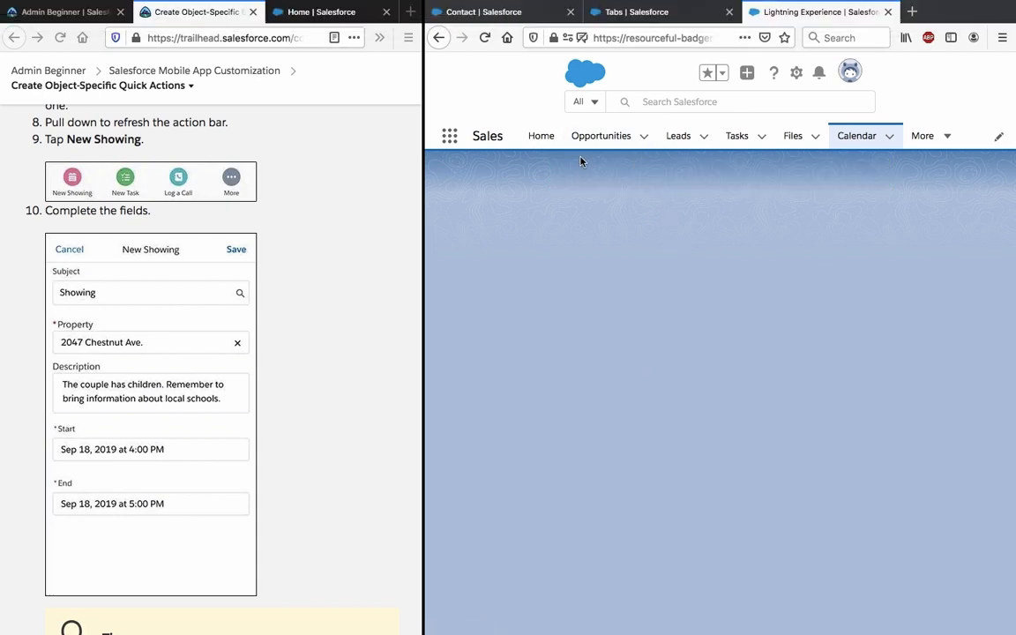
left_click(485, 38)
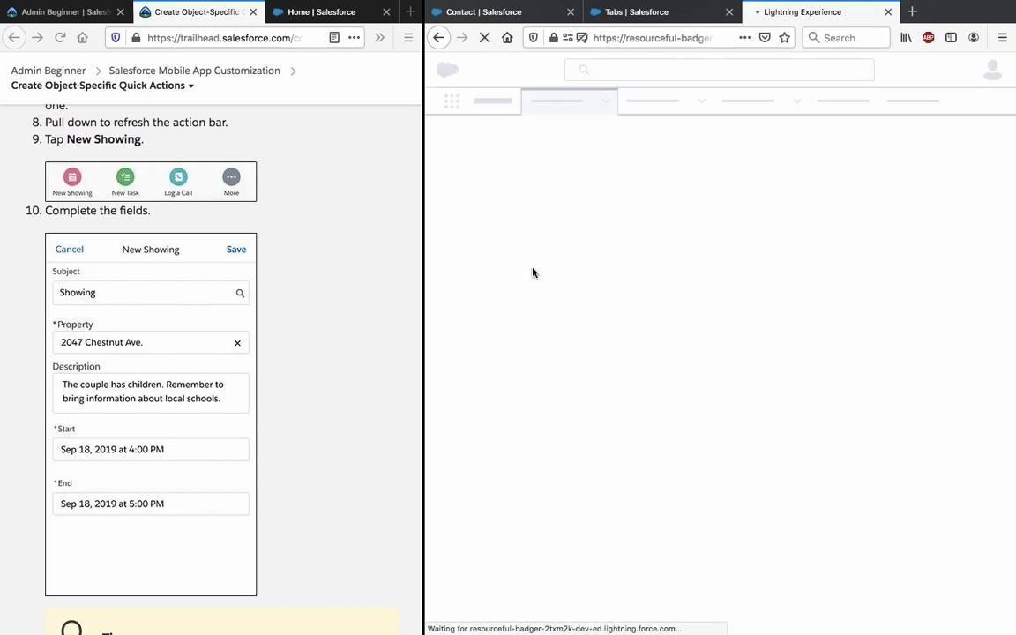
scroll(328, 302, "down", 3)
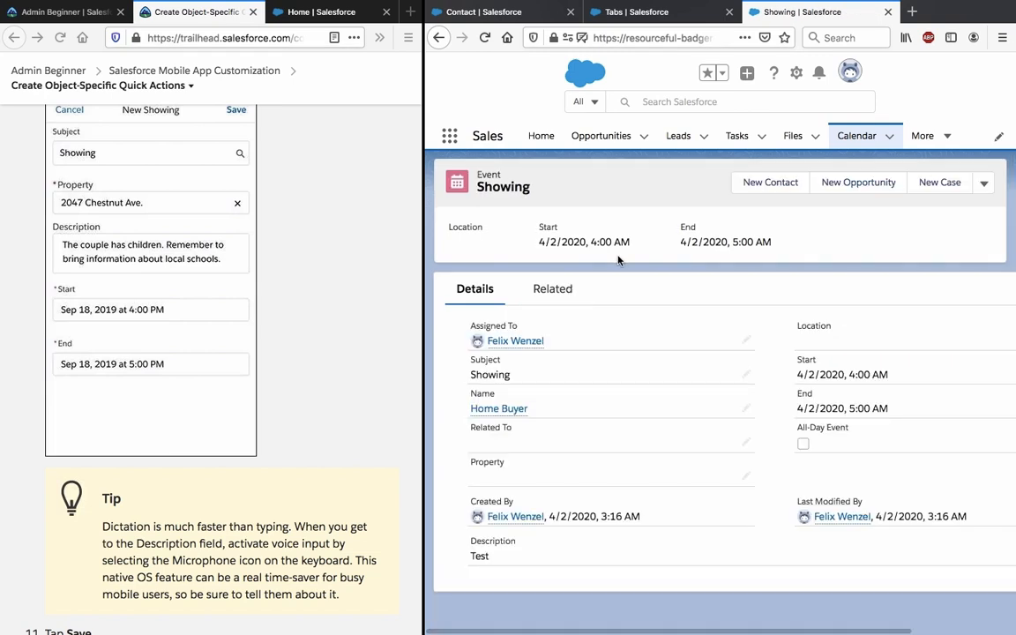
left_click(748, 477)
left_click(722, 481)
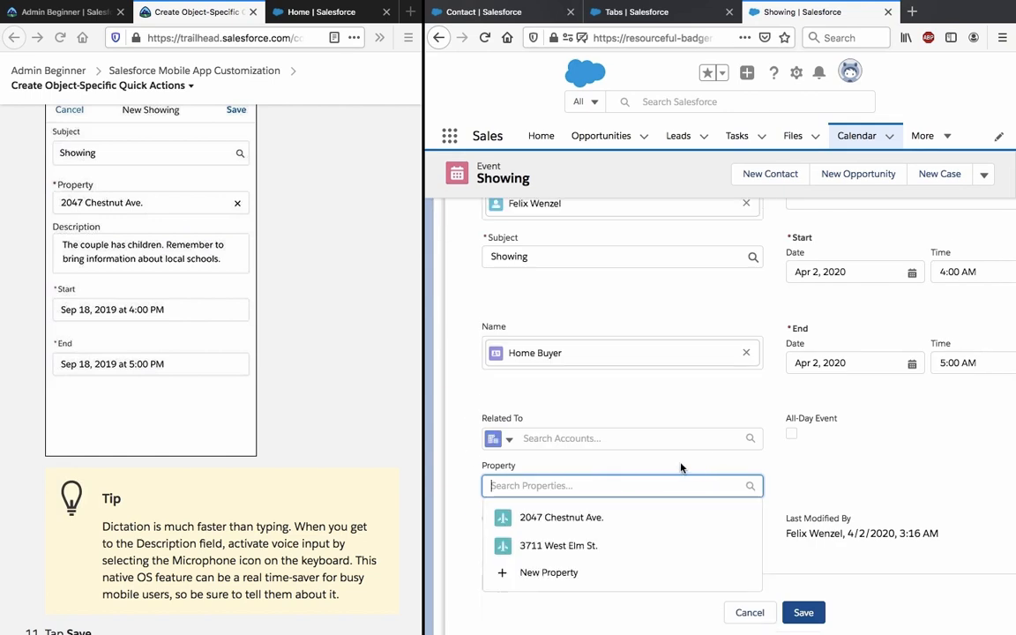
left_click(608, 520)
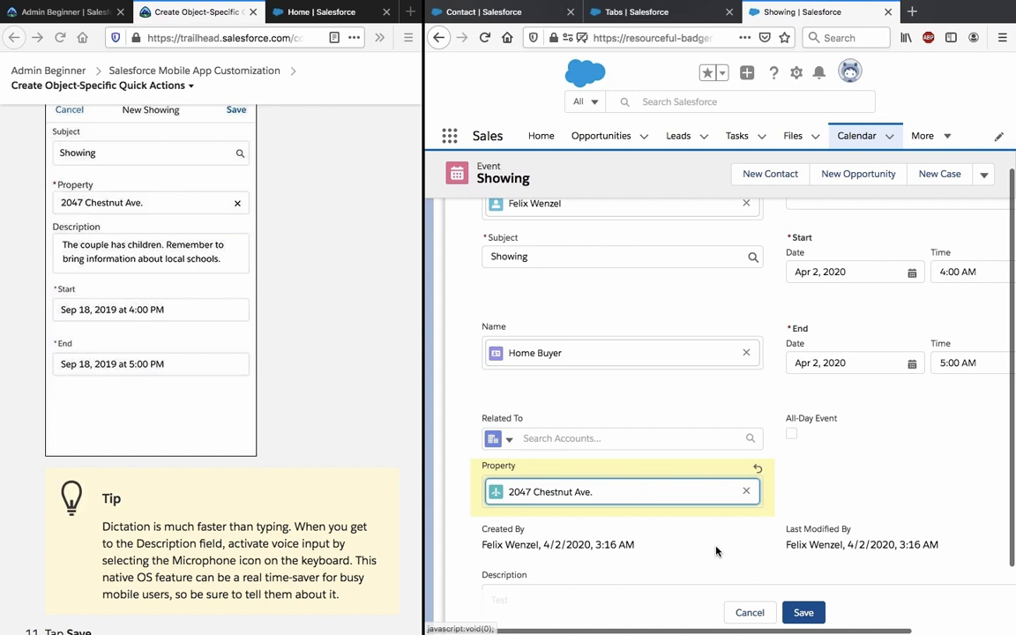
left_click(800, 612)
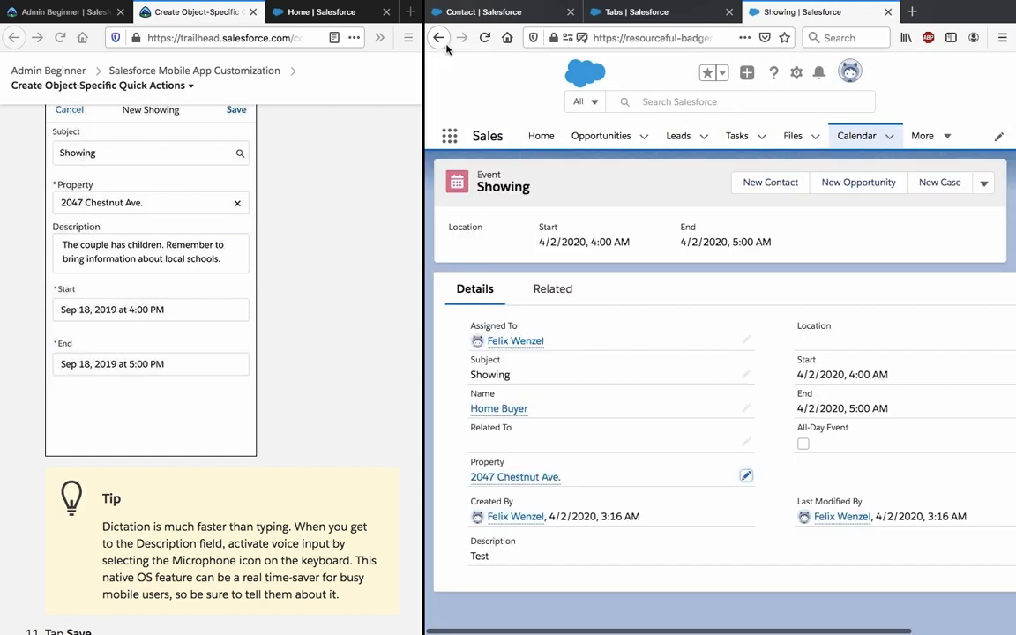
left_click(437, 38)
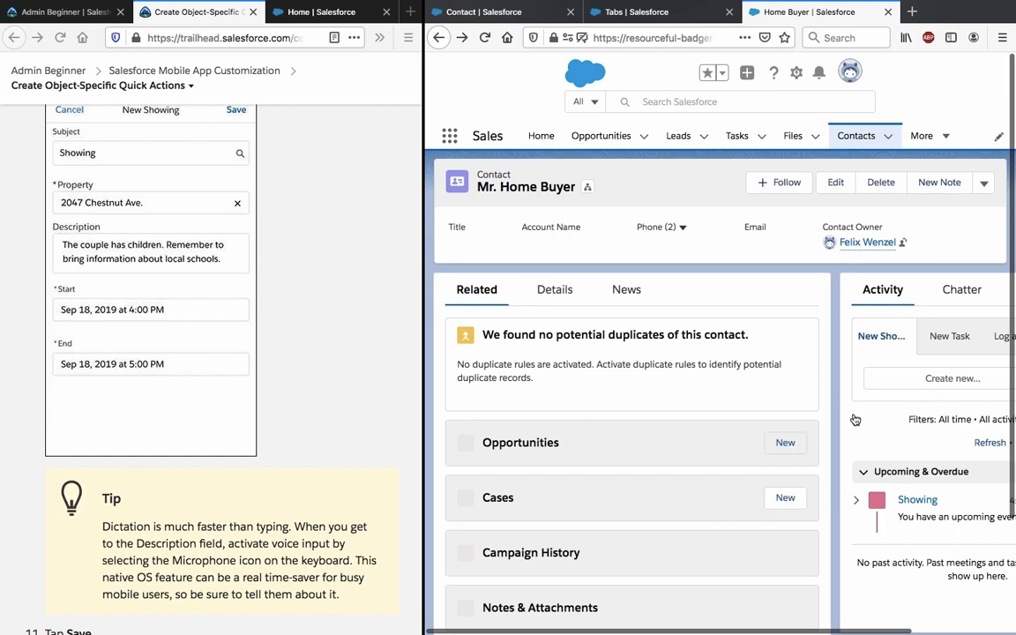
Minimize the New in Summer '19 popup on the contact page.
scroll(858, 406, "right", 1)
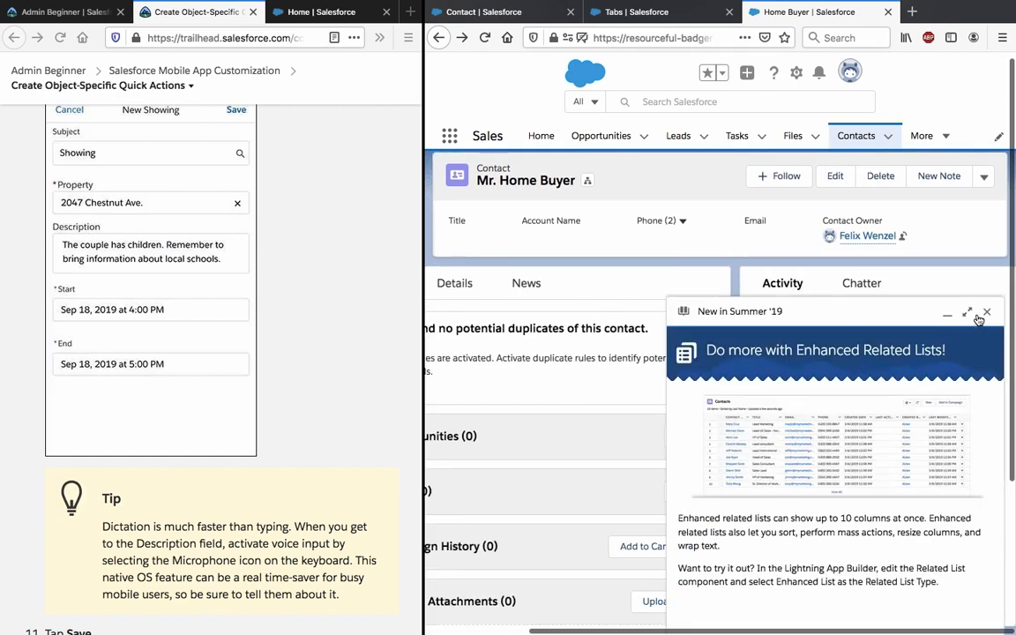
left_click(988, 316)
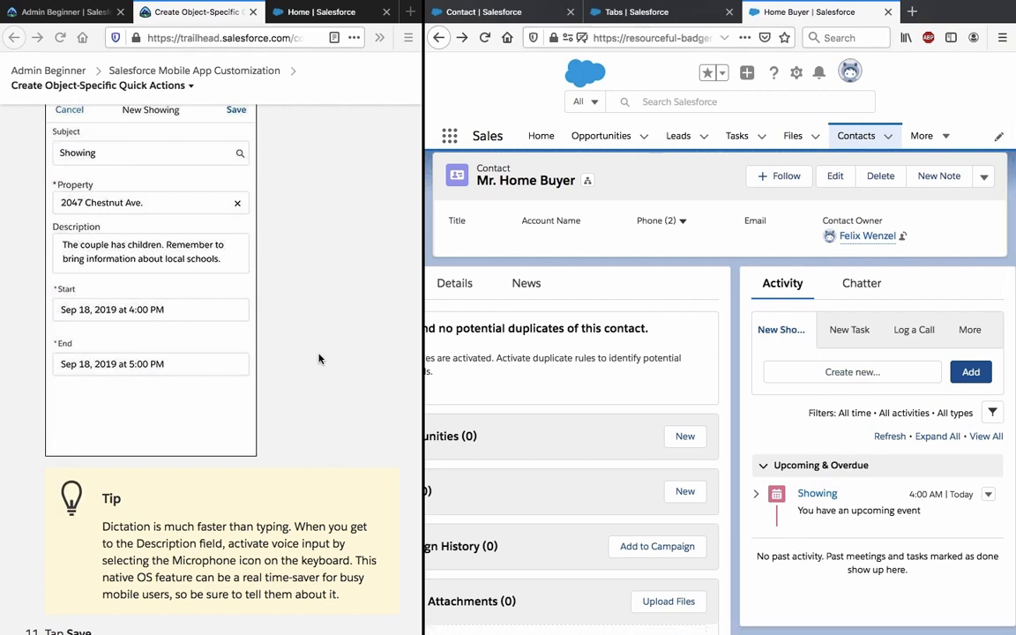
scroll(260, 416, "down", 5)
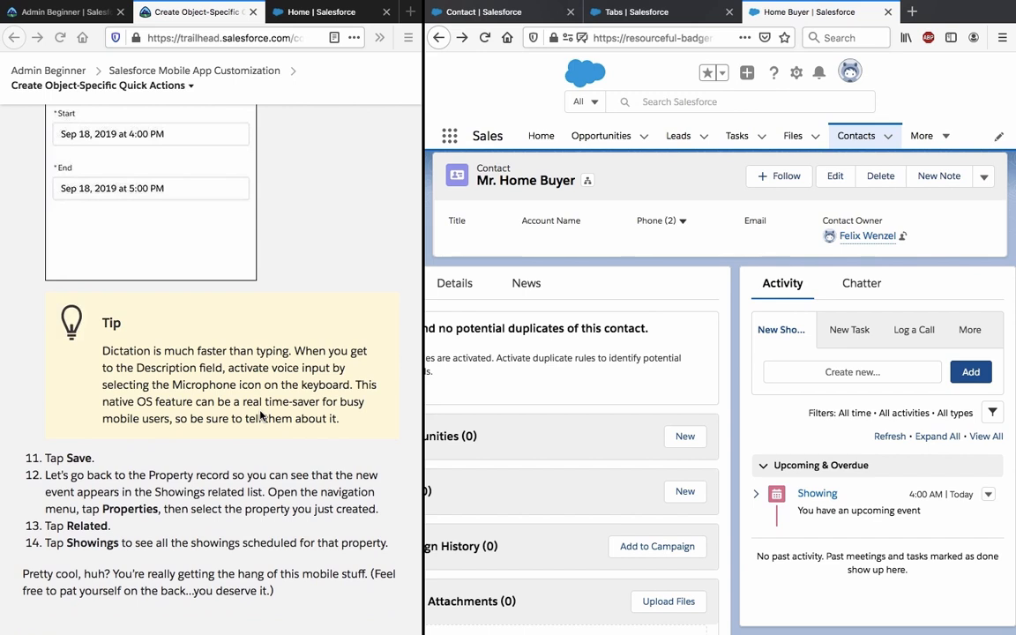
Read the Trailhead dictation tip and step 12 about revisiting the property.
left_click(260, 416)
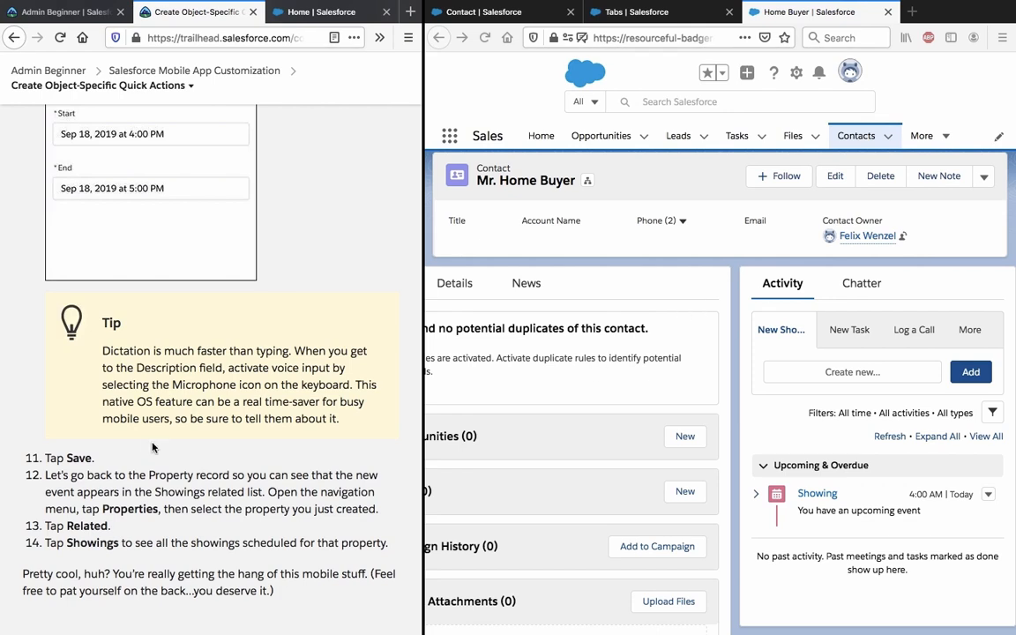
triple_click(125, 352)
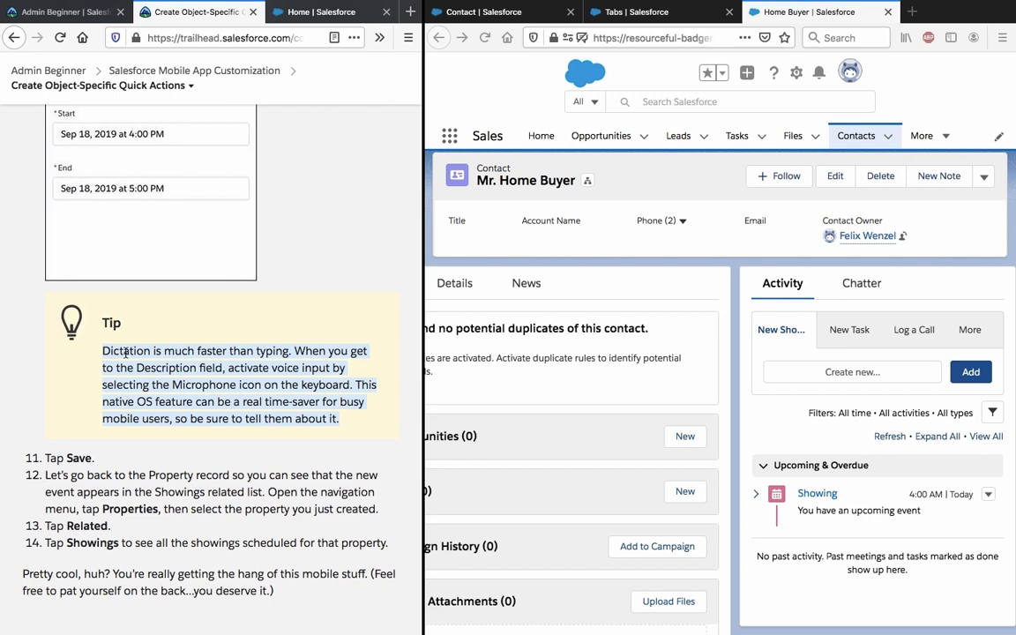
triple_click(125, 353)
left_click(126, 352)
scroll(69, 262, "down", 5)
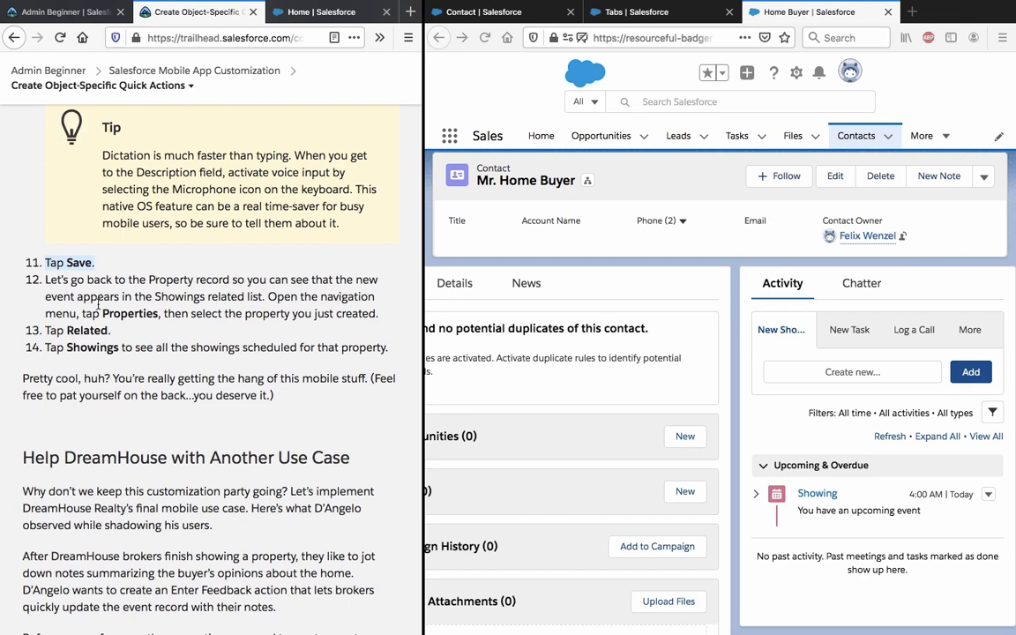
triple_click(98, 303)
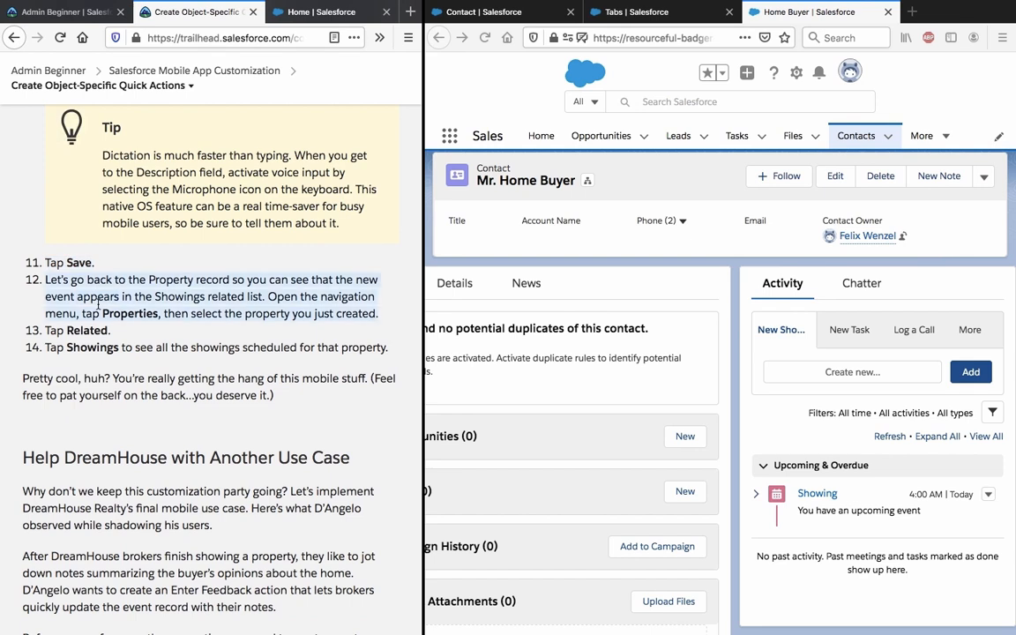
left_click(616, 351)
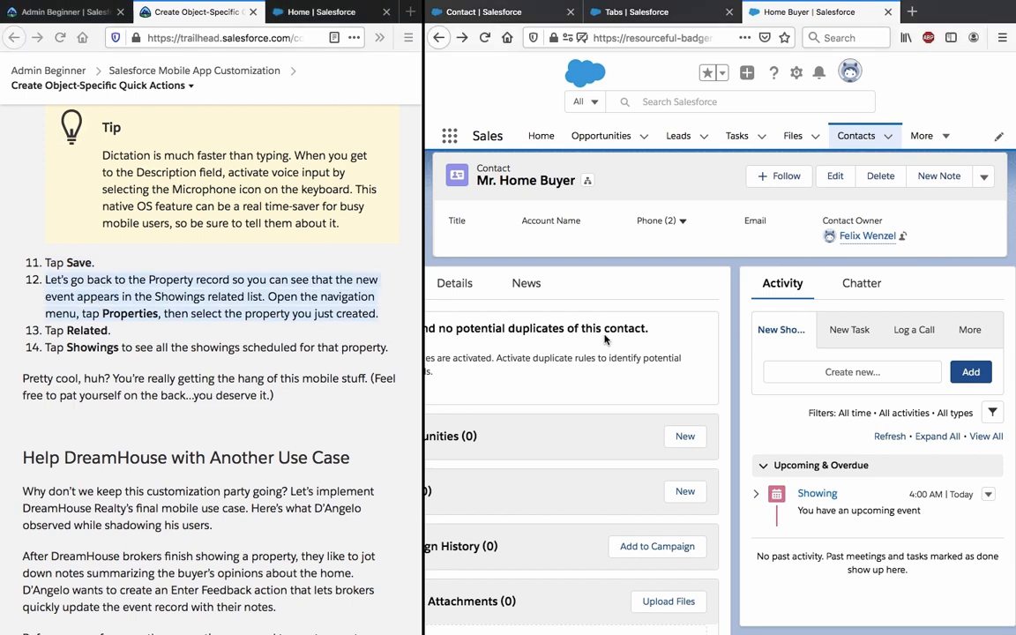
left_click(432, 49)
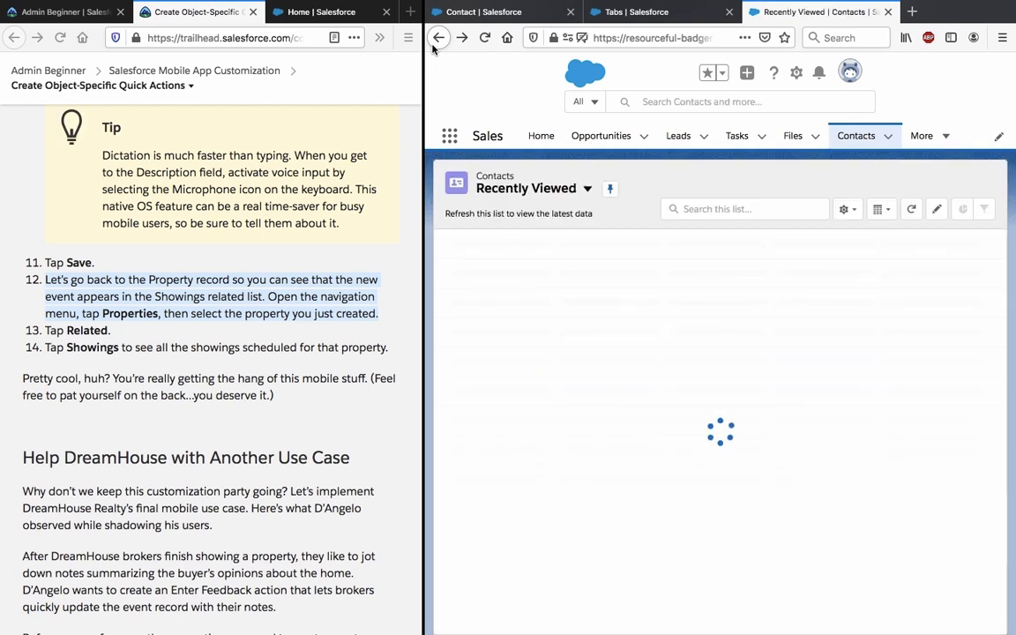
left_click(432, 48)
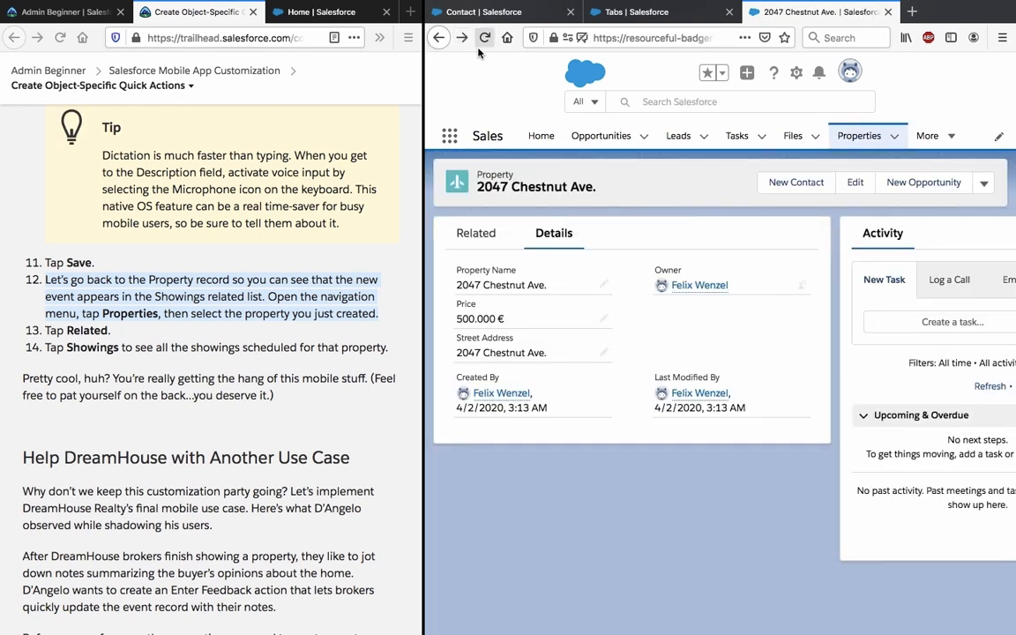
left_click(476, 235)
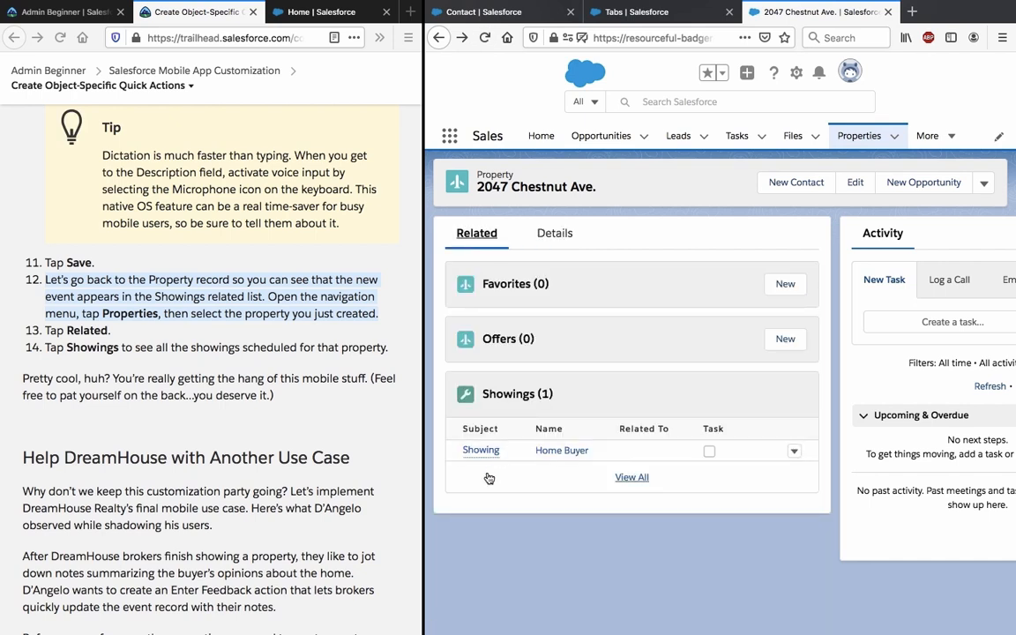
scroll(213, 423, "down", 3)
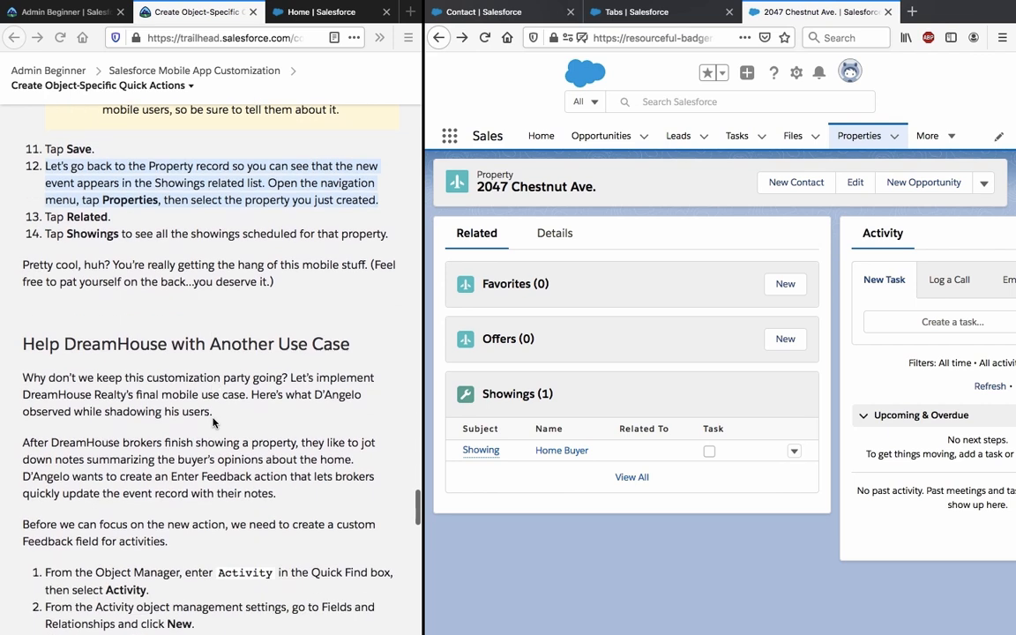
Read the Trailhead congratulations and Enter Feedback action paragraphs.
left_click(213, 421)
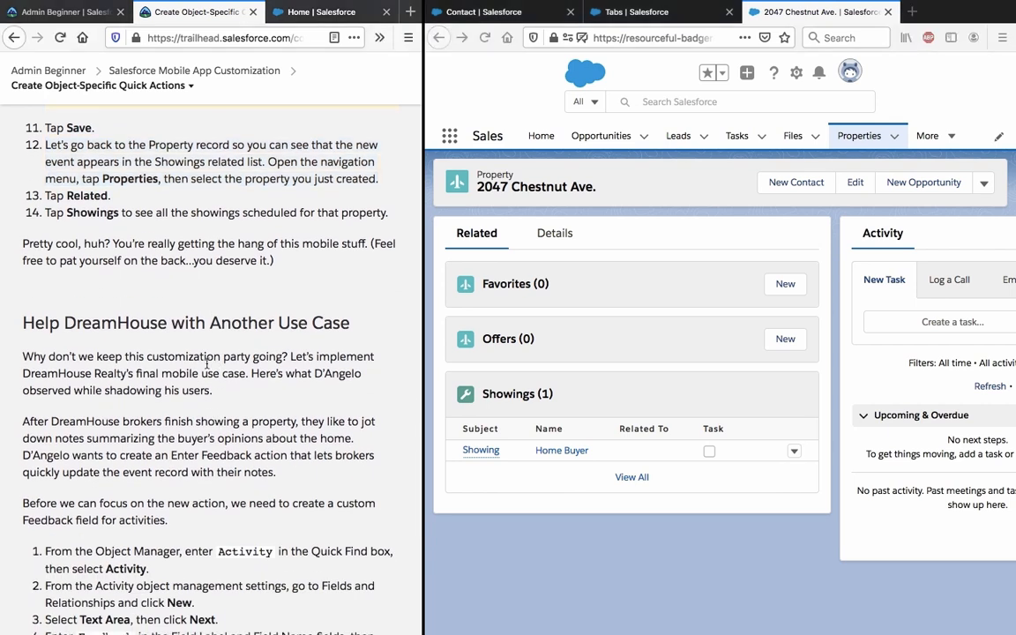
triple_click(188, 255)
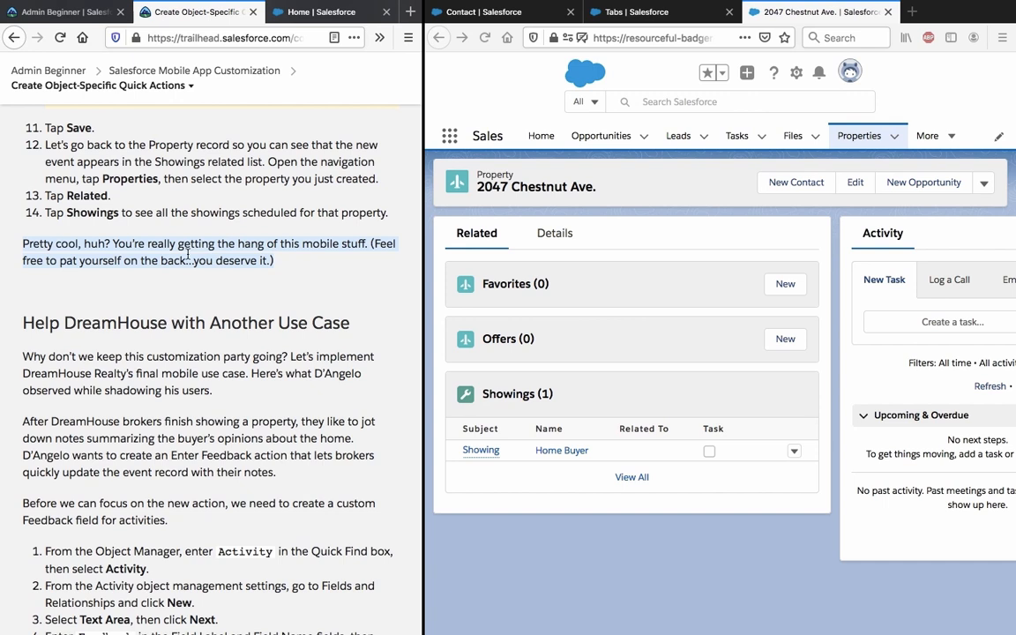
scroll(187, 256, "down", 3)
scroll(188, 256, "down", 1)
triple_click(188, 255)
left_click(188, 254)
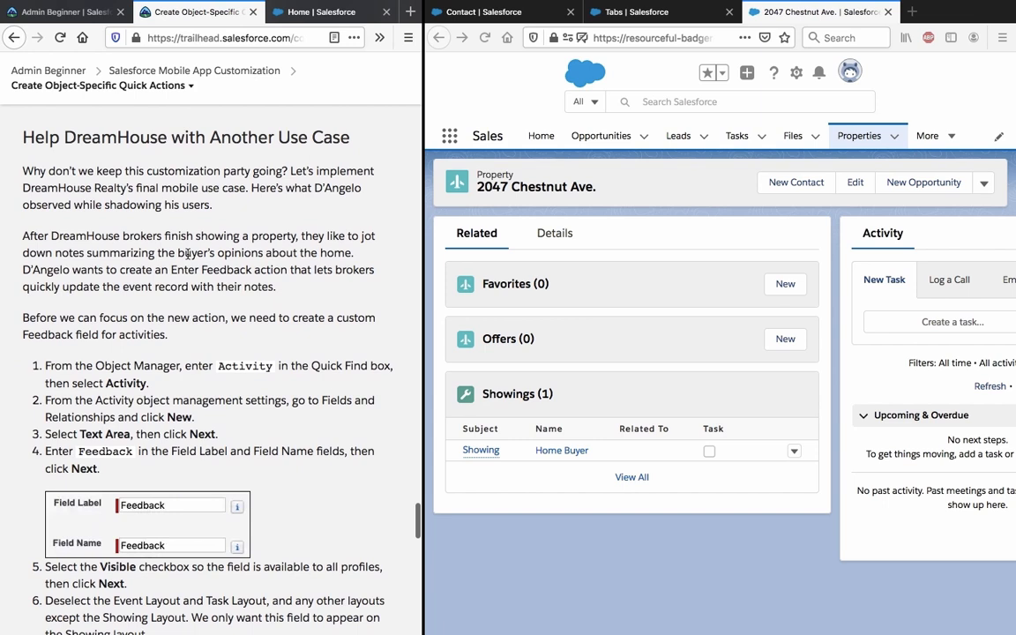
scroll(187, 253, "down", 3)
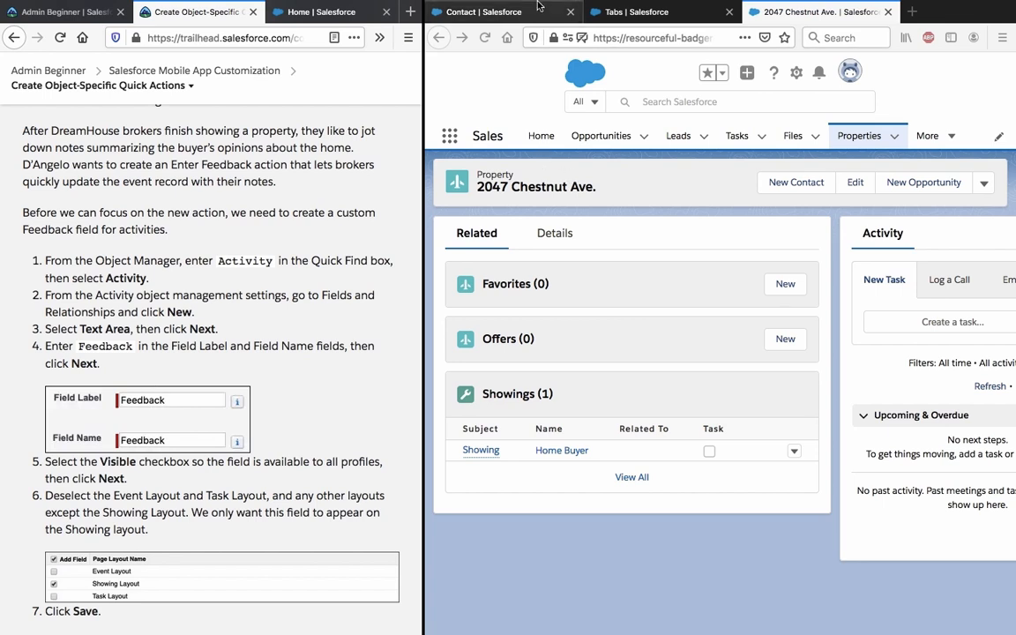
From the Contact Setup tab, go to Object Manager > Activity > Fields & Relationships and start a new field.
left_click(486, 10)
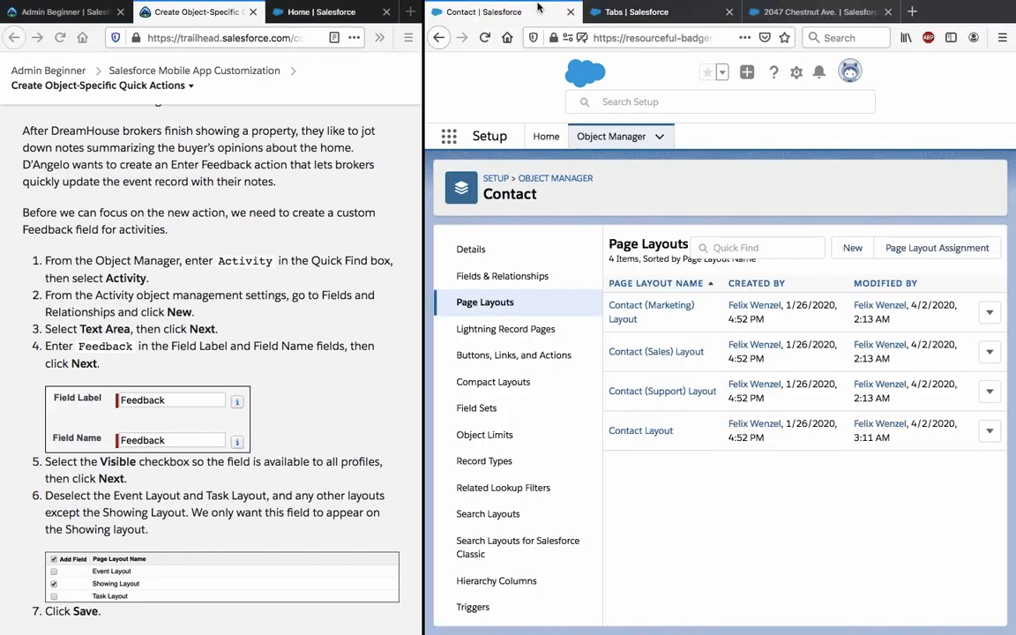
left_click(524, 180)
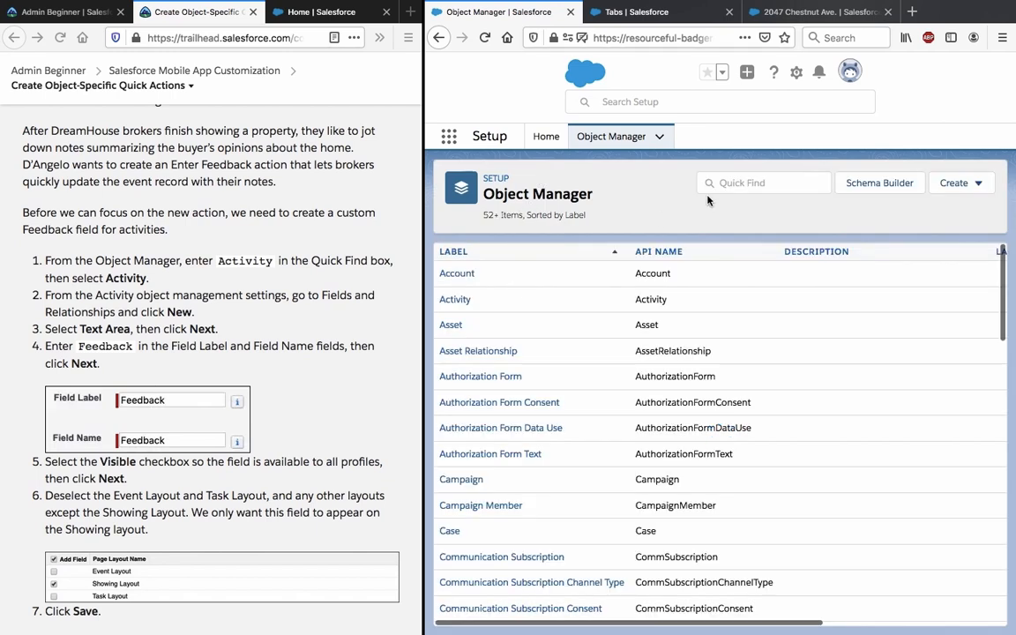
left_click(738, 180)
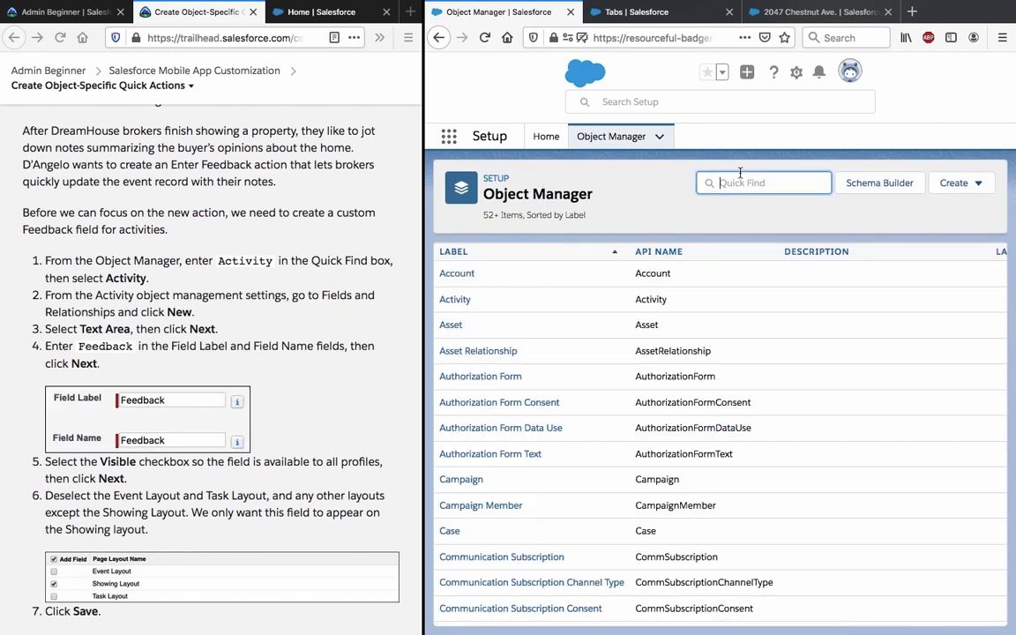
left_click(453, 300)
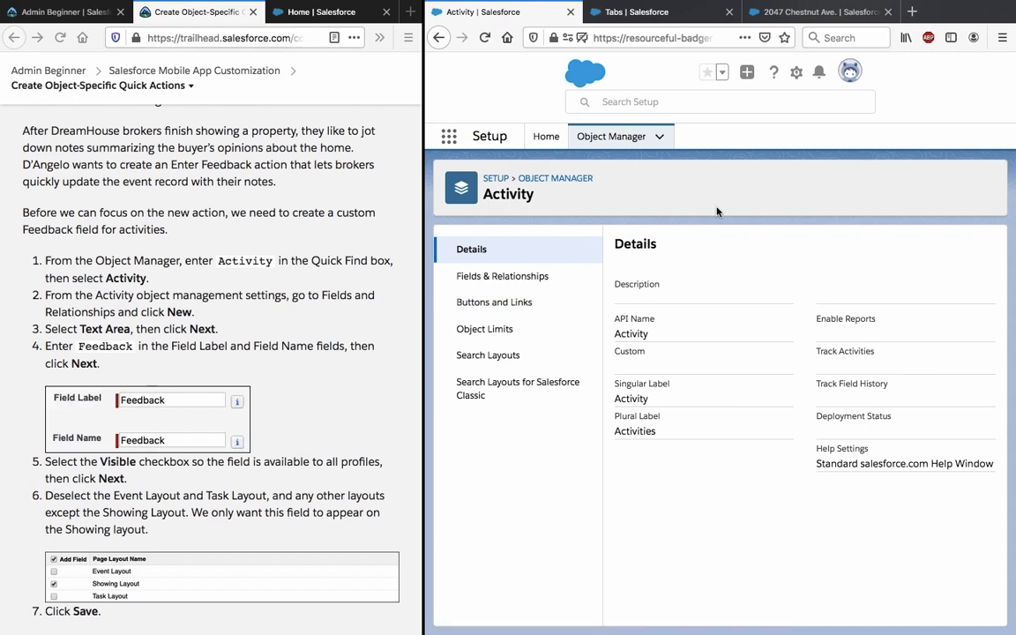
left_click(499, 286)
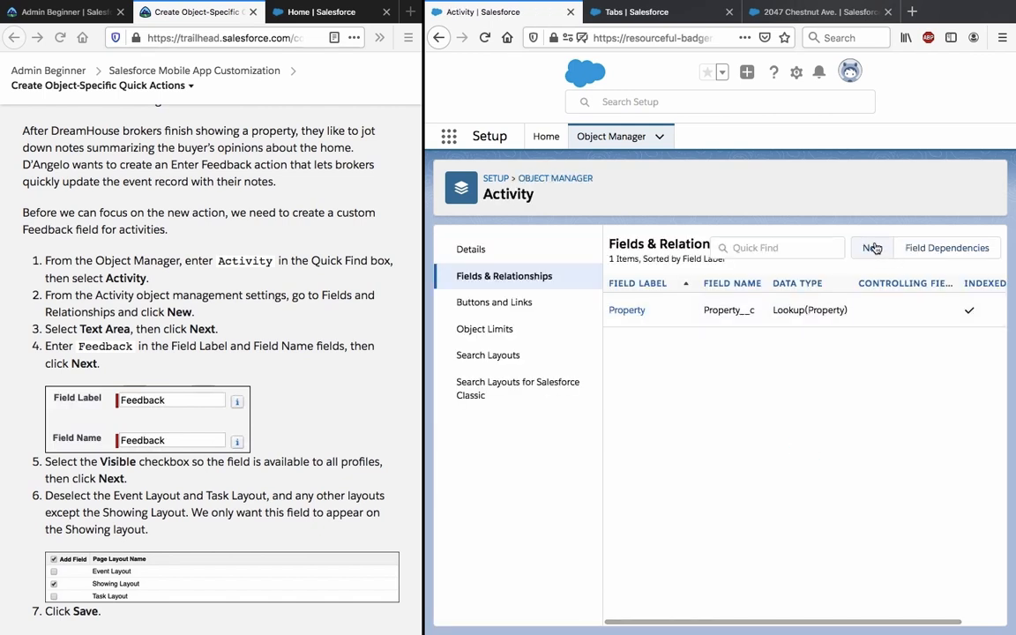
left_click(874, 249)
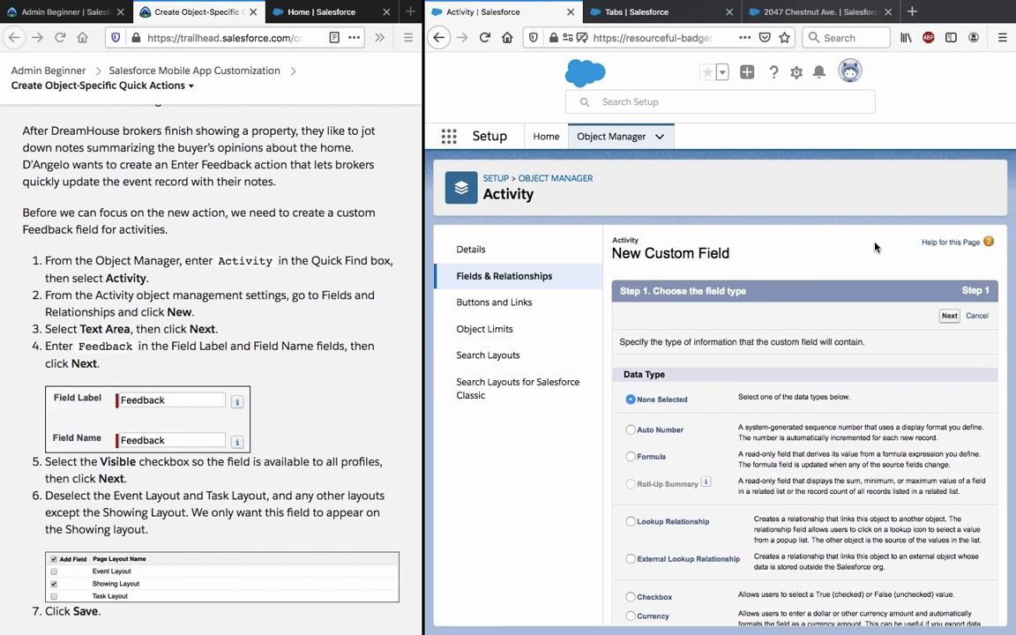
Define a Text Area field labelled 'Feedback' with the auto-filled field name.
scroll(757, 355, "down", 10)
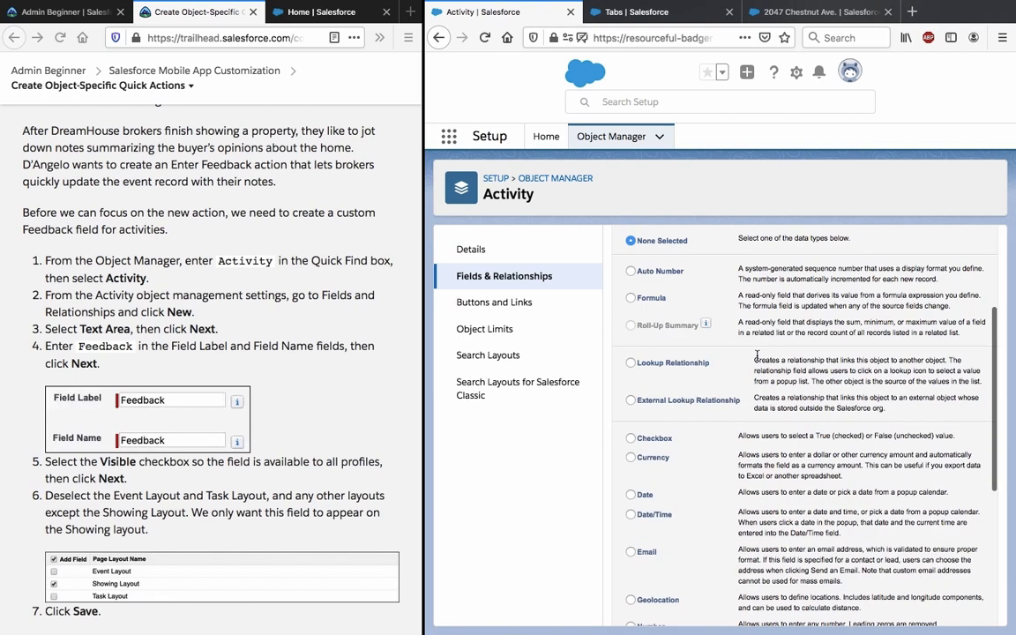
left_click(630, 495)
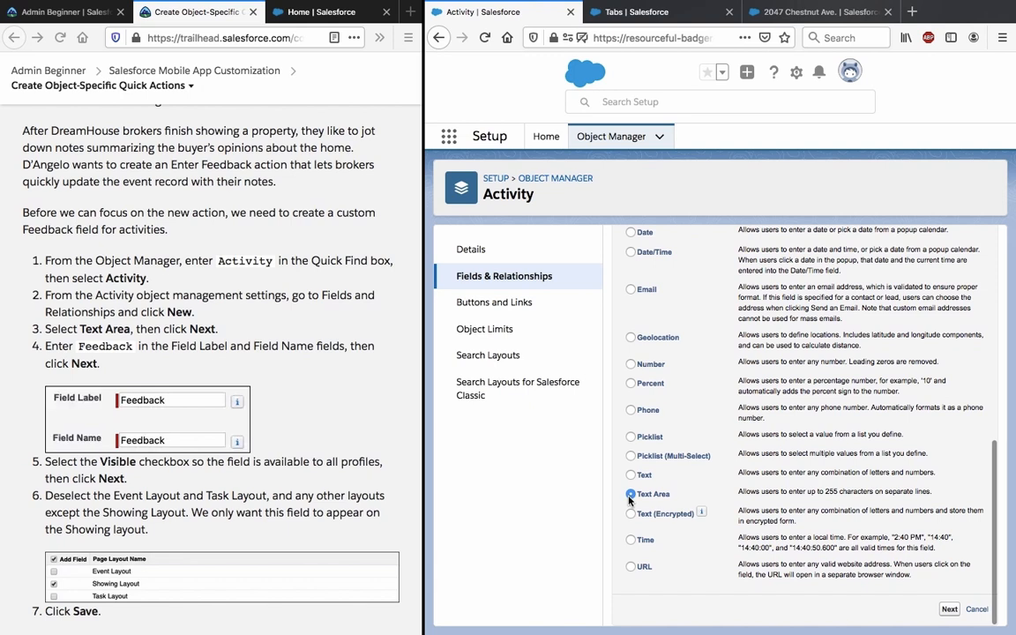
left_click(947, 609)
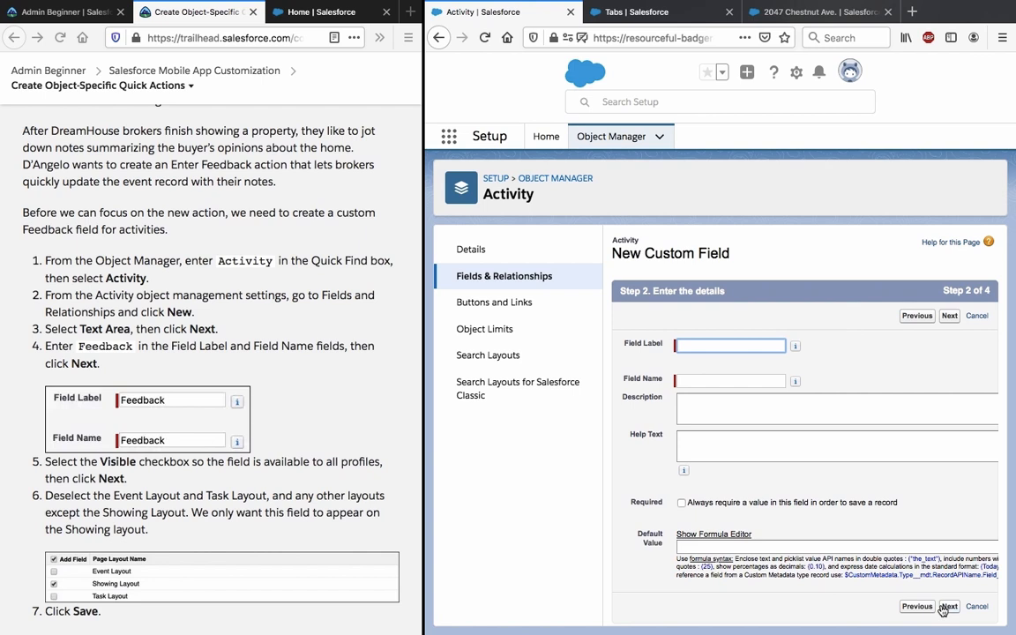
type("F")
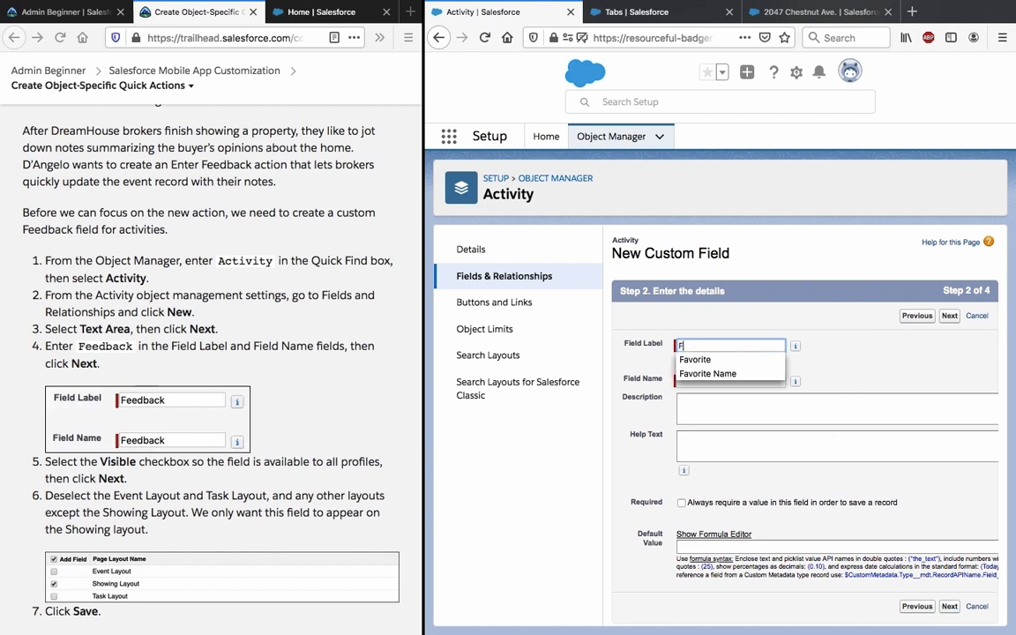
type("eed")
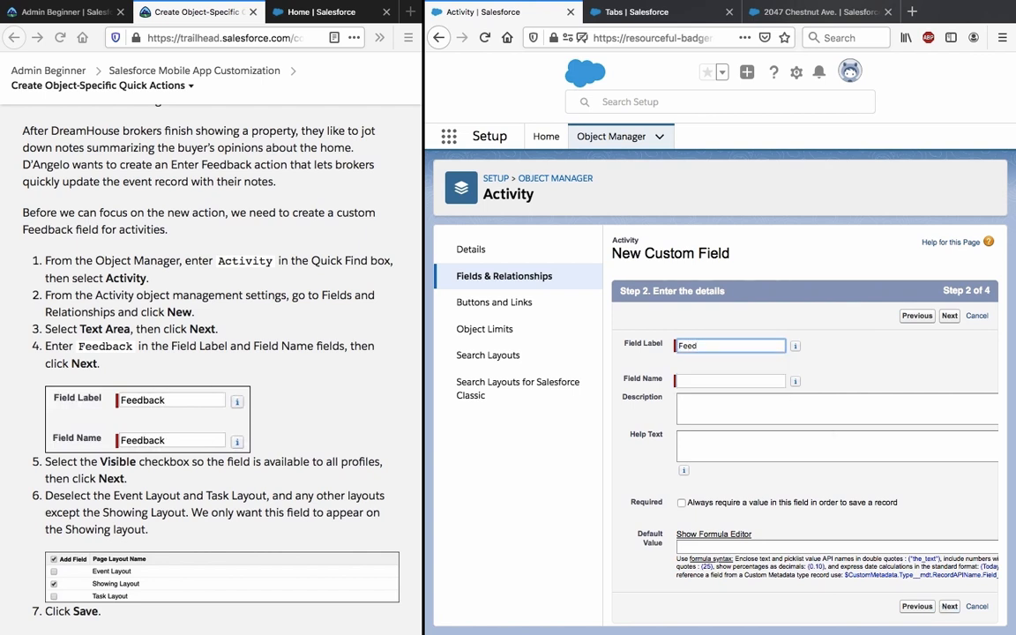
type("back")
left_click(663, 430)
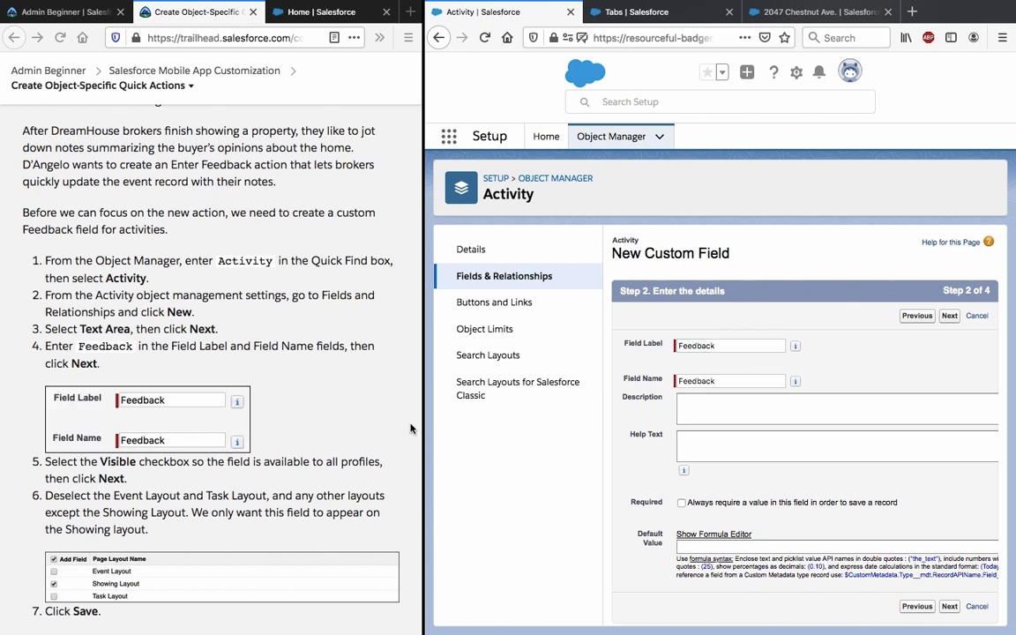
scroll(366, 412, "down", 1)
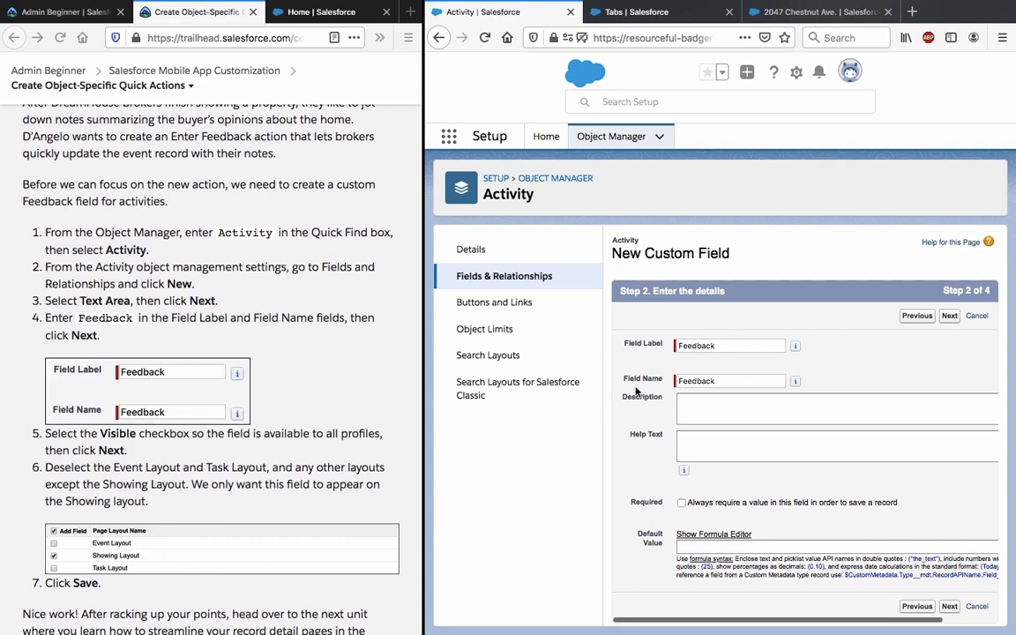
scroll(636, 390, "right", 1)
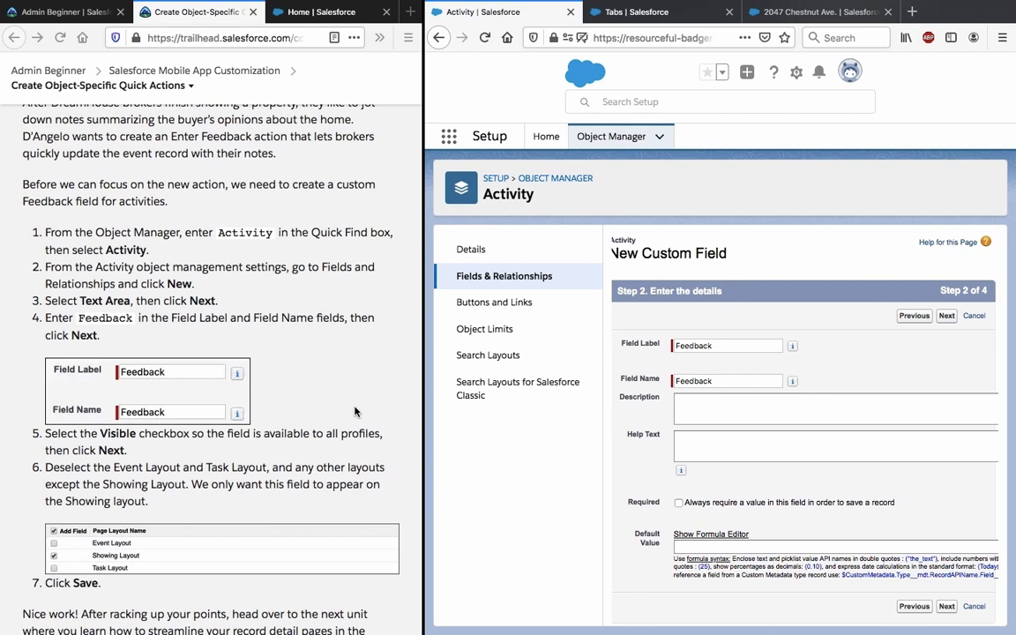
scroll(318, 364, "down", 1)
left_click(945, 318)
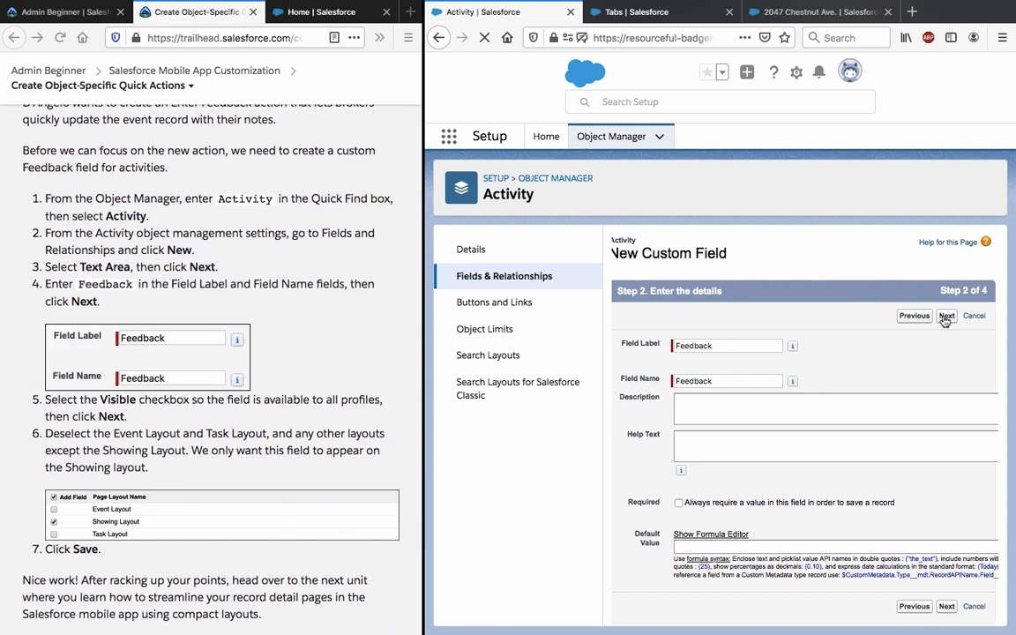
Make Feedback visible to all profiles and leave it off the Event and Task Layouts.
left_click(858, 449)
left_click(948, 317)
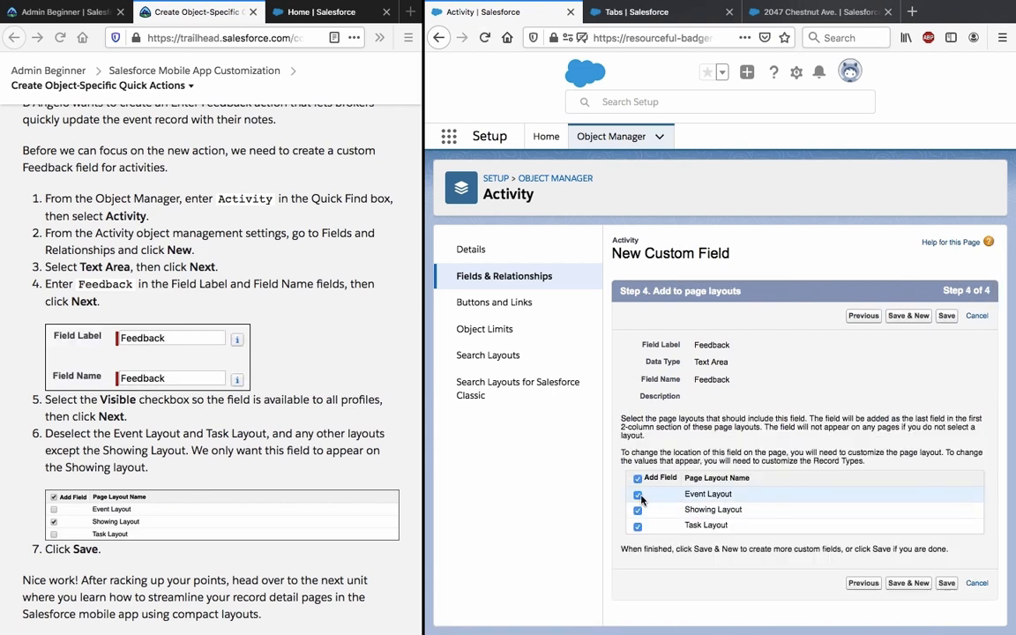
left_click(638, 495)
left_click(638, 527)
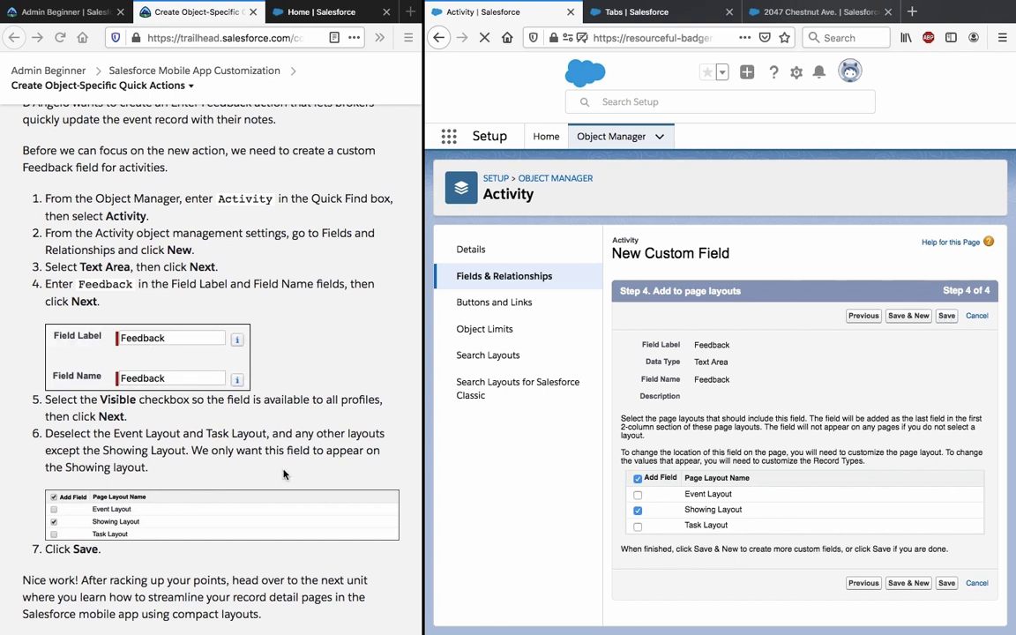
Scroll Trailhead to the Hands-on Challenge and read its New Contact requirement.
scroll(284, 475, "down", 5)
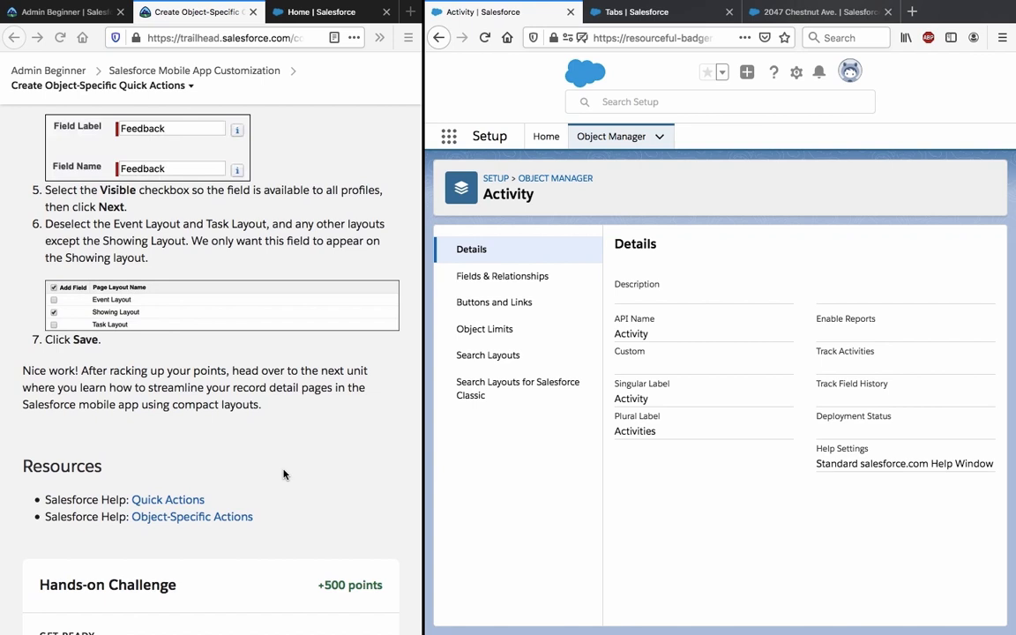
scroll(284, 475, "up", 12)
scroll(284, 475, "down", 5)
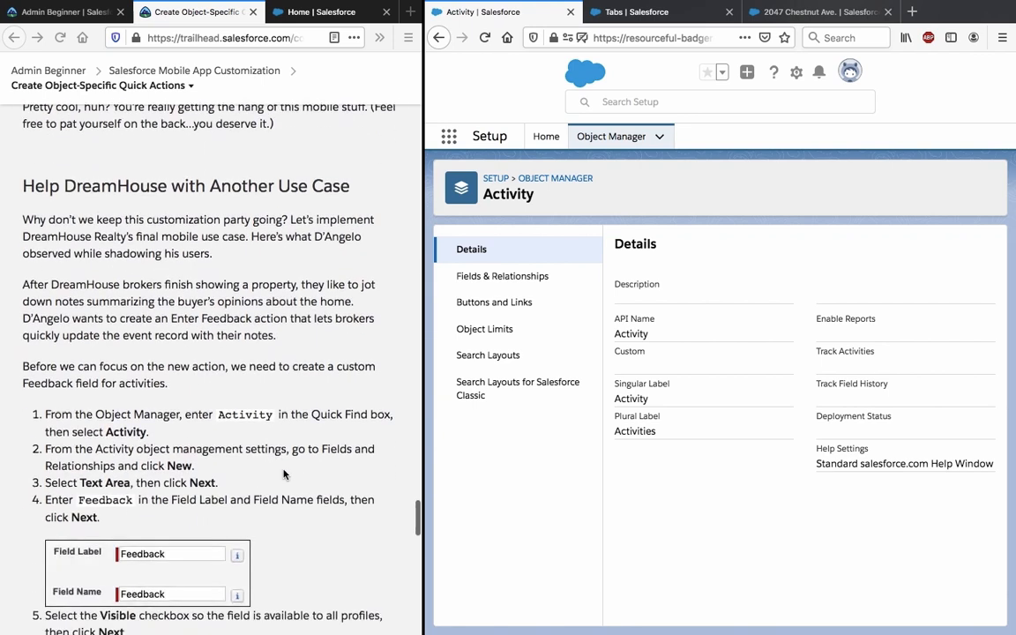
scroll(284, 475, "down", 1)
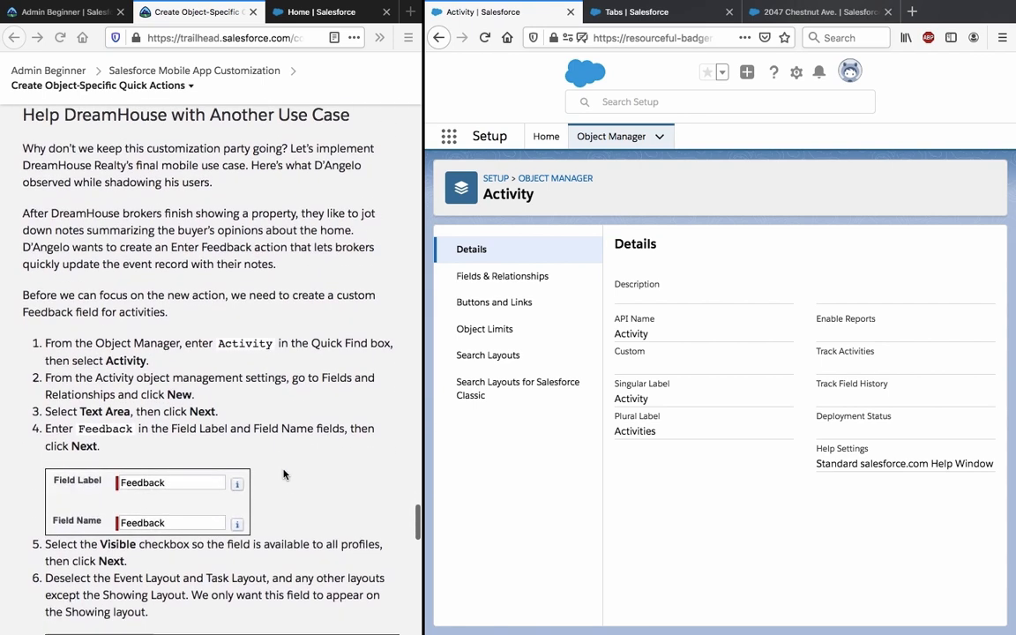
scroll(284, 475, "down", 8)
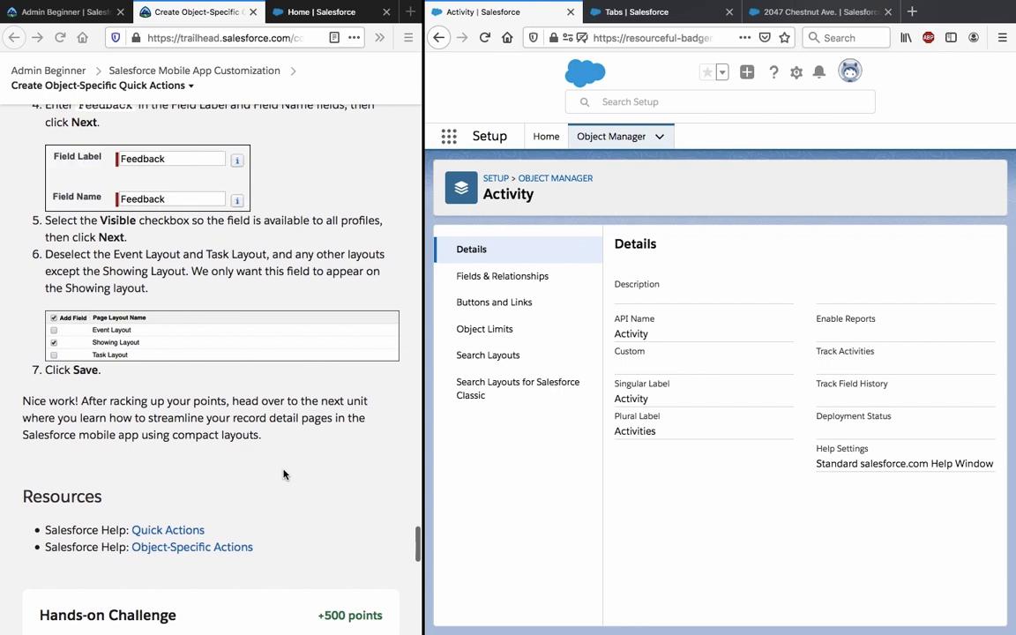
scroll(283, 474, "down", 1)
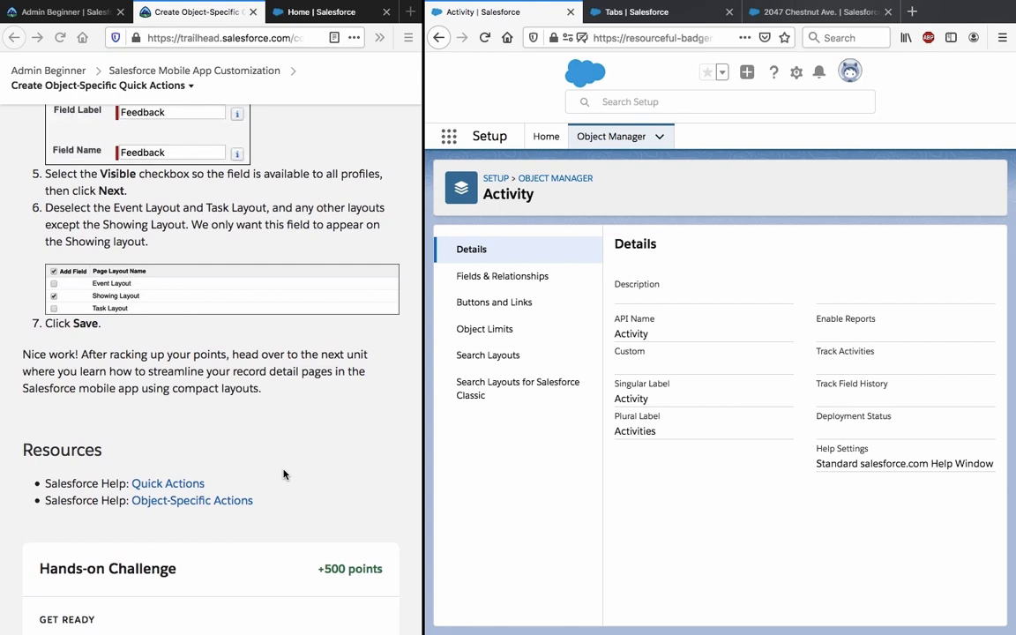
scroll(284, 475, "down", 3)
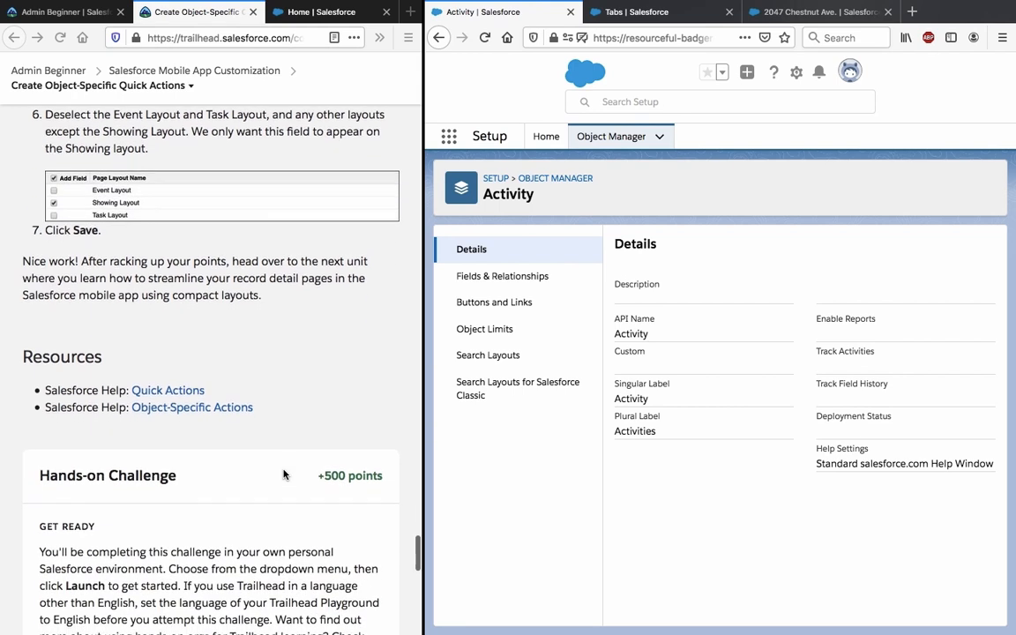
scroll(283, 475, "down", 9)
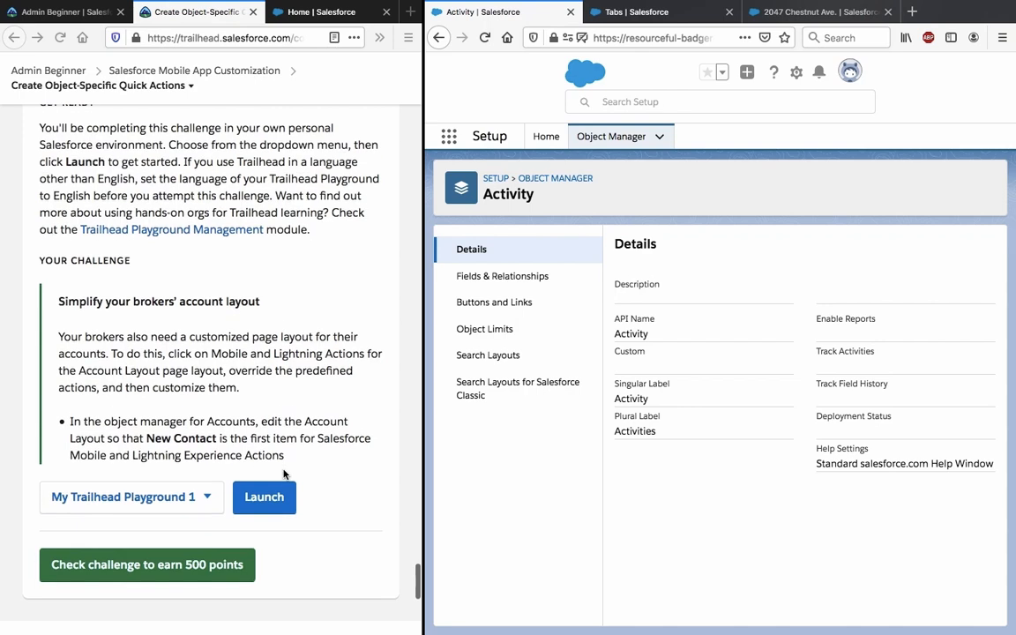
triple_click(232, 371)
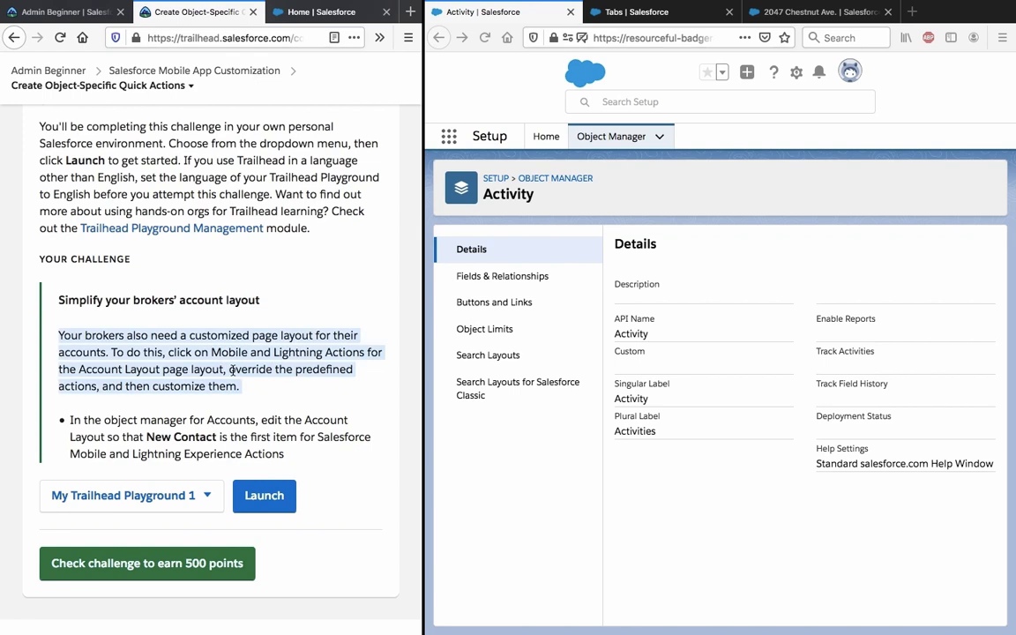
triple_click(208, 429)
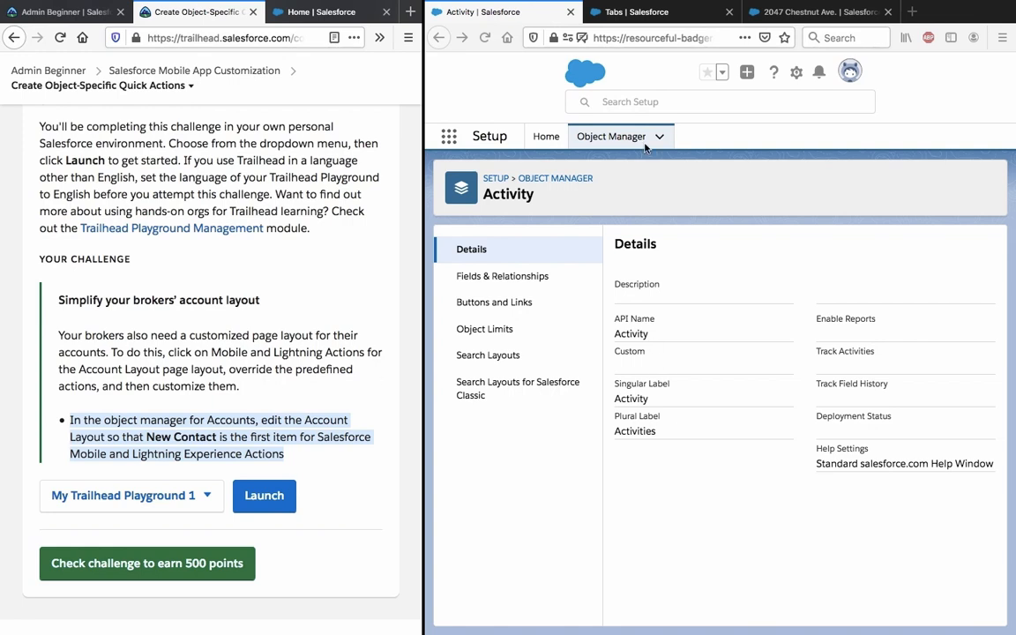
Navigate Object Manager > Account > Page Layouts and open Account Layout.
left_click(554, 179)
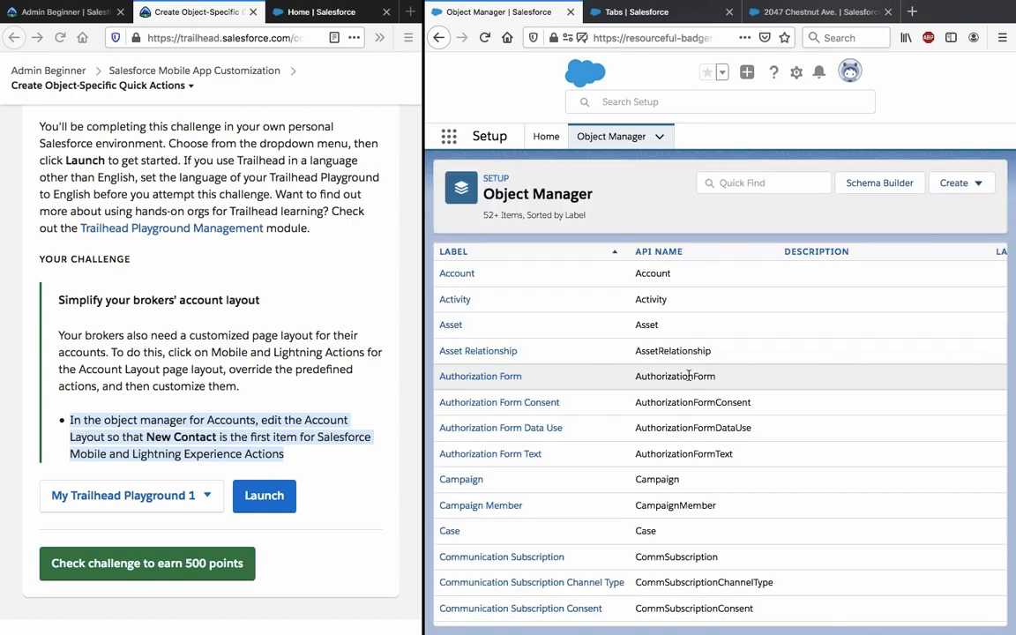
left_click(457, 276)
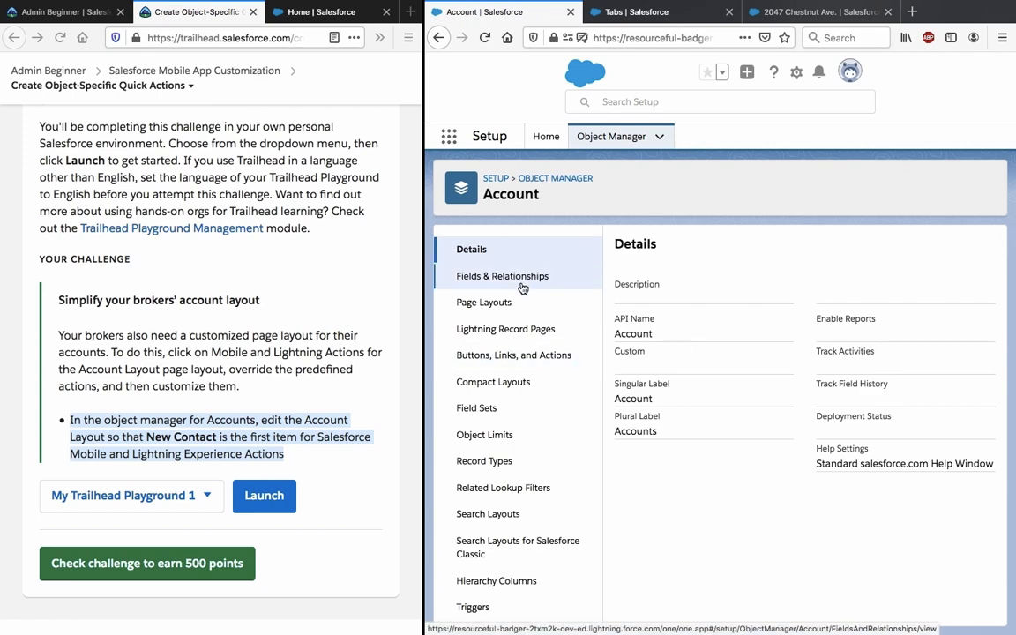
left_click(514, 299)
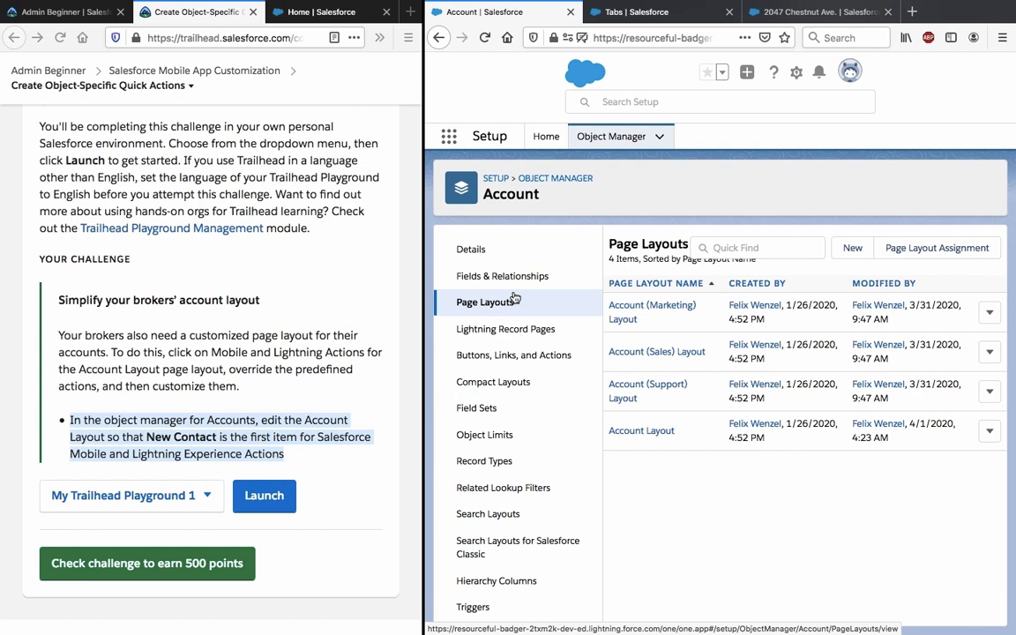
left_click(655, 434)
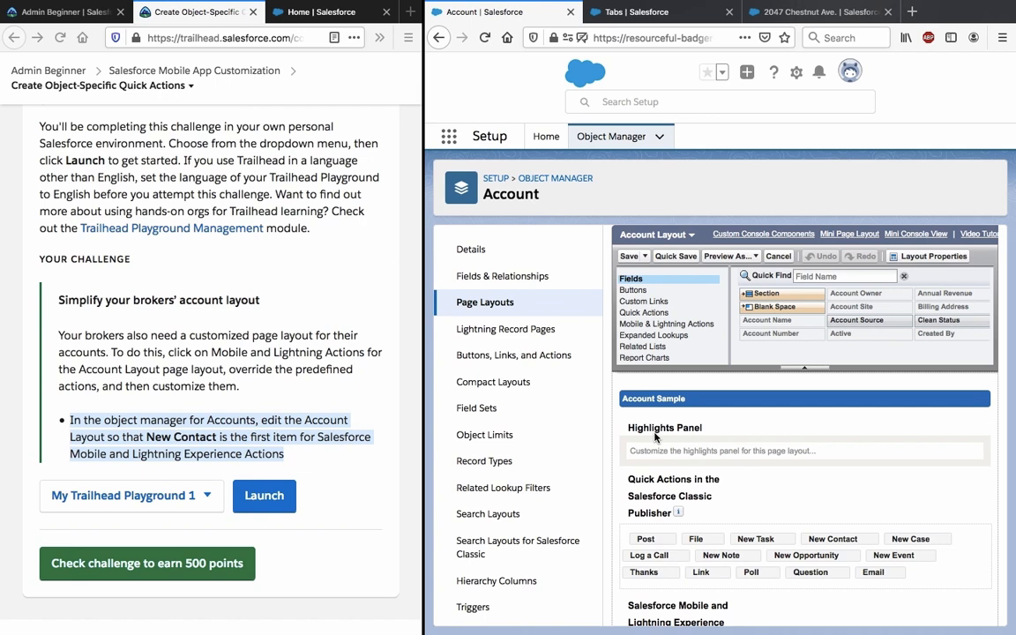
Filter Mobile & Lightning Actions by 'new c', drag New Contact to the first slot, and quick save.
scroll(656, 436, "down", 3)
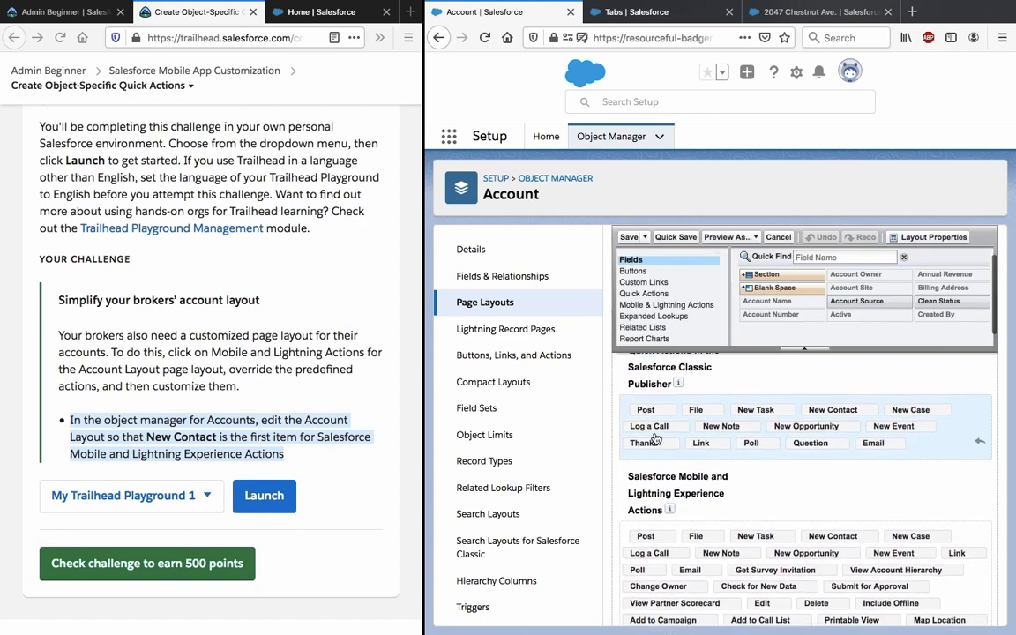
scroll(655, 436, "down", 2)
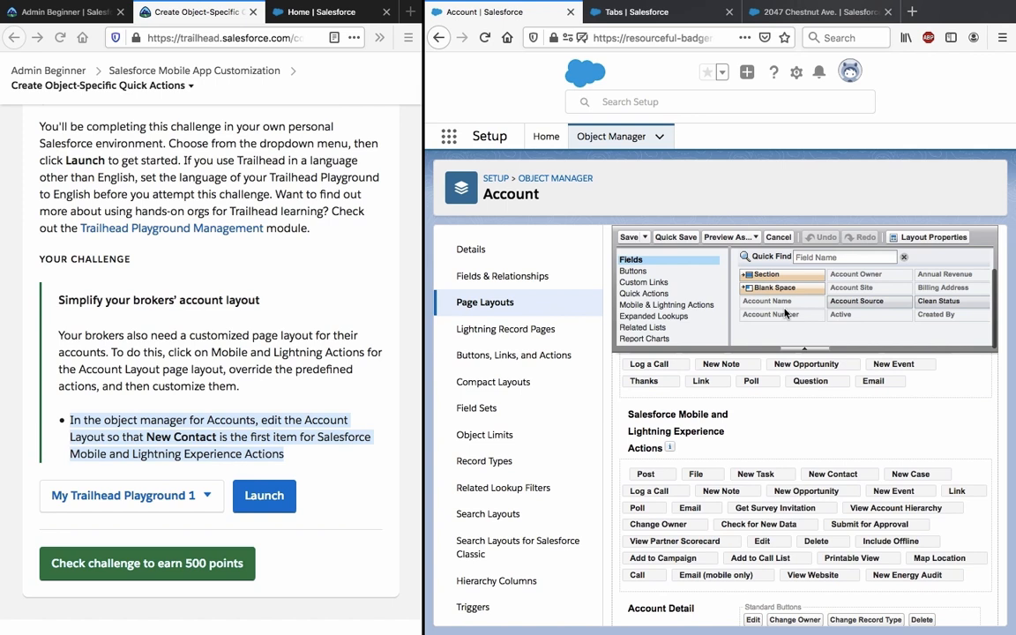
left_click(701, 307)
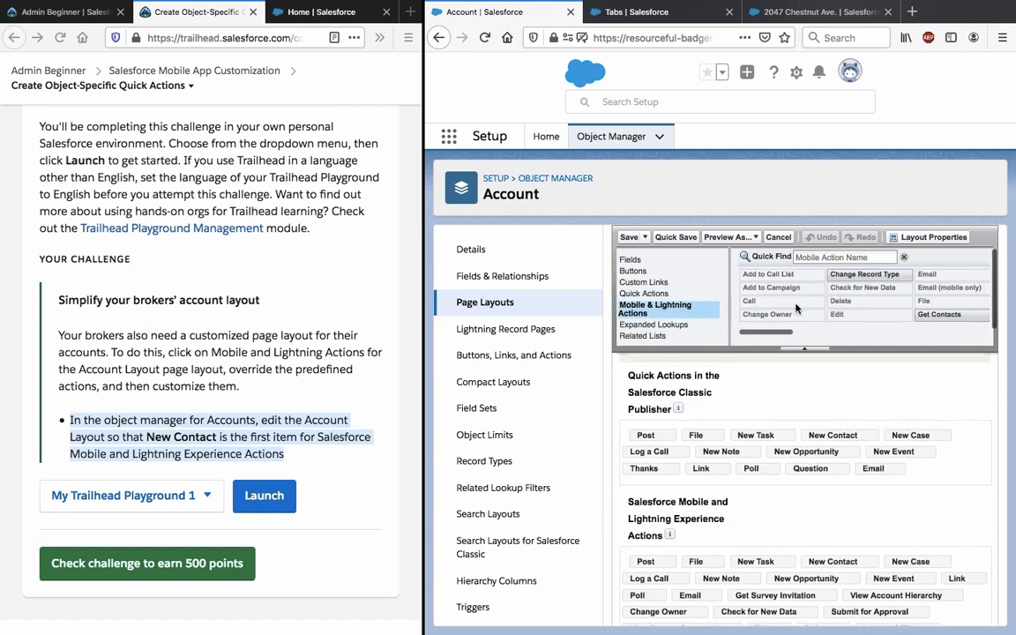
scroll(821, 277, "right", 5)
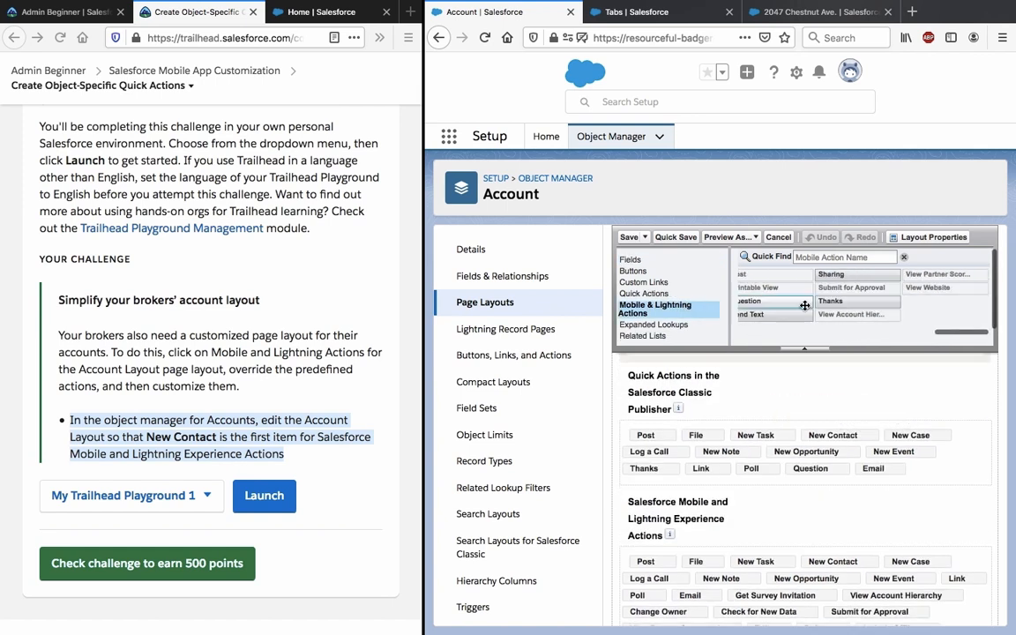
left_click(836, 258)
type("ne")
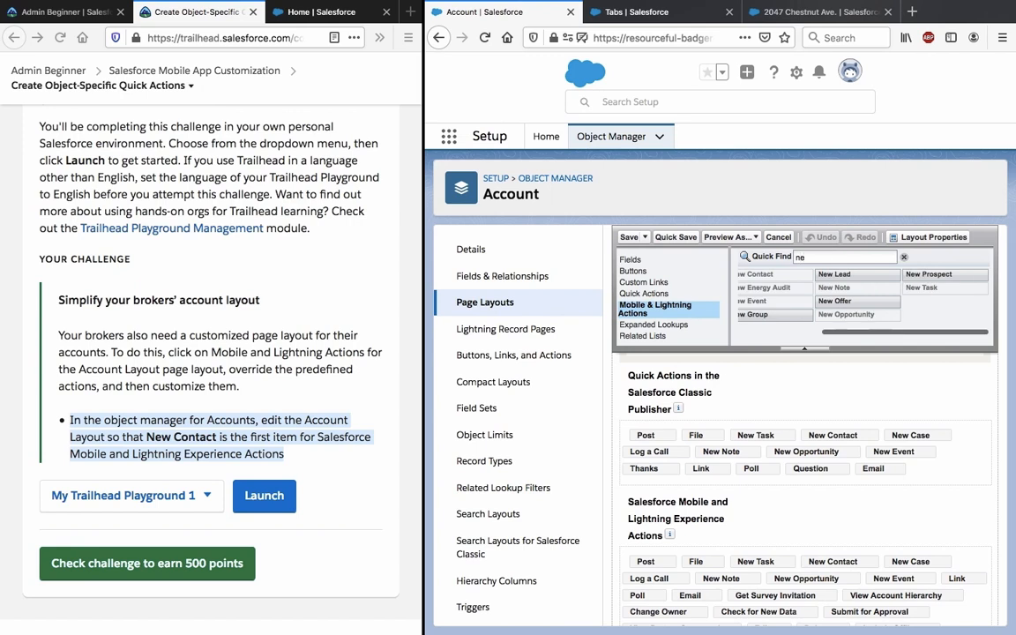
type("w c")
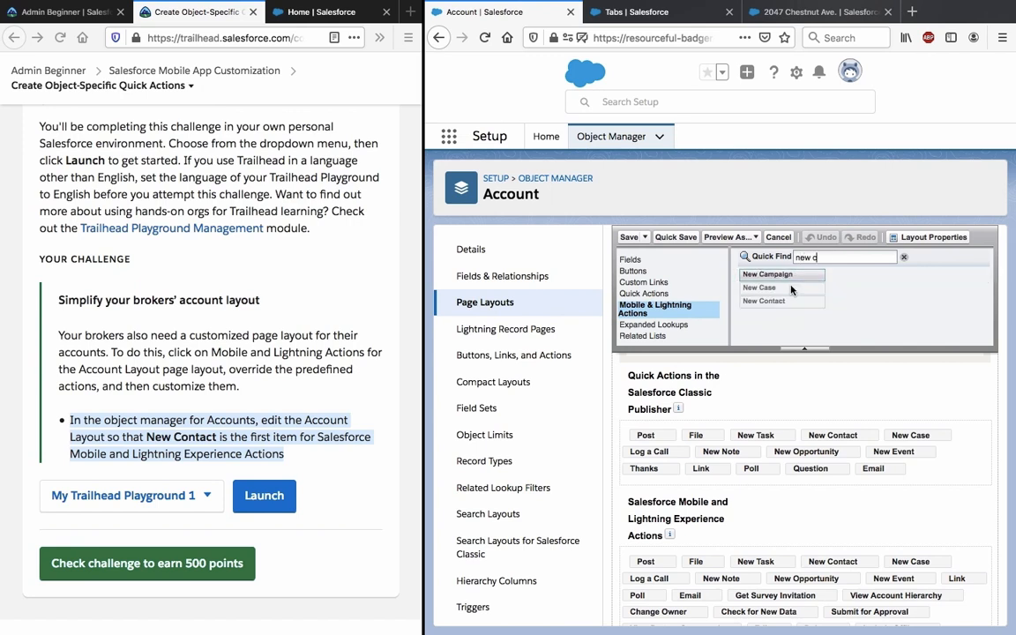
left_click_drag(793, 306, 643, 567)
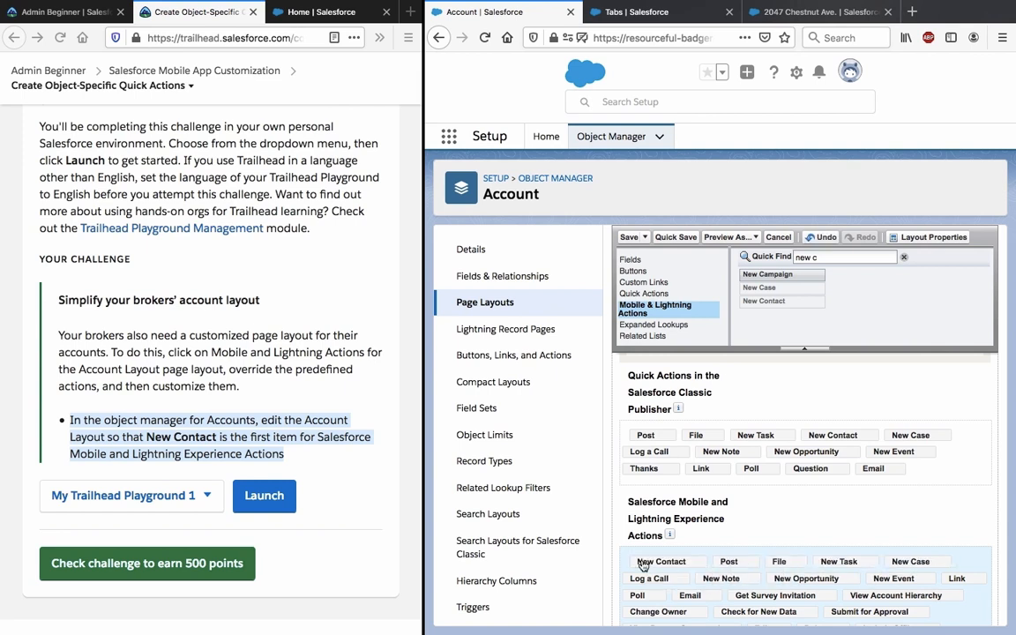
left_click(676, 237)
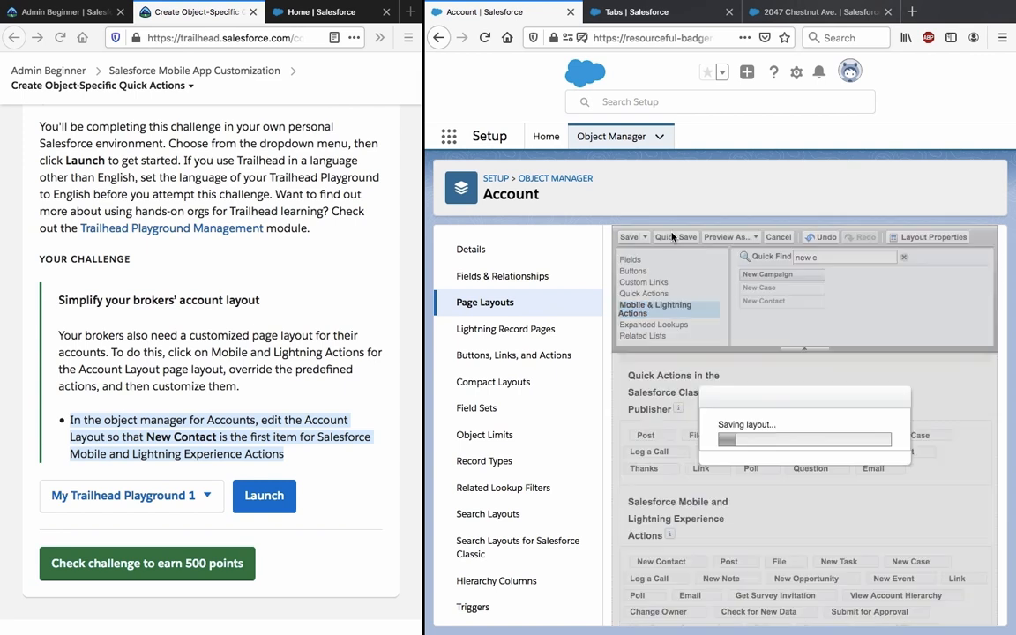
Save the Account Layout, pass the 500-point Trailhead challenge, and open the Contact object.
left_click(287, 451)
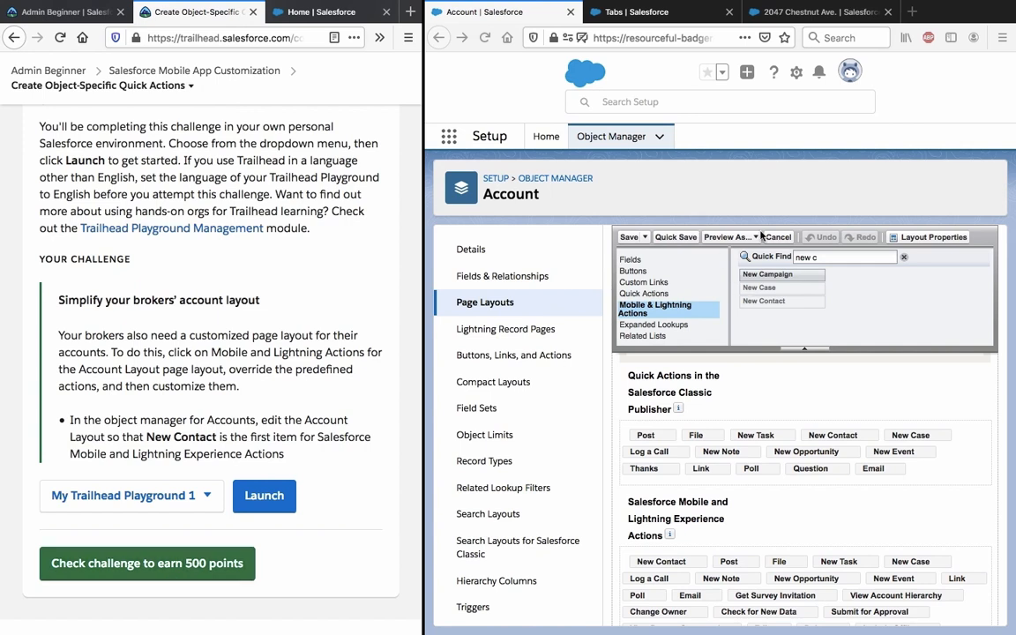
left_click(630, 238)
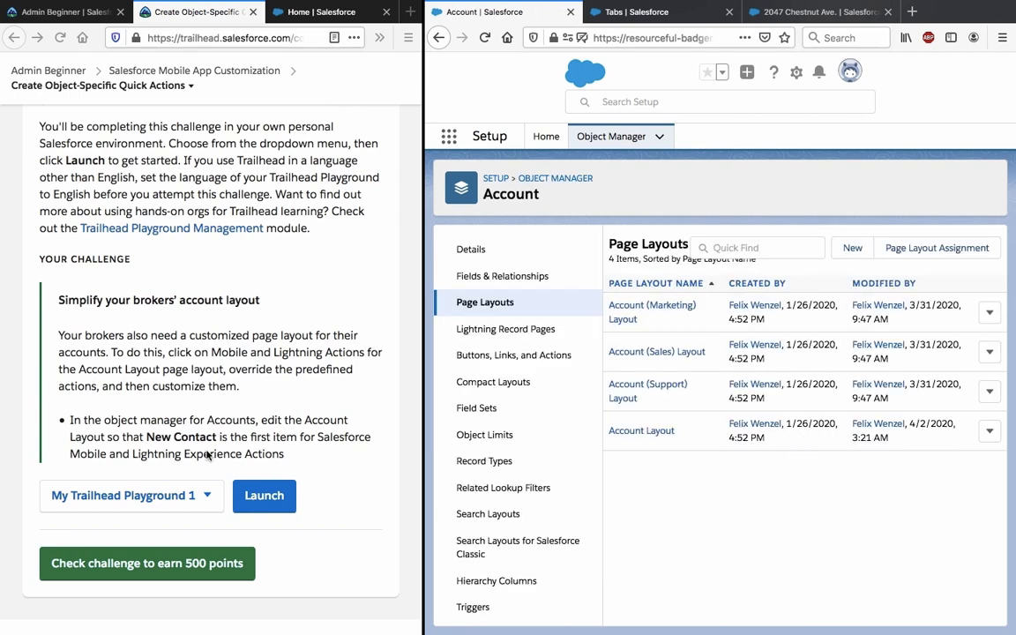
left_click(127, 565)
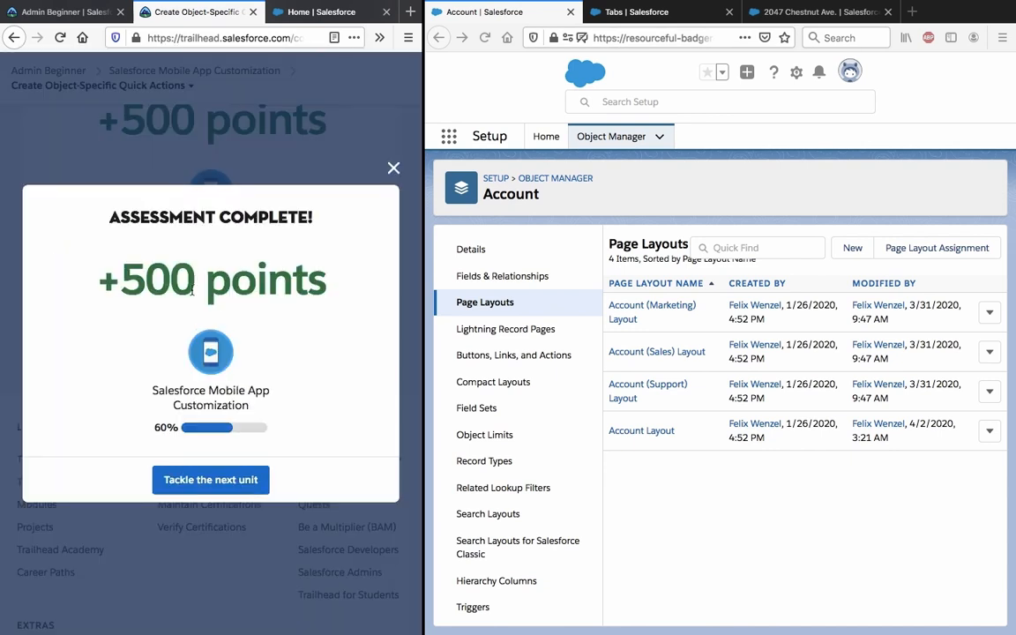
left_click(233, 490)
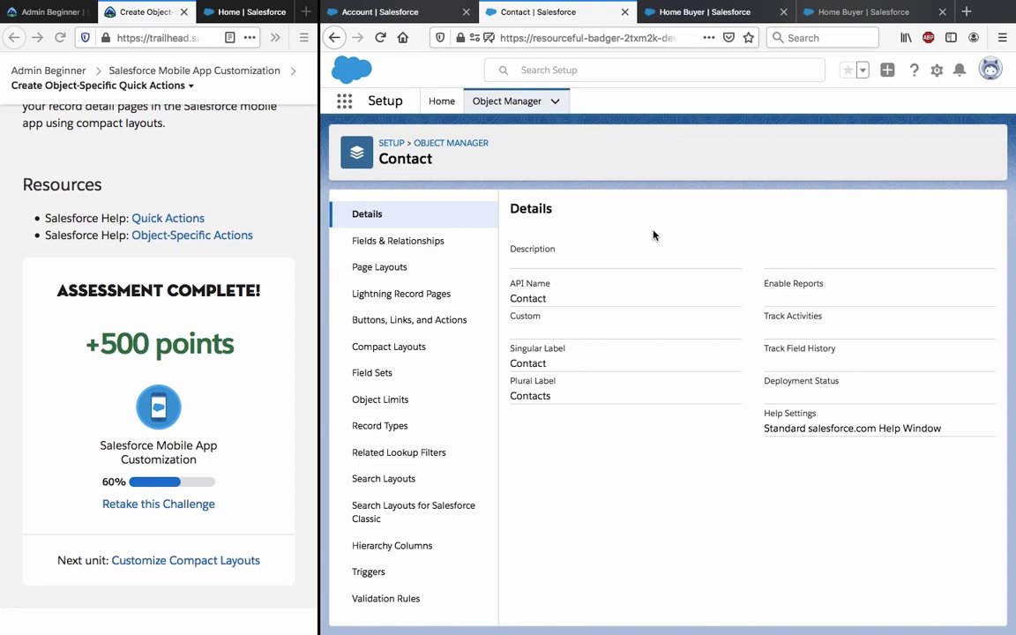
Compare the Home Buyer contact's showing form with the Contact object's New Showing action details.
left_click(680, 12)
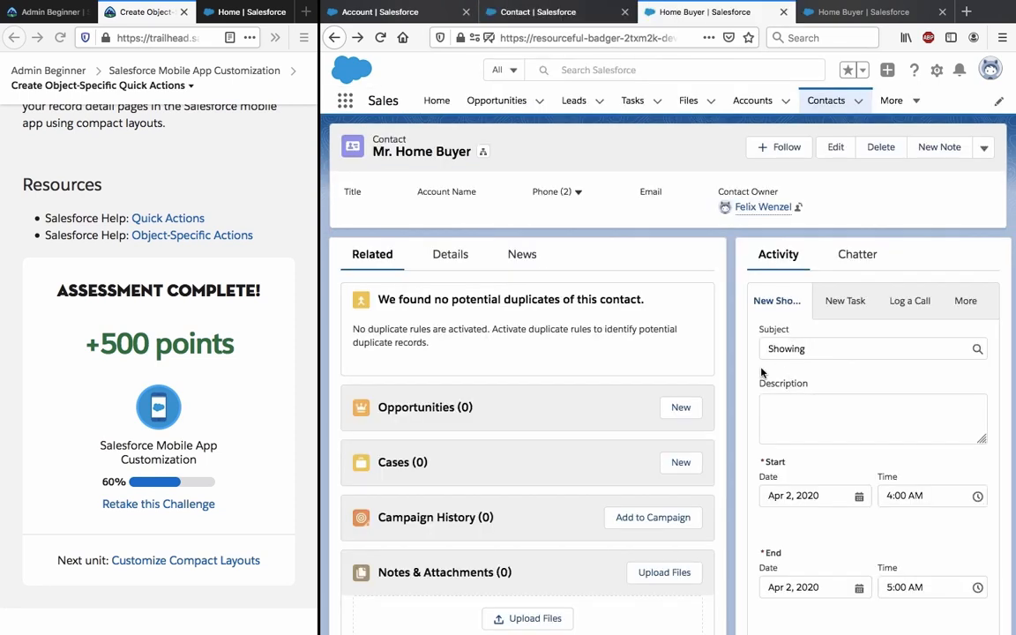
scroll(792, 315, "down", 2)
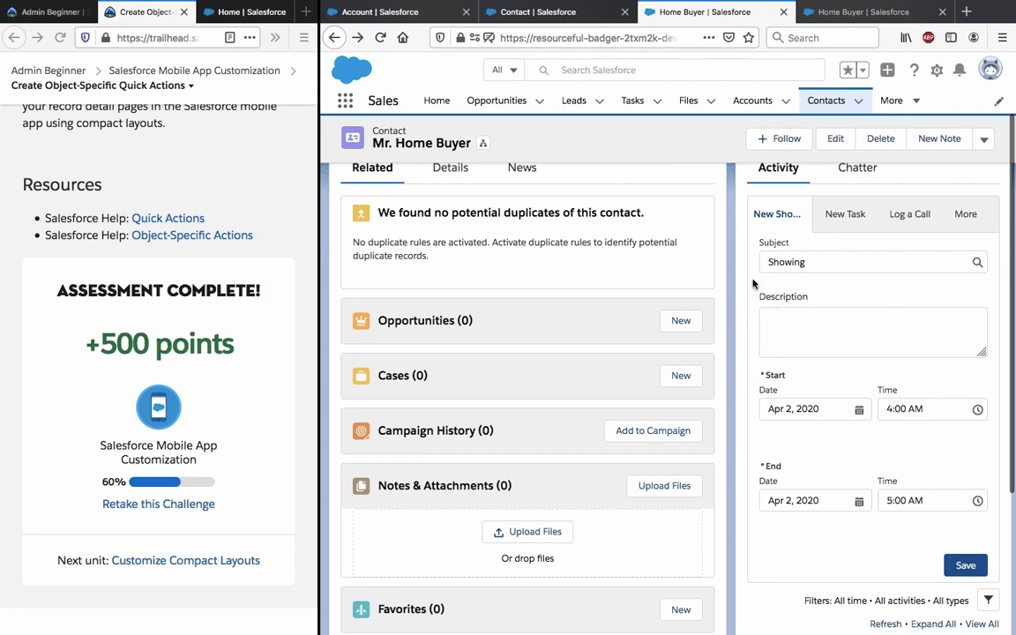
left_click(569, 13)
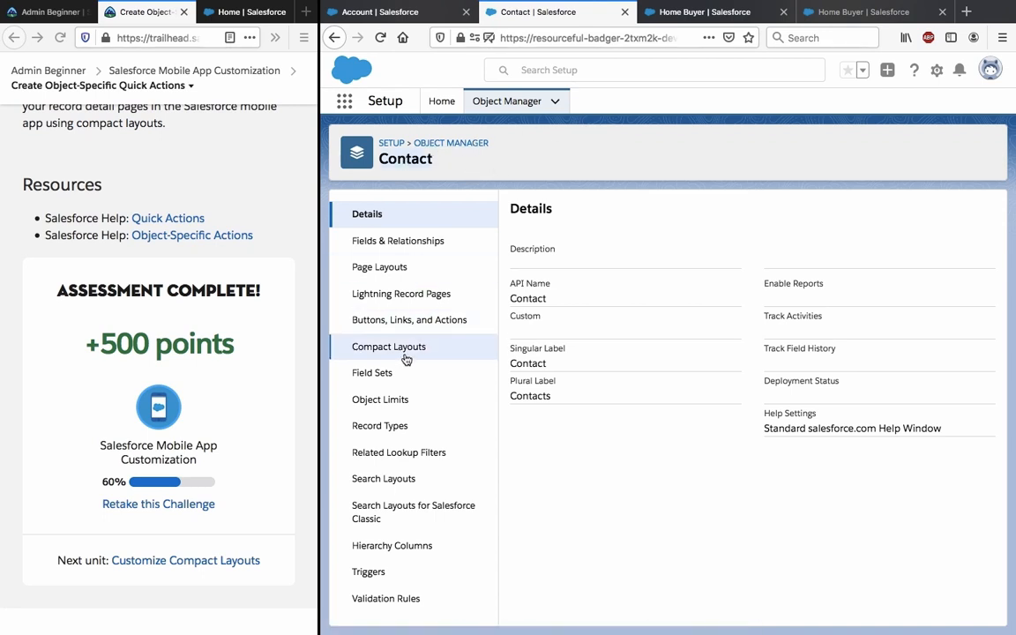
left_click(423, 324)
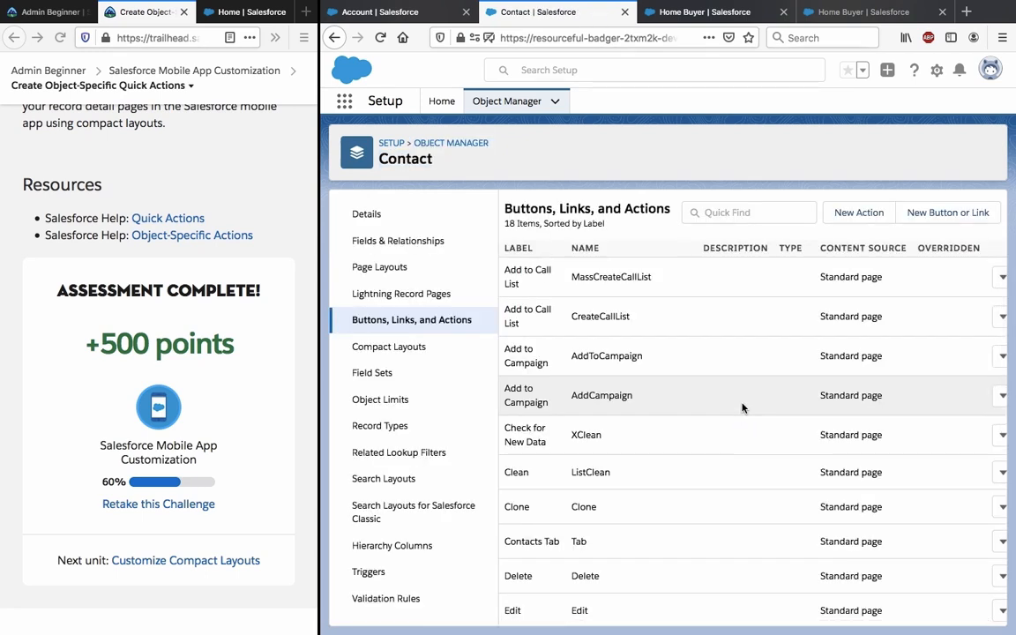
scroll(697, 466, "down", 5)
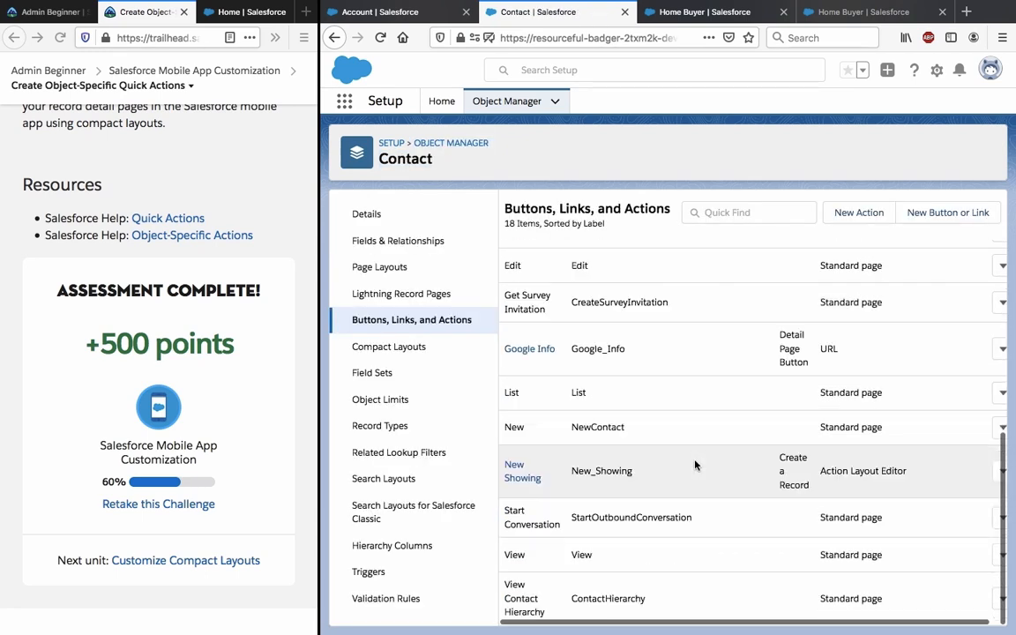
left_click(507, 468)
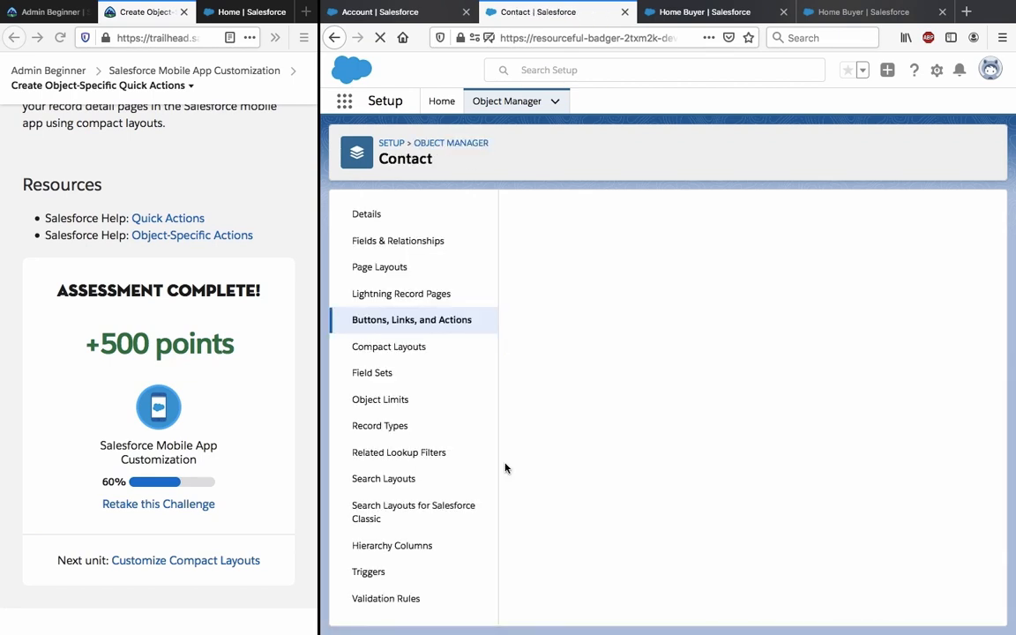
left_click(702, 12)
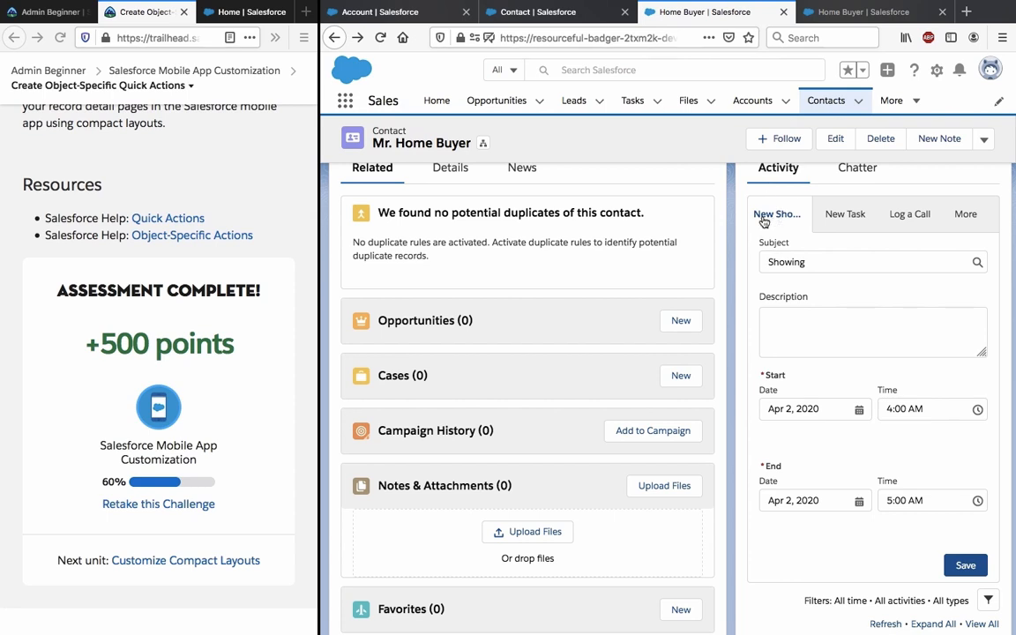
left_click(630, 11)
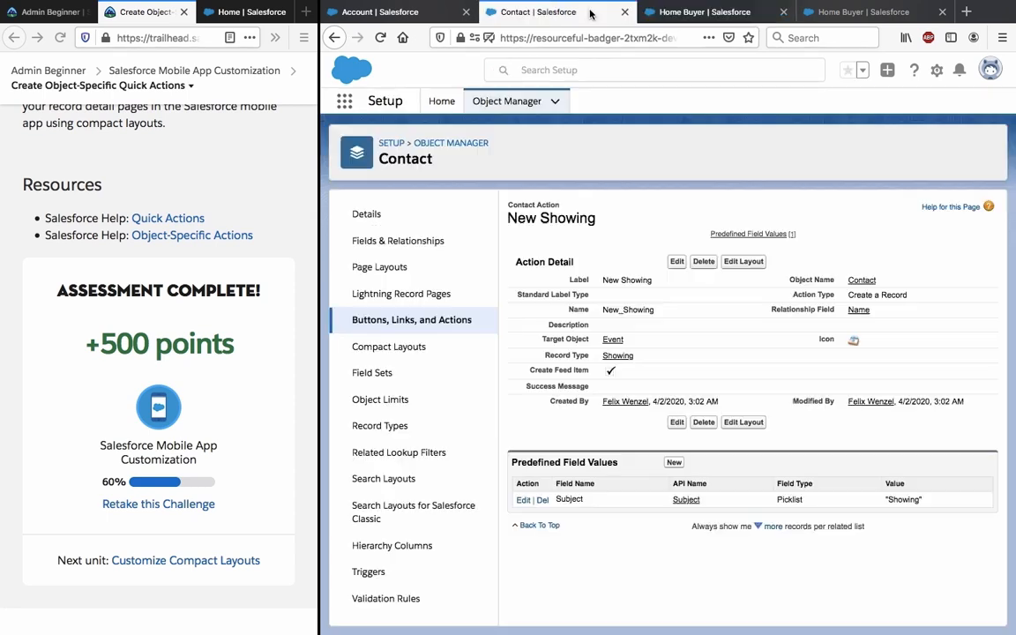
Add the Property field to the New Showing action layout and mark it required.
left_click(743, 262)
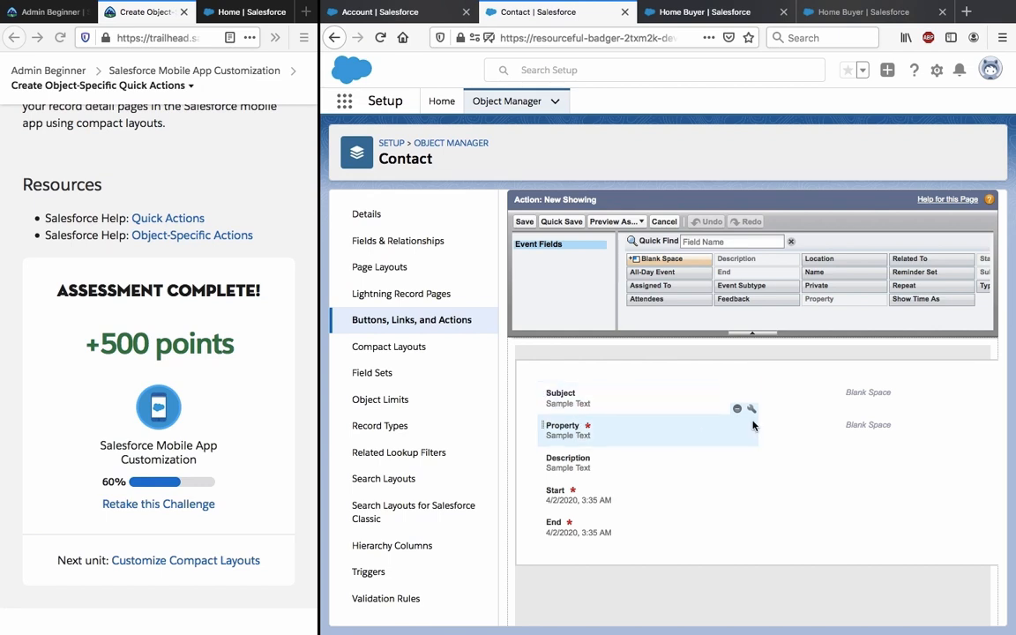
left_click(739, 411)
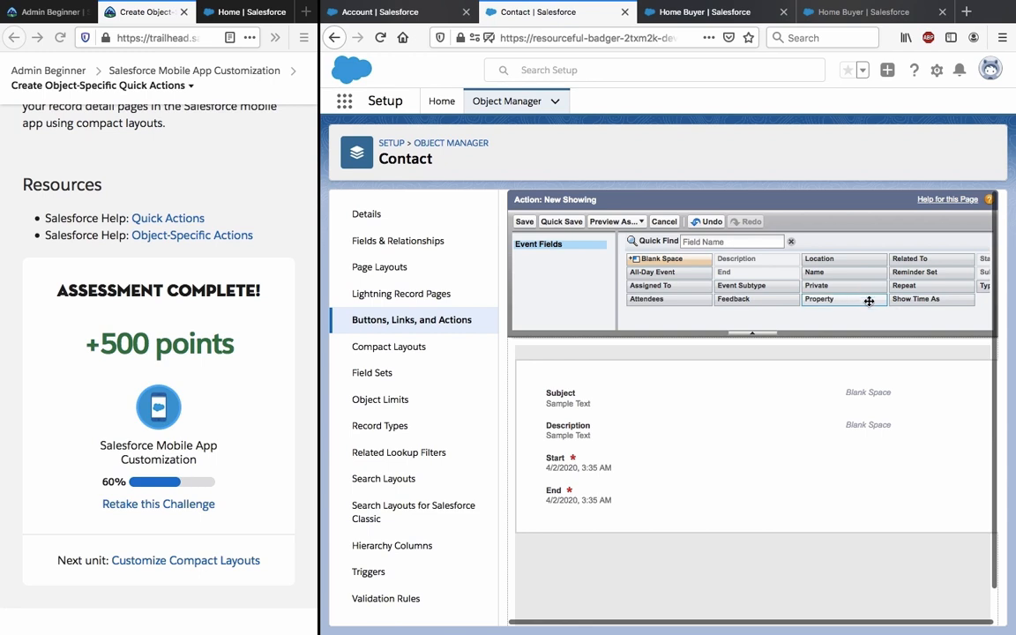
left_click_drag(825, 298, 604, 428)
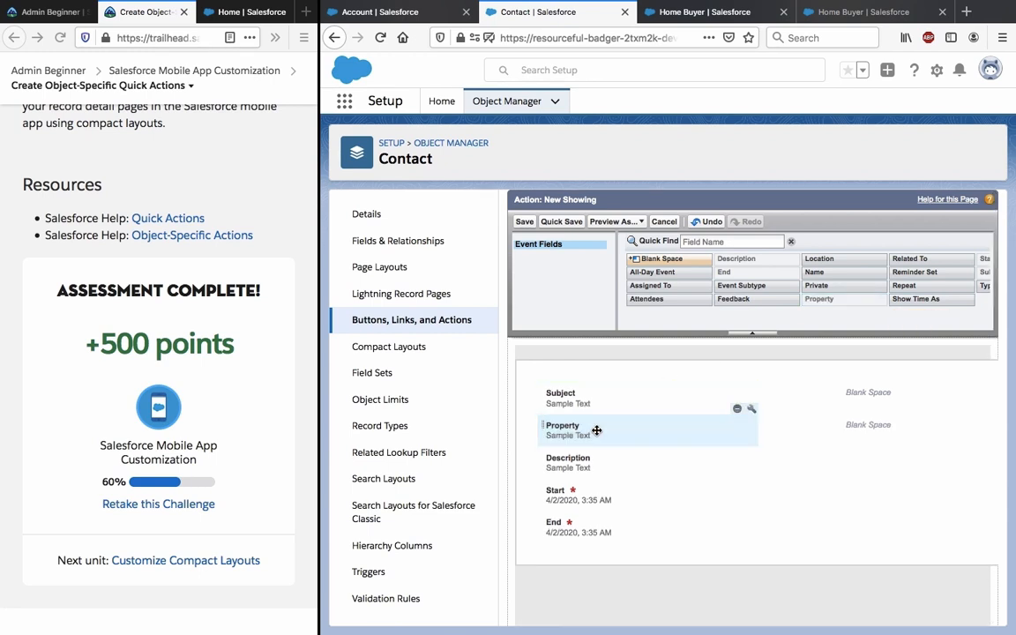
left_click(746, 427)
left_click(755, 412)
left_click(801, 409)
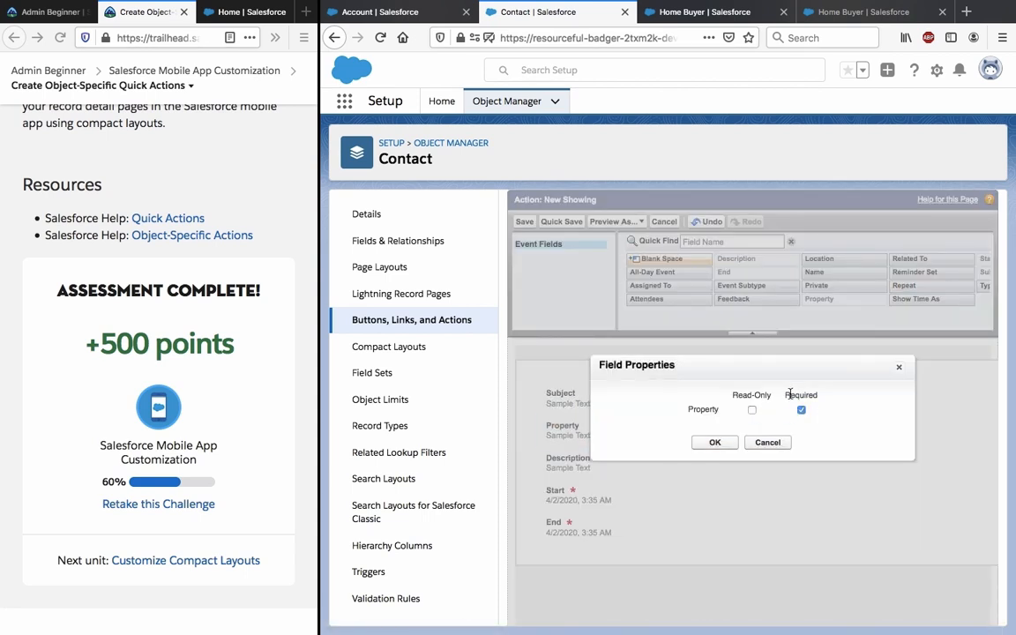
left_click(710, 444)
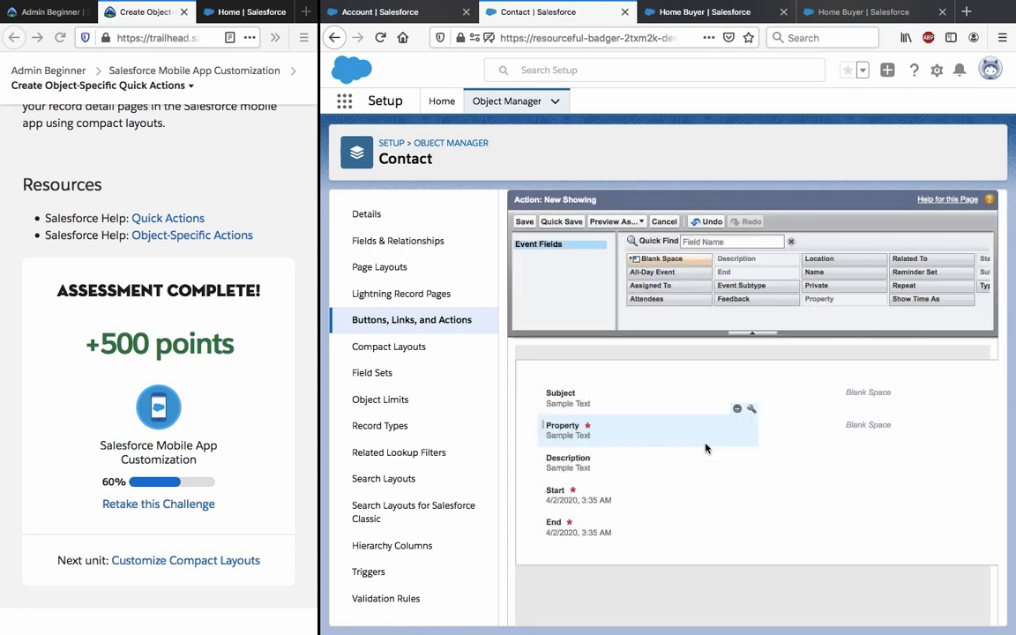
Save the action layout, accepting the Assigned To warning.
left_click(526, 222)
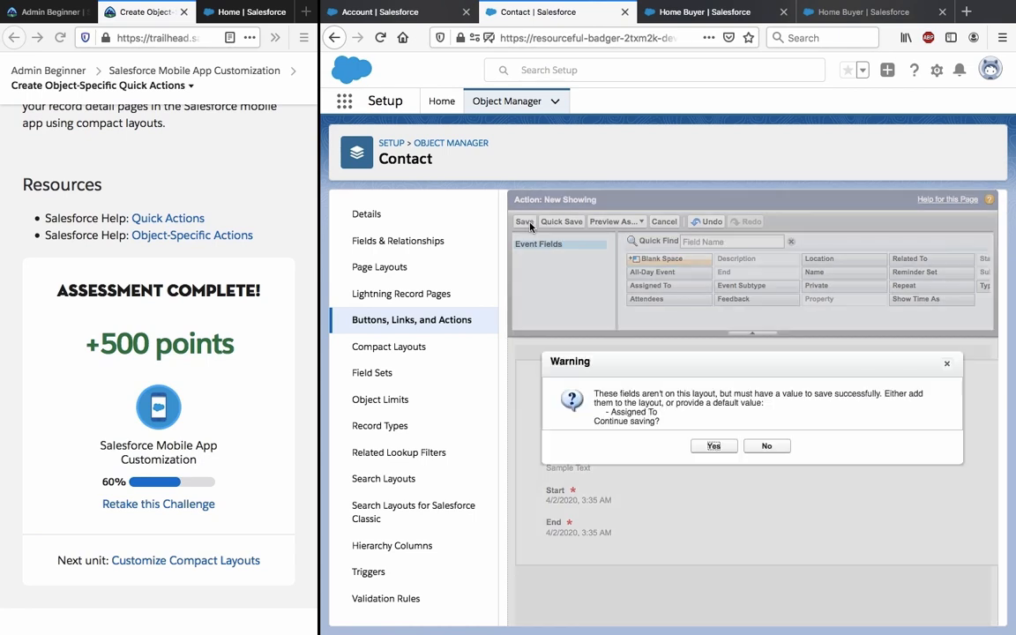
triple_click(641, 391)
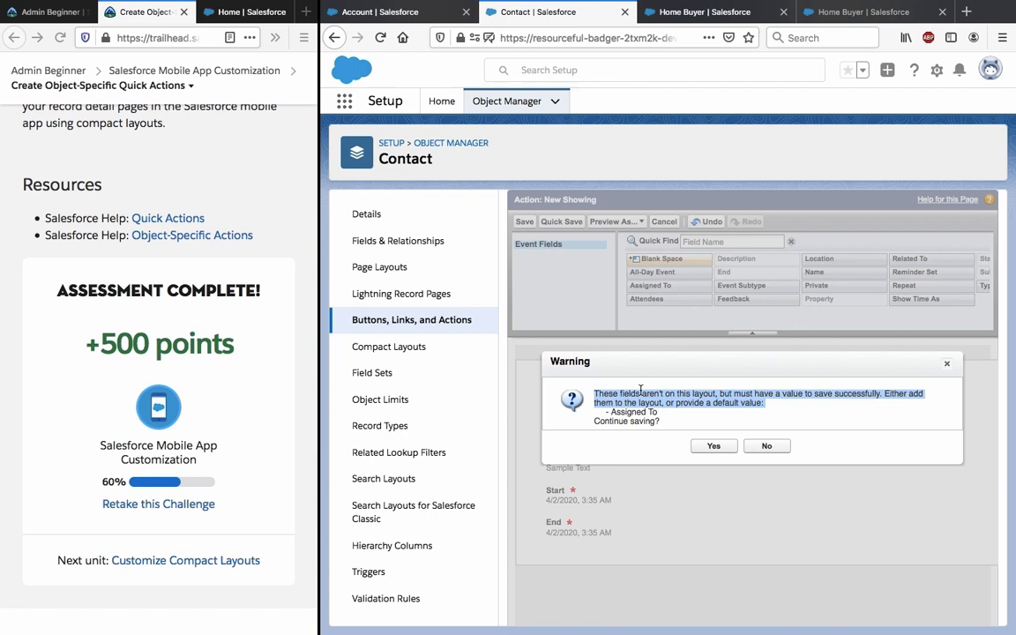
left_click(710, 448)
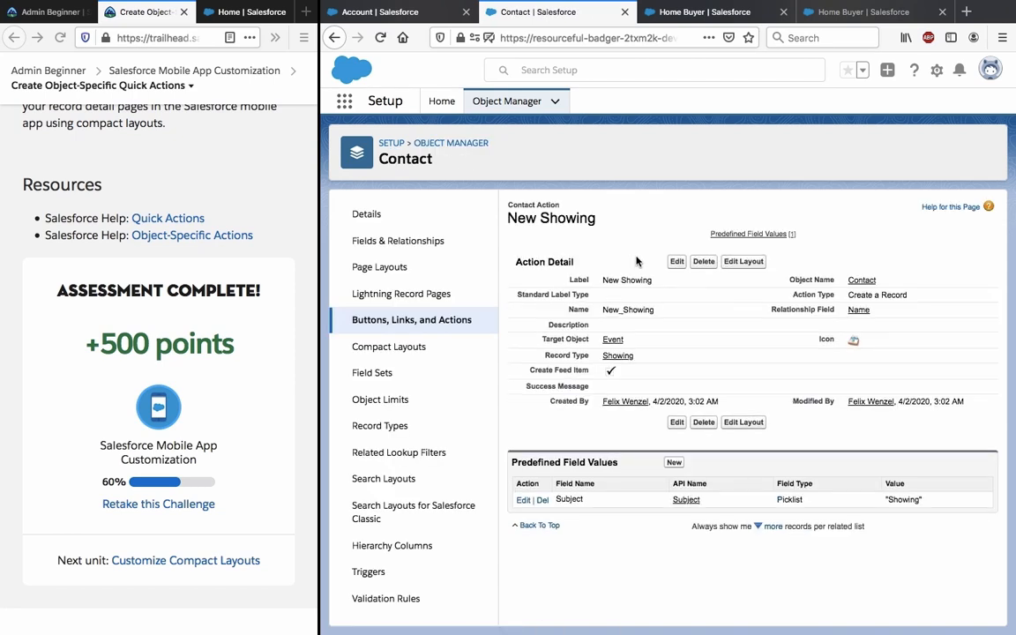
left_click(833, 22)
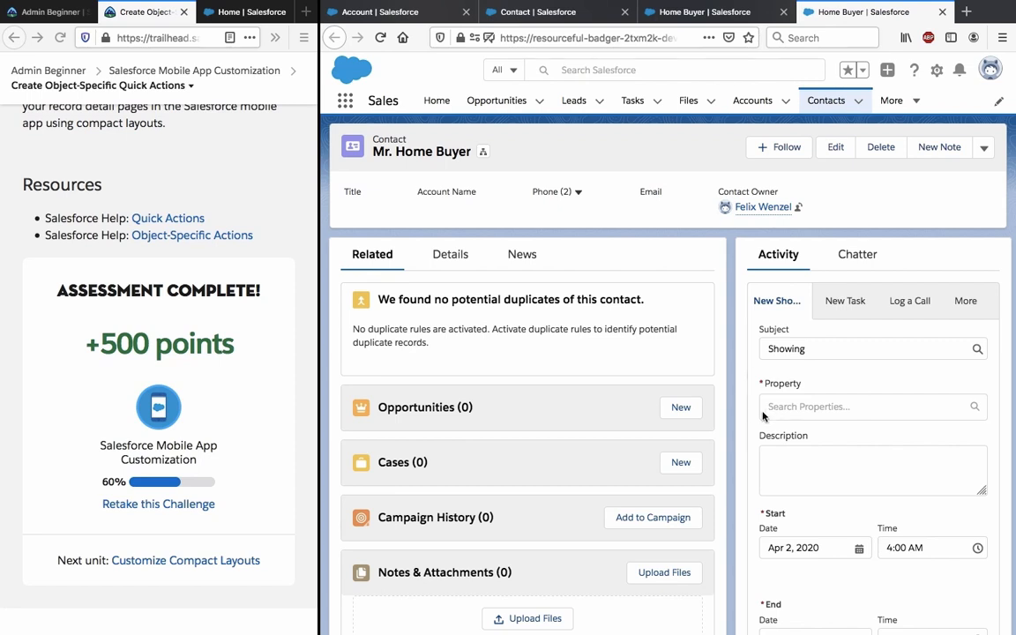
Save a Showing event for Home Buyer with Property 2047 Chestnut Ave.
scroll(768, 389, "down", 2)
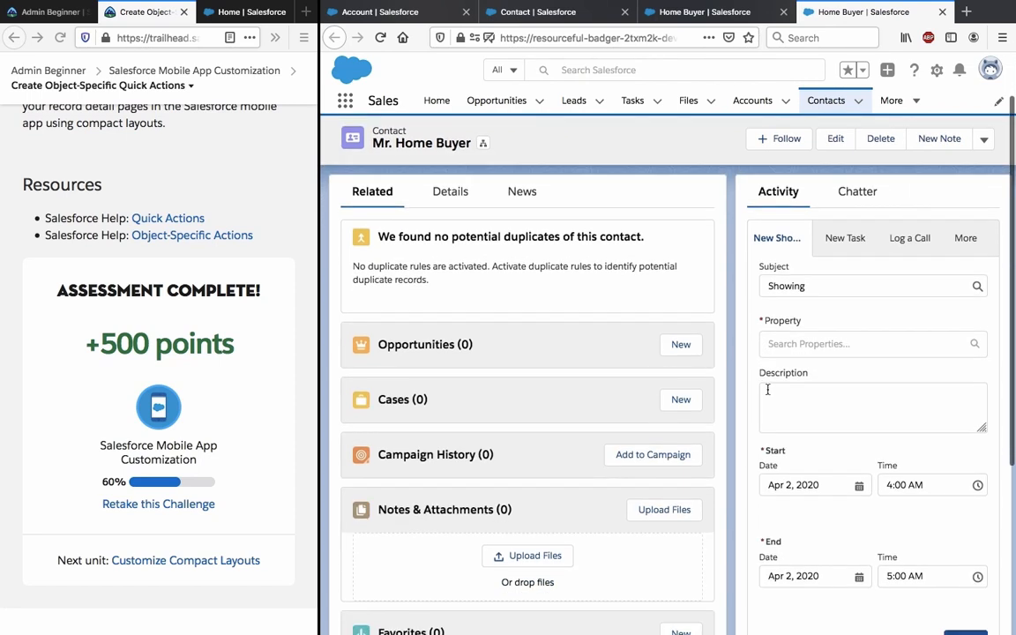
left_click(777, 324)
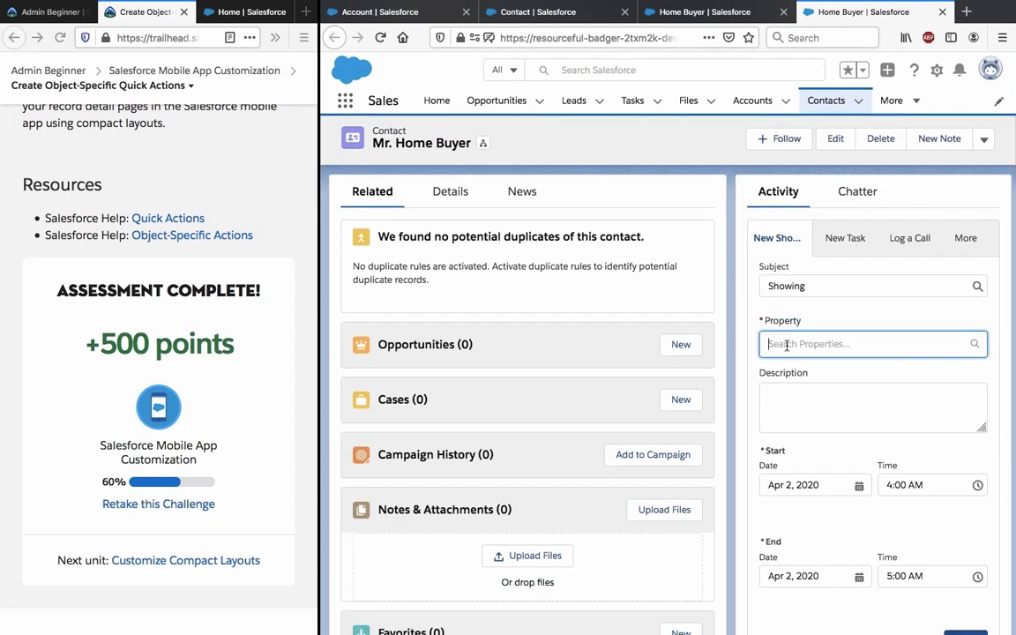
left_click(813, 313)
left_click(811, 344)
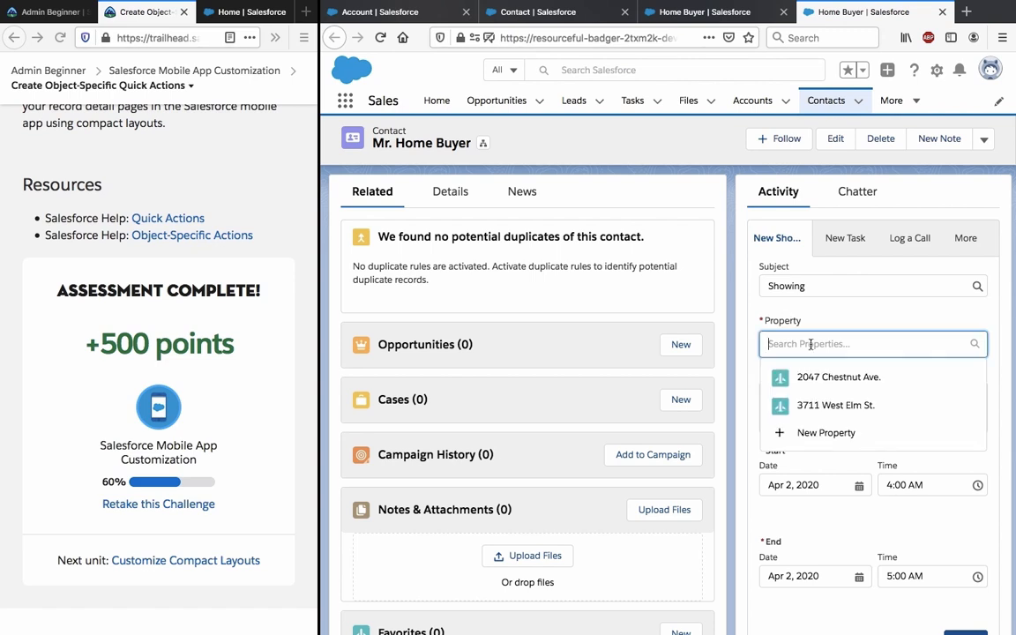
left_click(770, 377)
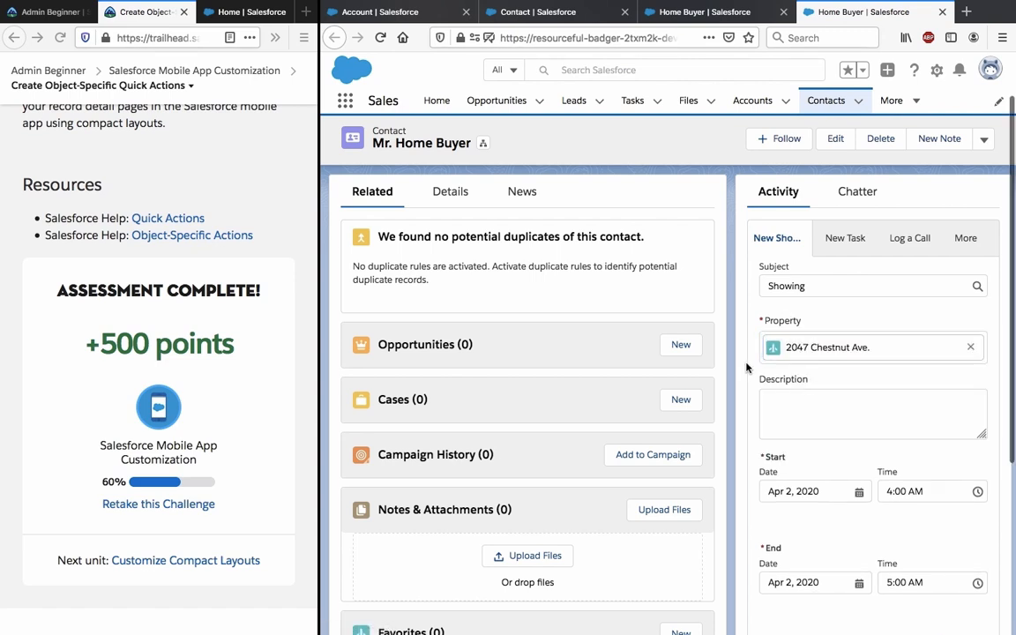
scroll(759, 397, "down", 3)
left_click(970, 453)
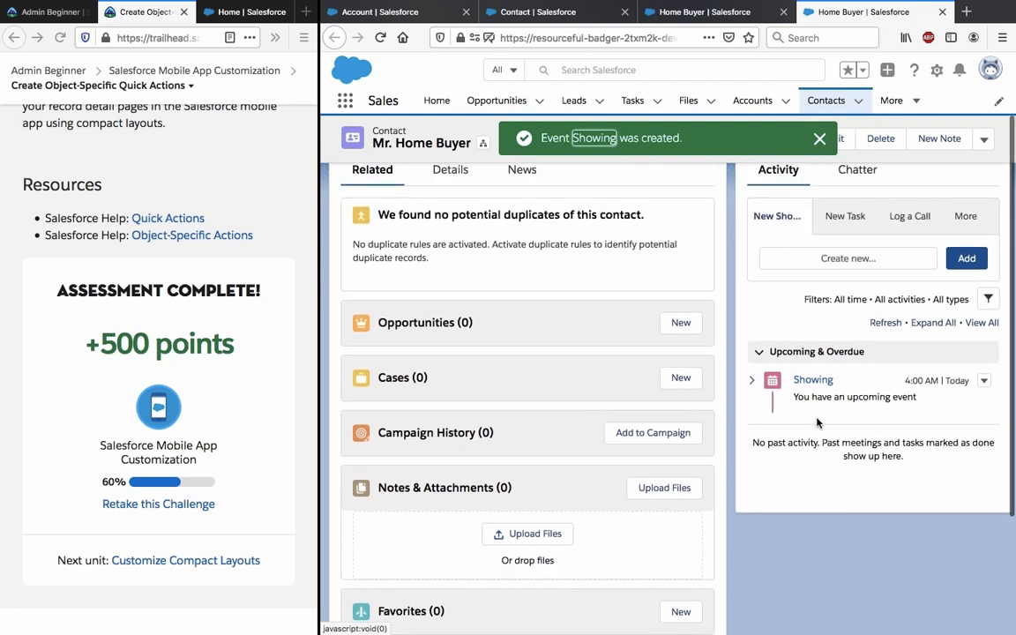
Open the new Showing event's record and view its Related records.
left_click(813, 324)
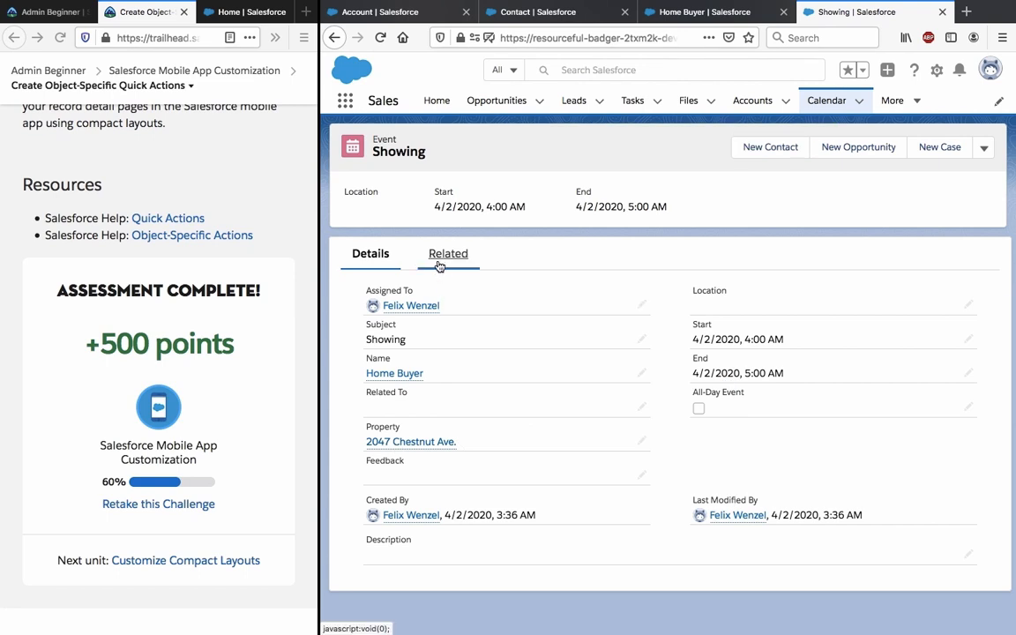
left_click(439, 264)
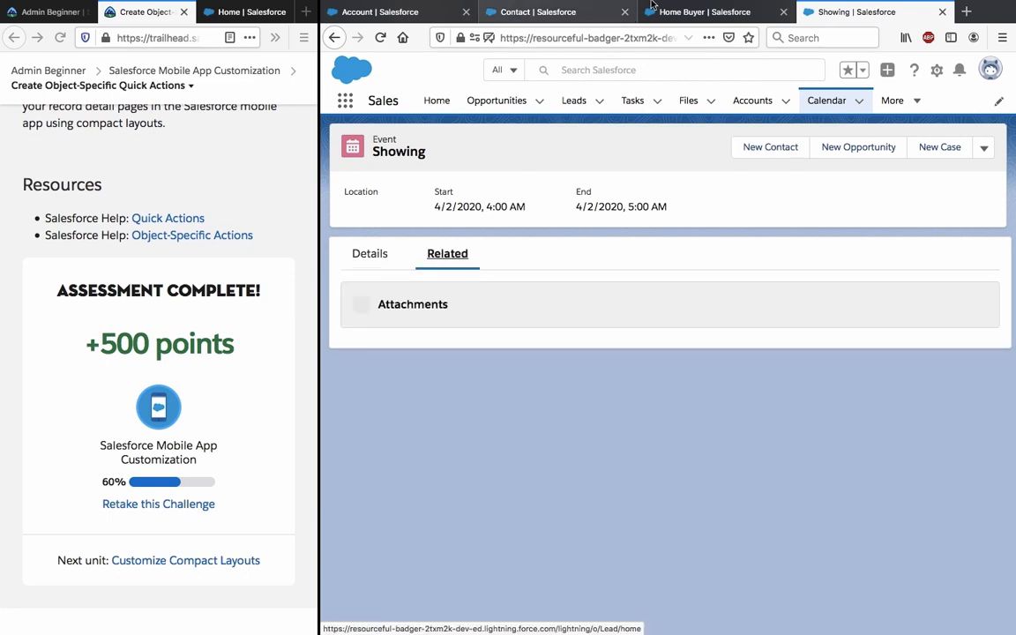
mouse_move(694, 7)
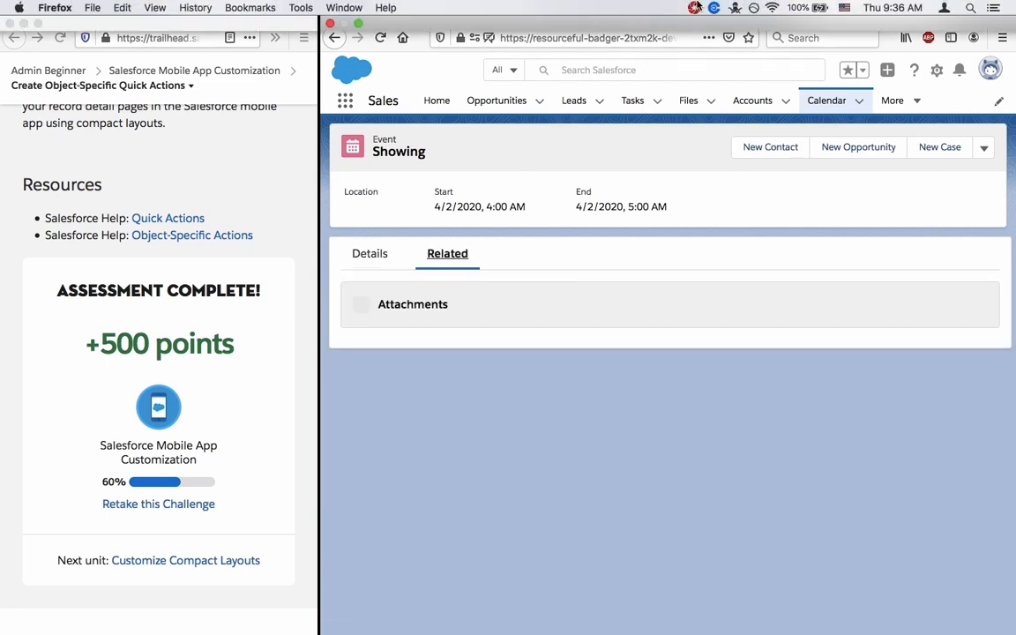